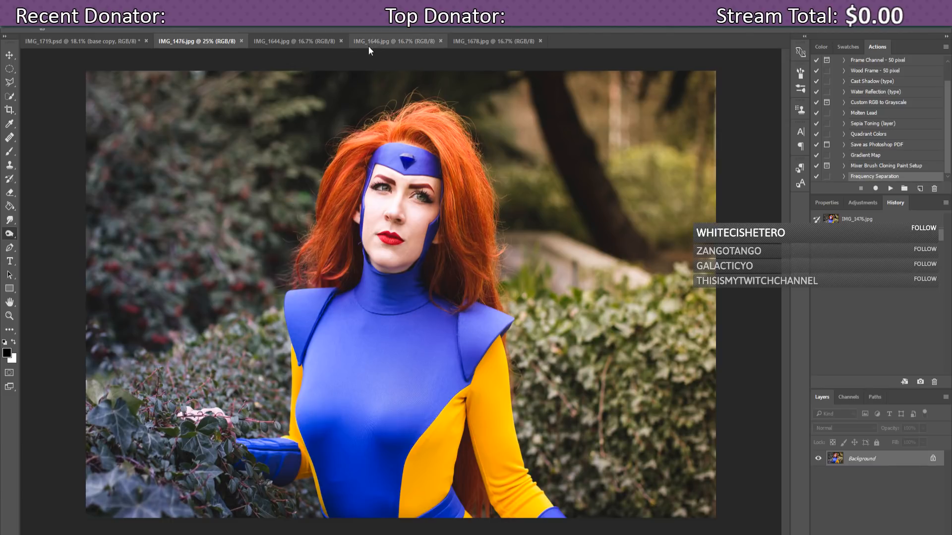
Step: Glance at IMG_1644, IMG_1646 and IMG_1678, then return to the IMG_1476.jpg portrait
{"action": "left_click", "coordinate": [322, 39]}
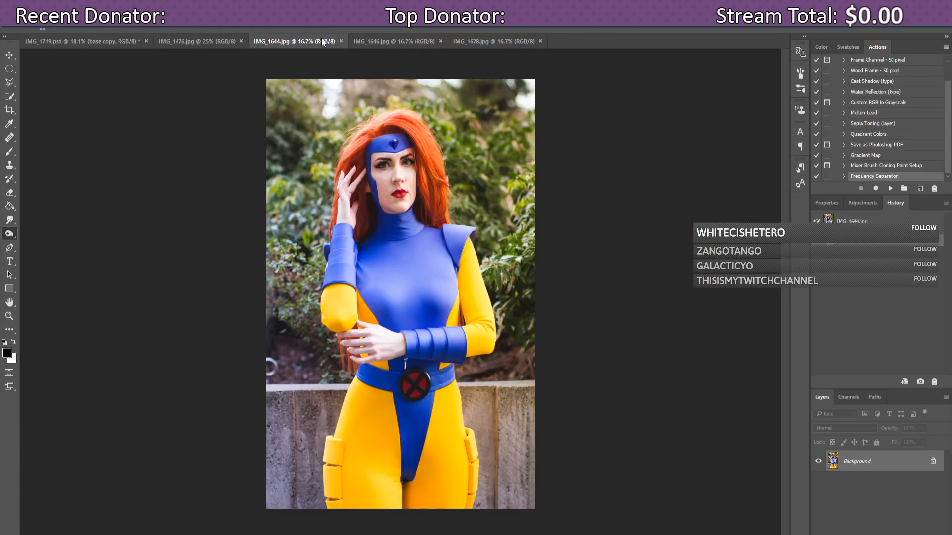
{"action": "left_click", "coordinate": [400, 40]}
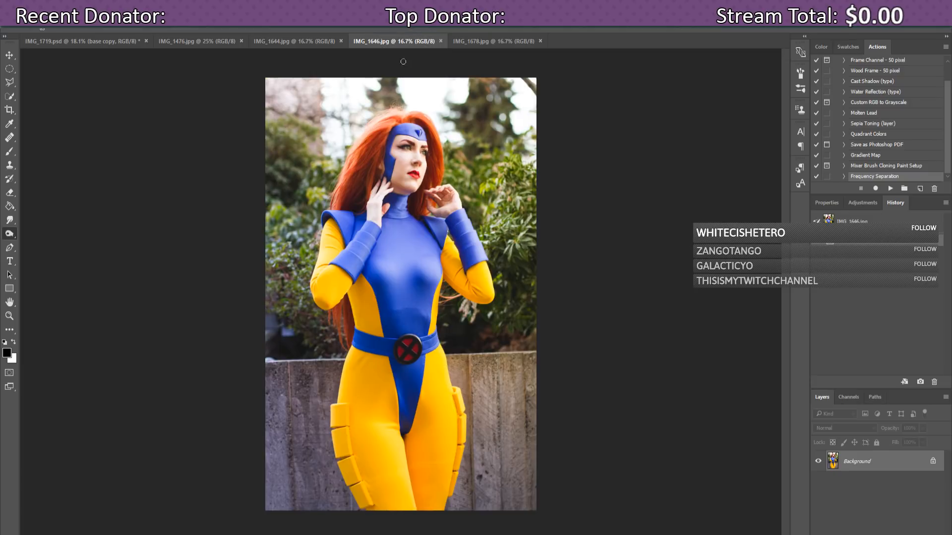
{"action": "left_click", "coordinate": [499, 41]}
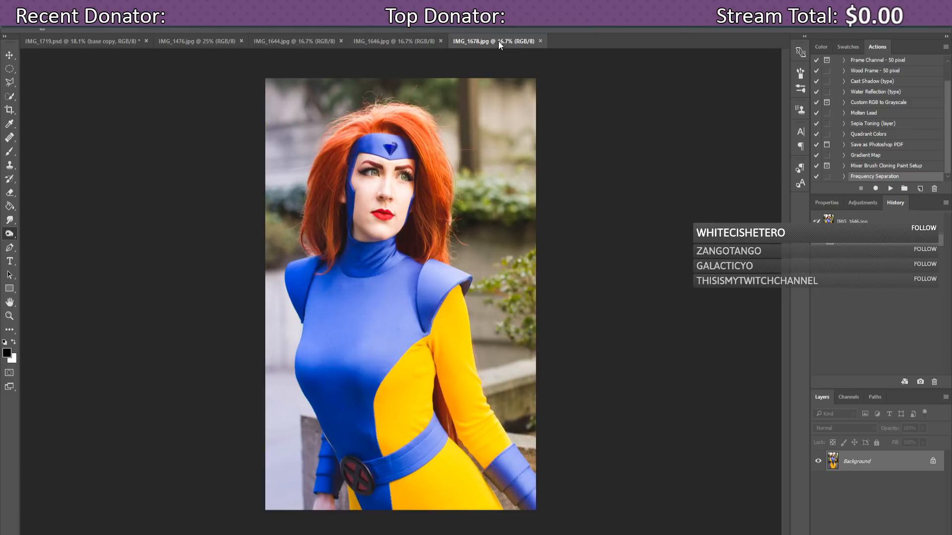
{"action": "left_click", "coordinate": [211, 41]}
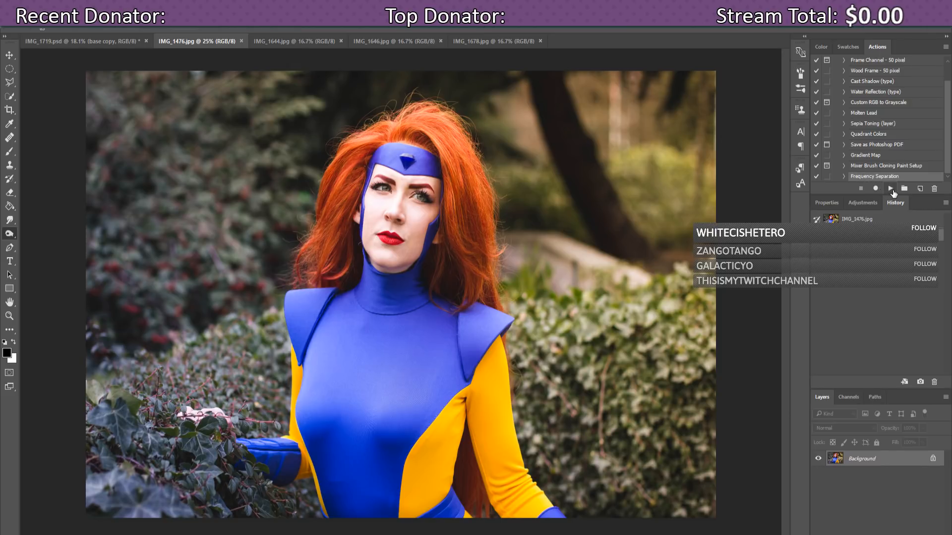
Step: Run the Frequency Separation action and toggle the Texture, Color and Background layers to inspect them
{"action": "left_click", "coordinate": [890, 189]}
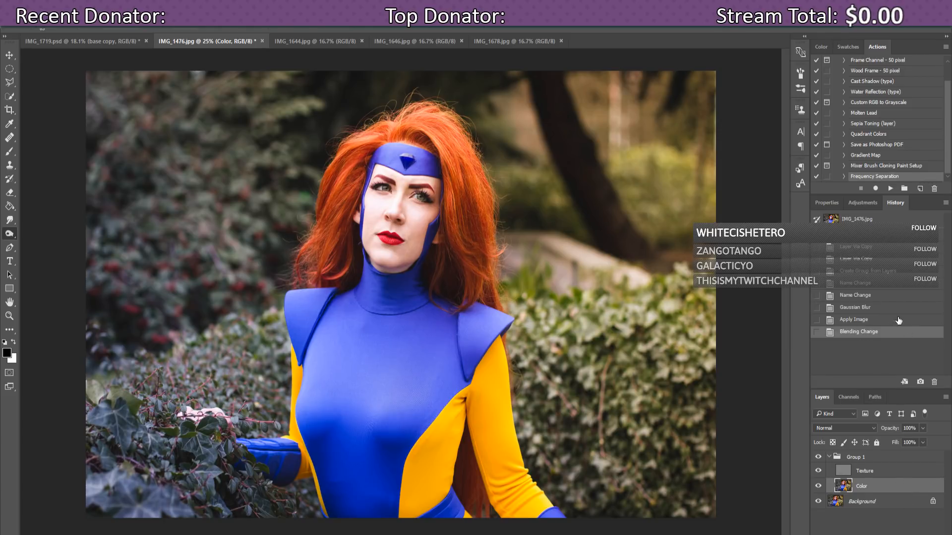
{"action": "left_click", "coordinate": [819, 472]}
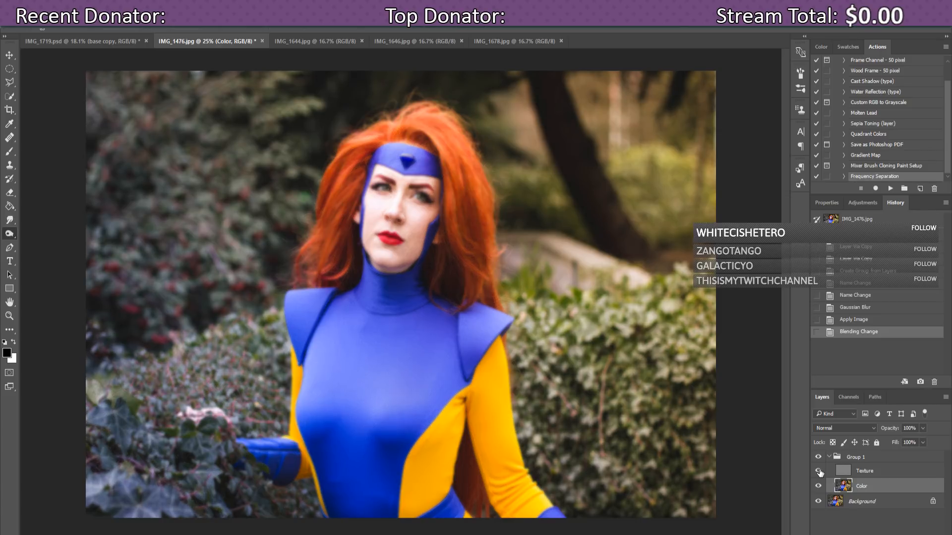
{"action": "left_click", "coordinate": [819, 472]}
{"action": "left_click", "coordinate": [819, 486]}
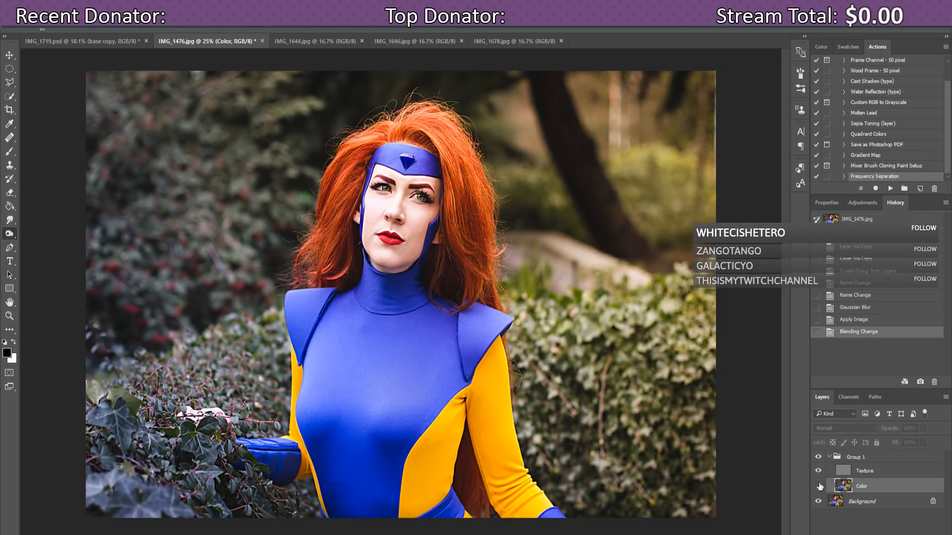
{"action": "left_click", "coordinate": [819, 486]}
{"action": "left_click", "coordinate": [818, 502]}
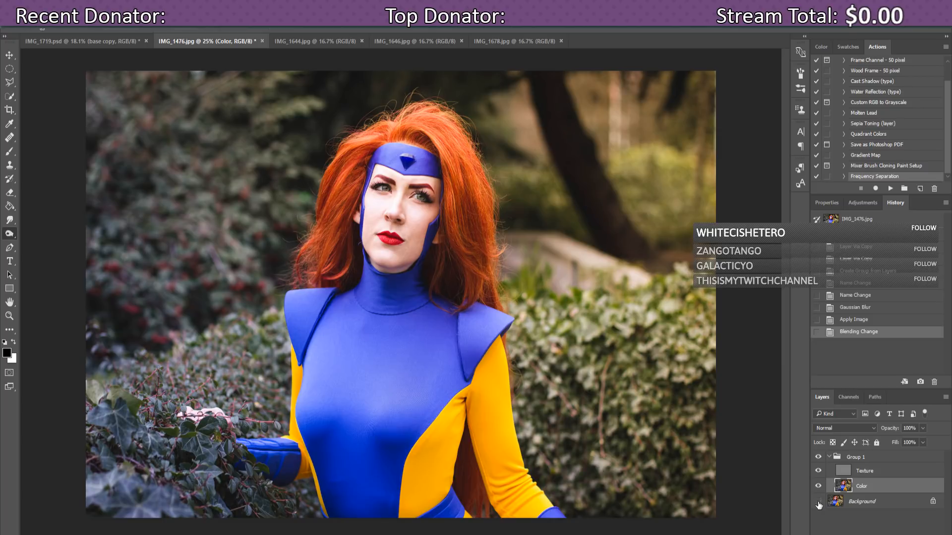
{"action": "left_click", "coordinate": [818, 487]}
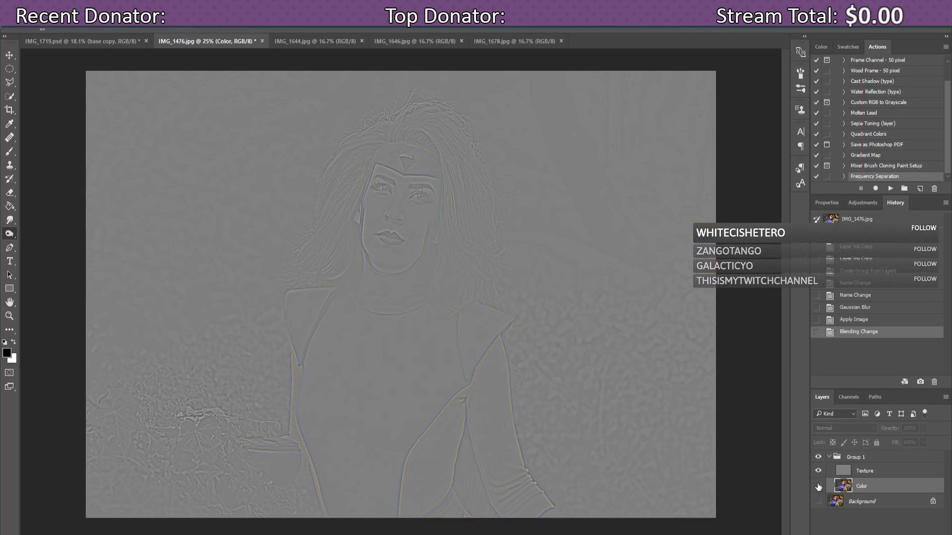
Step: Compare Texture against Color, leaving Texture hidden and the blurred Color layer selected
{"action": "left_click", "coordinate": [862, 472]}
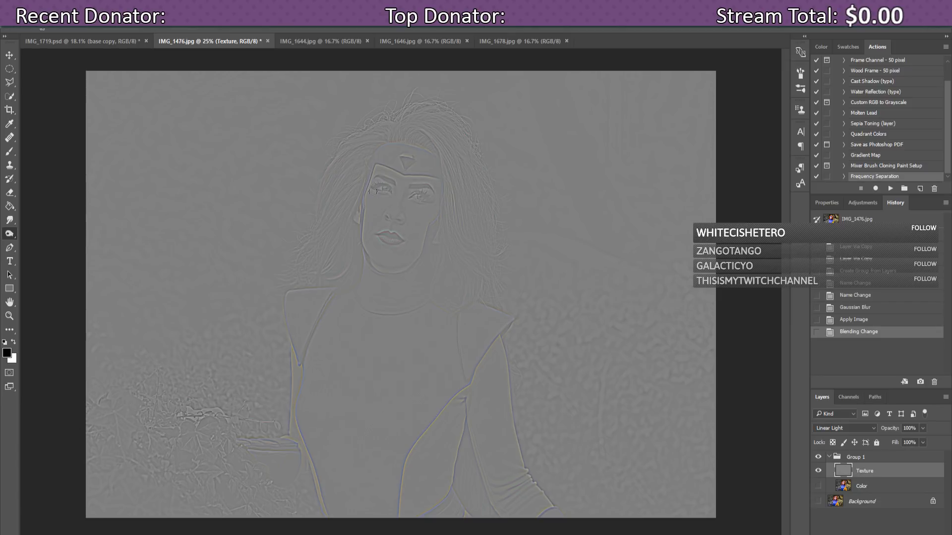
{"action": "left_click", "coordinate": [818, 472]}
{"action": "left_click", "coordinate": [818, 472]}
{"action": "left_click", "coordinate": [818, 486]}
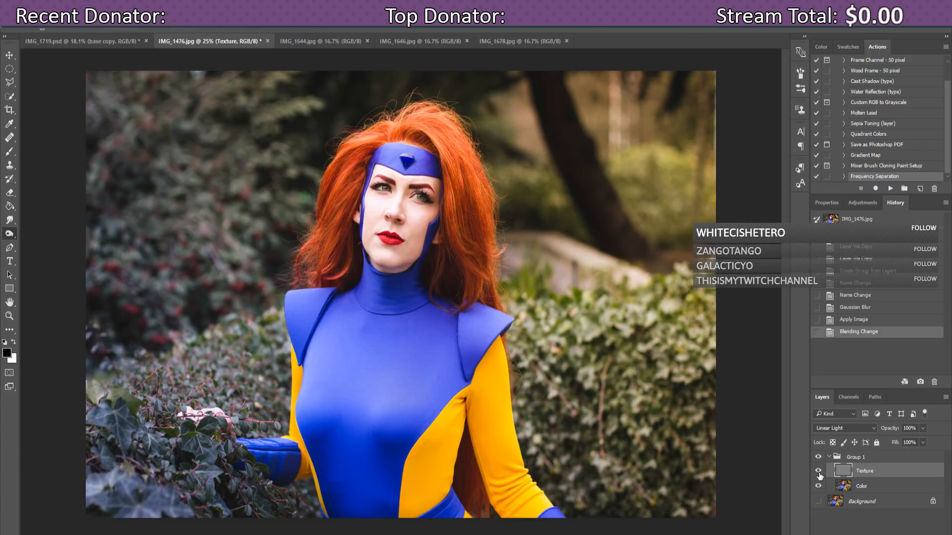
{"action": "left_click", "coordinate": [819, 472]}
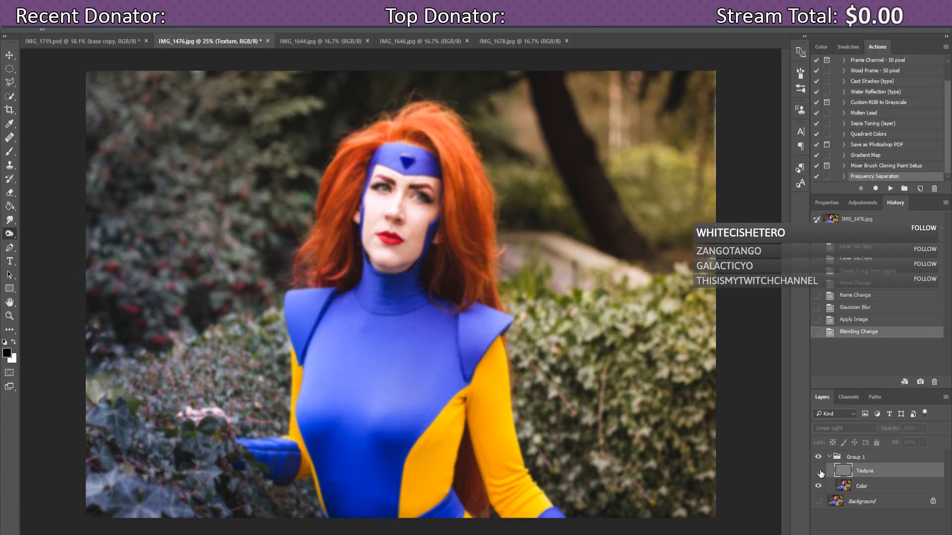
{"action": "left_click", "coordinate": [867, 491]}
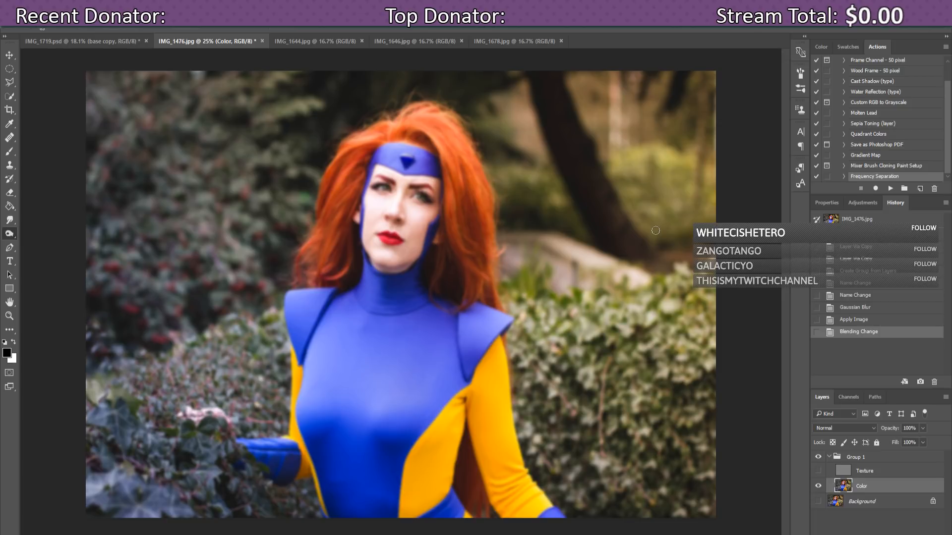
Step: Nudge OBS Studio's Desktop Audio up to -20.2 dB, then minimise OBS
{"action": "left_click", "coordinate": [593, 534]}
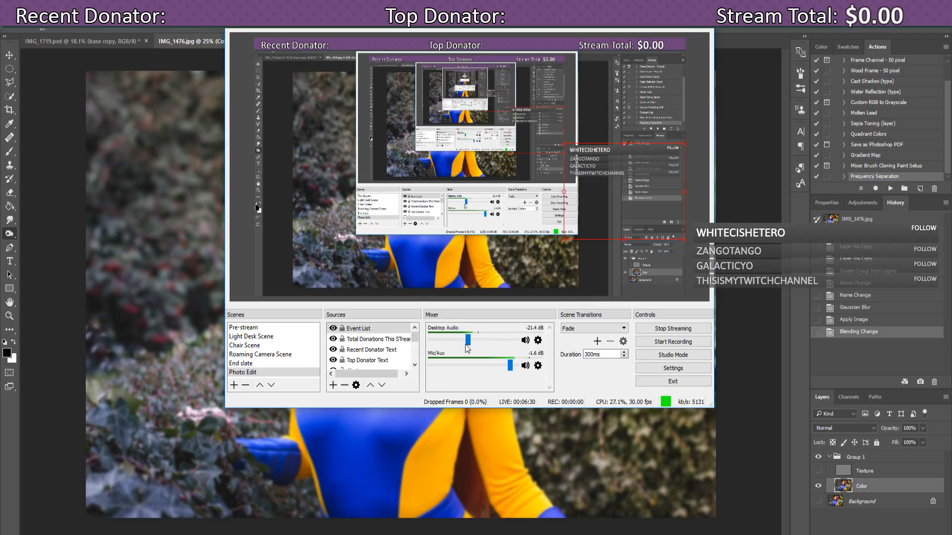
{"action": "left_click_drag", "start_coordinate": [466, 345], "coordinate": [472, 344]}
{"action": "left_click", "coordinate": [656, 9]}
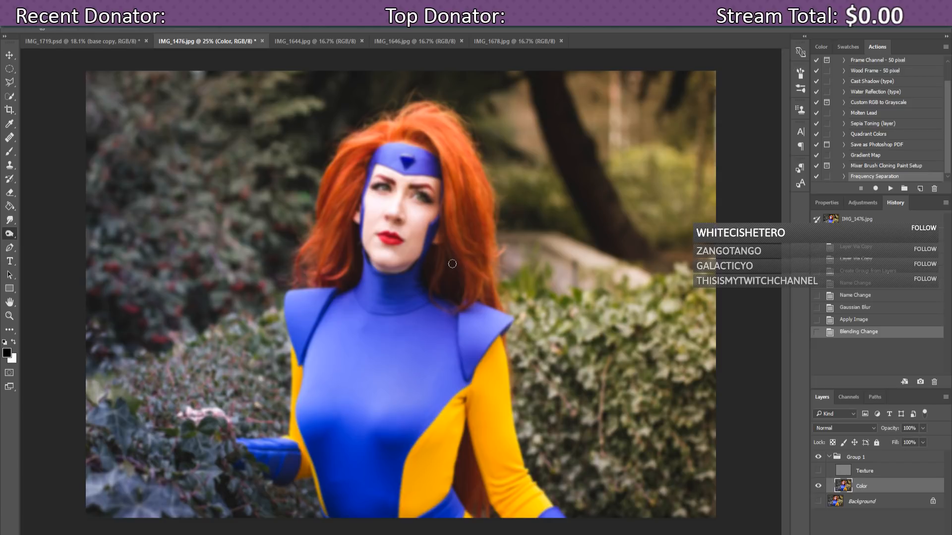
Step: Zoom in on the face and select the Healing Brush from the healing tool group
{"action": "scroll", "coordinate": [452, 263], "scroll_direction": "up", "scroll_amount": 2}
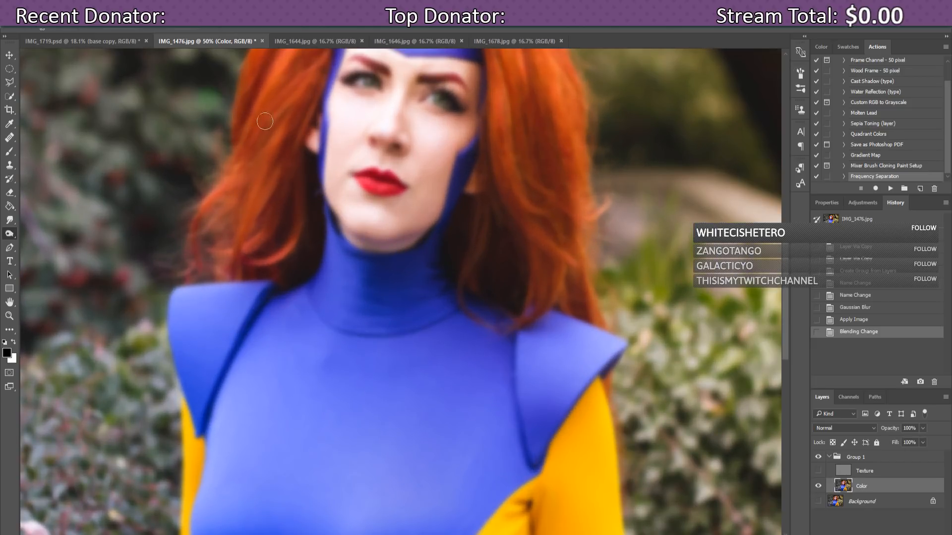
{"action": "left_click_drag", "start_coordinate": [788, 275], "coordinate": [795, 222]}
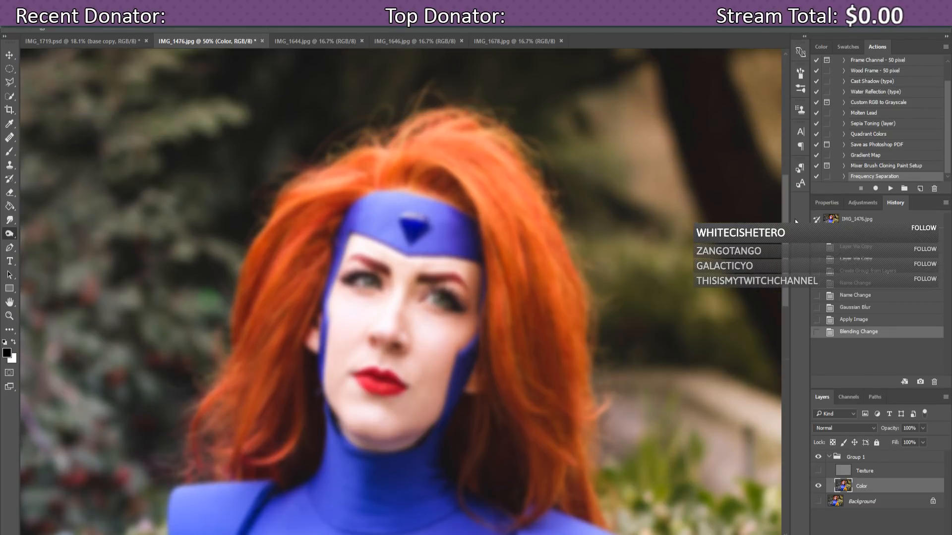
{"action": "scroll", "coordinate": [667, 298], "scroll_direction": "up", "scroll_amount": 1}
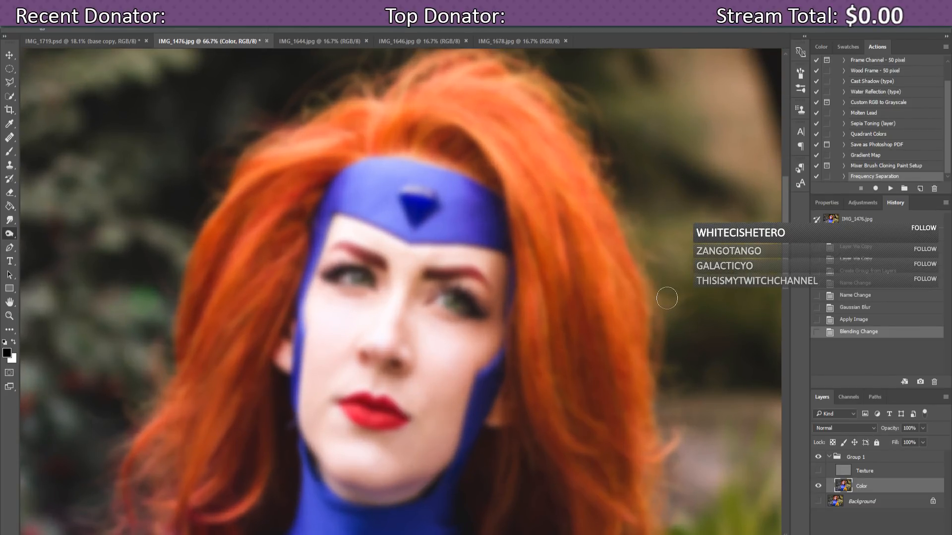
{"action": "scroll", "coordinate": [401, 291], "scroll_direction": "down", "scroll_amount": 2}
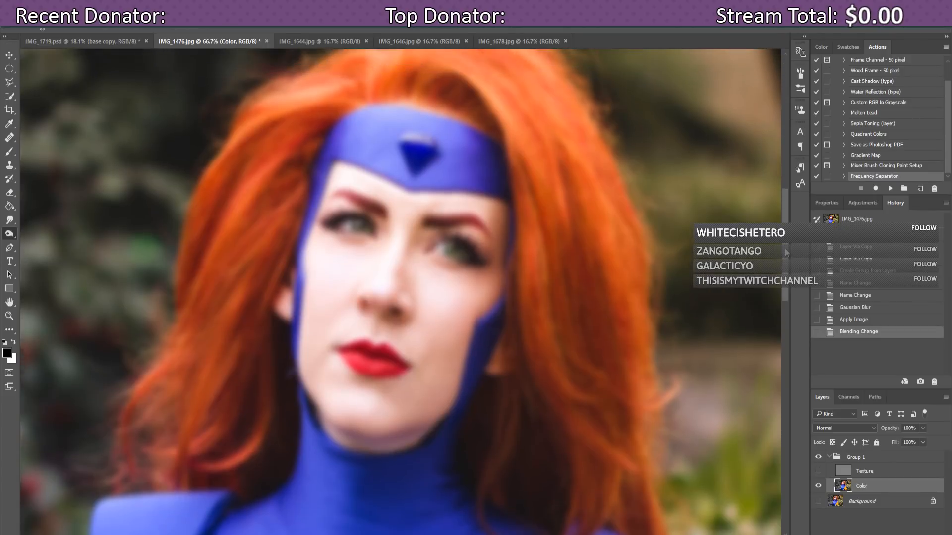
{"action": "scroll", "coordinate": [401, 291], "scroll_direction": "up", "scroll_amount": 1}
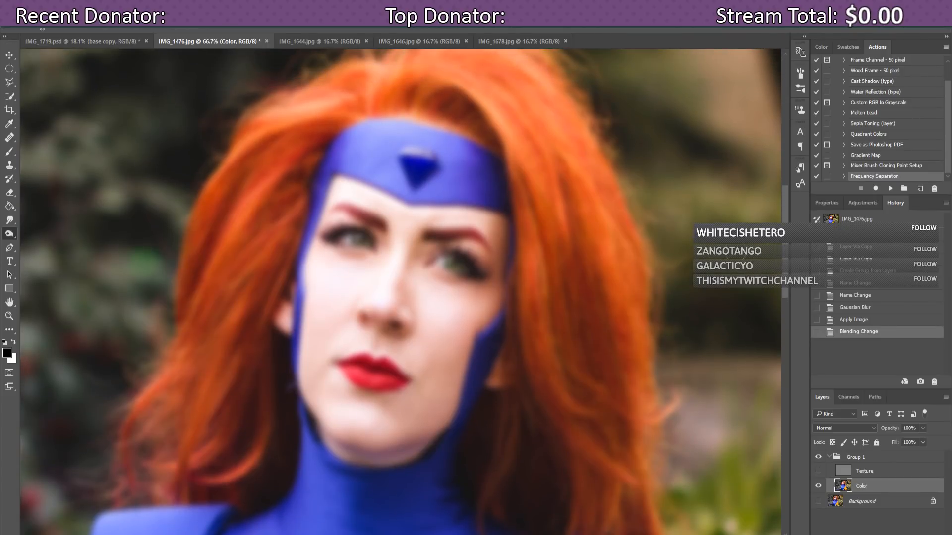
{"action": "left_click", "coordinate": [51, 30]}
{"action": "left_click", "coordinate": [52, 30]}
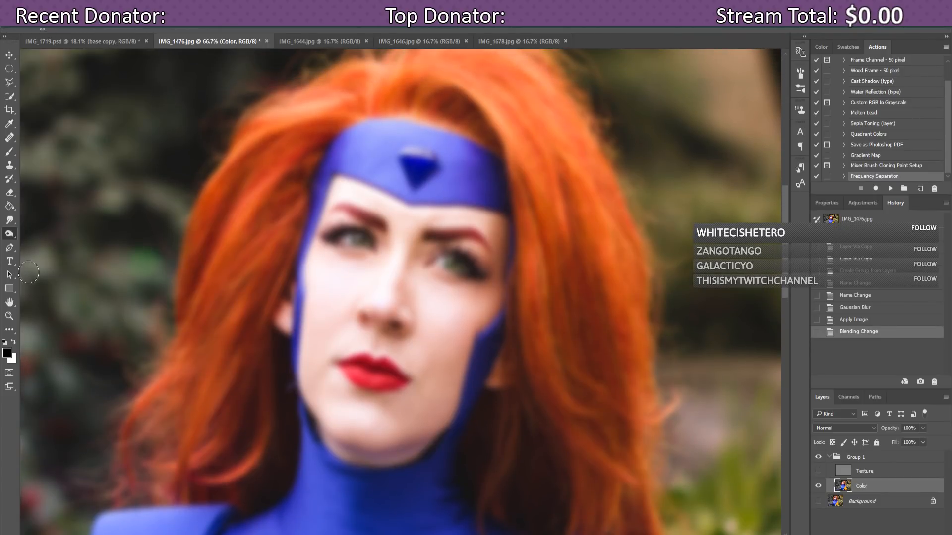
{"action": "left_click", "coordinate": [10, 139]}
{"action": "left_click", "coordinate": [13, 142]}
{"action": "left_click", "coordinate": [61, 147]}
Step: Give the healing brush 0% hardness and a 49 px size
{"action": "left_click", "coordinate": [51, 30]}
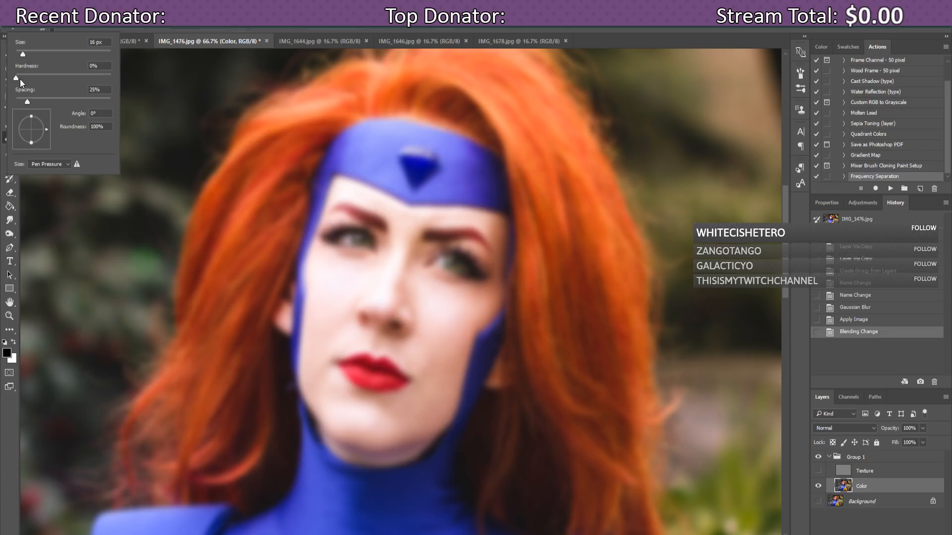
{"action": "left_click", "coordinate": [18, 67]}
{"action": "left_click_drag", "start_coordinate": [22, 55], "coordinate": [20, 55]}
Step: Sample clean skin and heal the blemishes and uneven skin across the left cheek
{"action": "left_click", "coordinate": [248, 25]}
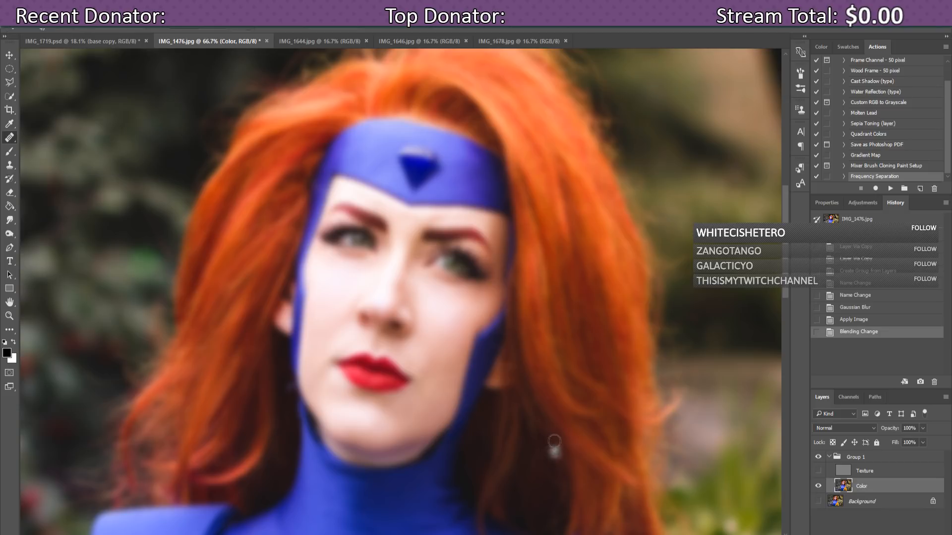
{"action": "left_click", "coordinate": [330, 285], "text": "alt"}
{"action": "left_click", "coordinate": [330, 295]}
{"action": "left_click", "coordinate": [331, 302]}
{"action": "left_click", "coordinate": [333, 301]}
{"action": "left_click", "coordinate": [330, 303]}
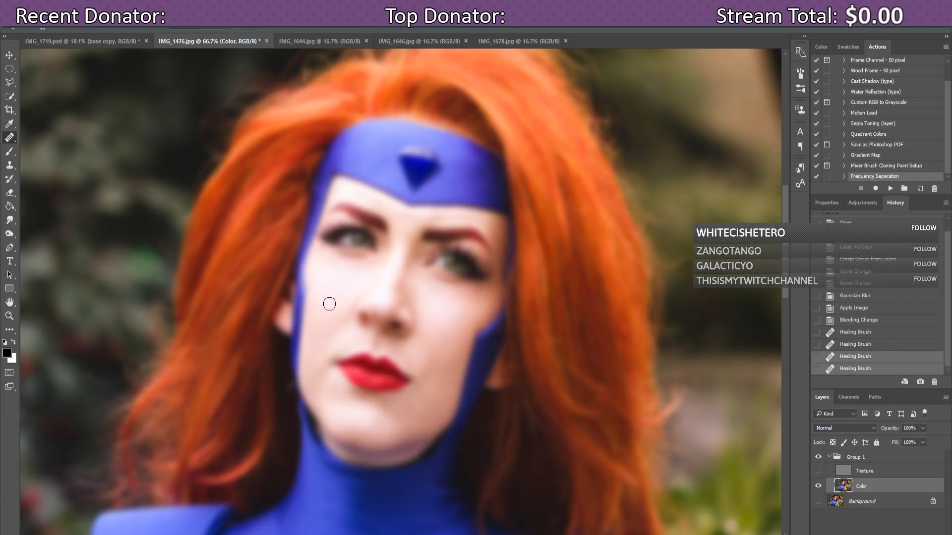
{"action": "left_click", "coordinate": [326, 306]}
{"action": "left_click", "coordinate": [322, 308]}
{"action": "left_click", "coordinate": [322, 304]}
{"action": "left_click", "coordinate": [321, 299]}
{"action": "left_click", "coordinate": [320, 294]}
{"action": "left_click", "coordinate": [321, 288]}
{"action": "left_click", "coordinate": [321, 282]}
{"action": "left_click", "coordinate": [323, 279]}
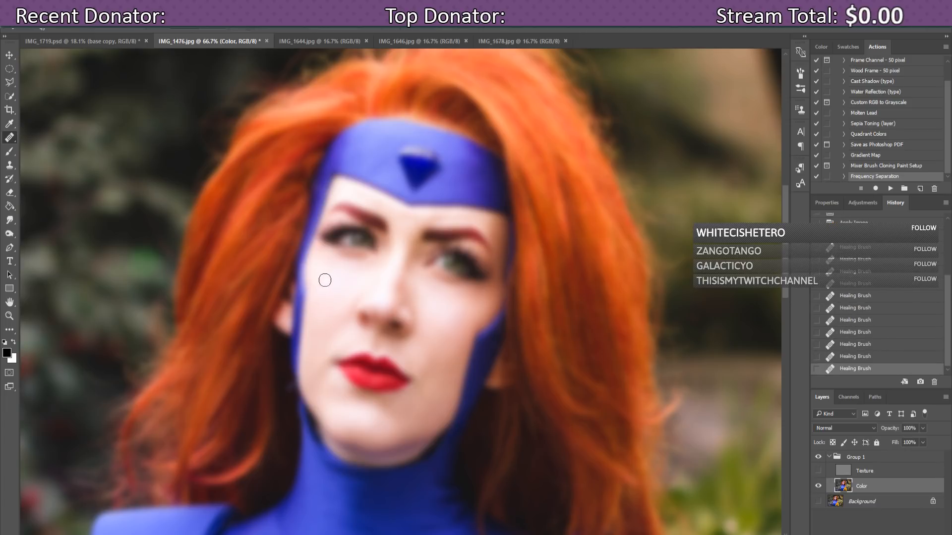
{"action": "left_click", "coordinate": [325, 288]}
{"action": "left_click", "coordinate": [329, 299]}
{"action": "left_click", "coordinate": [343, 299]}
{"action": "left_click", "coordinate": [346, 291]}
{"action": "left_click", "coordinate": [345, 298]}
{"action": "left_click", "coordinate": [344, 306]}
{"action": "left_click", "coordinate": [344, 313]}
{"action": "left_click", "coordinate": [348, 306]}
{"action": "left_click", "coordinate": [351, 301]}
{"action": "left_click", "coordinate": [355, 297]}
{"action": "left_click", "coordinate": [355, 296]}
{"action": "left_click", "coordinate": [350, 301]}
{"action": "left_click", "coordinate": [347, 306]}
{"action": "left_click", "coordinate": [343, 310]}
{"action": "left_click", "coordinate": [339, 310]}
{"action": "left_click", "coordinate": [335, 310]}
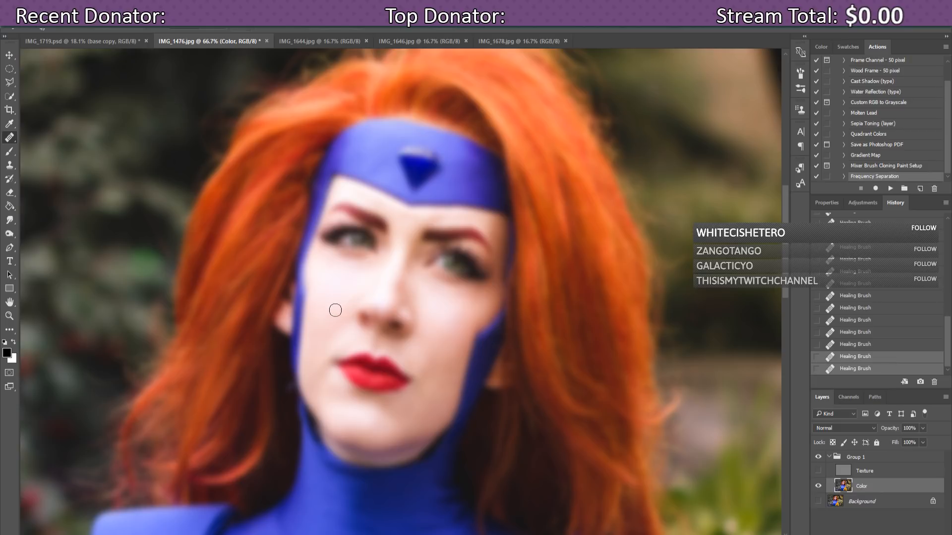
{"action": "left_click", "coordinate": [334, 315]}
{"action": "left_click", "coordinate": [336, 319]}
Step: Resample nearby clean skin and heal the remaining spots lower on the cheek
{"action": "left_click", "coordinate": [327, 306]}
{"action": "left_click", "coordinate": [319, 300]}
{"action": "left_click", "coordinate": [319, 316]}
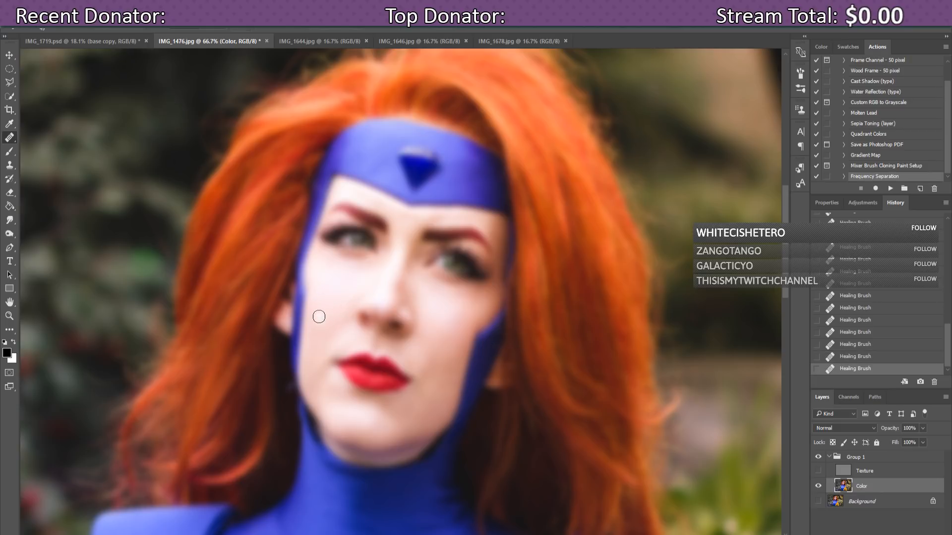
{"action": "left_click", "coordinate": [321, 312], "text": "alt"}
{"action": "left_click", "coordinate": [329, 327]}
{"action": "left_click", "coordinate": [328, 338]}
{"action": "left_click", "coordinate": [330, 341]}
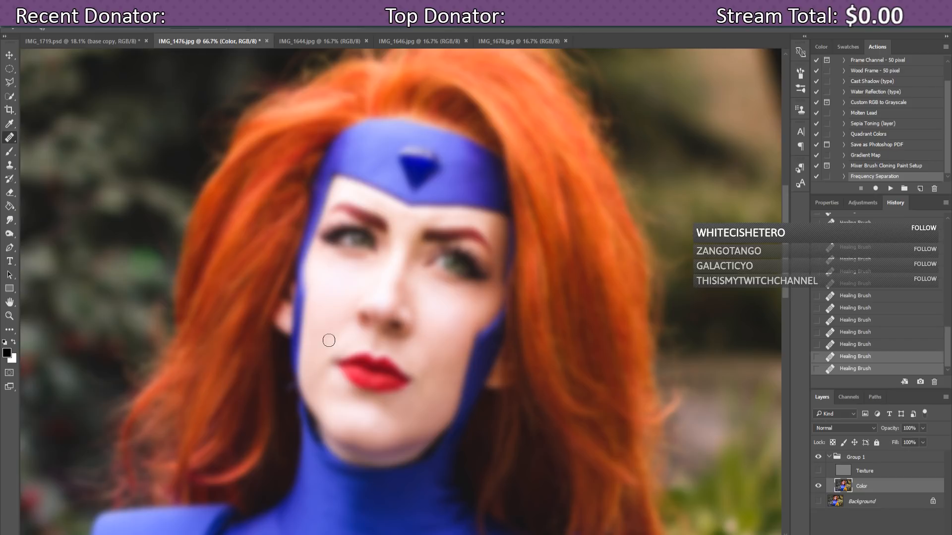
{"action": "left_click", "coordinate": [331, 332]}
{"action": "left_click", "coordinate": [334, 327]}
{"action": "left_click", "coordinate": [335, 334]}
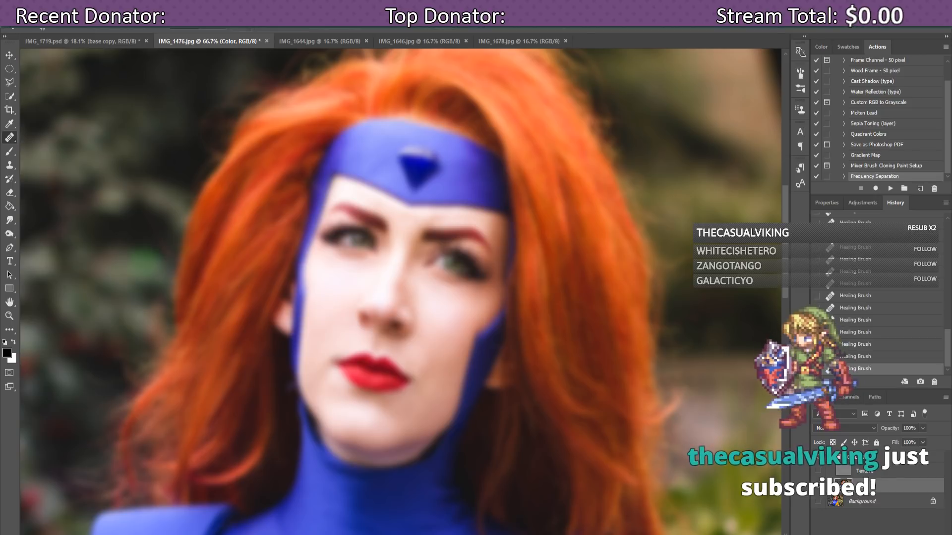
Step: Check the recent follow and subscription events in the Streamlabs stream labels window
{"action": "left_click", "coordinate": [449, 534]}
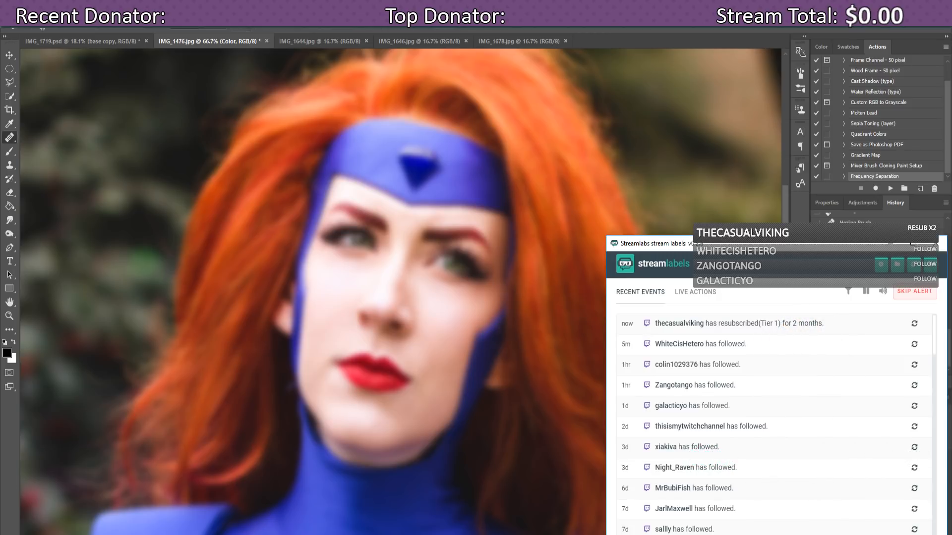
{"action": "mouse_move", "coordinate": [255, 534]}
Step: Bring Chrome forward and switch to the Radio Cutman LoFi Hip Hop YouTube stream
{"action": "left_click", "coordinate": [231, 534]}
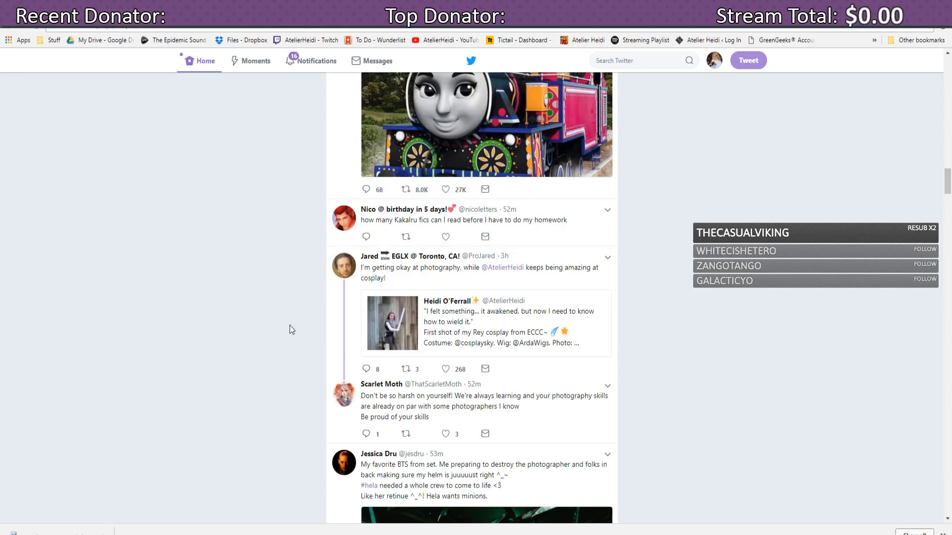
{"action": "left_click", "coordinate": [238, 7]}
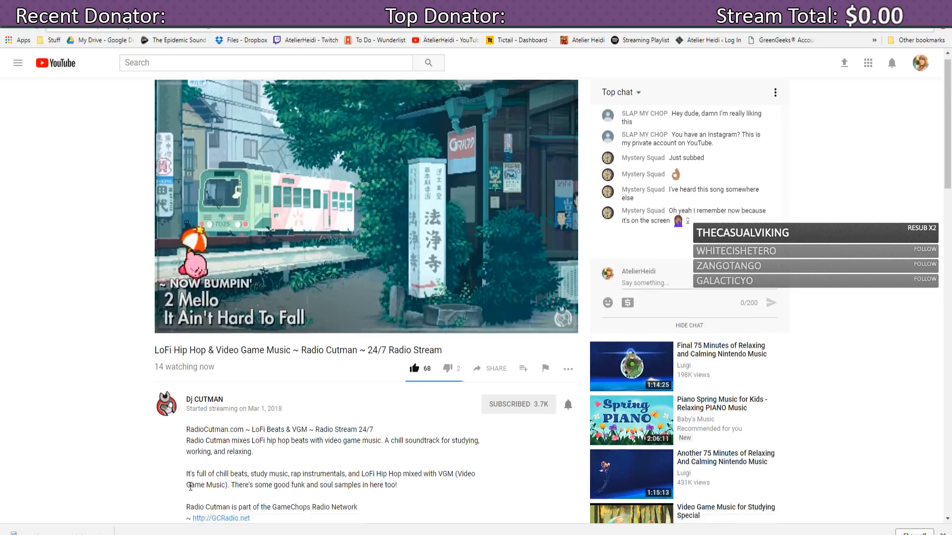
Step: Dismiss the download bar, lower the stream's volume slightly, and switch back to Photoshop
{"action": "scroll", "coordinate": [222, 347], "scroll_direction": "down", "scroll_amount": 15}
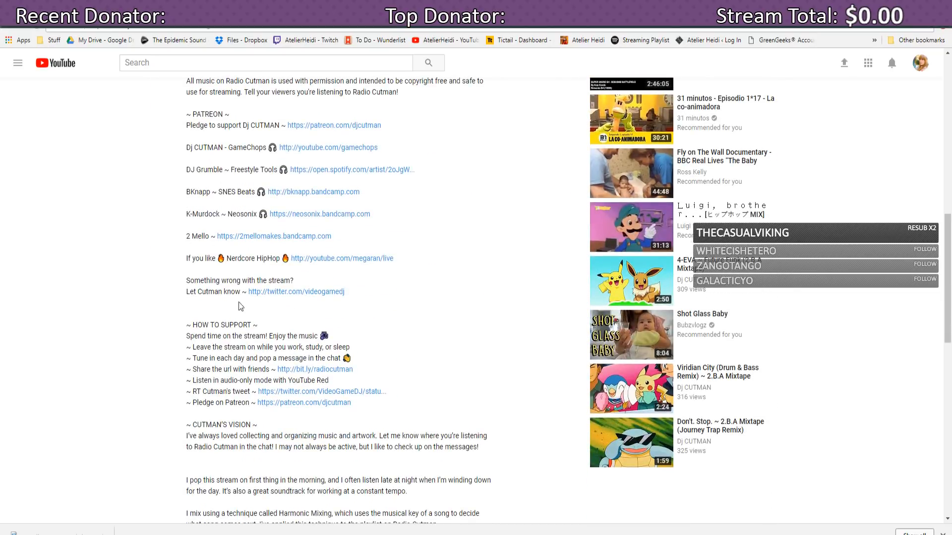
{"action": "left_click", "coordinate": [943, 534]}
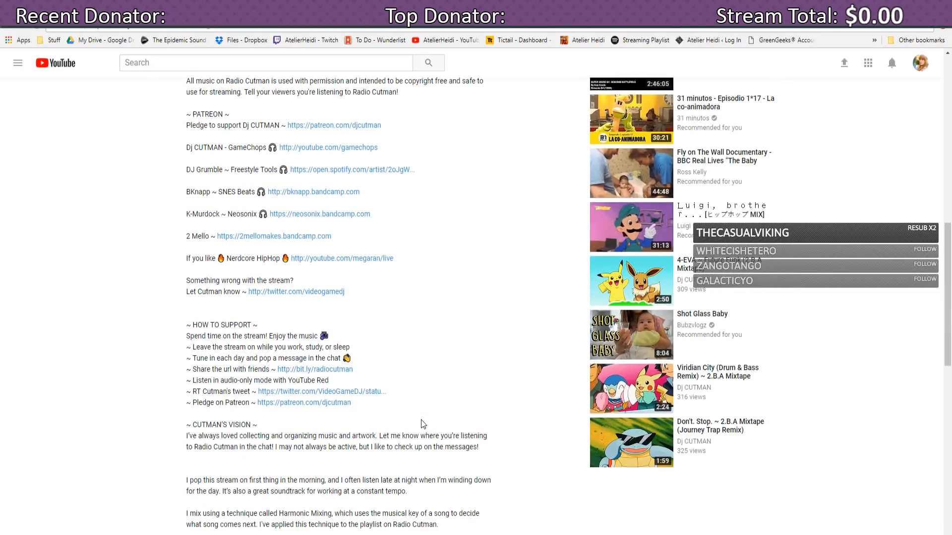
{"action": "scroll", "coordinate": [424, 424], "scroll_direction": "up", "scroll_amount": 12}
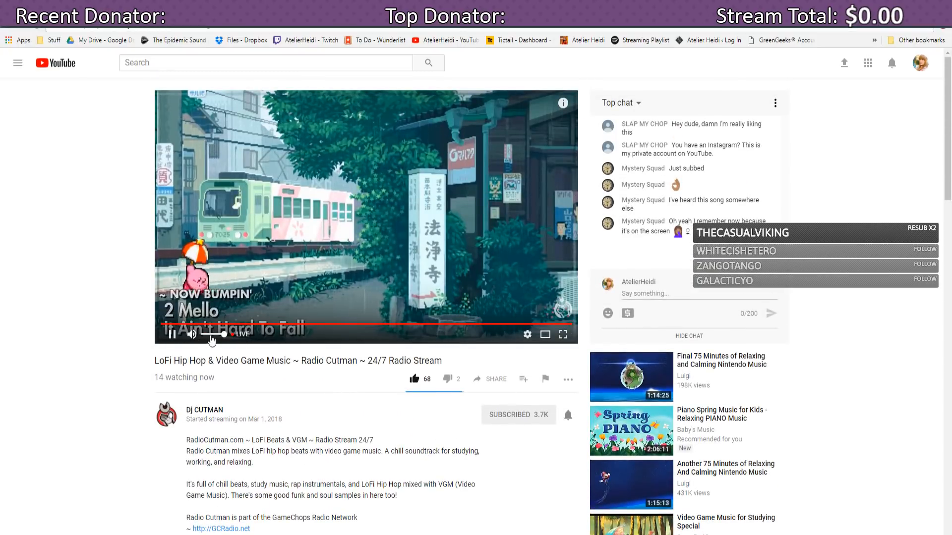
{"action": "left_click_drag", "start_coordinate": [223, 337], "coordinate": [219, 337]}
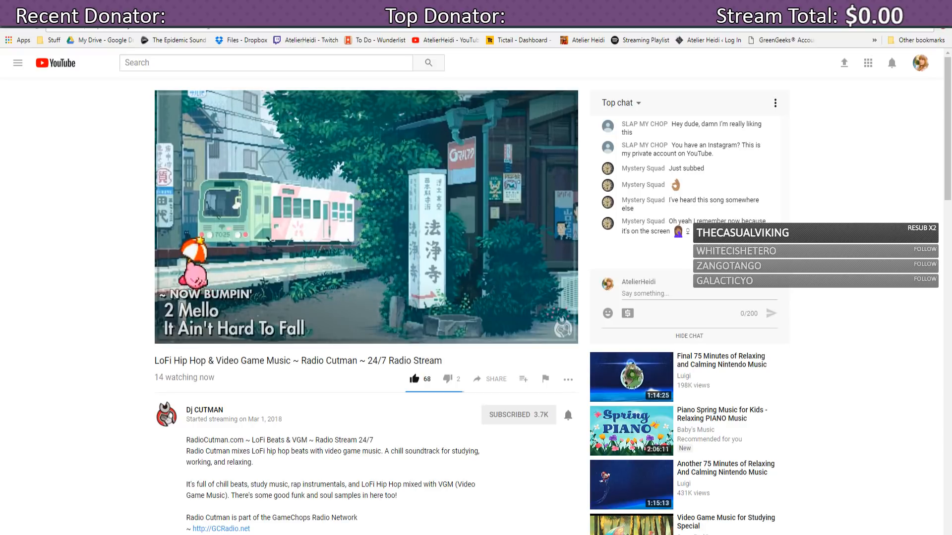
{"action": "key", "text": "alt+Tab"}
{"action": "key", "text": "alt+Tab"}
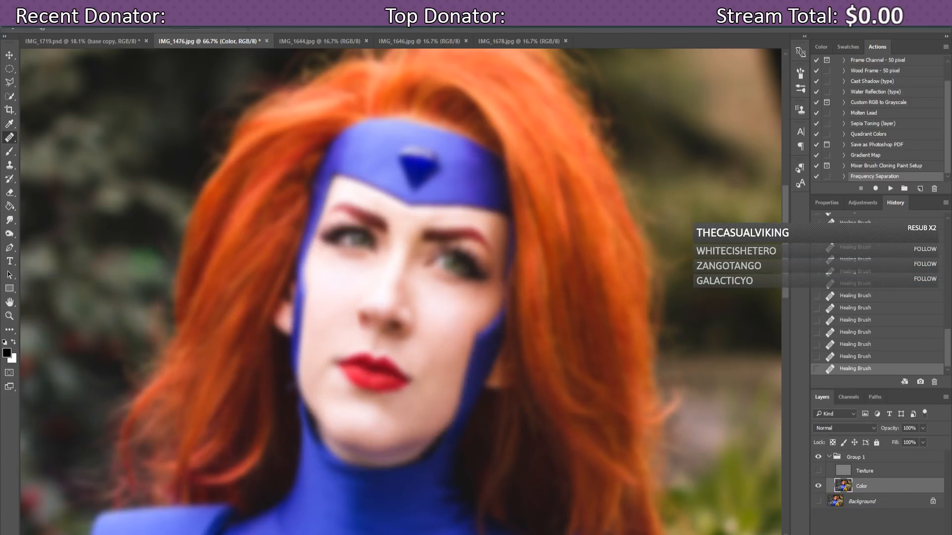
{"action": "key", "text": "alt+Tab"}
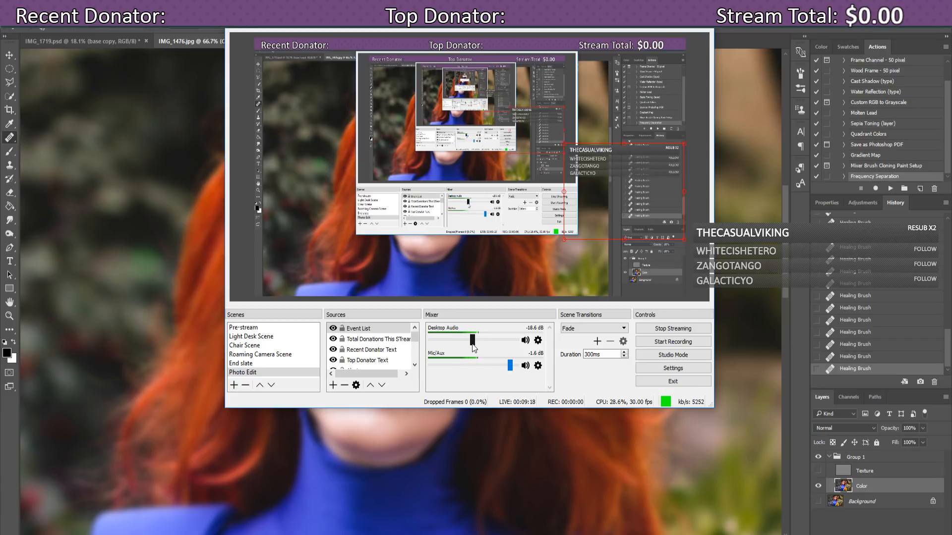
{"action": "left_click_drag", "start_coordinate": [472, 344], "coordinate": [477, 344]}
{"action": "left_click", "coordinate": [545, 534]}
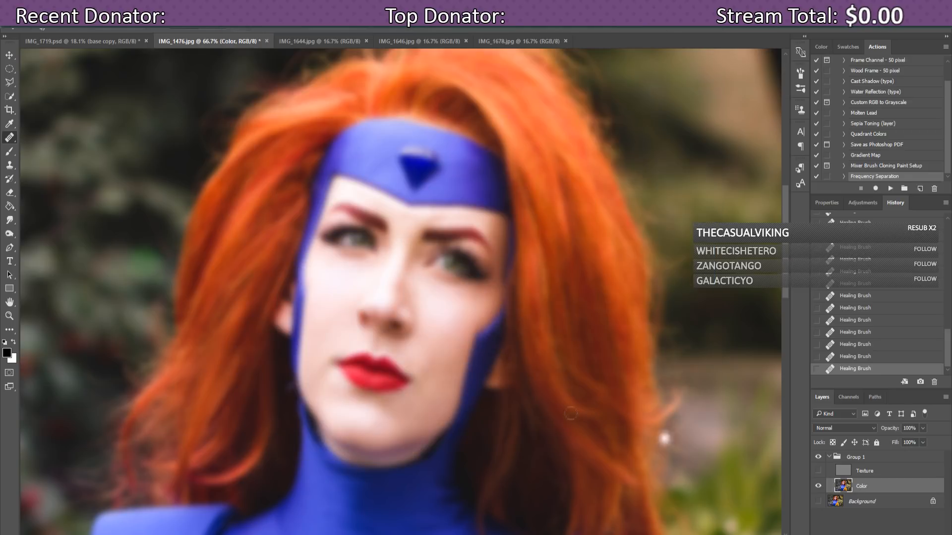
Step: Show the Texture and Background layers, briefly toggling Group 1 to check beneath it
{"action": "mouse_move", "coordinate": [377, 534]}
{"action": "left_click", "coordinate": [817, 474]}
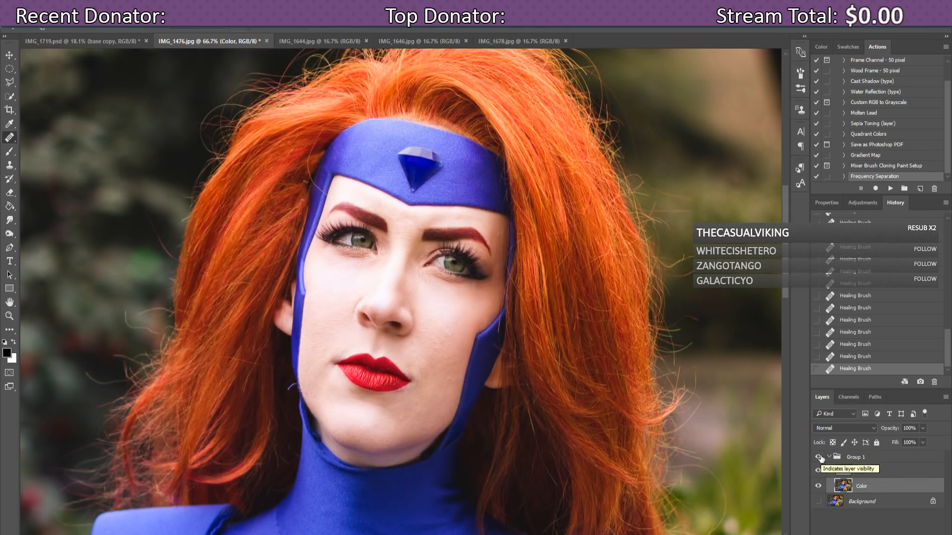
{"action": "left_click", "coordinate": [818, 457]}
{"action": "left_click", "coordinate": [818, 457]}
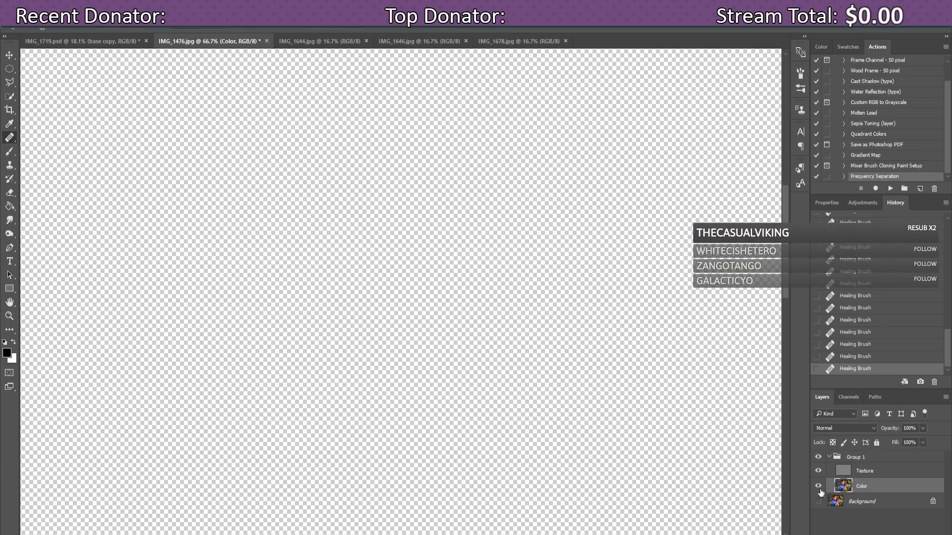
{"action": "left_click", "coordinate": [818, 502]}
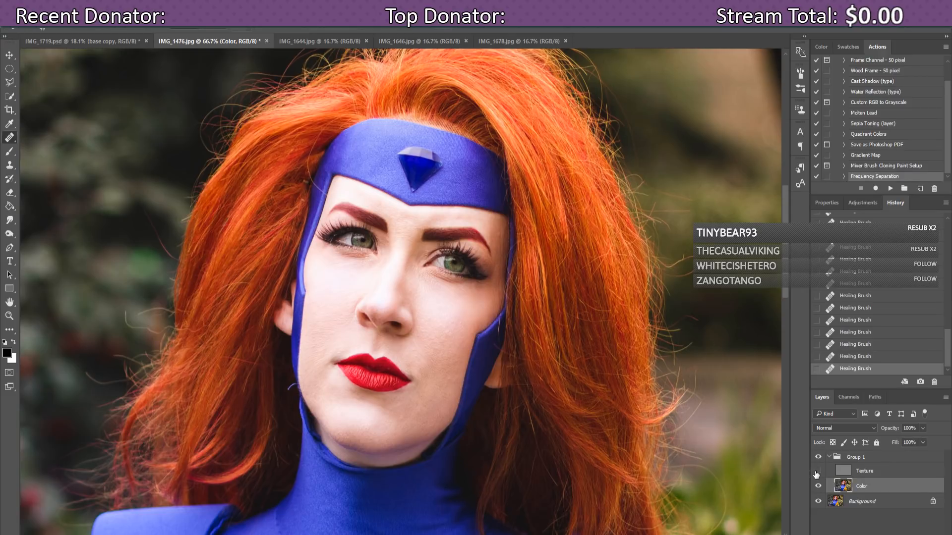
Step: Compare with Texture toggled, sample clean cheek skin as healing source, then hide Texture
{"action": "left_click", "coordinate": [818, 471]}
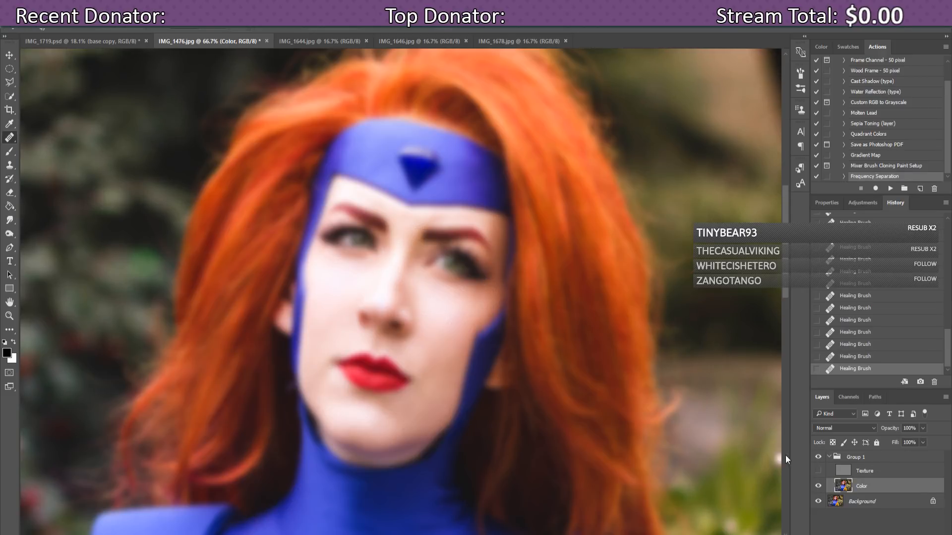
{"action": "left_click", "coordinate": [817, 472]}
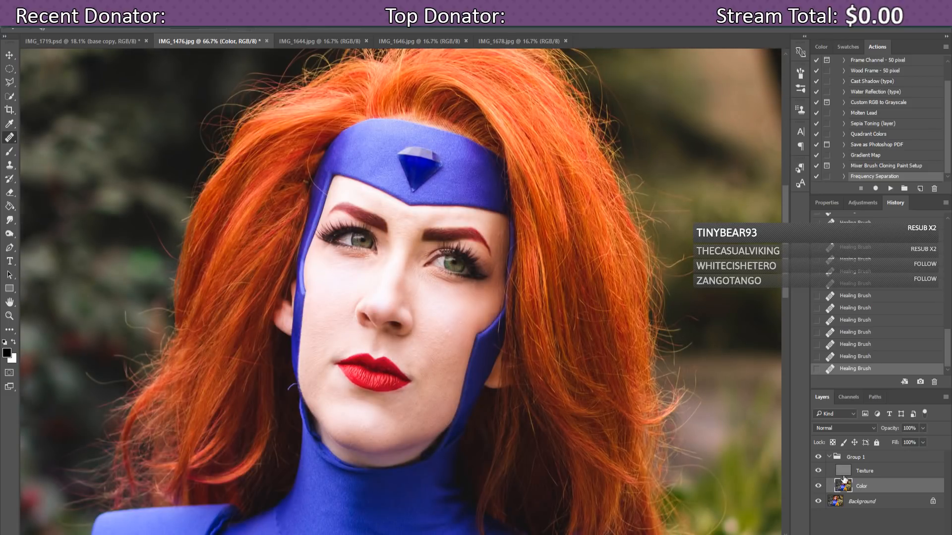
{"action": "left_click", "coordinate": [334, 345], "text": "alt"}
{"action": "left_click", "coordinate": [336, 342], "text": "alt"}
{"action": "left_click", "coordinate": [818, 471]}
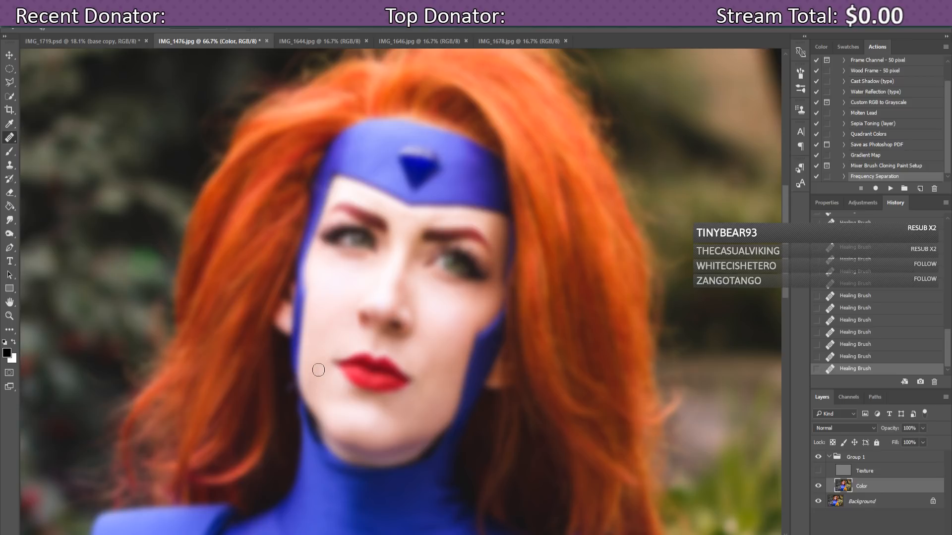
Step: Step back through Healing Brush history states to compare, redo them, then heal the bright cheek spot
{"action": "left_click", "coordinate": [882, 344]}
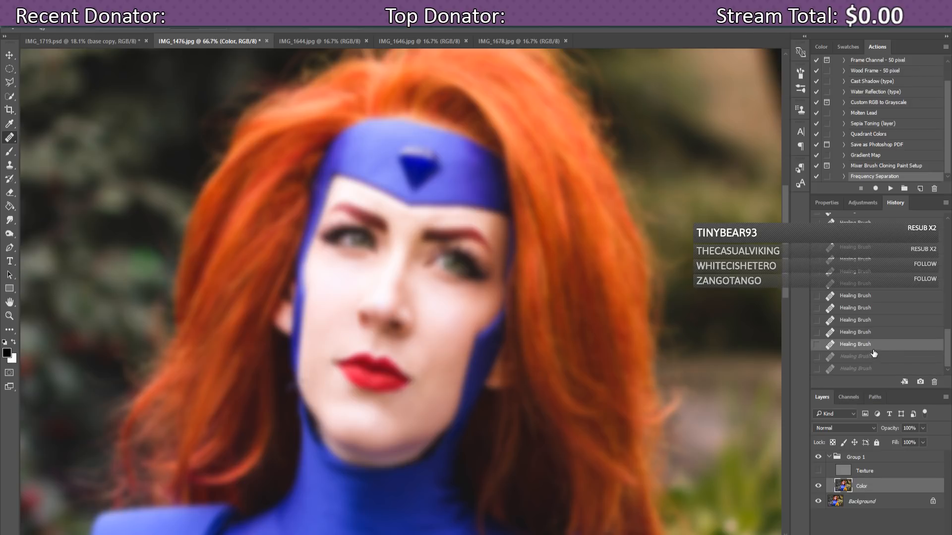
{"action": "left_click", "coordinate": [873, 333]}
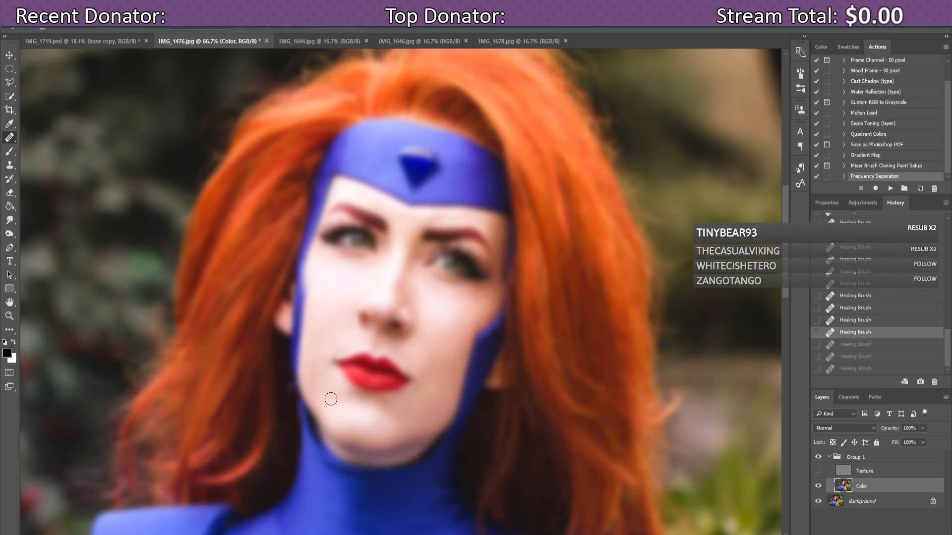
{"action": "key", "text": "ctrl+shift+z"}
{"action": "key", "text": "ctrl+shift+z"}
{"action": "key", "text": "ctrl+shift+z"}
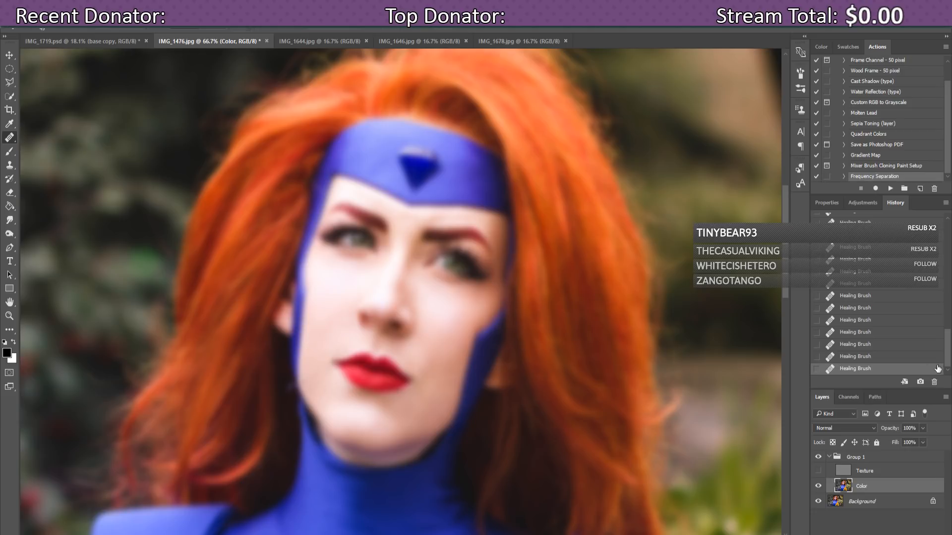
{"action": "left_click", "coordinate": [901, 346]}
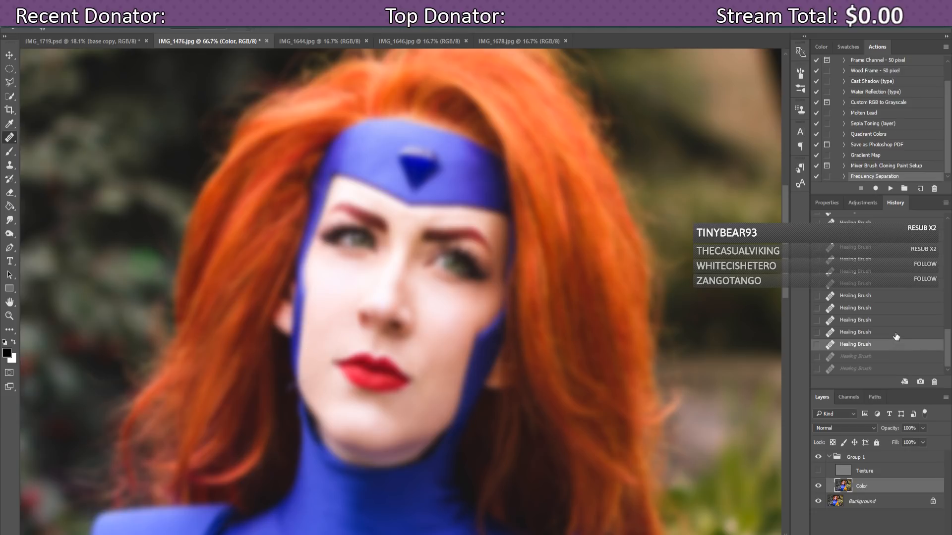
{"action": "left_click", "coordinate": [896, 337]}
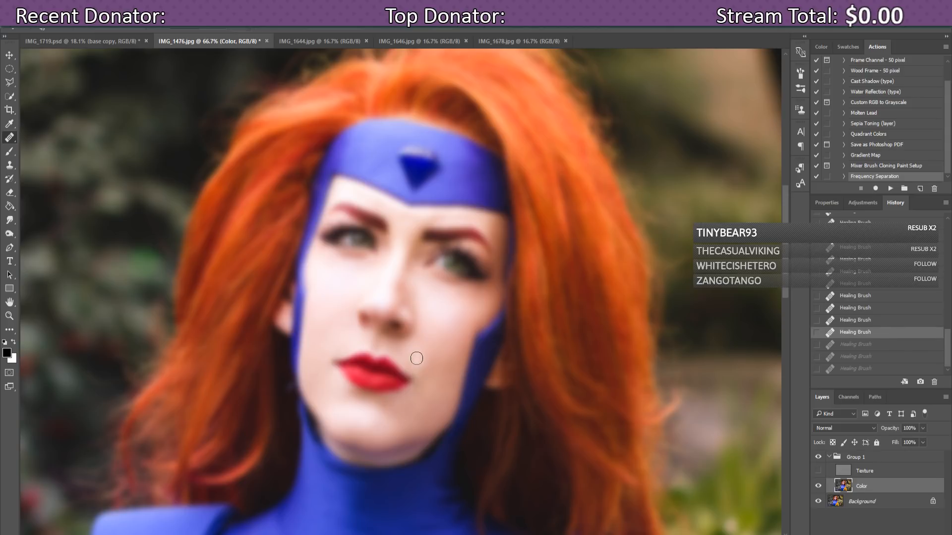
{"action": "key", "text": "ctrl+shift+z"}
{"action": "key", "text": "ctrl+shift+z"}
{"action": "key", "text": "ctrl+shift+z"}
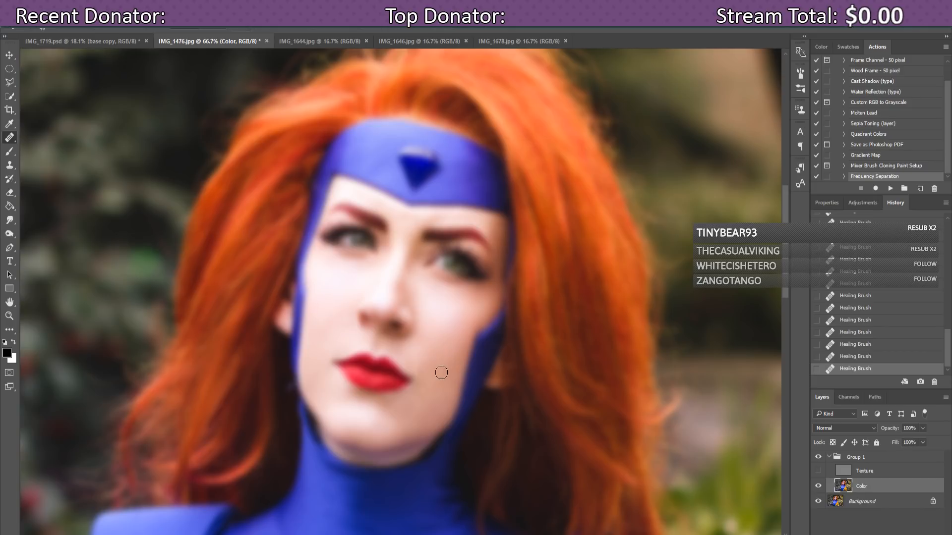
{"action": "left_click", "coordinate": [451, 348], "text": "alt"}
Step: Undo the earlier cheek healing strokes in History, stepping back past the third stroke
{"action": "left_click_drag", "start_coordinate": [842, 307], "coordinate": [841, 258]}
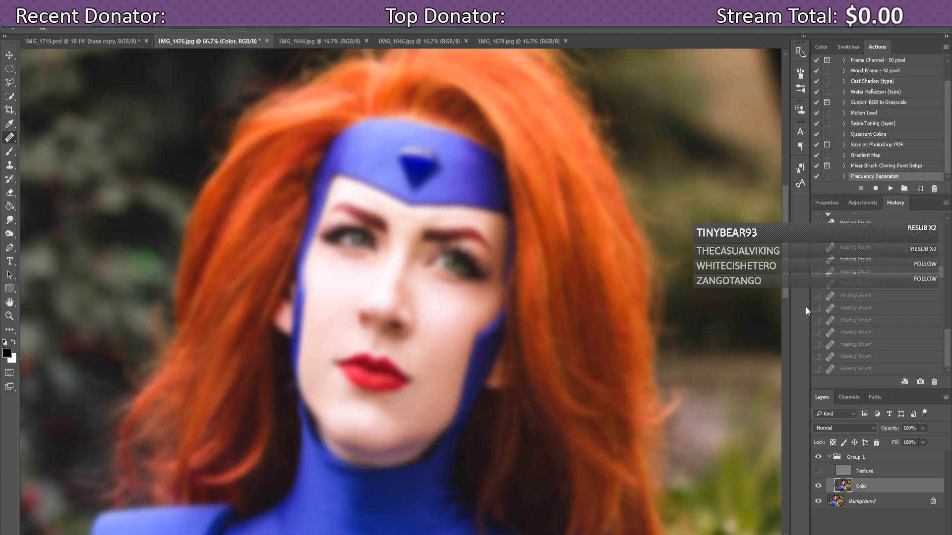
{"action": "left_click", "coordinate": [427, 345]}
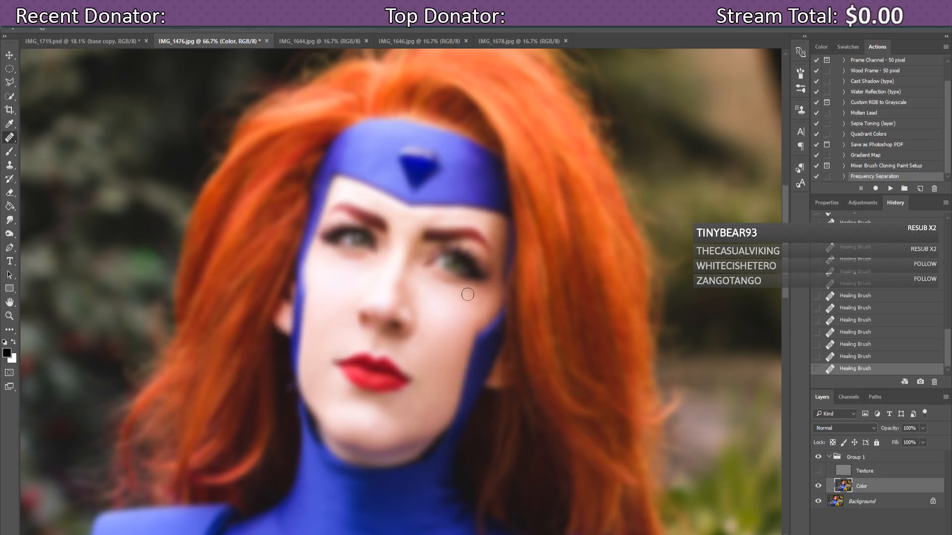
{"action": "left_click", "coordinate": [888, 345]}
{"action": "left_click", "coordinate": [882, 320]}
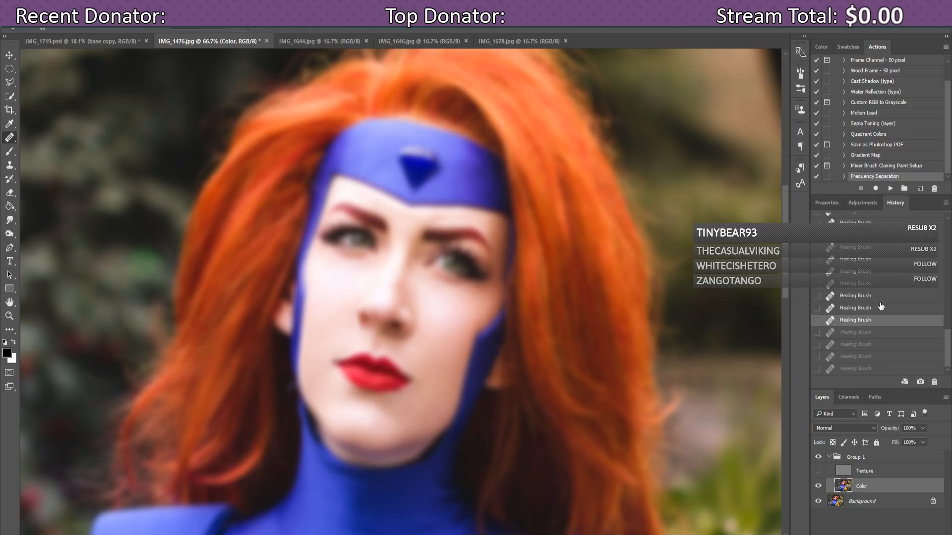
{"action": "left_click", "coordinate": [881, 305]}
{"action": "left_click", "coordinate": [882, 288]}
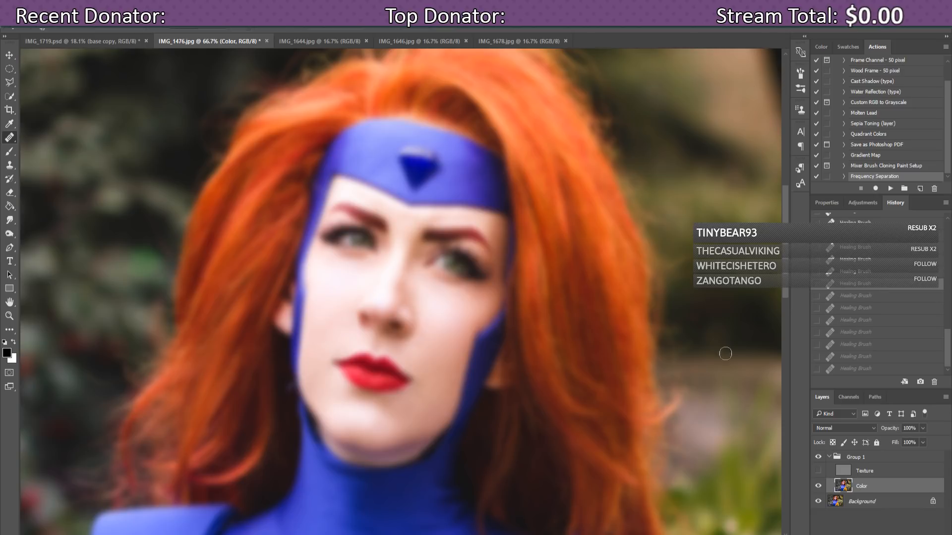
Step: Sample clean cheek skin and repaint the cheek with fresh Healing Brush strokes
{"action": "left_click", "coordinate": [431, 335], "text": "alt"}
{"action": "left_click", "coordinate": [424, 329]}
{"action": "left_click", "coordinate": [424, 323]}
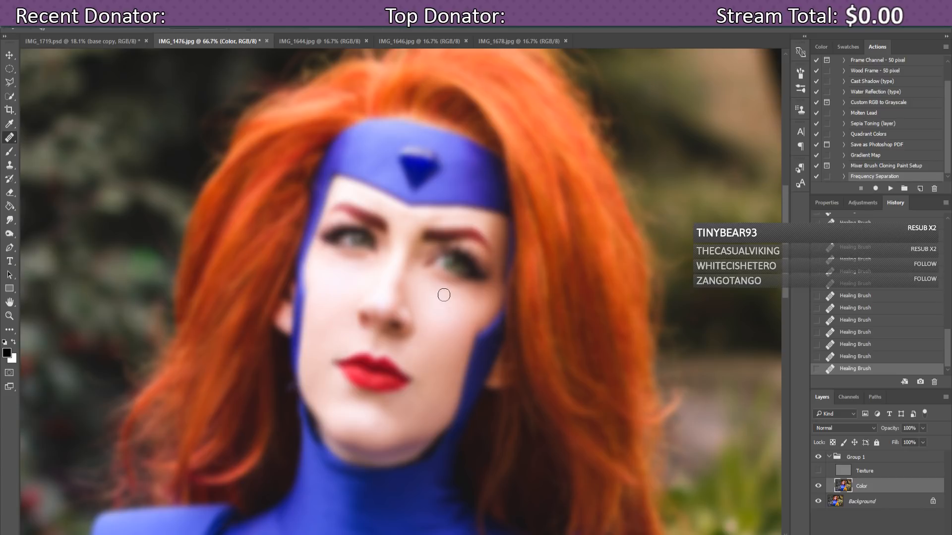
Step: Show the Texture layer, then toggle Group 1 off and on twice to compare before and after
{"action": "left_click", "coordinate": [817, 472]}
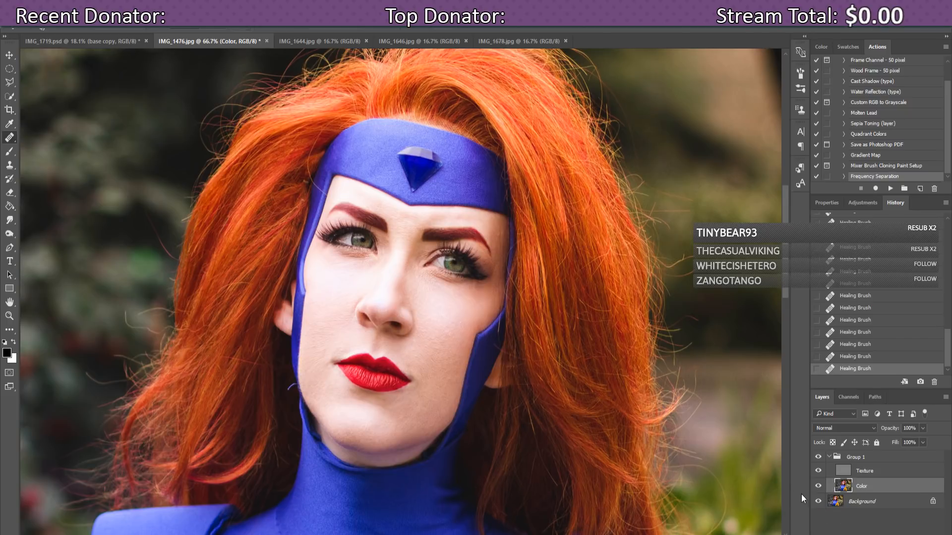
{"action": "left_click", "coordinate": [818, 458]}
{"action": "left_click", "coordinate": [818, 457]}
{"action": "left_click", "coordinate": [818, 458]}
{"action": "left_click", "coordinate": [818, 459]}
Step: On the Texture layer, adjust brush size and heal blemishes on the cheek, chin and around the lips
{"action": "left_click", "coordinate": [869, 475]}
{"action": "left_click", "coordinate": [52, 30]}
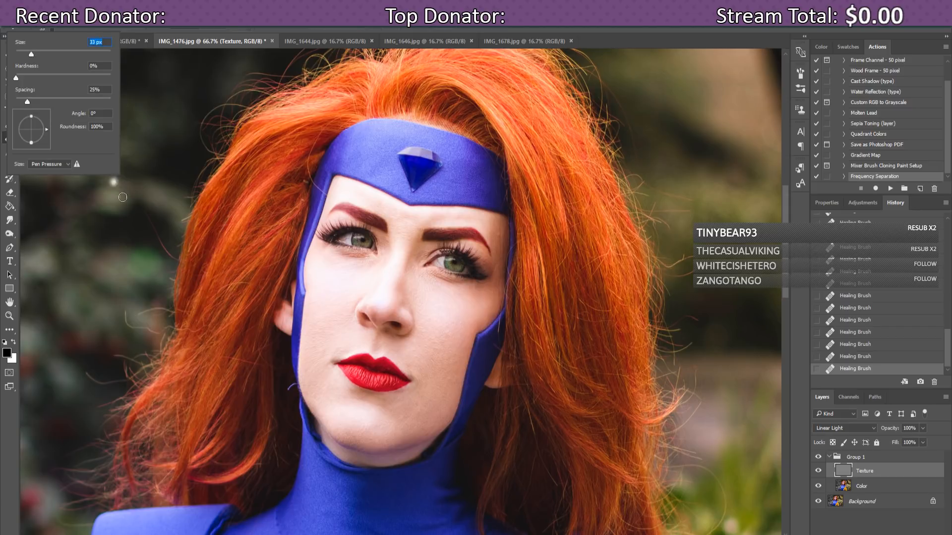
{"action": "left_click", "coordinate": [352, 342]}
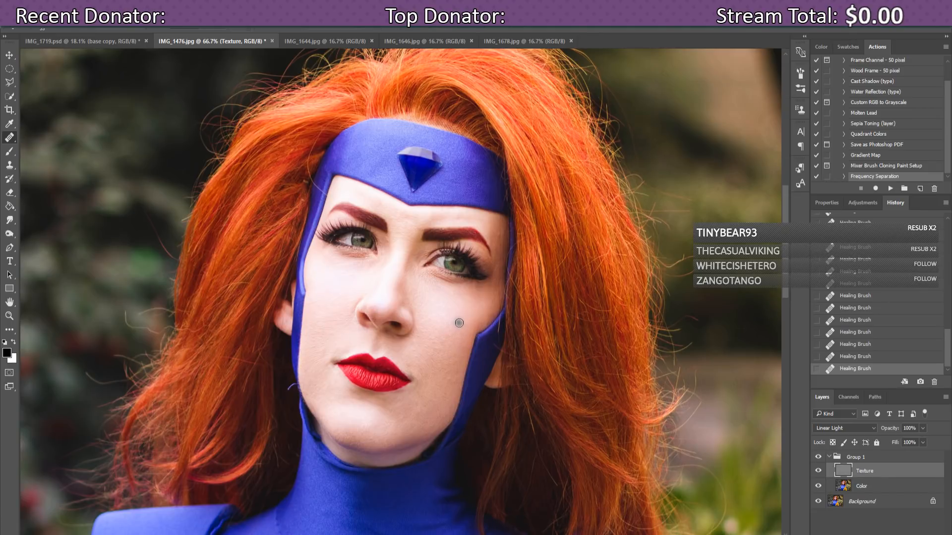
{"action": "left_click", "coordinate": [333, 343], "text": "alt"}
{"action": "left_click", "coordinate": [323, 351]}
{"action": "left_click", "coordinate": [323, 360]}
{"action": "left_click", "coordinate": [315, 359]}
{"action": "left_click", "coordinate": [323, 346]}
{"action": "left_click", "coordinate": [337, 383]}
{"action": "left_click", "coordinate": [407, 364]}
{"action": "left_click", "coordinate": [408, 372]}
{"action": "left_click", "coordinate": [415, 388]}
Step: Heal texture higher and lower on the left cheek, beside the nose and around the nose bridge
{"action": "left_click", "coordinate": [328, 271]}
{"action": "left_click", "coordinate": [326, 313]}
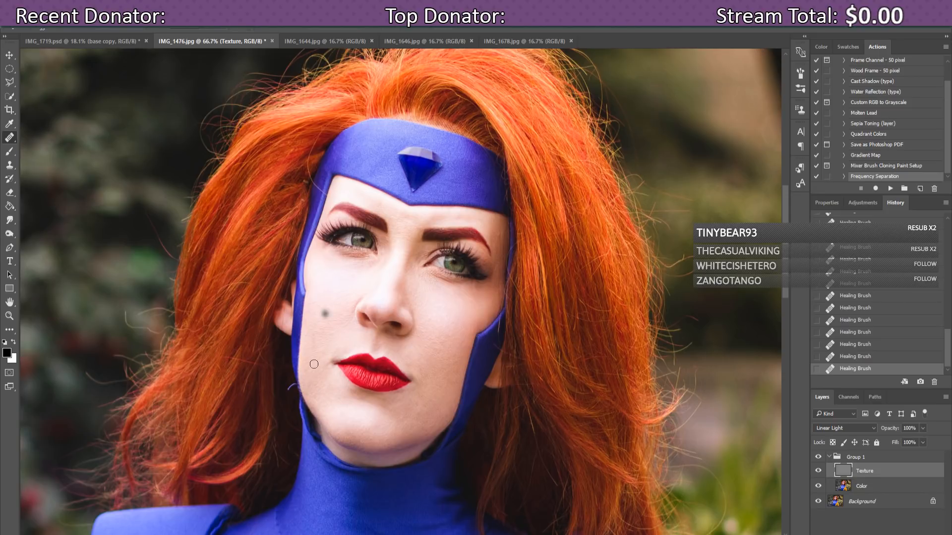
{"action": "left_click", "coordinate": [313, 337]}
{"action": "left_click", "coordinate": [313, 358]}
{"action": "left_click", "coordinate": [419, 326]}
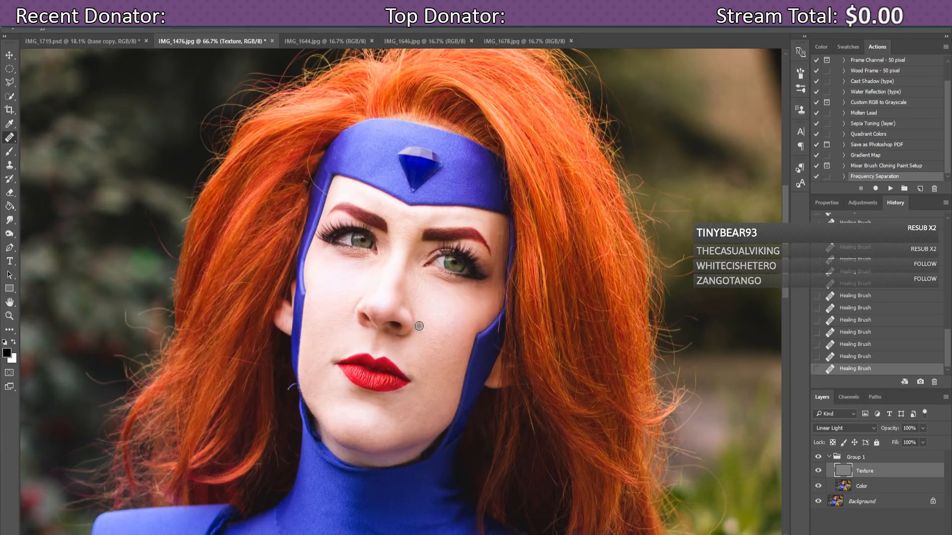
{"action": "left_click", "coordinate": [362, 278]}
{"action": "left_click", "coordinate": [390, 277]}
{"action": "left_click", "coordinate": [427, 289]}
Step: Smooth skin texture under both eyes and across the left cheek
{"action": "left_click", "coordinate": [363, 281]}
{"action": "left_click", "coordinate": [429, 271]}
{"action": "left_click", "coordinate": [364, 292]}
{"action": "left_click", "coordinate": [350, 278]}
{"action": "left_click", "coordinate": [344, 274]}
{"action": "left_click", "coordinate": [335, 283]}
{"action": "left_click", "coordinate": [337, 278]}
{"action": "left_click", "coordinate": [352, 269]}
{"action": "left_click", "coordinate": [344, 268]}
{"action": "left_click", "coordinate": [341, 266]}
{"action": "left_click", "coordinate": [351, 266]}
{"action": "left_click", "coordinate": [356, 267]}
Step: Heal spots on cheeks, chin, lower lip, suit edge and stray hair, then view the Color layer at 100%
{"action": "left_click", "coordinate": [328, 318]}
{"action": "left_click", "coordinate": [332, 330]}
{"action": "left_click", "coordinate": [456, 357]}
{"action": "left_click", "coordinate": [490, 344]}
{"action": "left_click", "coordinate": [530, 297]}
{"action": "left_click", "coordinate": [564, 300]}
{"action": "left_click", "coordinate": [569, 321]}
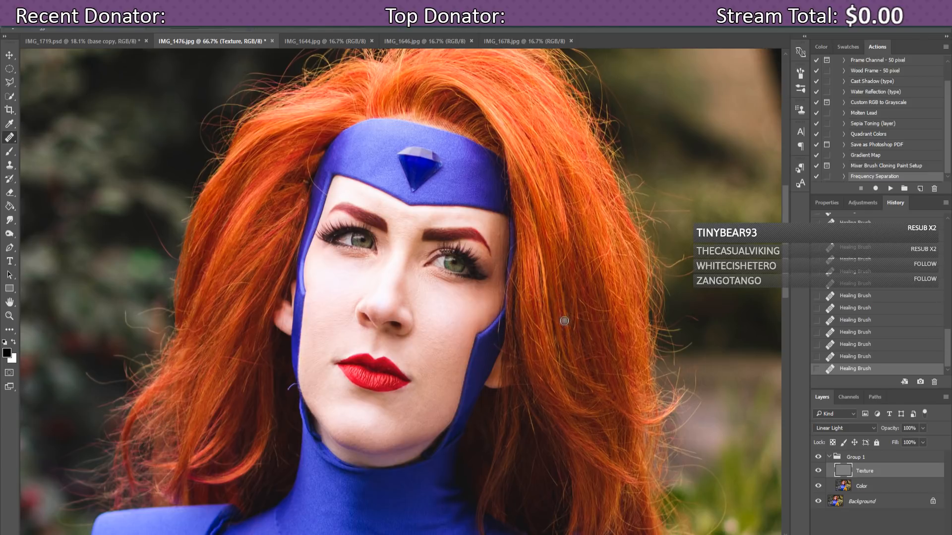
{"action": "left_click", "coordinate": [568, 351]}
{"action": "left_click", "coordinate": [412, 363]}
{"action": "left_click", "coordinate": [368, 385]}
{"action": "left_click", "coordinate": [863, 489]}
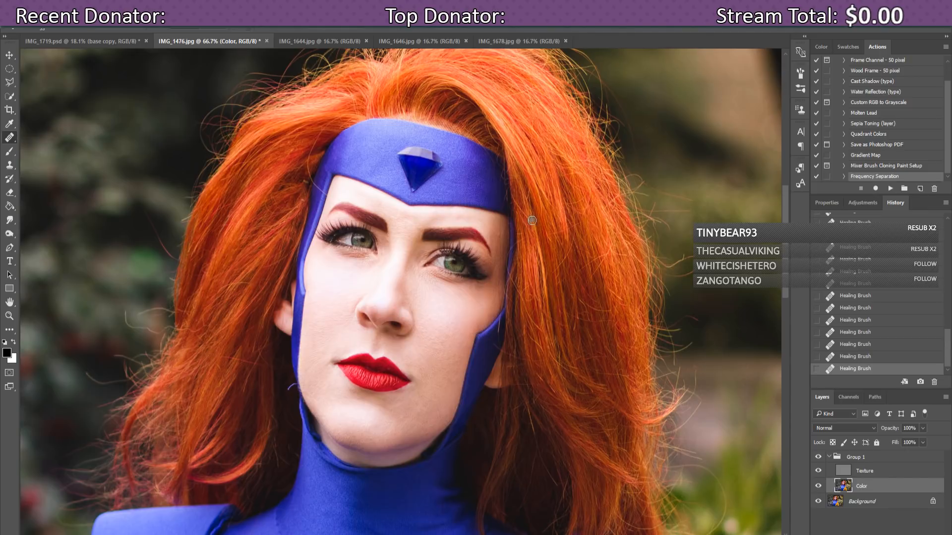
{"action": "key", "text": "ctrl+plus"}
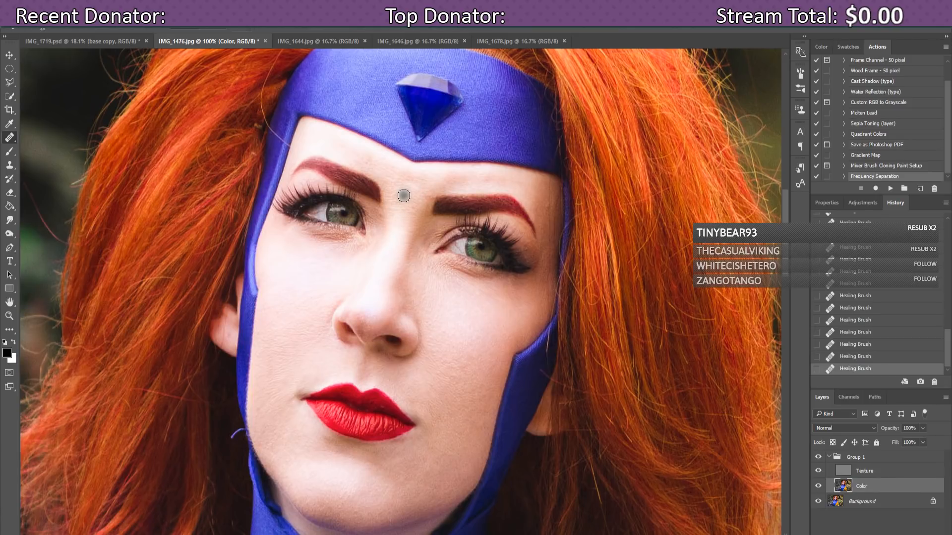
Step: Hide the Texture layer and step back six History states to undo the latest healing strokes
{"action": "left_click", "coordinate": [818, 470]}
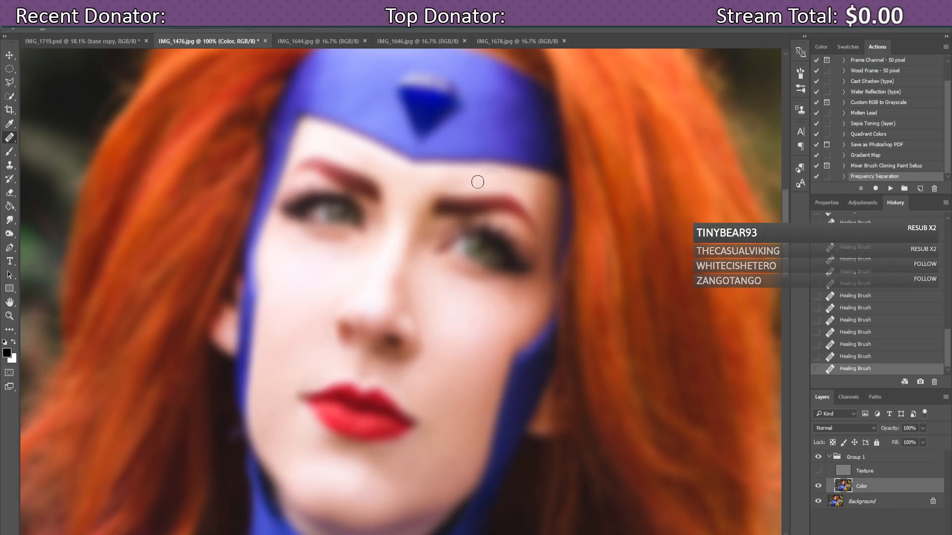
{"action": "left_click", "coordinate": [854, 332]}
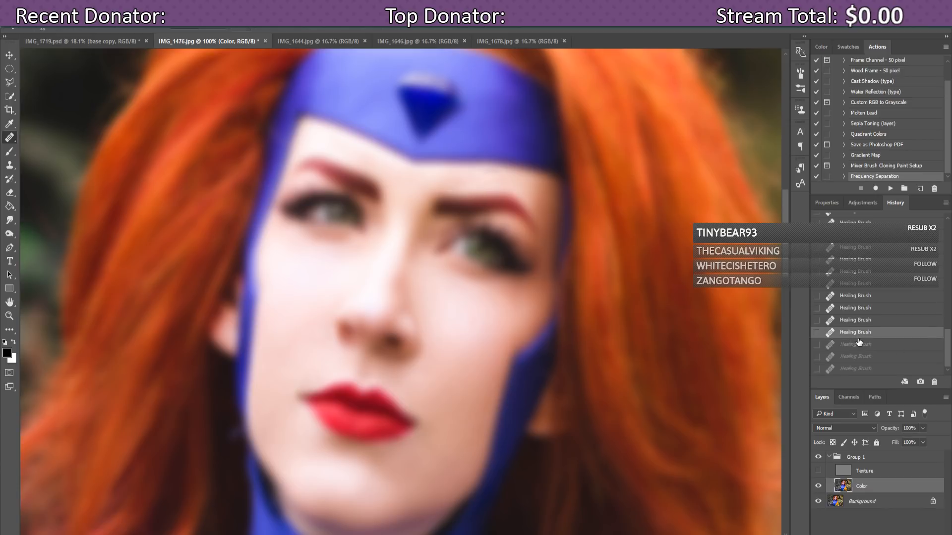
{"action": "left_click", "coordinate": [857, 321]}
{"action": "left_click", "coordinate": [855, 301]}
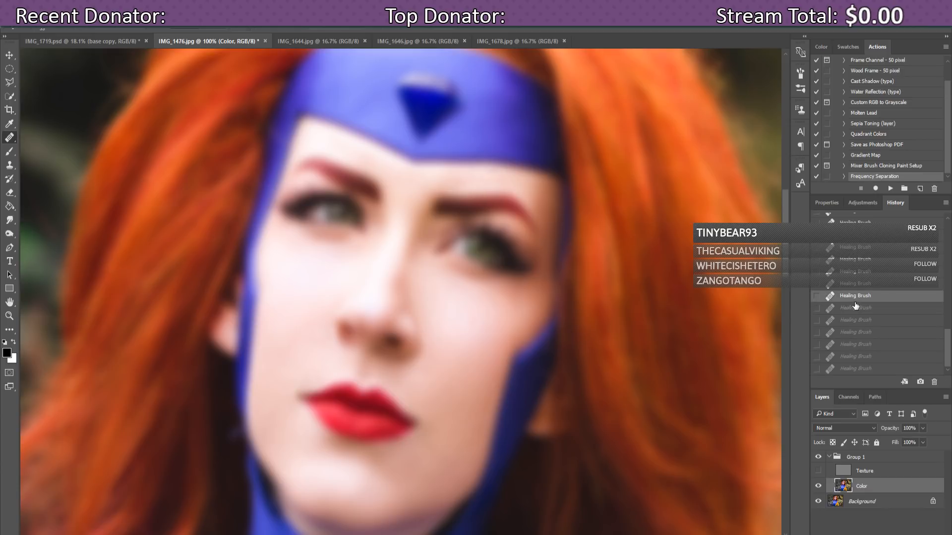
{"action": "left_click", "coordinate": [850, 283]}
{"action": "left_click", "coordinate": [848, 274]}
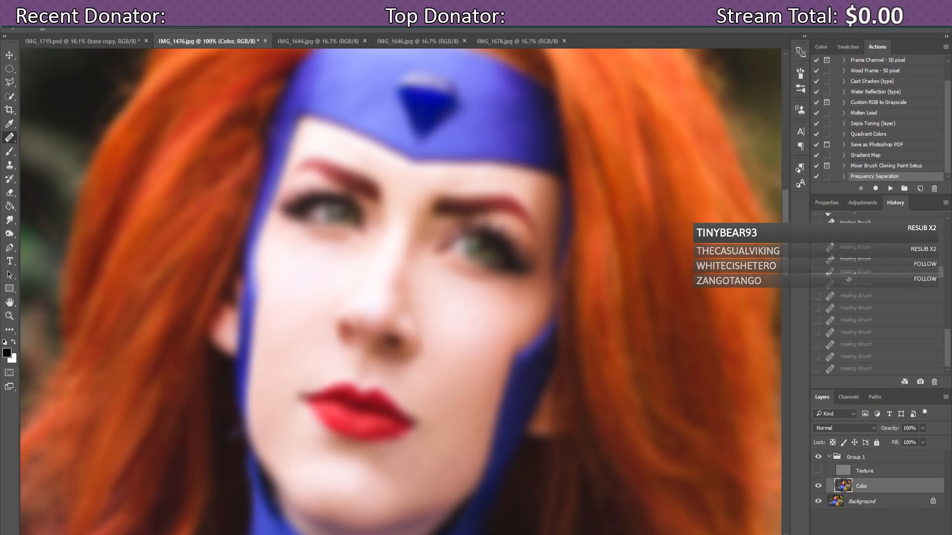
{"action": "left_click", "coordinate": [849, 263]}
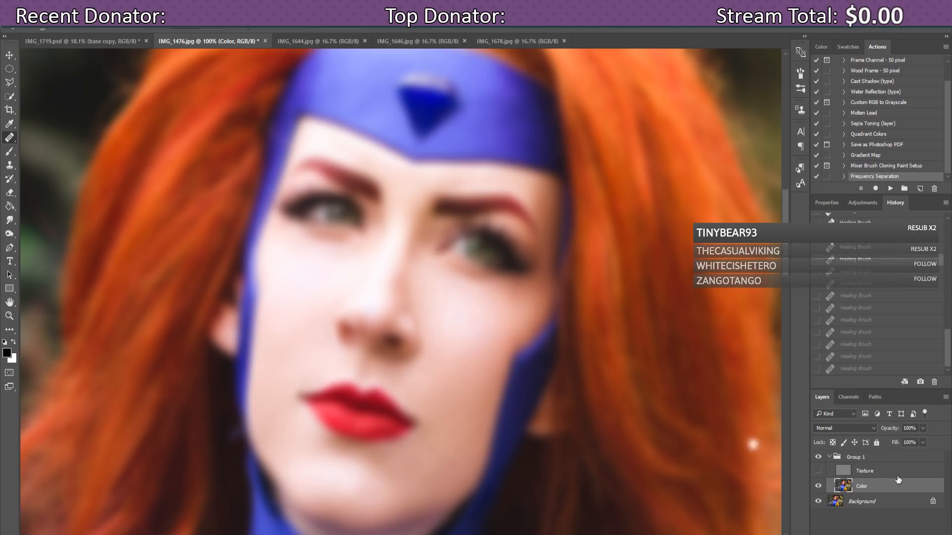
Step: Show the Texture layer again, zoom out to 50%, and heal the white spot beside the neck
{"action": "left_click", "coordinate": [819, 470]}
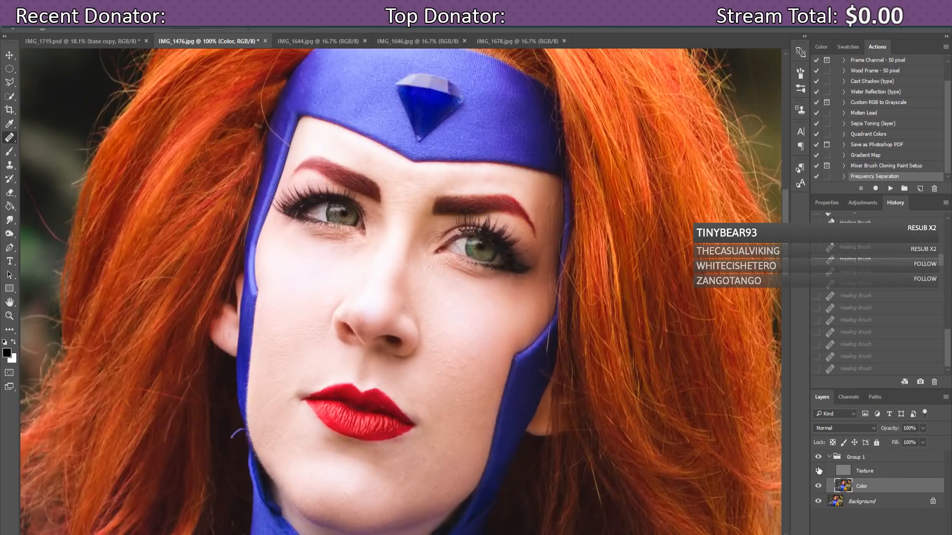
{"action": "key", "text": "ctrl+minus"}
{"action": "key", "text": "ctrl+minus"}
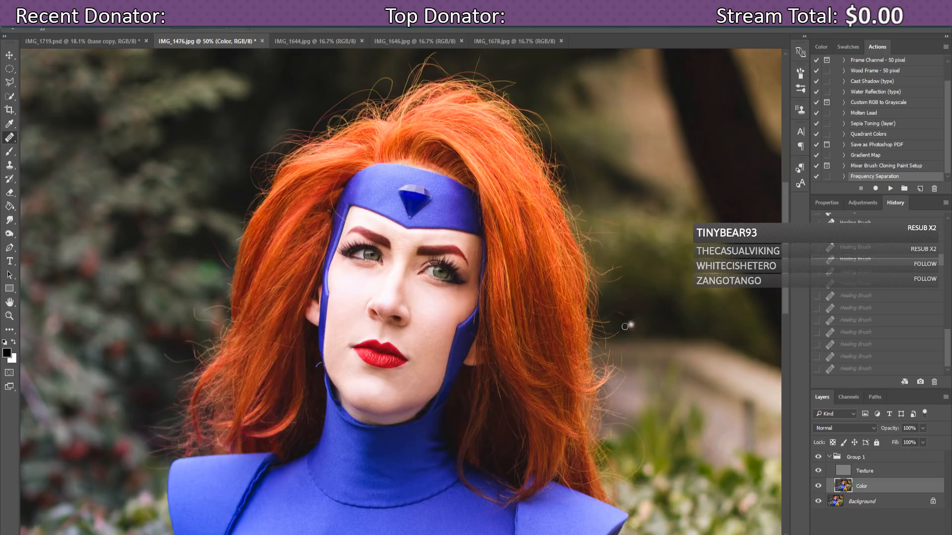
{"action": "left_click", "coordinate": [316, 401]}
Step: Collapse Group 1 and rename it 'frequency separation'
{"action": "left_click", "coordinate": [829, 457]}
{"action": "left_click", "coordinate": [859, 458]}
{"action": "double_click", "coordinate": [860, 458]}
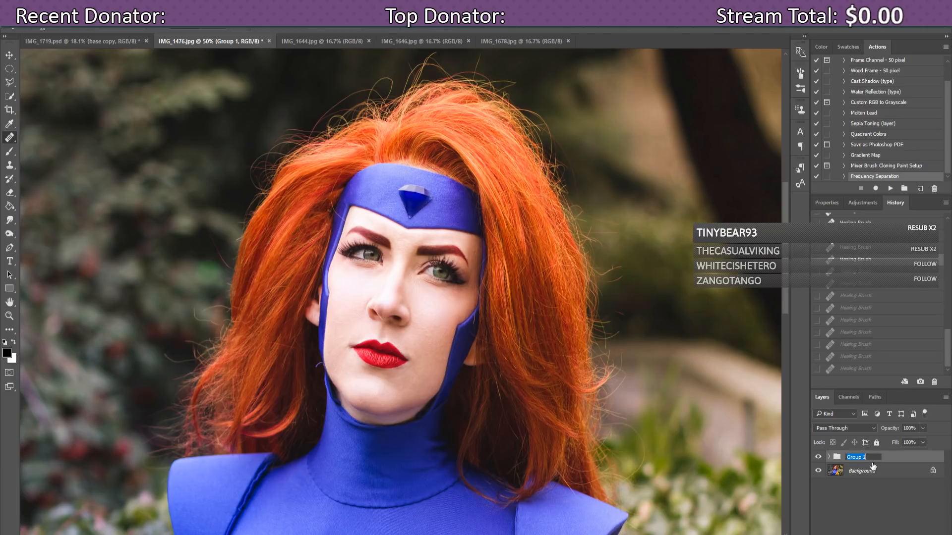
{"action": "type", "text": "frequency separation"}
{"action": "key", "text": "Return"}
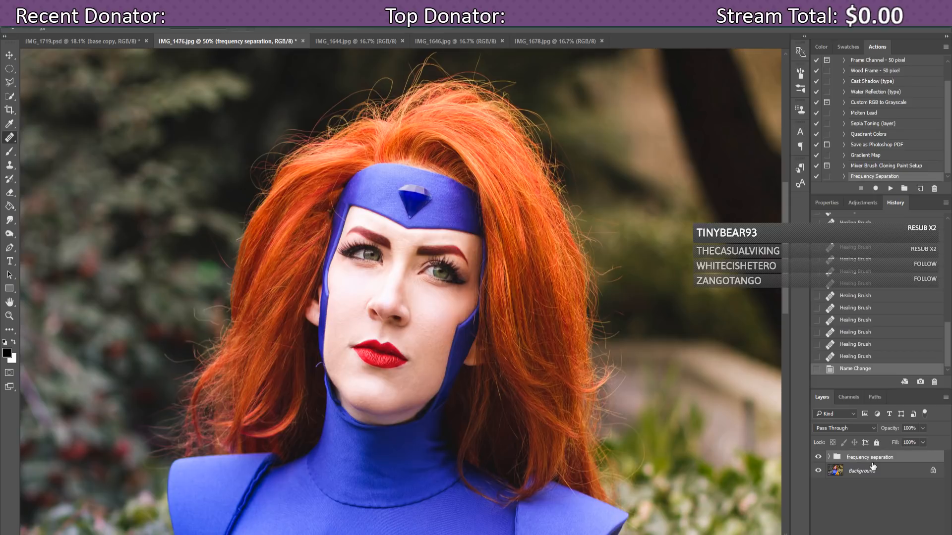
Step: Duplicate and merge the group into a 'frequency separation' layer, then duplicate that layer
{"action": "key", "text": "ctrl+j"}
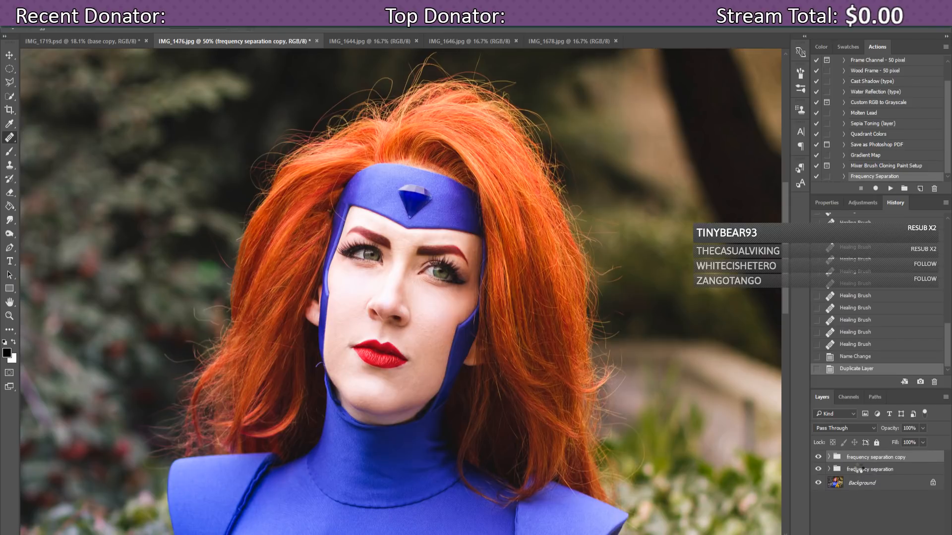
{"action": "key", "text": "ctrl+e"}
{"action": "double_click", "coordinate": [889, 461]}
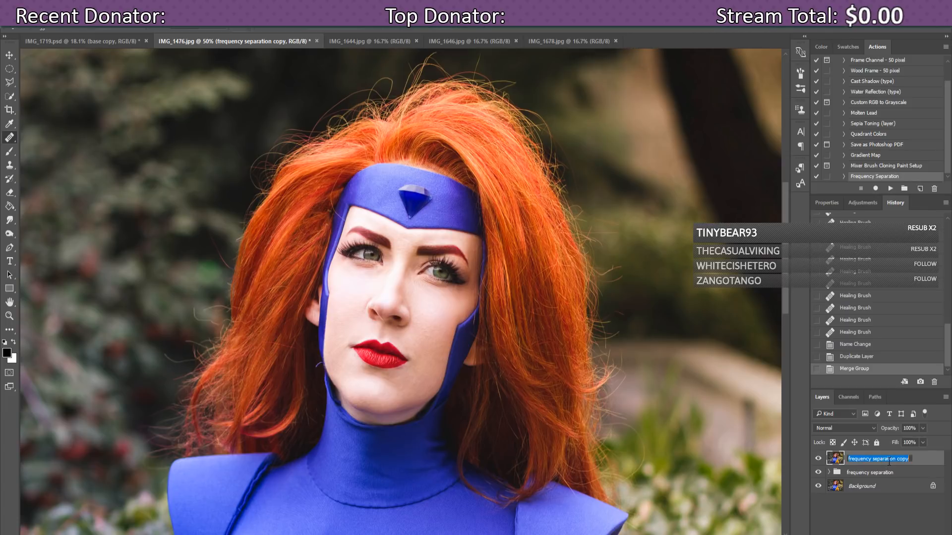
{"action": "left_click", "coordinate": [900, 458]}
{"action": "key", "text": "Return"}
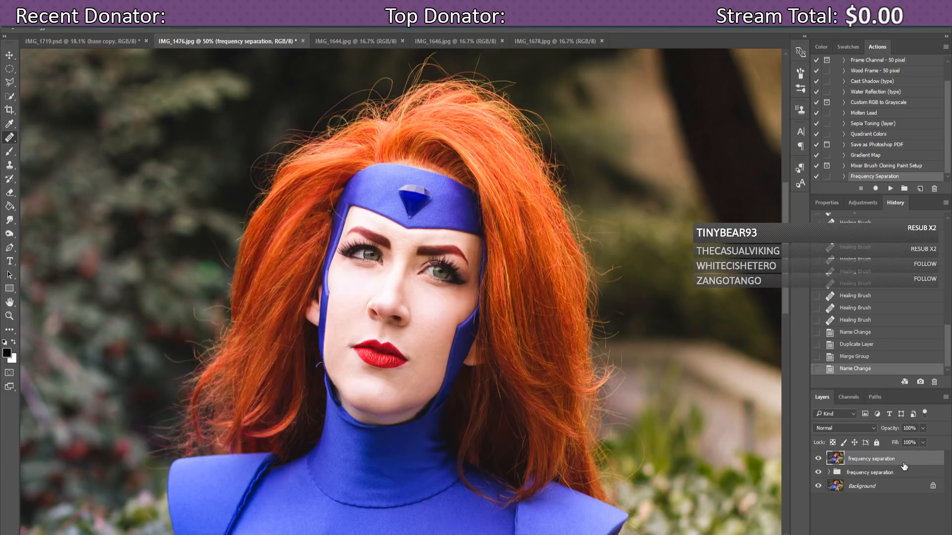
{"action": "key", "text": "ctrl+j"}
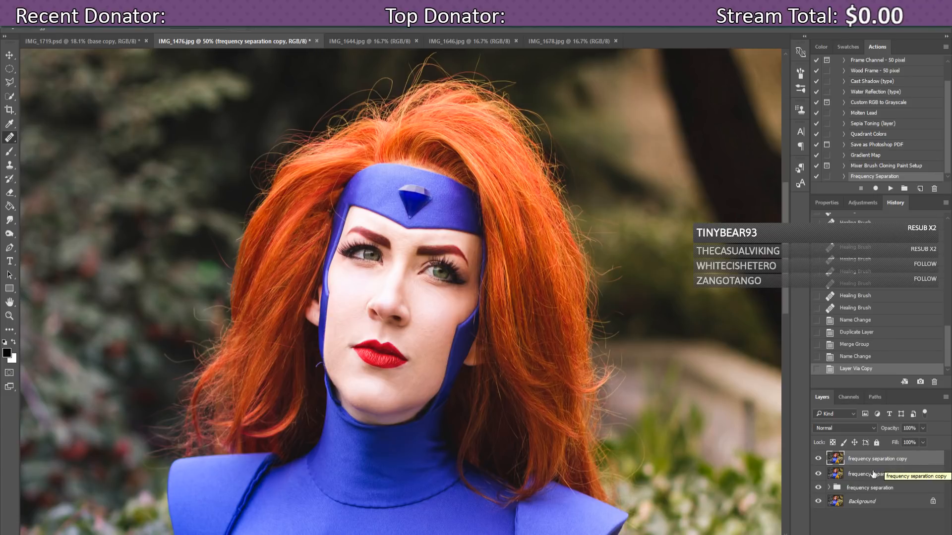
{"action": "left_click", "coordinate": [819, 459]}
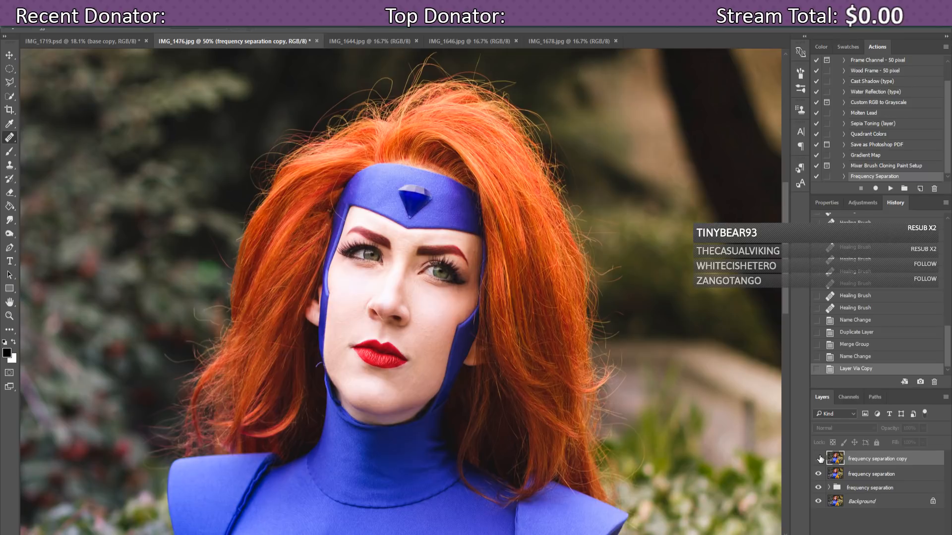
{"action": "left_click", "coordinate": [819, 458]}
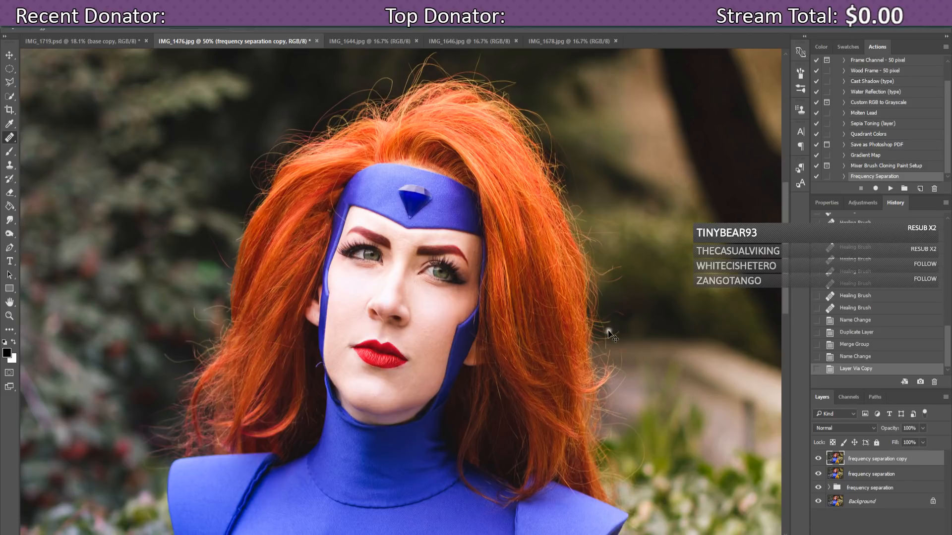
Step: Zoom to 100% on the face and select the Dodge Tool
{"action": "key", "text": "ctrl+plus"}
{"action": "key", "text": "ctrl+plus"}
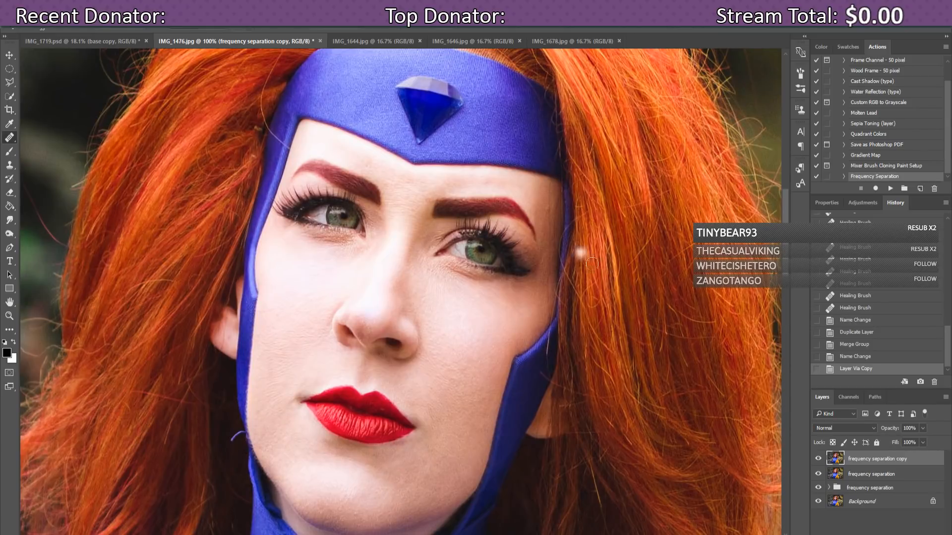
{"action": "scroll", "coordinate": [784, 257], "scroll_direction": "up", "scroll_amount": 3}
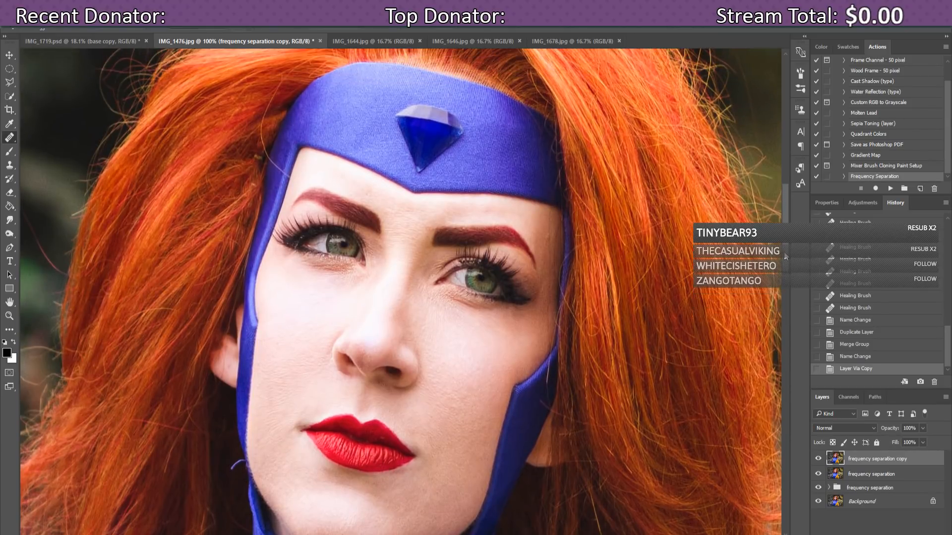
{"action": "scroll", "coordinate": [785, 256], "scroll_direction": "up", "scroll_amount": 3}
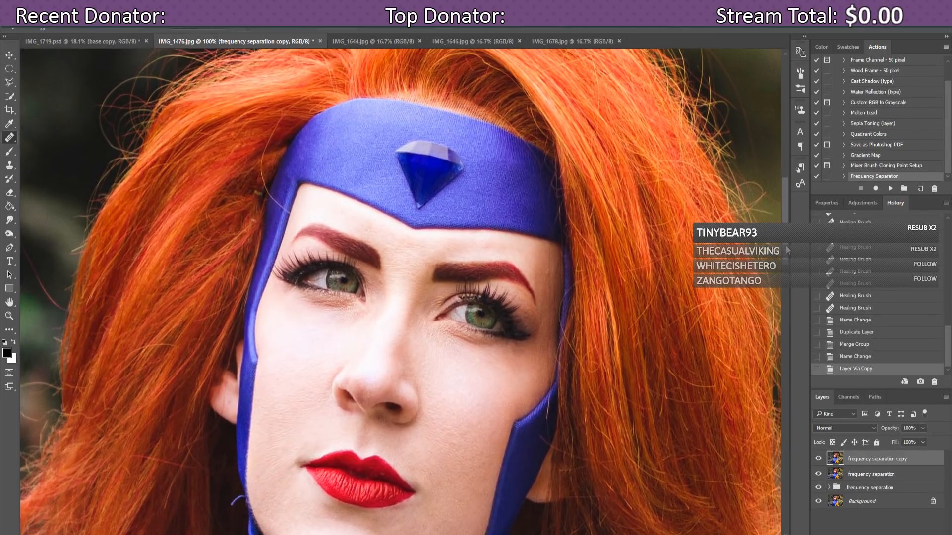
{"action": "scroll", "coordinate": [787, 250], "scroll_direction": "down", "scroll_amount": 5}
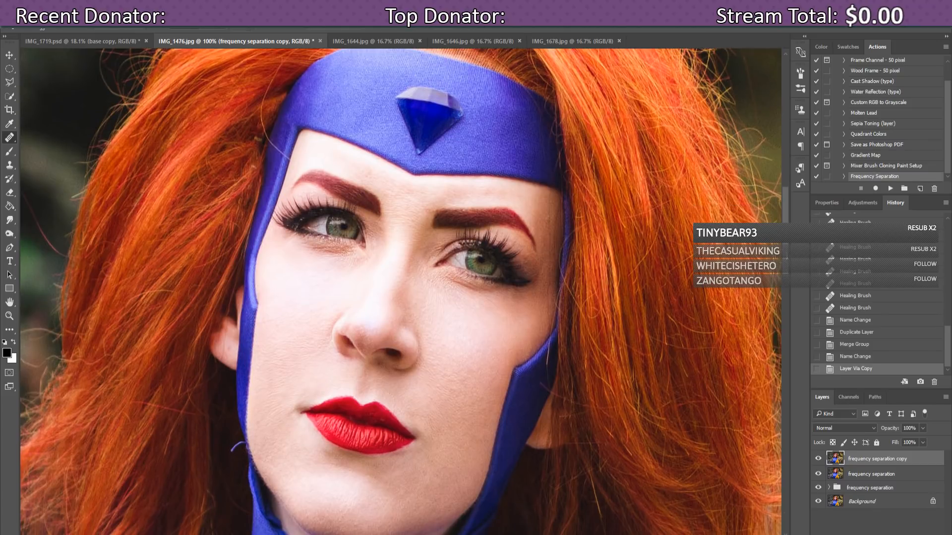
{"action": "left_click", "coordinate": [9, 221]}
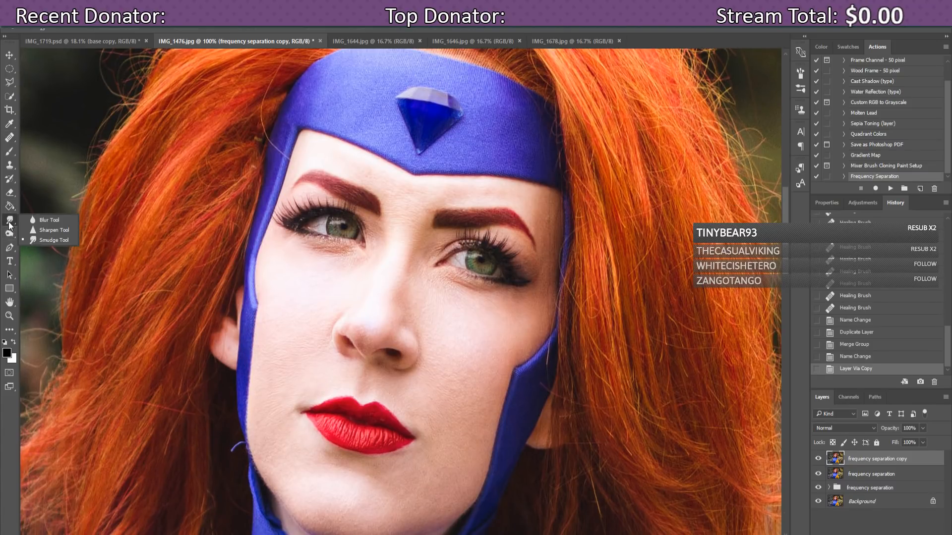
{"action": "left_click", "coordinate": [9, 233]}
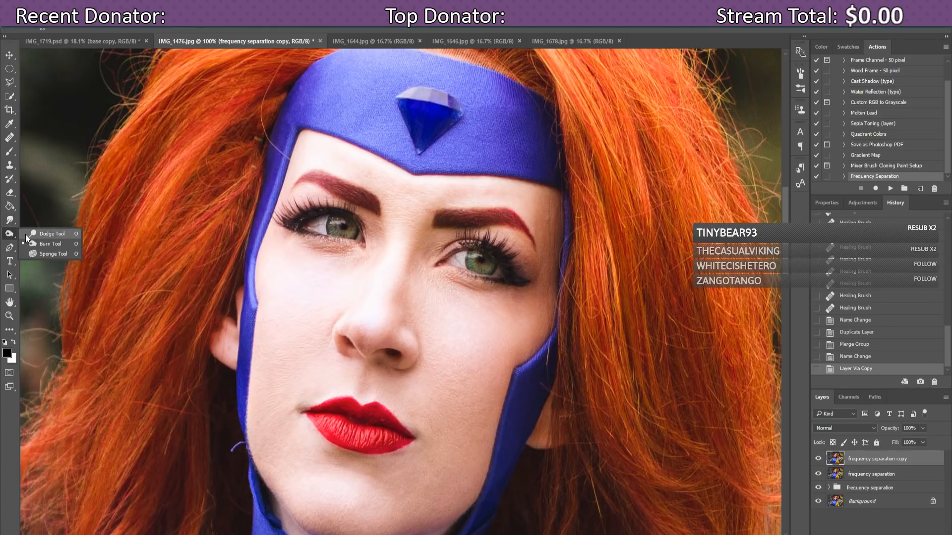
{"action": "left_click", "coordinate": [25, 234]}
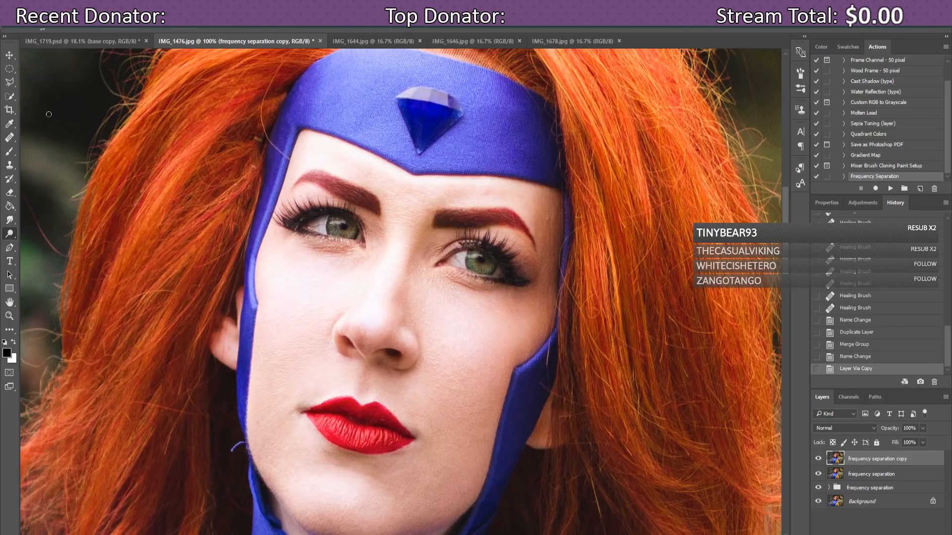
Step: Set the Dodge Range and give it a soft 36 px brush with 0% hardness
{"action": "left_click", "coordinate": [138, 28]}
{"action": "left_click", "coordinate": [129, 39]}
{"action": "left_click", "coordinate": [52, 27]}
{"action": "left_click_drag", "start_coordinate": [62, 58], "coordinate": [64, 58]}
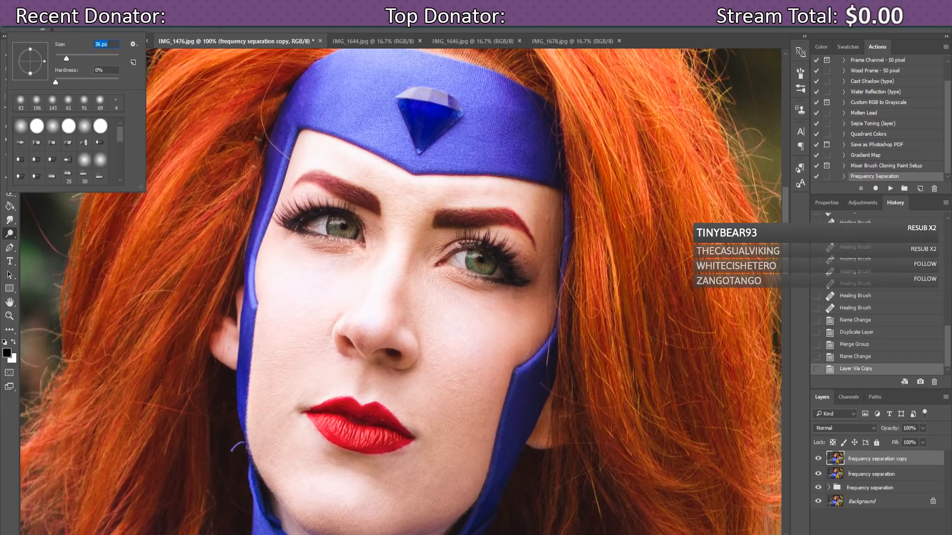
{"action": "left_click", "coordinate": [209, 29]}
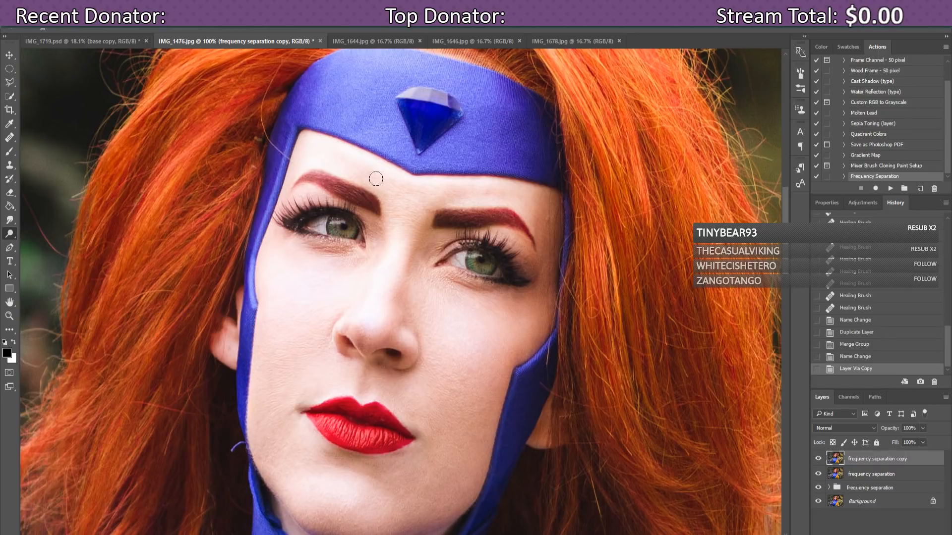
Step: Dodge the forehead and the skin between and around the eyebrows
{"action": "mouse_move", "coordinate": [360, 175]}
{"action": "left_mouse_down"}
{"action": "mouse_move", "coordinate": [392, 185]}
{"action": "mouse_move", "coordinate": [383, 181]}
{"action": "left_mouse_up"}
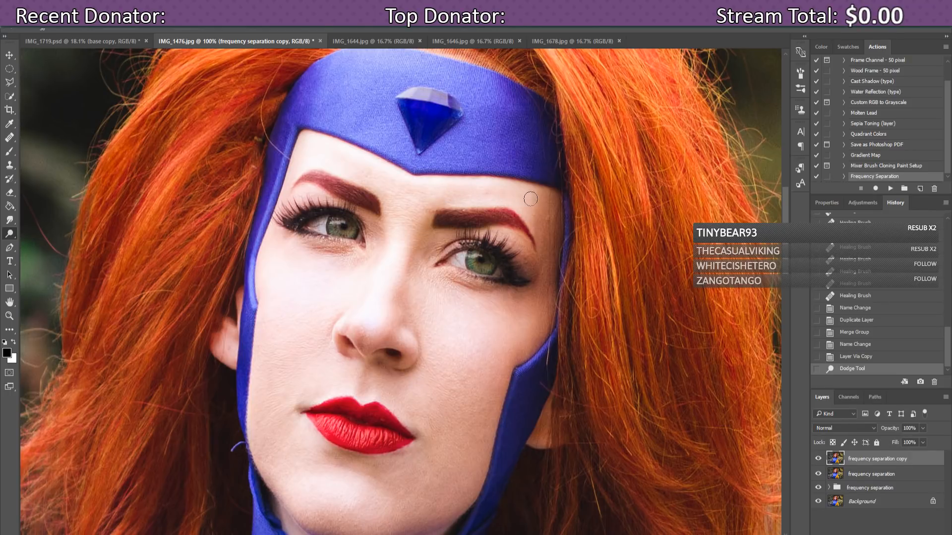
{"action": "left_click_drag", "start_coordinate": [529, 204], "coordinate": [529, 210]}
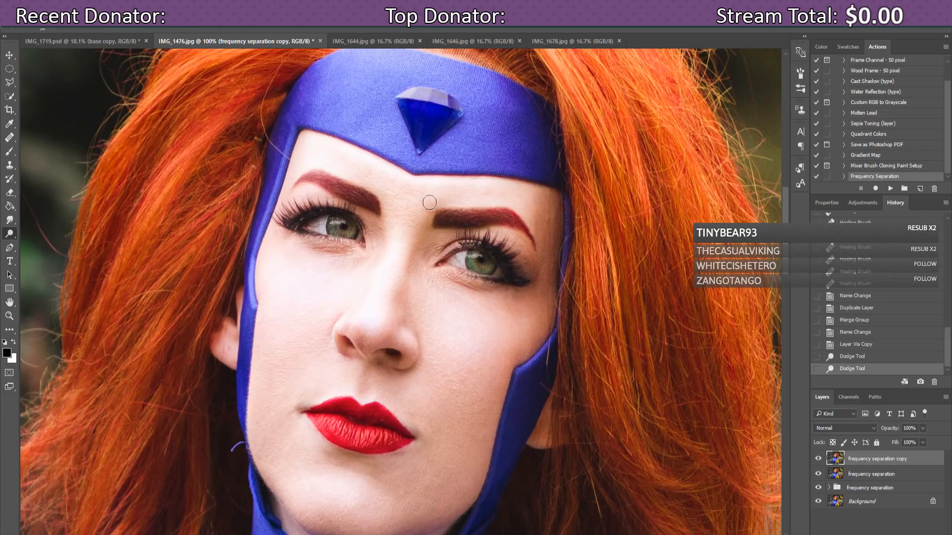
{"action": "left_click_drag", "start_coordinate": [446, 187], "coordinate": [467, 193]}
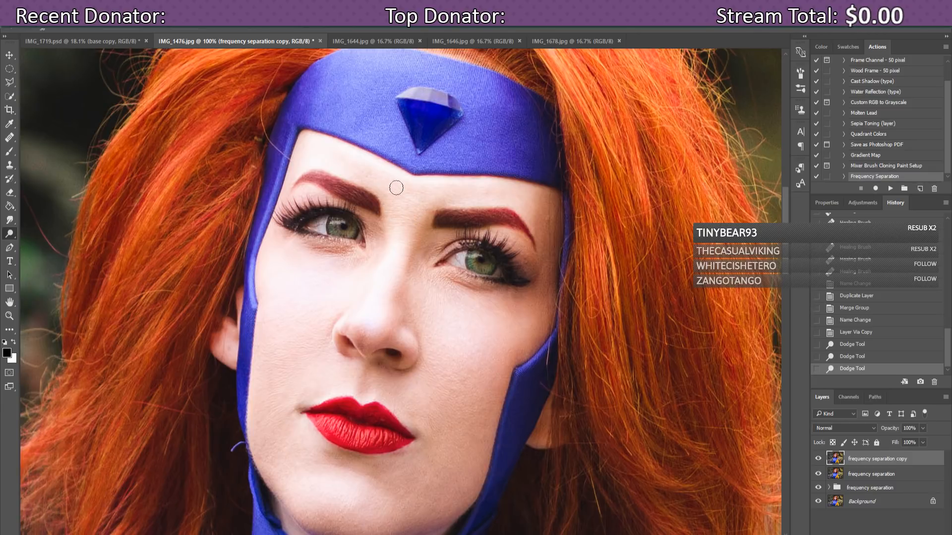
{"action": "left_click_drag", "start_coordinate": [365, 171], "coordinate": [368, 173]}
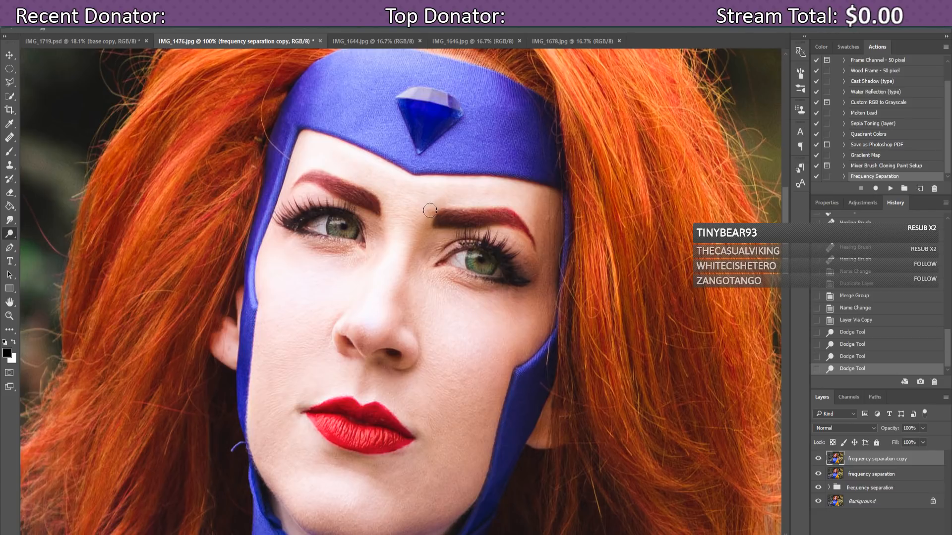
{"action": "left_click_drag", "start_coordinate": [456, 195], "coordinate": [450, 194]}
{"action": "left_click_drag", "start_coordinate": [508, 196], "coordinate": [525, 198]}
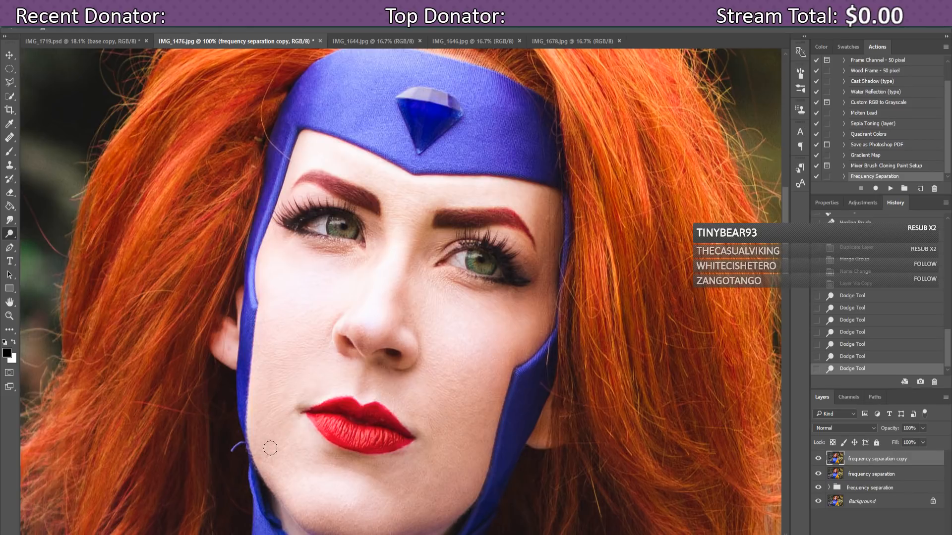
Step: Dodge the lower-left cheek, the left cheek and the area between the eyebrows
{"action": "left_click_drag", "start_coordinate": [269, 449], "coordinate": [265, 456]}
{"action": "left_click_drag", "start_coordinate": [259, 455], "coordinate": [267, 446]}
{"action": "left_click_drag", "start_coordinate": [244, 304], "coordinate": [278, 323]}
{"action": "mouse_move", "coordinate": [422, 191]}
{"action": "left_mouse_down"}
{"action": "mouse_move", "coordinate": [406, 191]}
{"action": "mouse_move", "coordinate": [418, 191]}
{"action": "left_mouse_up"}
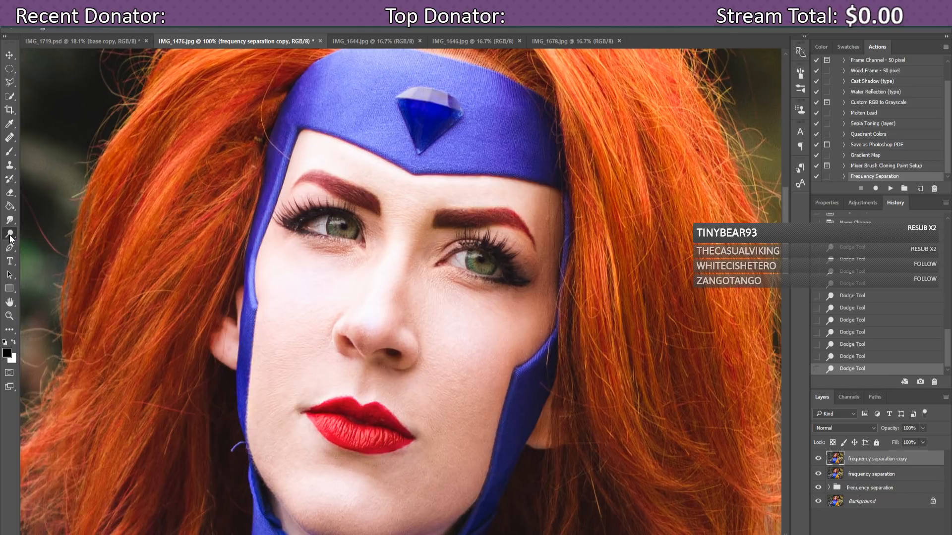
{"action": "left_click", "coordinate": [10, 140]}
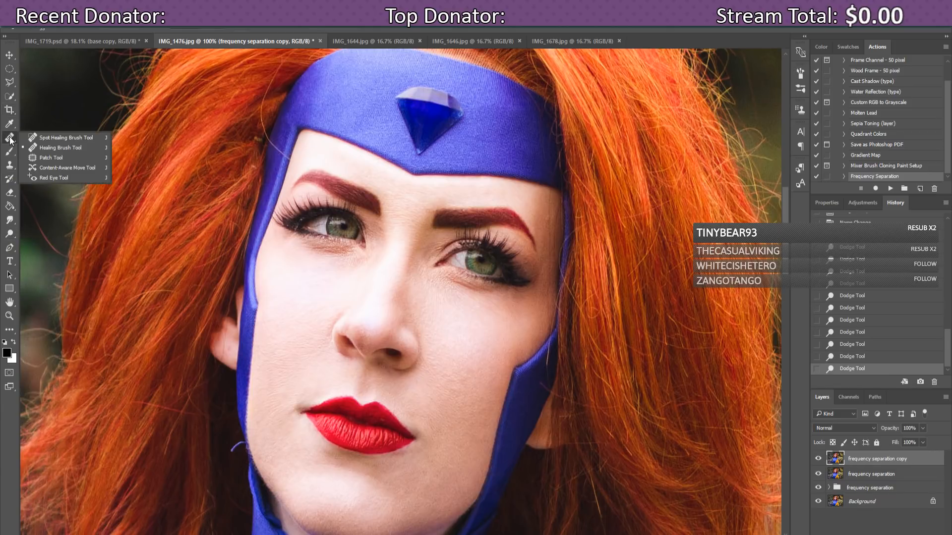
Step: Clone Stamp away the blue thread along the chin edge from a nearby clean source
{"action": "left_click", "coordinate": [34, 147]}
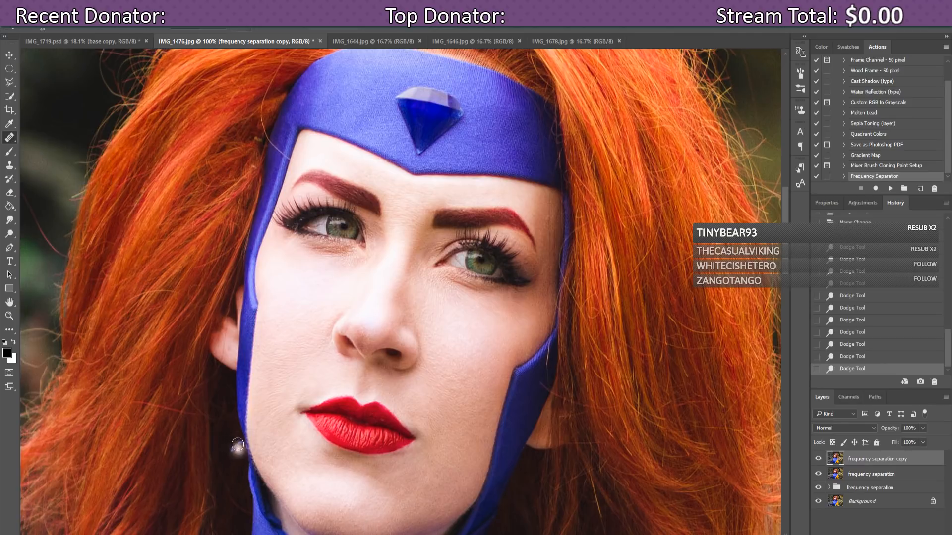
{"action": "left_click", "coordinate": [10, 165]}
{"action": "left_click", "coordinate": [232, 434], "text": "alt"}
{"action": "left_click_drag", "start_coordinate": [233, 441], "coordinate": [237, 445]}
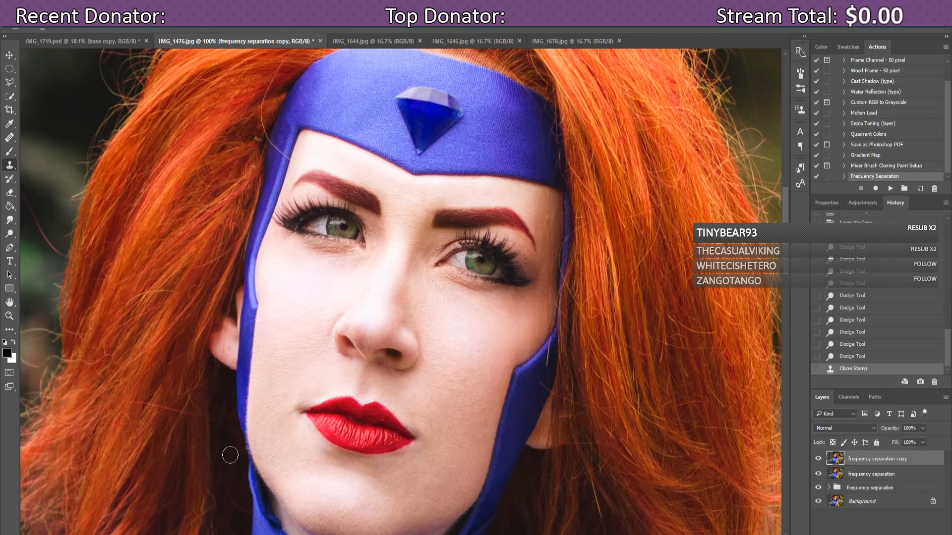
{"action": "left_click", "coordinate": [230, 455]}
{"action": "left_click", "coordinate": [240, 450]}
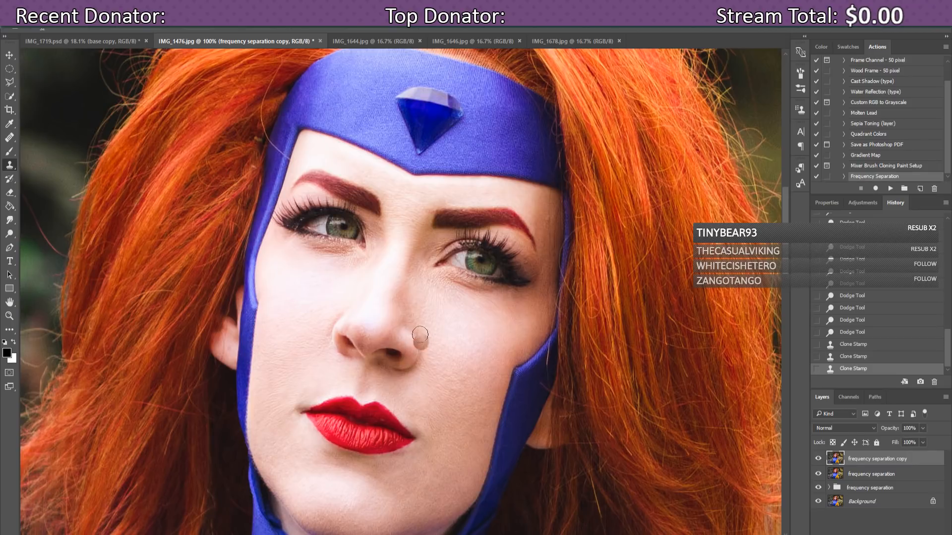
Step: Heal three spots between the eyebrows and one blemish below the lips with the Healing Brush
{"action": "left_click", "coordinate": [9, 139]}
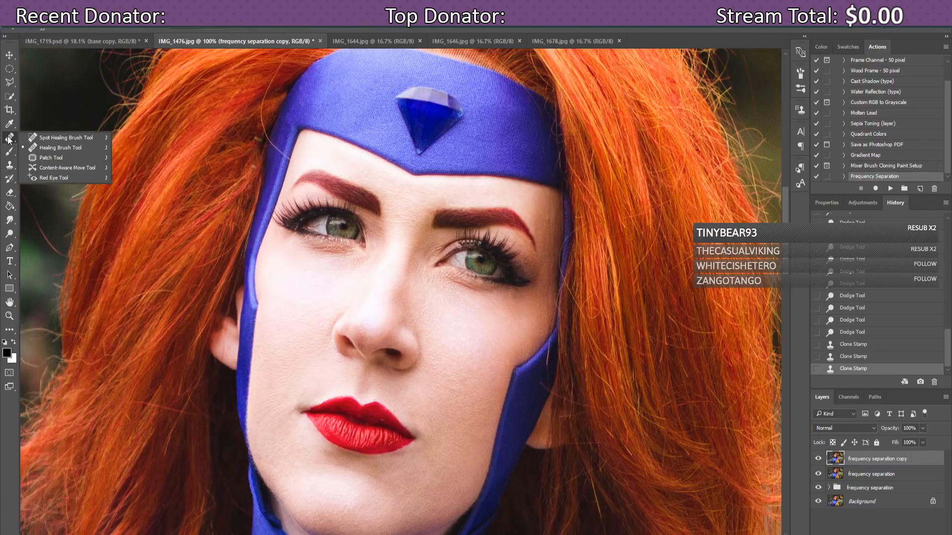
{"action": "left_click", "coordinate": [9, 139]}
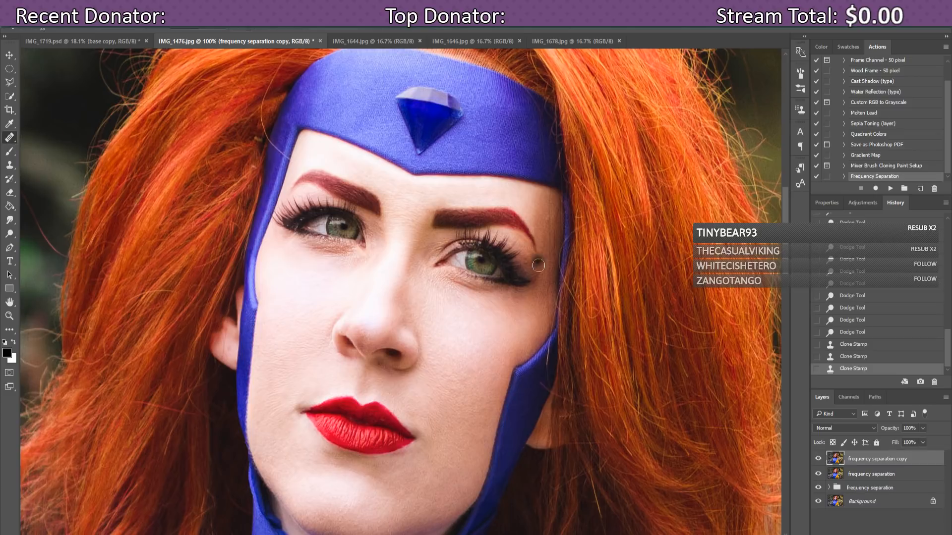
{"action": "left_click", "coordinate": [428, 212]}
{"action": "left_click", "coordinate": [430, 208]}
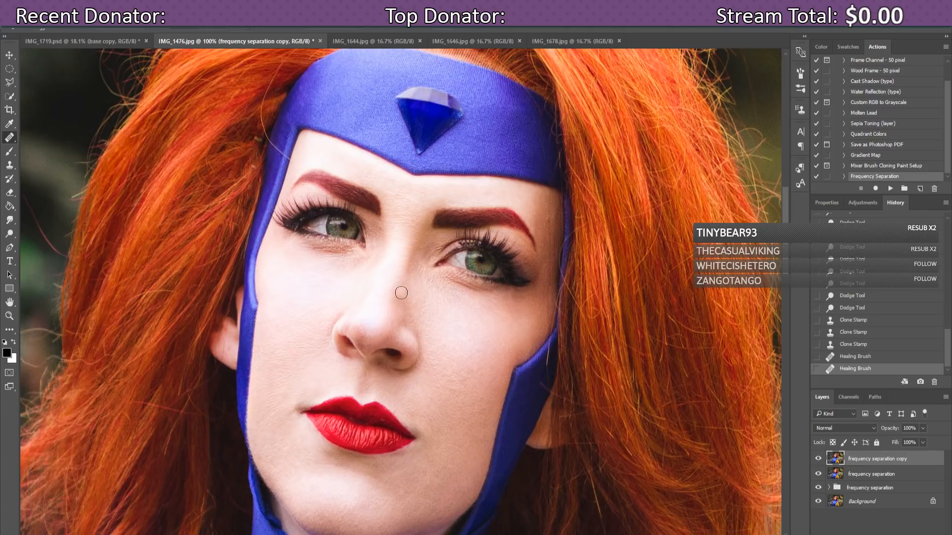
{"action": "left_click", "coordinate": [428, 210]}
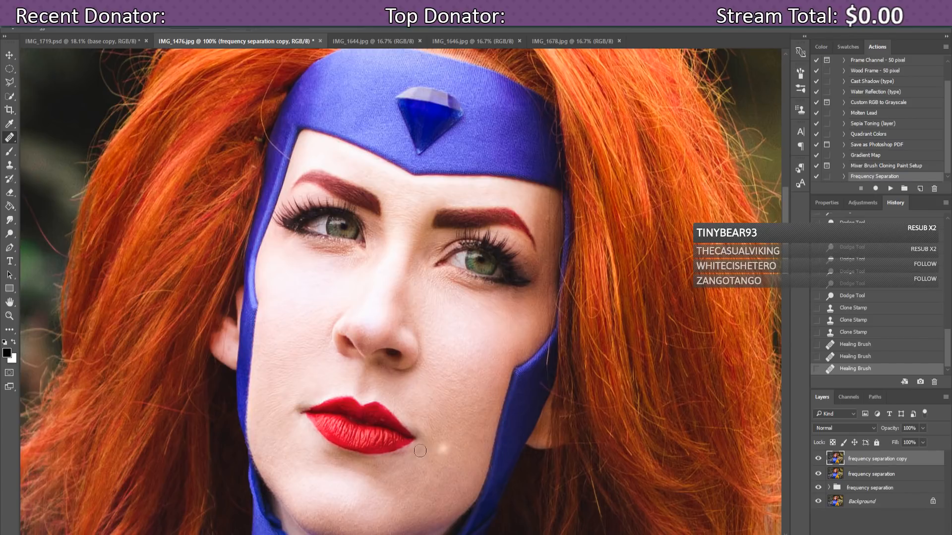
{"action": "left_click", "coordinate": [288, 421]}
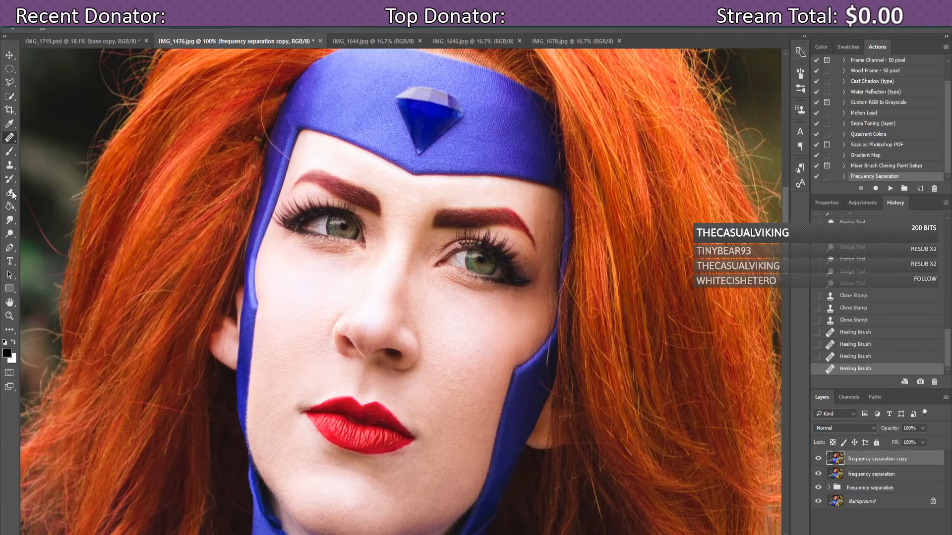
Step: Switch to the Burn Tool with a 1 px, 100% hardness brush and zoom to 200%
{"action": "left_click", "coordinate": [10, 234]}
{"action": "left_click_drag", "start_coordinate": [12, 238], "coordinate": [31, 242]}
{"action": "left_click", "coordinate": [49, 29]}
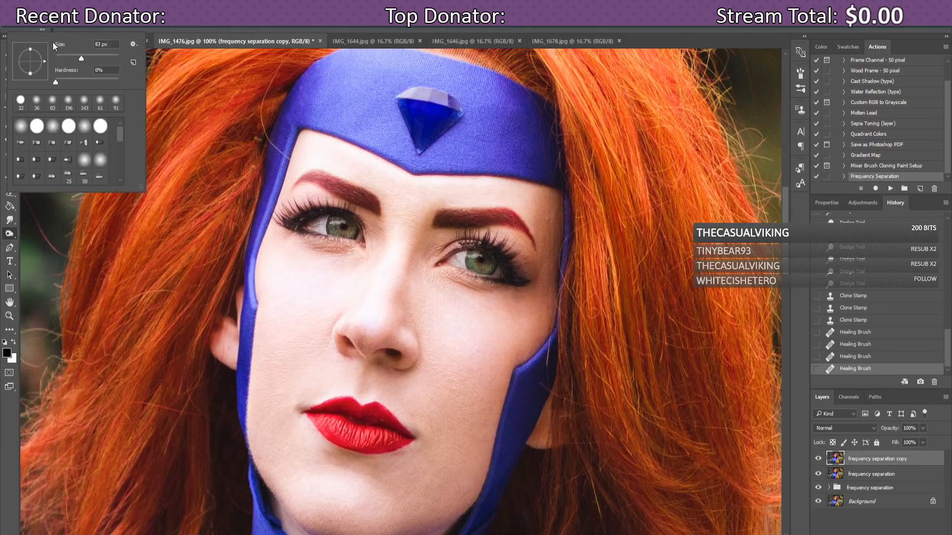
{"action": "left_click_drag", "start_coordinate": [77, 60], "coordinate": [63, 60]}
{"action": "left_click_drag", "start_coordinate": [58, 82], "coordinate": [121, 82]}
{"action": "left_click_drag", "start_coordinate": [62, 58], "coordinate": [58, 61]}
{"action": "left_click", "coordinate": [278, 43]}
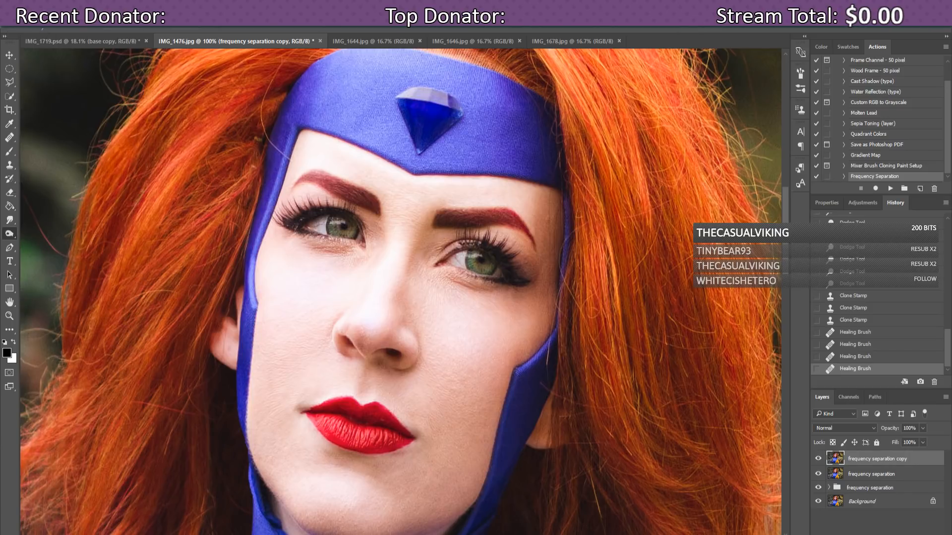
{"action": "key", "text": "ctrl+plus"}
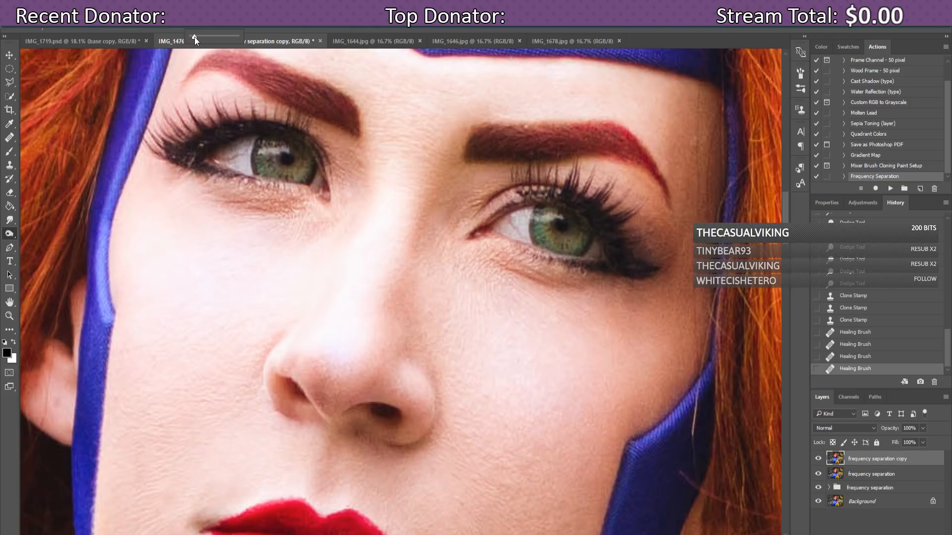
Step: Limit the Burn tool to Midtones and darken the upper eyelid and its crease
{"action": "left_click", "coordinate": [131, 24]}
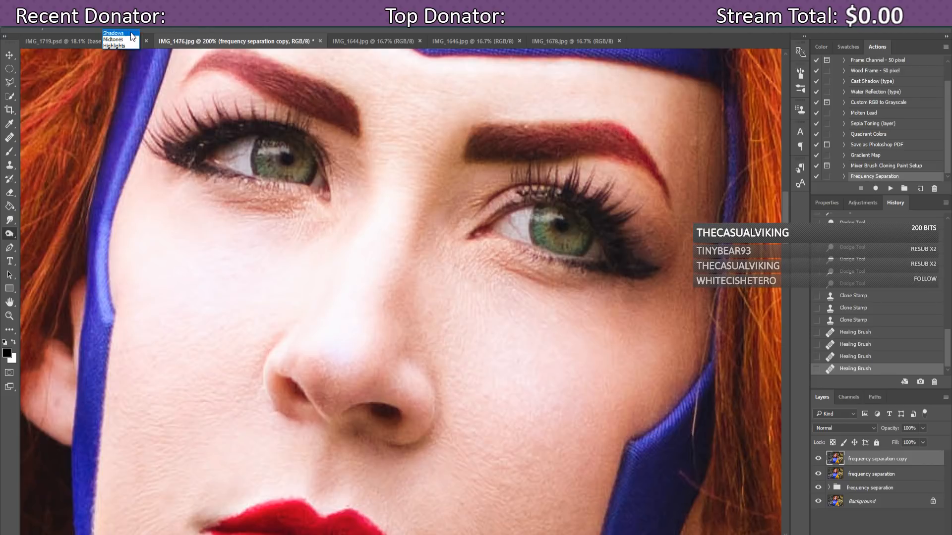
{"action": "left_click", "coordinate": [127, 39]}
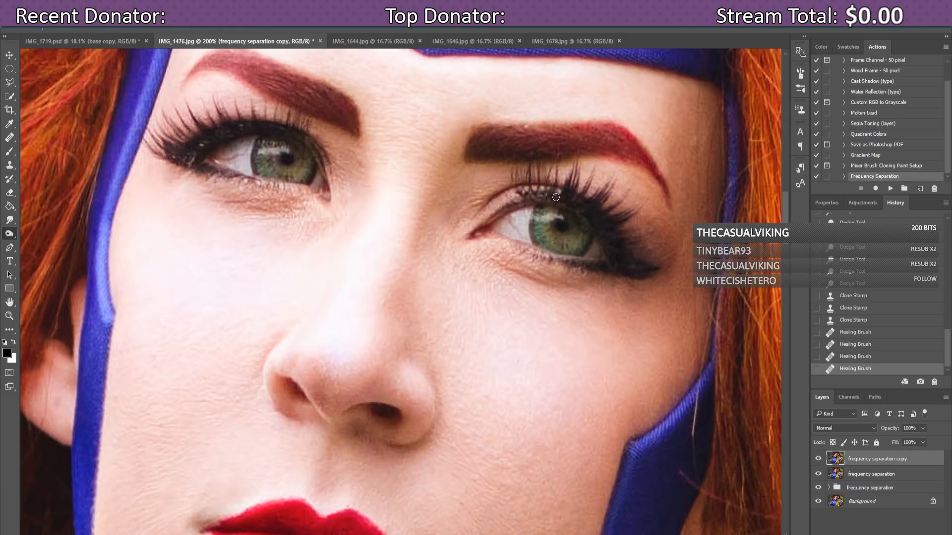
{"action": "left_click", "coordinate": [519, 198]}
{"action": "left_click", "coordinate": [522, 197]}
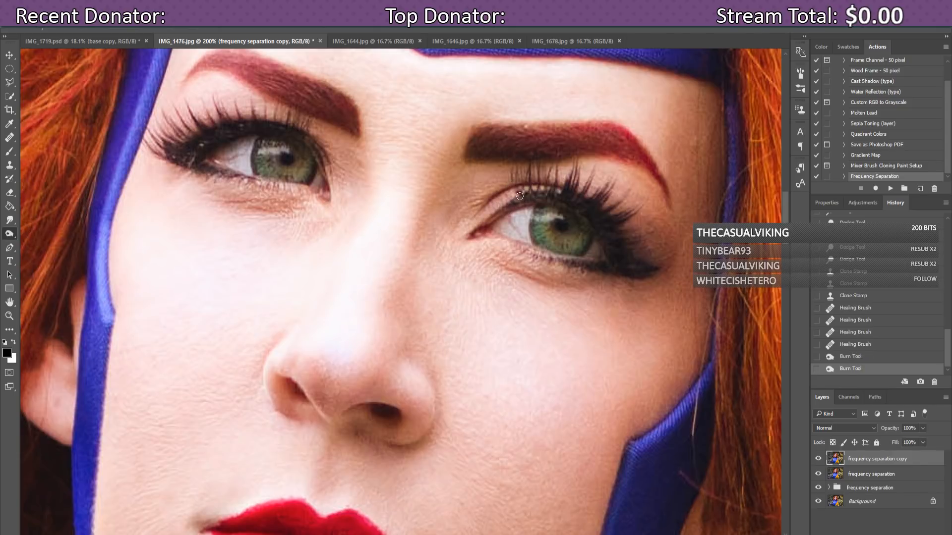
{"action": "left_click", "coordinate": [549, 198]}
{"action": "left_click_drag", "start_coordinate": [558, 202], "coordinate": [510, 204]}
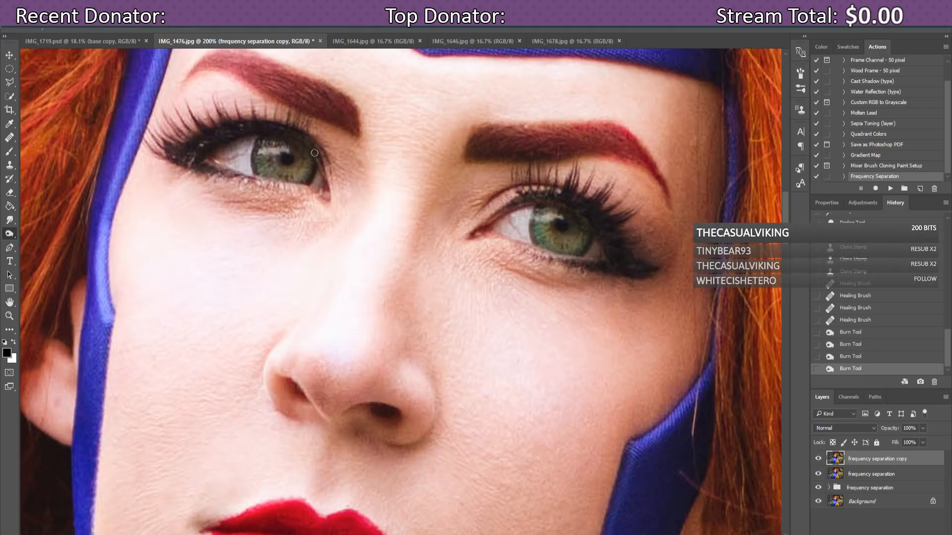
Step: Darken the left eye's lash line and the right eye's outer lashes
{"action": "mouse_move", "coordinate": [314, 153]}
{"action": "left_mouse_down"}
{"action": "mouse_move", "coordinate": [322, 168]}
{"action": "mouse_move", "coordinate": [301, 133]}
{"action": "left_mouse_up"}
{"action": "left_click_drag", "start_coordinate": [236, 128], "coordinate": [242, 126]}
{"action": "left_click_drag", "start_coordinate": [626, 259], "coordinate": [634, 269]}
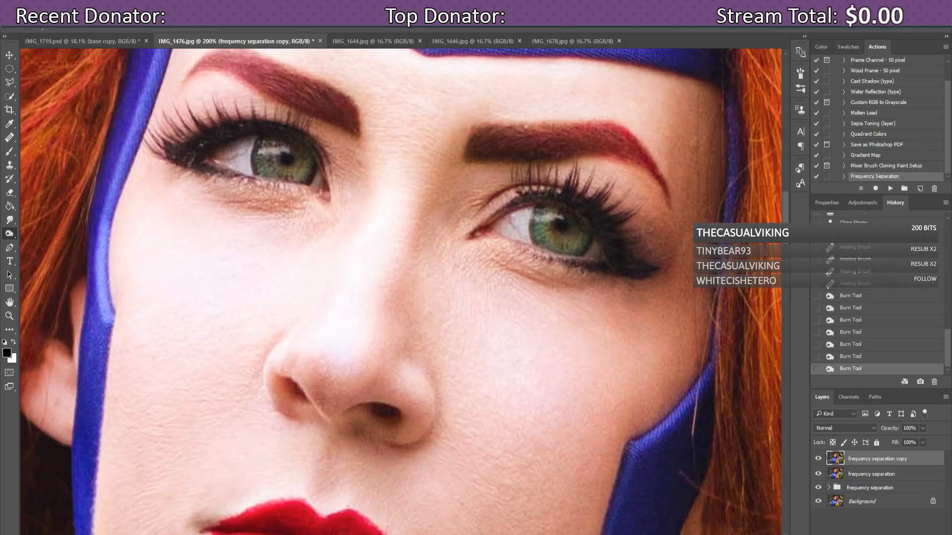
Step: Switch to the Healing Brush and set its size to 16 px
{"action": "left_click", "coordinate": [9, 137]}
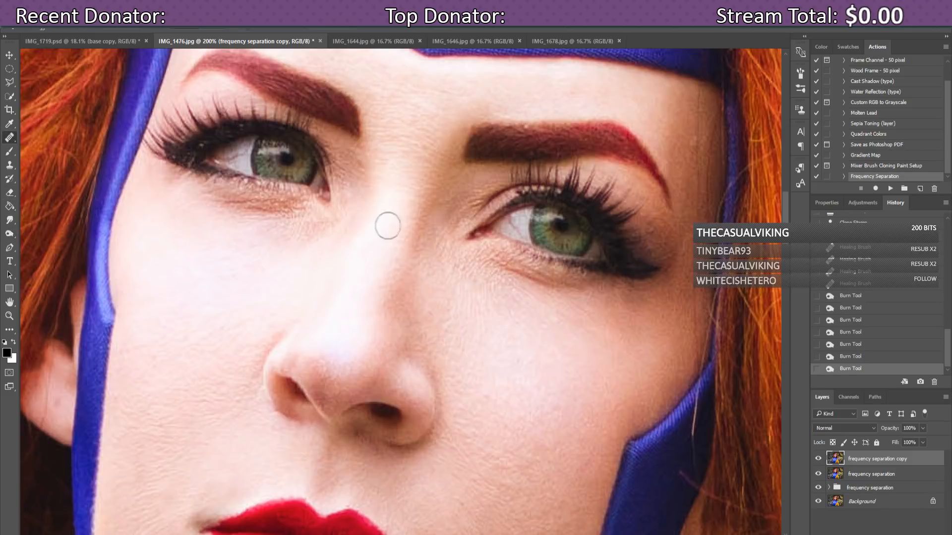
{"action": "left_click", "coordinate": [51, 32]}
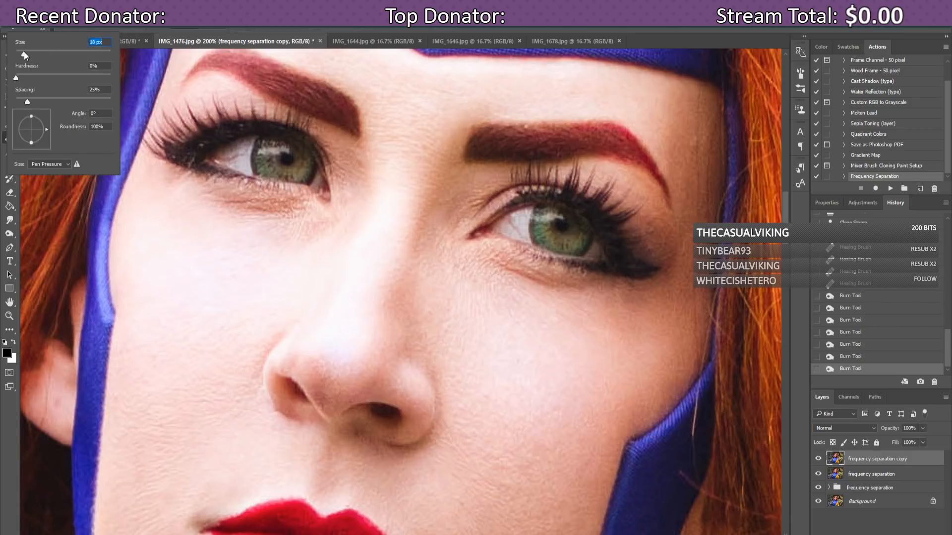
{"action": "left_click_drag", "start_coordinate": [24, 53], "coordinate": [22, 52]}
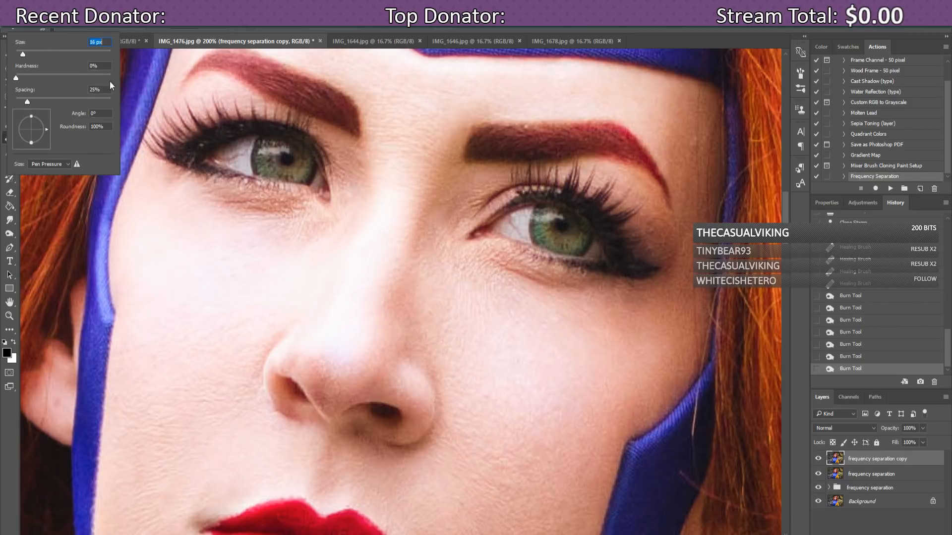
Step: Heal a spot beside the right eye's outer corner and three spots near the eyebrow end, checking at 100%
{"action": "left_click", "coordinate": [654, 218]}
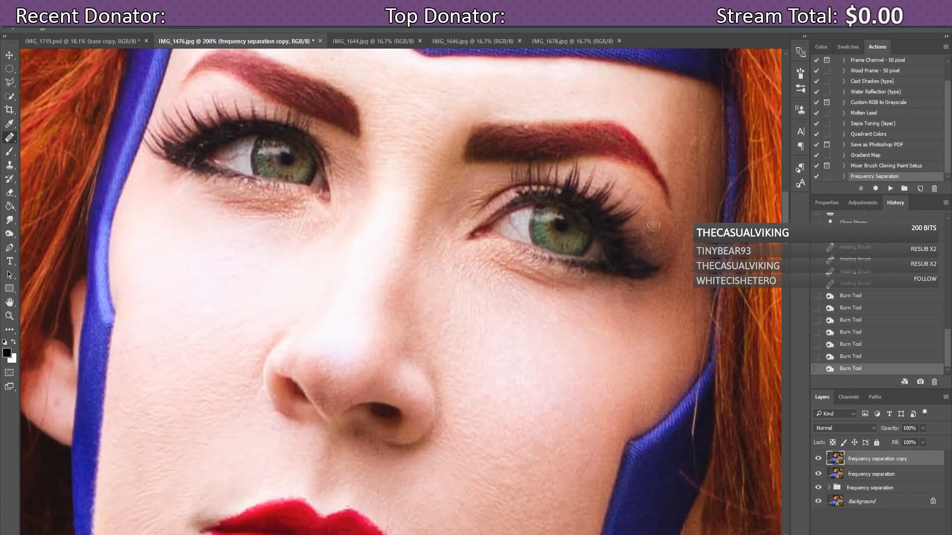
{"action": "mouse_move", "coordinate": [654, 224]}
{"action": "left_mouse_down"}
{"action": "mouse_move", "coordinate": [663, 237]}
{"action": "mouse_move", "coordinate": [654, 231]}
{"action": "left_mouse_up"}
{"action": "left_click", "coordinate": [691, 145]}
{"action": "left_click", "coordinate": [690, 141]}
{"action": "left_click", "coordinate": [688, 149]}
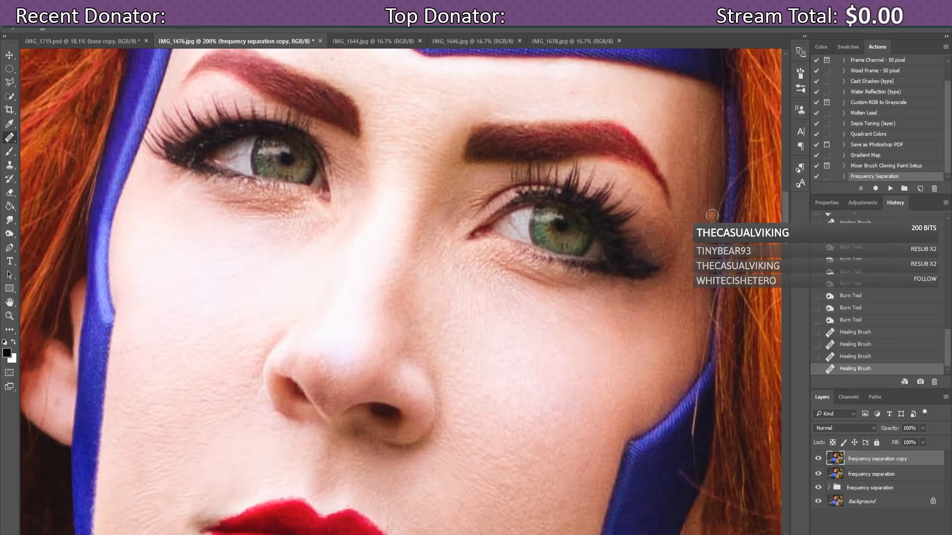
{"action": "key", "text": "ctrl+minus"}
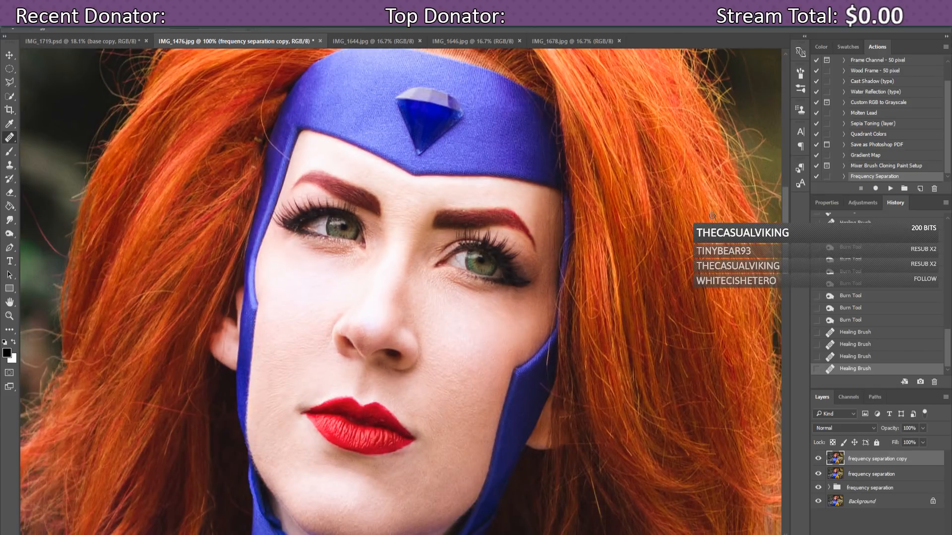
{"action": "key", "text": "ctrl+plus"}
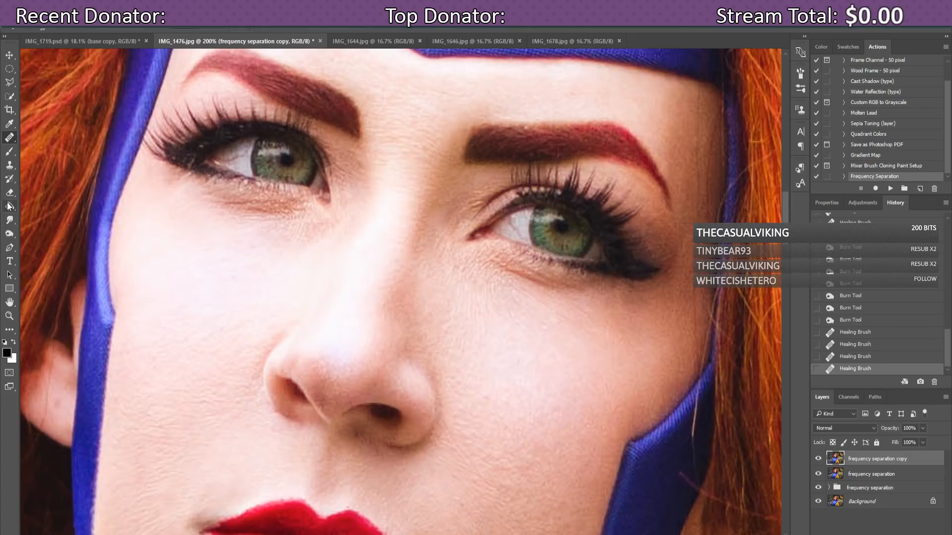
Step: Brighten the whites of both eyes with a 7 px Dodge brush
{"action": "left_click", "coordinate": [9, 222]}
{"action": "right_click", "coordinate": [9, 224]}
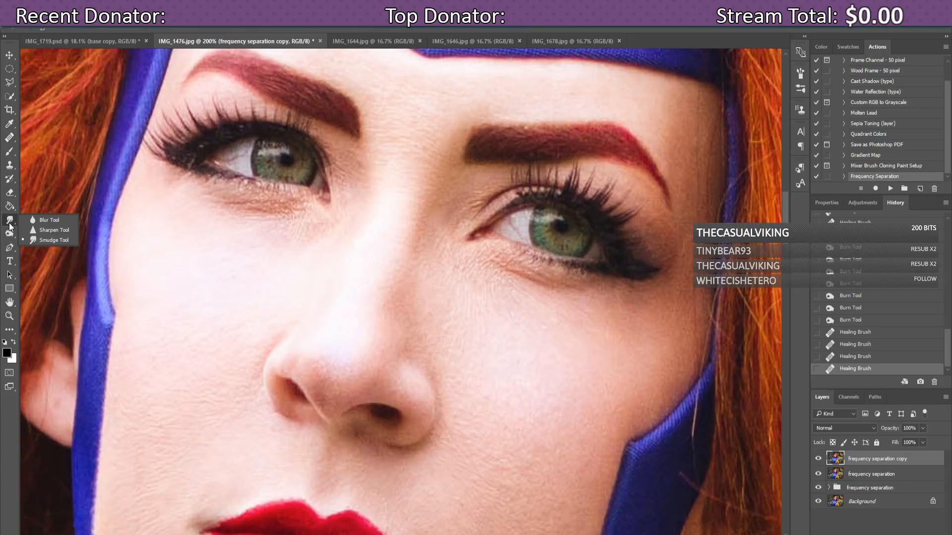
{"action": "right_click", "coordinate": [8, 237]}
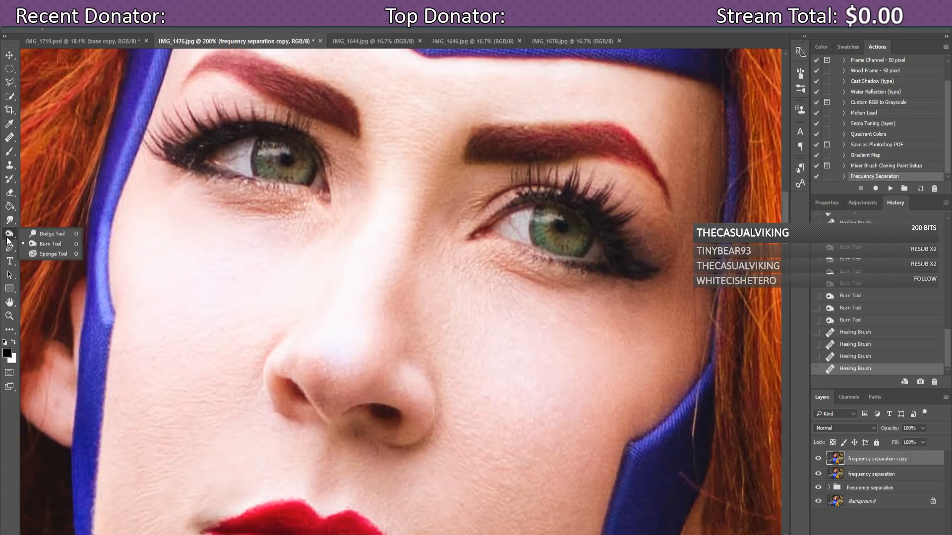
{"action": "left_click", "coordinate": [28, 234]}
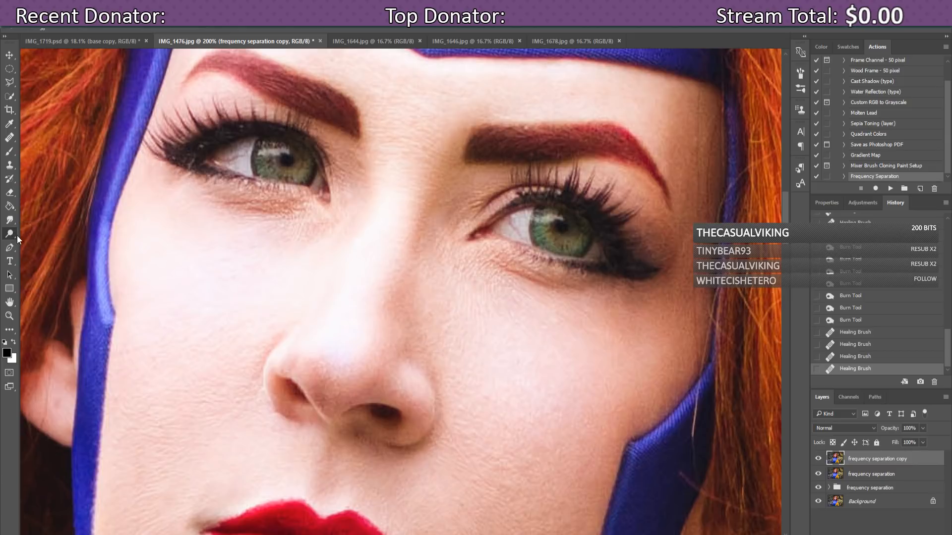
{"action": "left_click", "coordinate": [43, 29]}
{"action": "left_click_drag", "start_coordinate": [60, 54], "coordinate": [58, 55]}
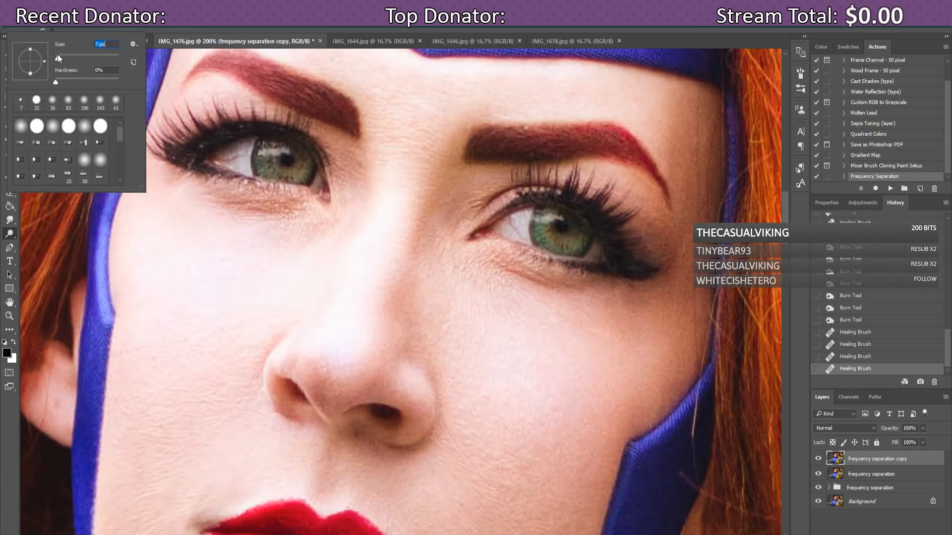
{"action": "left_click", "coordinate": [217, 161]}
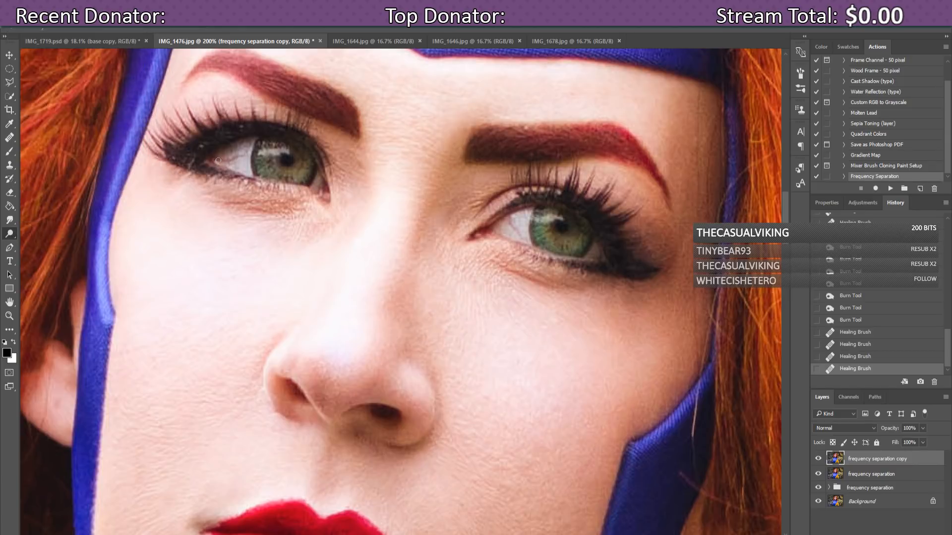
{"action": "left_click", "coordinate": [244, 152]}
{"action": "left_click", "coordinate": [553, 218]}
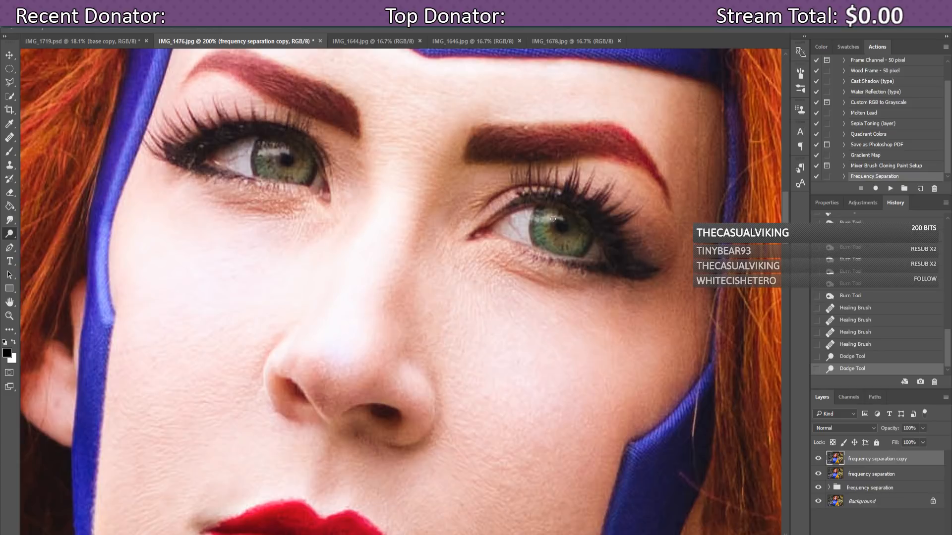
{"action": "left_click", "coordinate": [510, 219]}
{"action": "left_click", "coordinate": [508, 219]}
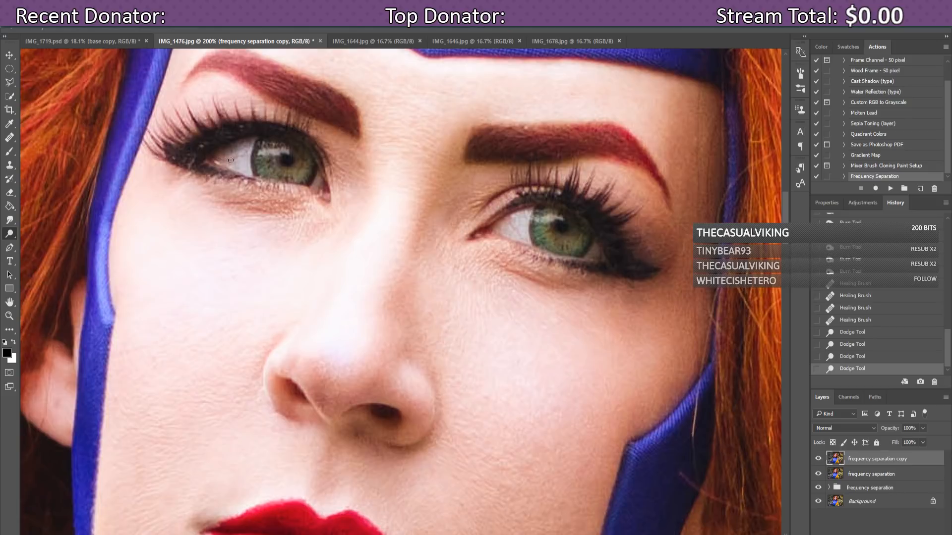
{"action": "left_click_drag", "start_coordinate": [230, 160], "coordinate": [248, 153]}
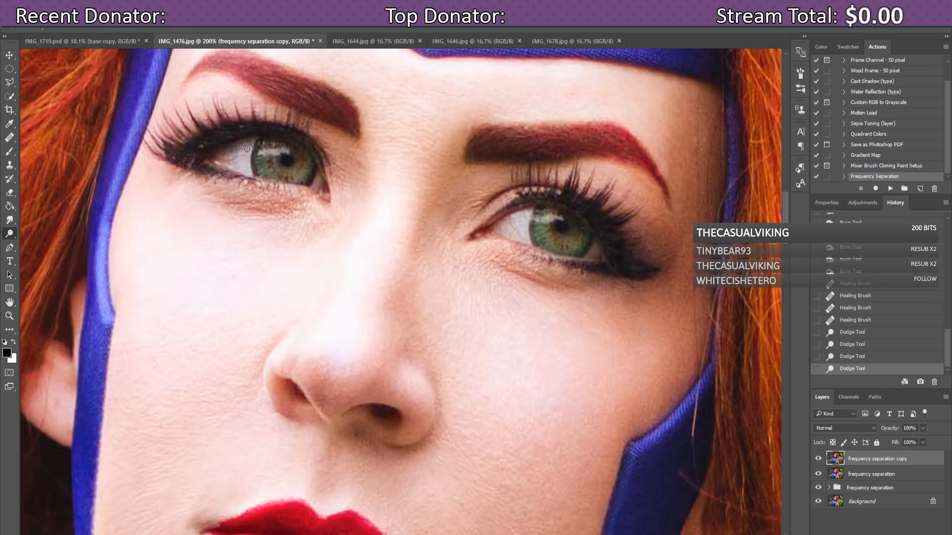
Step: Desaturate the left eye's white with a 4 px Sponge brush
{"action": "right_click", "coordinate": [11, 232]}
{"action": "left_click", "coordinate": [28, 255]}
{"action": "left_click", "coordinate": [52, 30]}
{"action": "left_click_drag", "start_coordinate": [58, 59], "coordinate": [57, 58]}
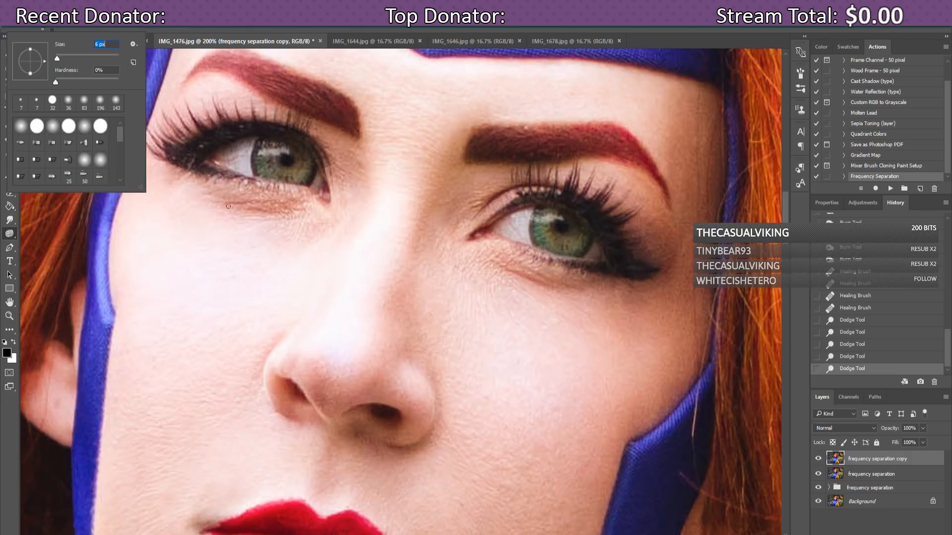
{"action": "left_click_drag", "start_coordinate": [216, 159], "coordinate": [220, 160]}
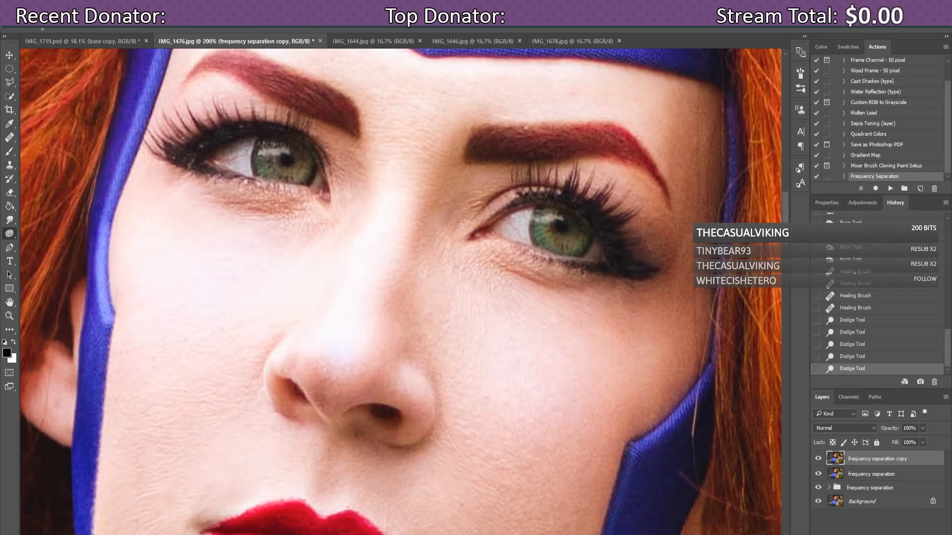
{"action": "left_click_drag", "start_coordinate": [246, 153], "coordinate": [248, 171]}
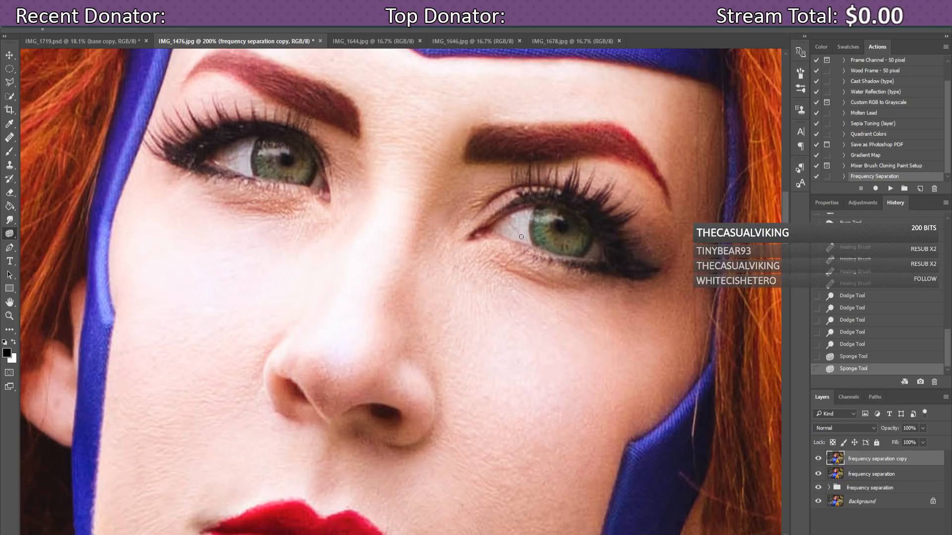
Step: Paint three more Sponge strokes to drain the colour from the right eye's white
{"action": "left_click_drag", "start_coordinate": [521, 237], "coordinate": [525, 235]}
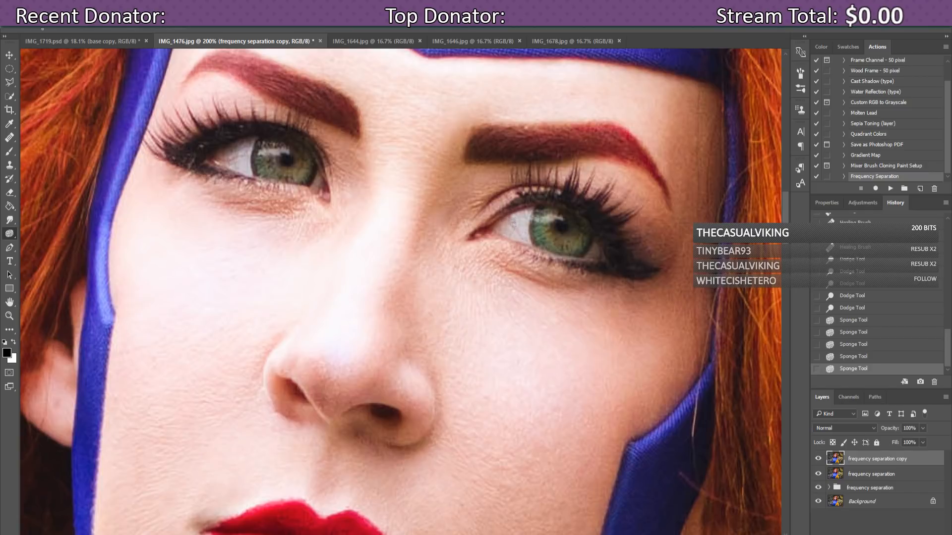
{"action": "left_click_drag", "start_coordinate": [513, 225], "coordinate": [513, 220]}
{"action": "left_click_drag", "start_coordinate": [229, 164], "coordinate": [223, 163]}
Step: Dodge the left and right eye whites, then zoom out to 66.7% to view the whole portrait
{"action": "left_click", "coordinate": [13, 234]}
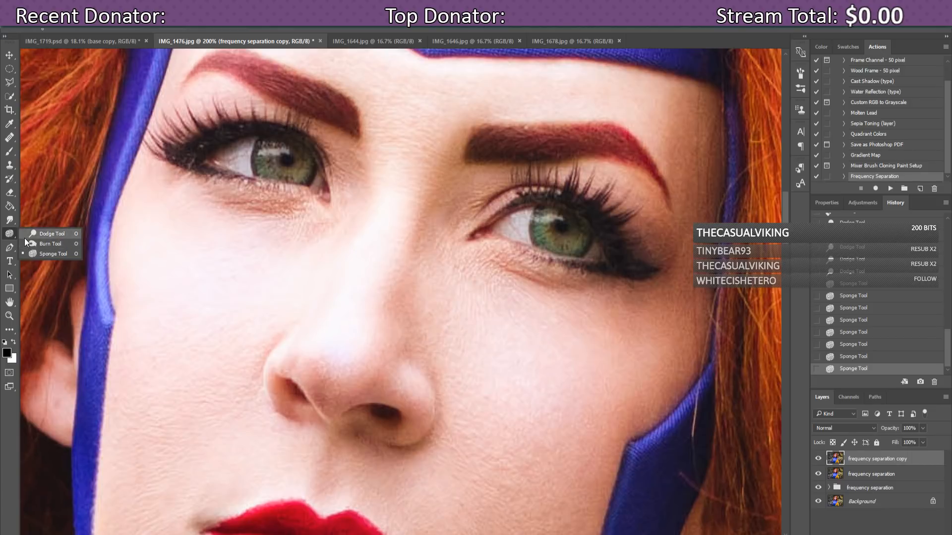
{"action": "left_click", "coordinate": [26, 235]}
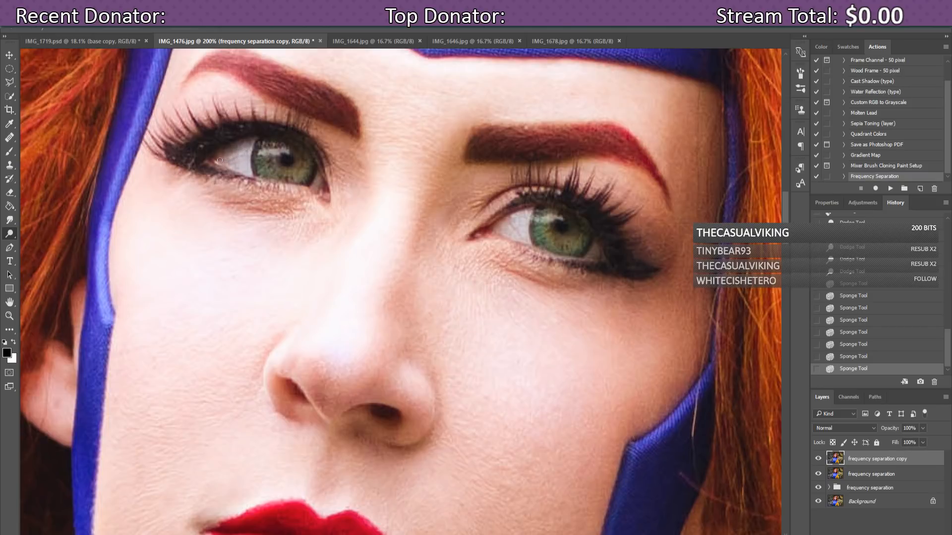
{"action": "left_click", "coordinate": [220, 160]}
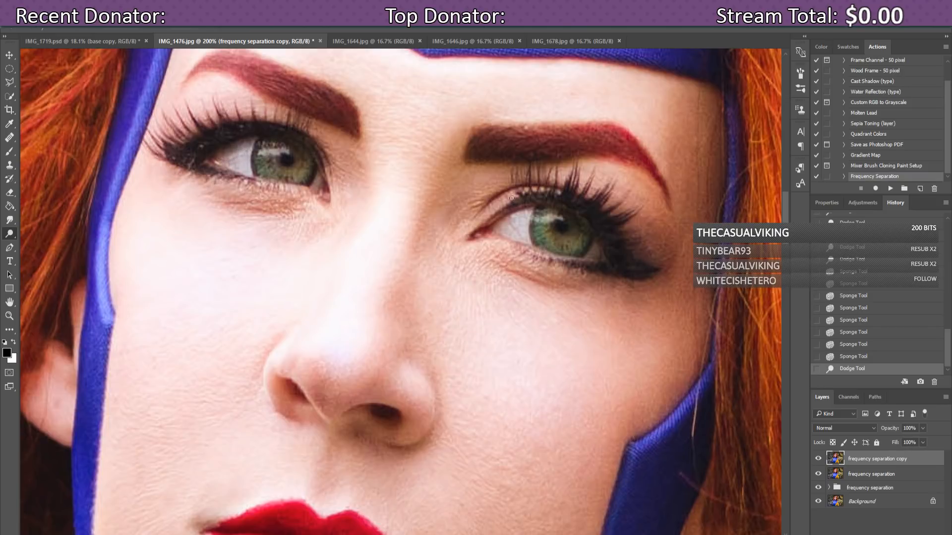
{"action": "left_click", "coordinate": [521, 233]}
{"action": "left_click", "coordinate": [520, 236]}
{"action": "key", "text": "ctrl+minus"}
{"action": "key", "text": "ctrl+minus"}
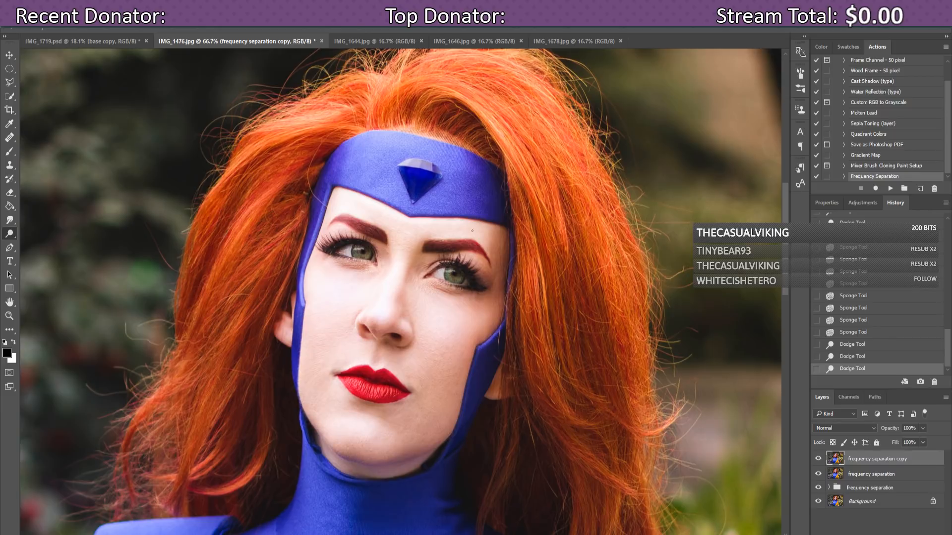
{"action": "left_click", "coordinate": [818, 459]}
{"action": "left_click", "coordinate": [818, 459]}
{"action": "left_click", "coordinate": [818, 459]}
{"action": "left_click", "coordinate": [818, 459]}
{"action": "left_click", "coordinate": [818, 459]}
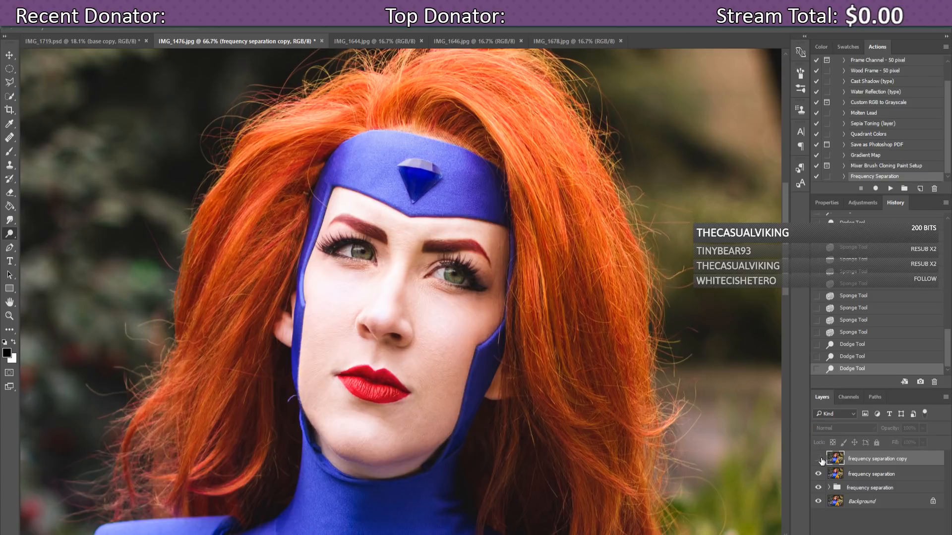
{"action": "left_click", "coordinate": [819, 459]}
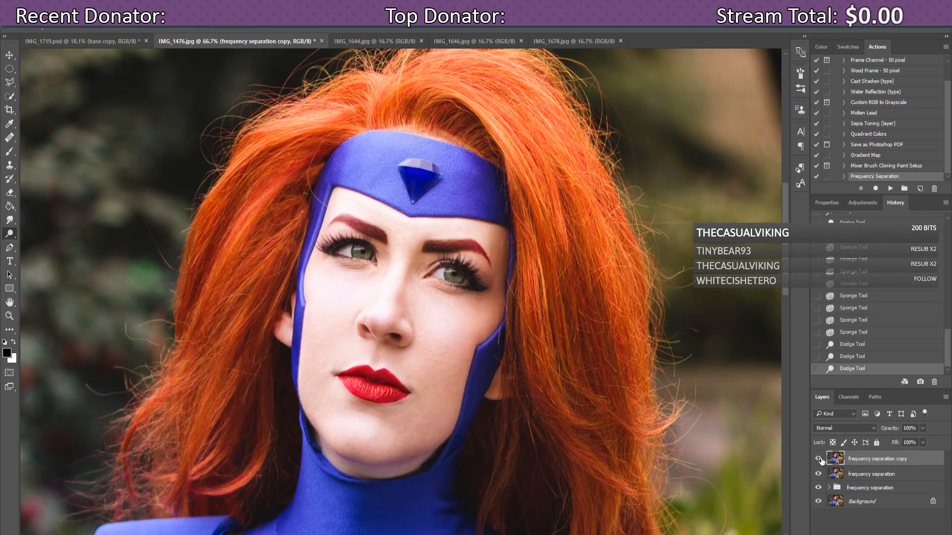
{"action": "left_click", "coordinate": [818, 459]}
{"action": "left_click", "coordinate": [819, 459]}
{"action": "left_click_drag", "start_coordinate": [786, 243], "coordinate": [794, 225]}
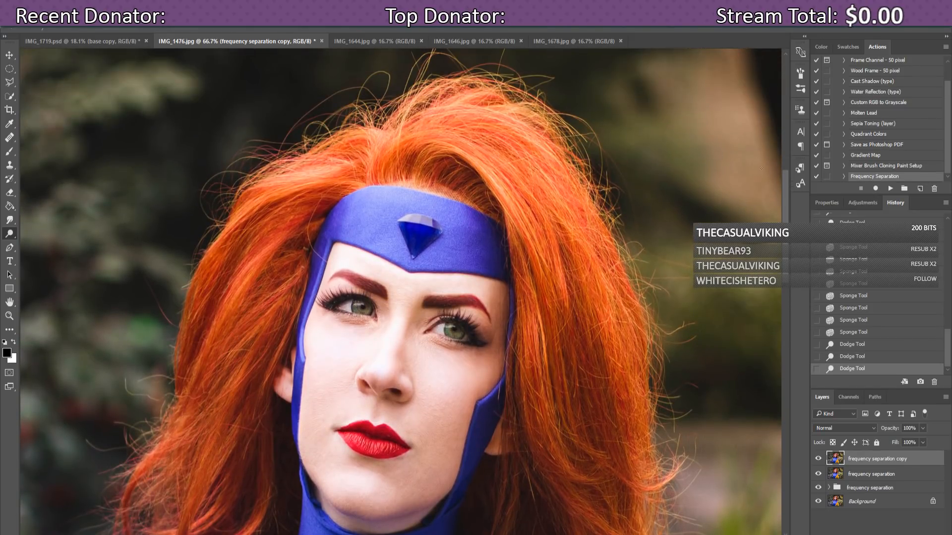
{"action": "mouse_move", "coordinate": [783, 206]}
{"action": "left_mouse_down"}
{"action": "mouse_move", "coordinate": [784, 231]}
{"action": "mouse_move", "coordinate": [787, 210]}
{"action": "mouse_move", "coordinate": [787, 221]}
{"action": "left_mouse_up"}
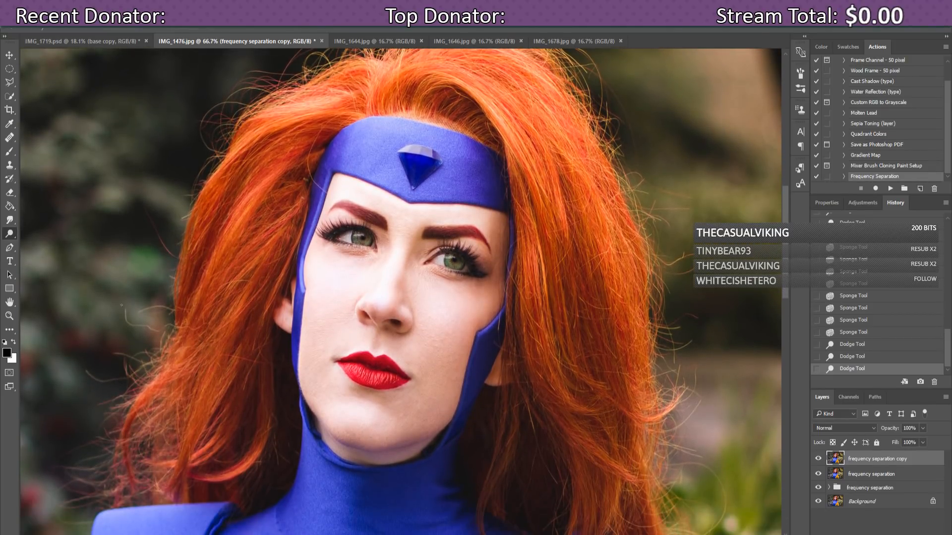
Step: With the Spot Healing Brush, remove stray hairs and small spots along the left side of the hair
{"action": "left_click", "coordinate": [11, 142]}
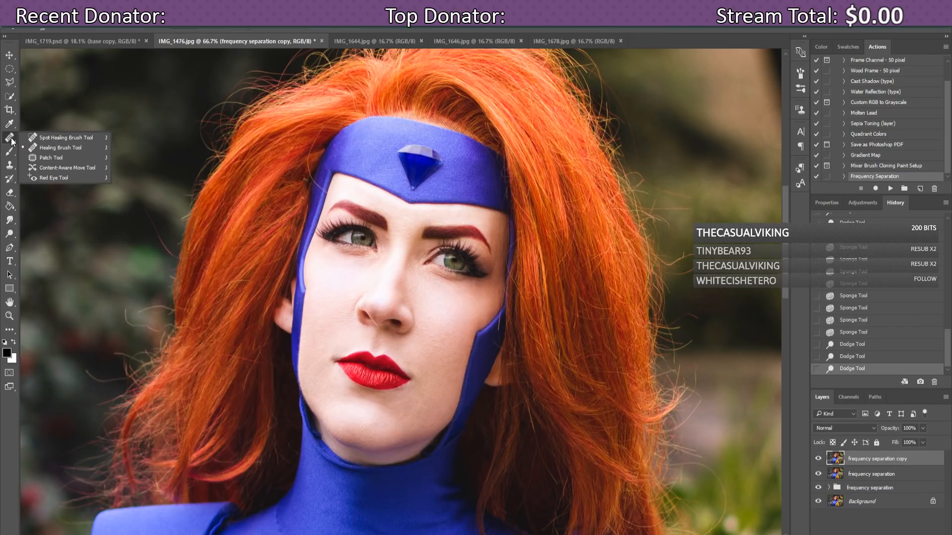
{"action": "left_click", "coordinate": [26, 138]}
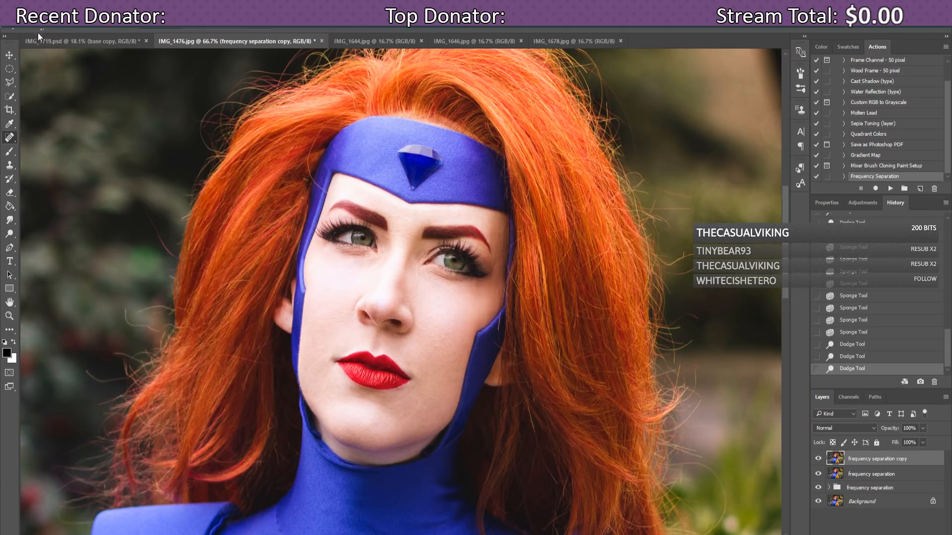
{"action": "left_click", "coordinate": [54, 30]}
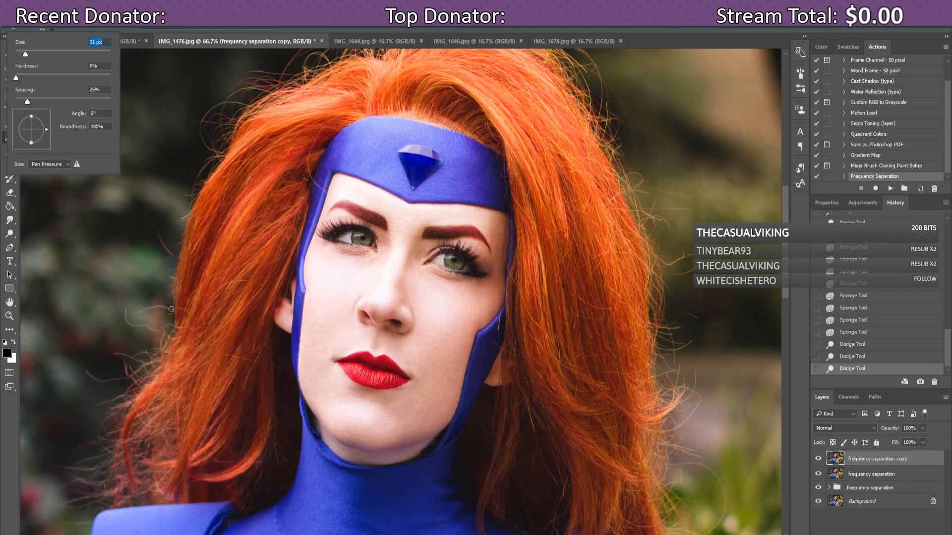
{"action": "mouse_move", "coordinate": [172, 310]}
{"action": "left_mouse_down"}
{"action": "mouse_move", "coordinate": [138, 311]}
{"action": "mouse_move", "coordinate": [162, 312]}
{"action": "mouse_move", "coordinate": [125, 317]}
{"action": "mouse_move", "coordinate": [171, 326]}
{"action": "left_mouse_up"}
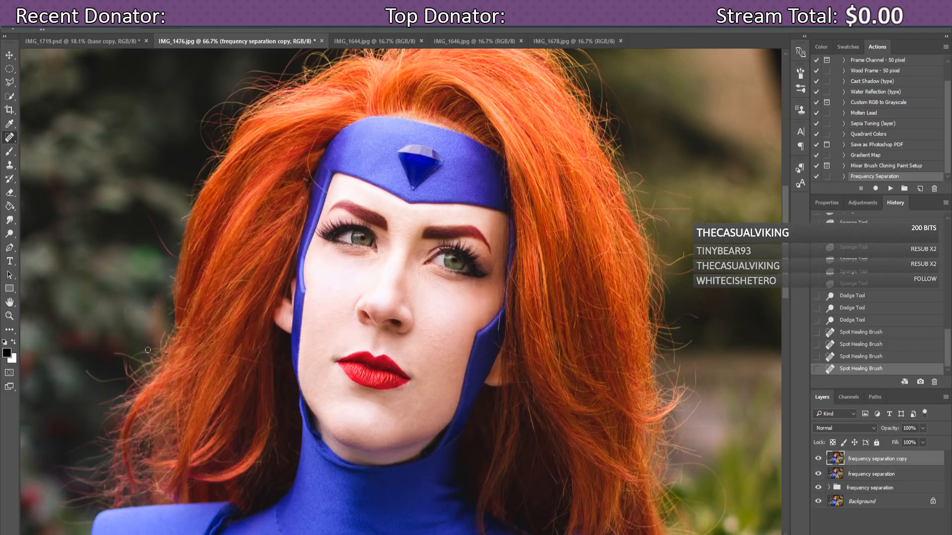
{"action": "left_click", "coordinate": [125, 311]}
{"action": "left_click", "coordinate": [127, 321]}
{"action": "left_click", "coordinate": [132, 323]}
{"action": "left_click", "coordinate": [146, 325]}
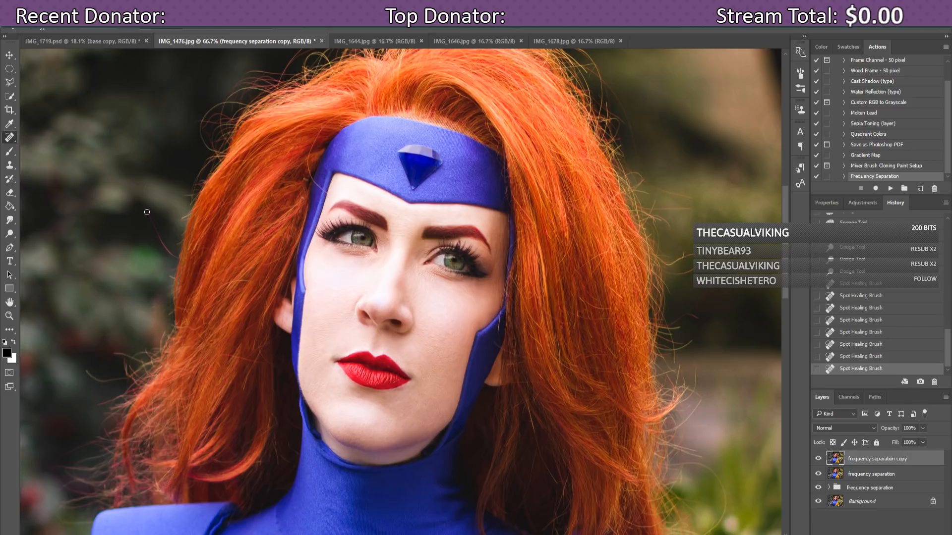
{"action": "left_click_drag", "start_coordinate": [147, 212], "coordinate": [172, 256]}
{"action": "left_click_drag", "start_coordinate": [170, 216], "coordinate": [189, 214]}
{"action": "mouse_move", "coordinate": [84, 371]}
{"action": "left_mouse_down"}
{"action": "mouse_move", "coordinate": [124, 379]}
{"action": "mouse_move", "coordinate": [91, 372]}
{"action": "mouse_move", "coordinate": [114, 381]}
{"action": "mouse_move", "coordinate": [126, 356]}
{"action": "mouse_move", "coordinate": [135, 360]}
{"action": "mouse_move", "coordinate": [120, 353]}
{"action": "mouse_move", "coordinate": [103, 379]}
{"action": "mouse_move", "coordinate": [125, 383]}
{"action": "left_mouse_up"}
Step: Remove the stray hair wisps along the right side and lower right of the hair
{"action": "mouse_move", "coordinate": [692, 198]}
{"action": "left_mouse_down"}
{"action": "mouse_move", "coordinate": [653, 183]}
{"action": "mouse_move", "coordinate": [686, 209]}
{"action": "mouse_move", "coordinate": [658, 208]}
{"action": "mouse_move", "coordinate": [660, 188]}
{"action": "left_mouse_up"}
{"action": "mouse_move", "coordinate": [696, 270]}
{"action": "left_mouse_down"}
{"action": "mouse_move", "coordinate": [672, 273]}
{"action": "mouse_move", "coordinate": [682, 256]}
{"action": "left_mouse_up"}
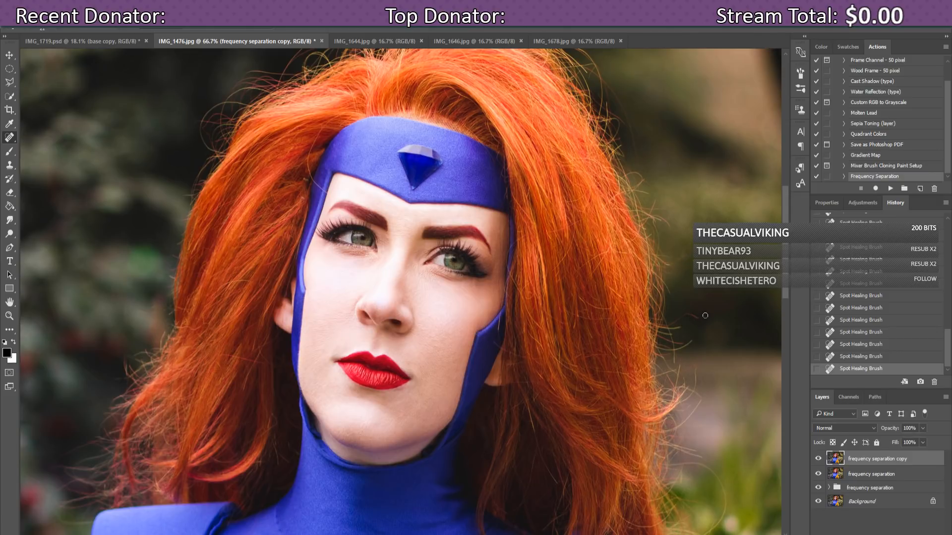
{"action": "mouse_move", "coordinate": [704, 318]}
{"action": "left_mouse_down"}
{"action": "mouse_move", "coordinate": [682, 317]}
{"action": "mouse_move", "coordinate": [693, 339]}
{"action": "mouse_move", "coordinate": [668, 349]}
{"action": "mouse_move", "coordinate": [692, 390]}
{"action": "mouse_move", "coordinate": [687, 402]}
{"action": "mouse_move", "coordinate": [699, 396]}
{"action": "mouse_move", "coordinate": [679, 431]}
{"action": "mouse_move", "coordinate": [694, 411]}
{"action": "left_mouse_up"}
{"action": "left_click_drag", "start_coordinate": [784, 284], "coordinate": [780, 308]}
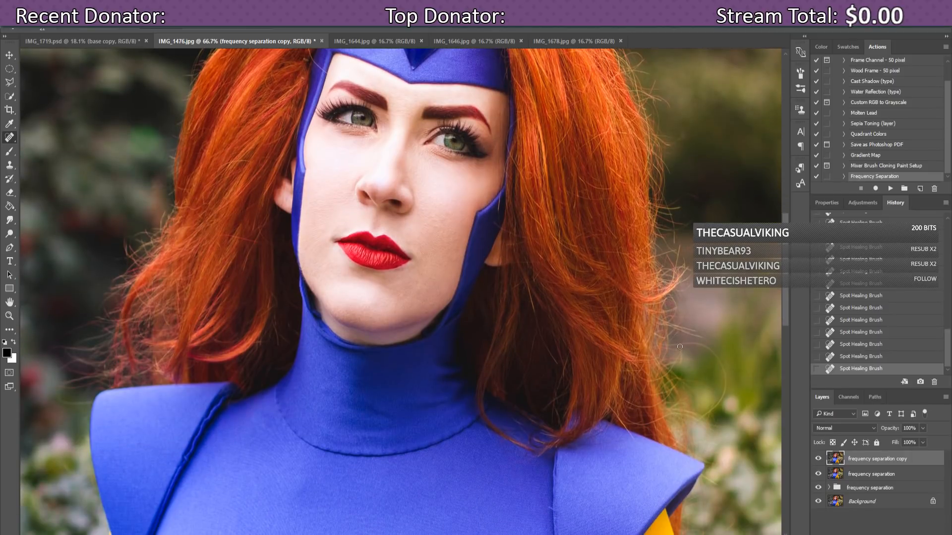
Step: Heal the stray hair at the lower right edge and the flyaway strands and tips above the head
{"action": "mouse_move", "coordinate": [685, 345]}
{"action": "left_mouse_down"}
{"action": "mouse_move", "coordinate": [713, 354]}
{"action": "mouse_move", "coordinate": [725, 381]}
{"action": "mouse_move", "coordinate": [699, 421]}
{"action": "left_mouse_up"}
{"action": "left_click_drag", "start_coordinate": [786, 300], "coordinate": [786, 247]}
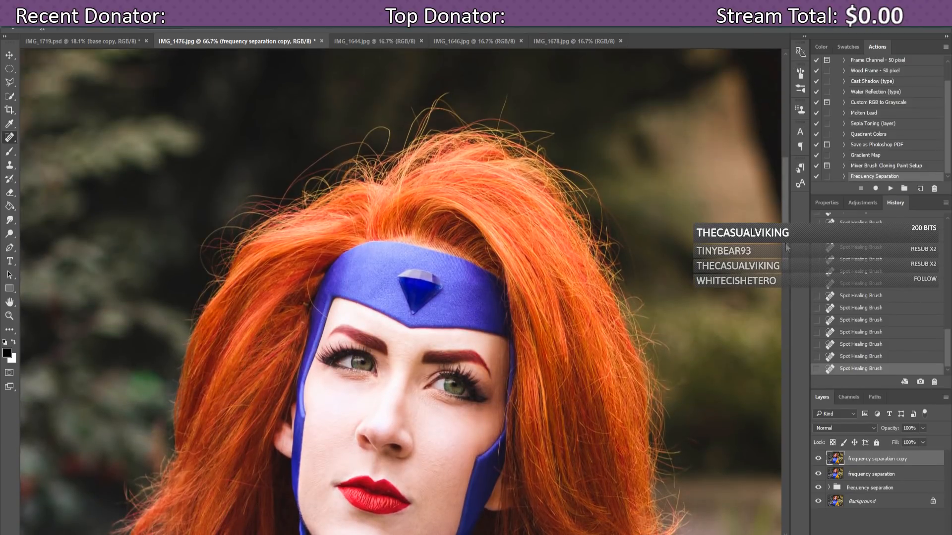
{"action": "left_click_drag", "start_coordinate": [510, 96], "coordinate": [497, 126]}
{"action": "left_click_drag", "start_coordinate": [497, 119], "coordinate": [498, 120]}
{"action": "left_click_drag", "start_coordinate": [447, 91], "coordinate": [415, 140]}
{"action": "left_click_drag", "start_coordinate": [453, 91], "coordinate": [430, 115]}
{"action": "left_click", "coordinate": [851, 333]}
{"action": "left_click", "coordinate": [854, 308]}
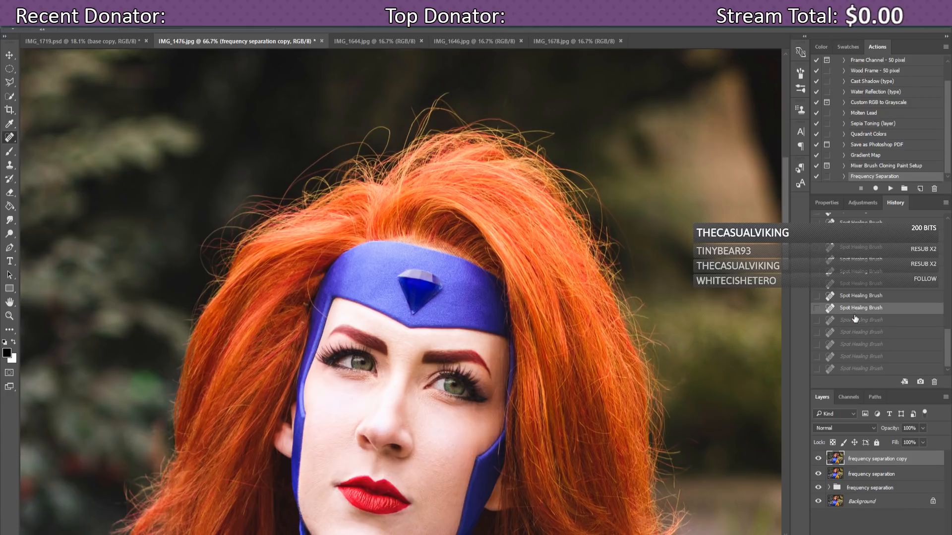
{"action": "left_click_drag", "start_coordinate": [784, 177], "coordinate": [786, 199]}
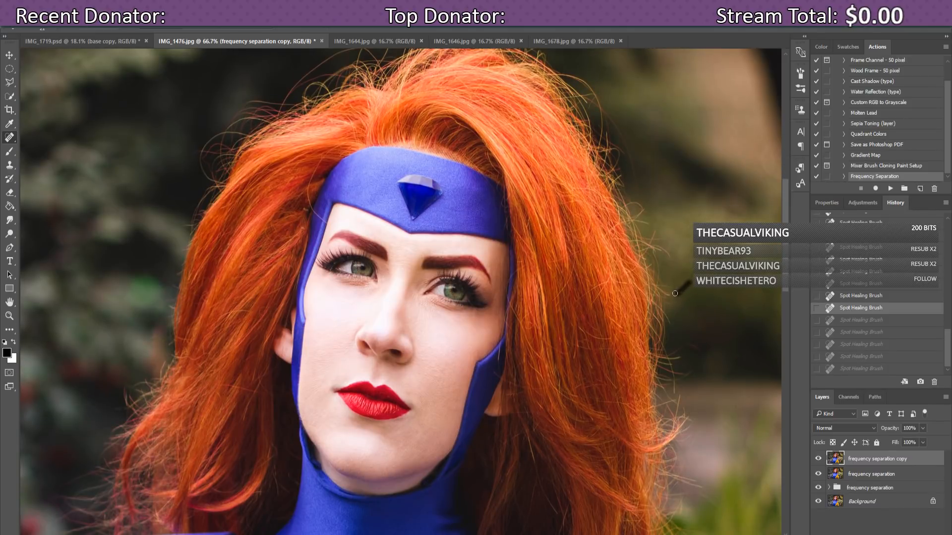
{"action": "key", "text": "ctrl+shift+z"}
{"action": "key", "text": "ctrl+shift+z"}
{"action": "key", "text": "ctrl+shift+z"}
{"action": "key", "text": "ctrl+shift+z"}
{"action": "key", "text": "ctrl+shift+z"}
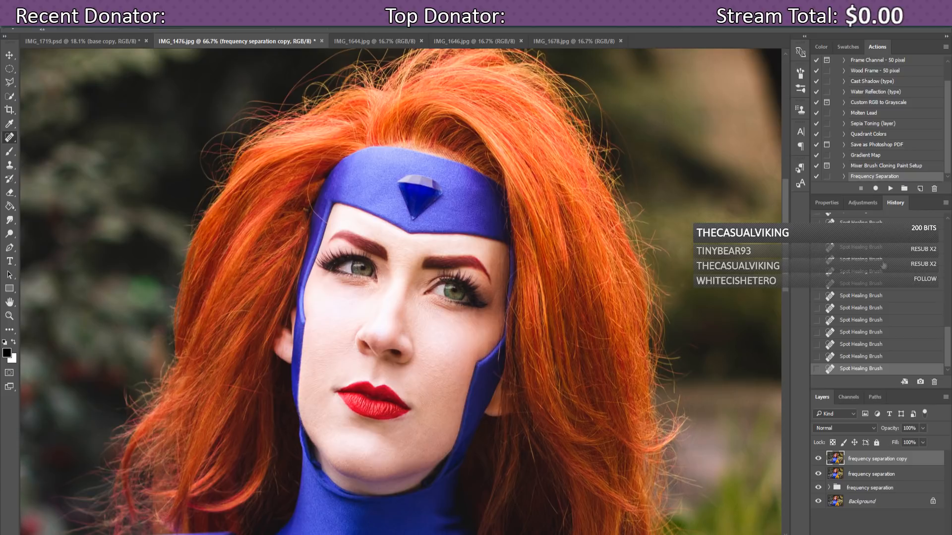
{"action": "left_click_drag", "start_coordinate": [785, 237], "coordinate": [816, 243]}
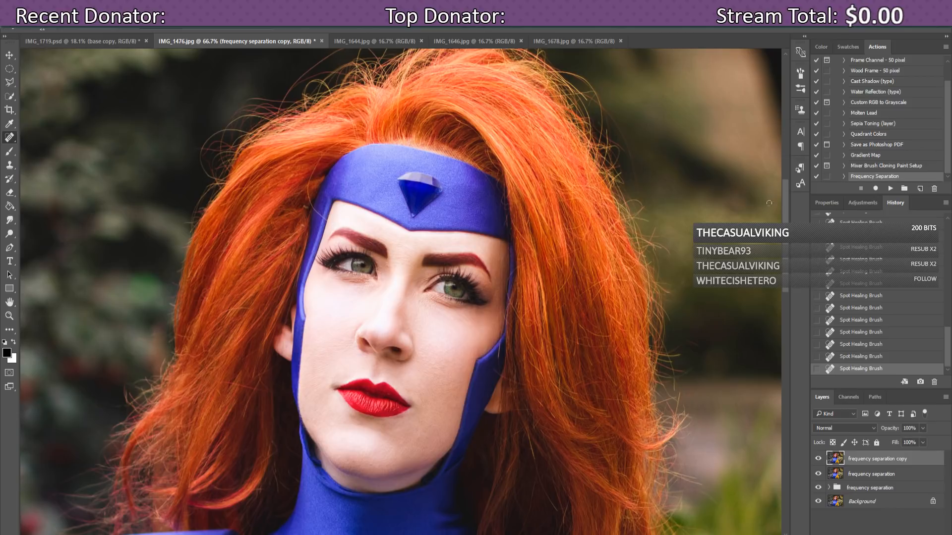
{"action": "left_click_drag", "start_coordinate": [784, 211], "coordinate": [787, 362]}
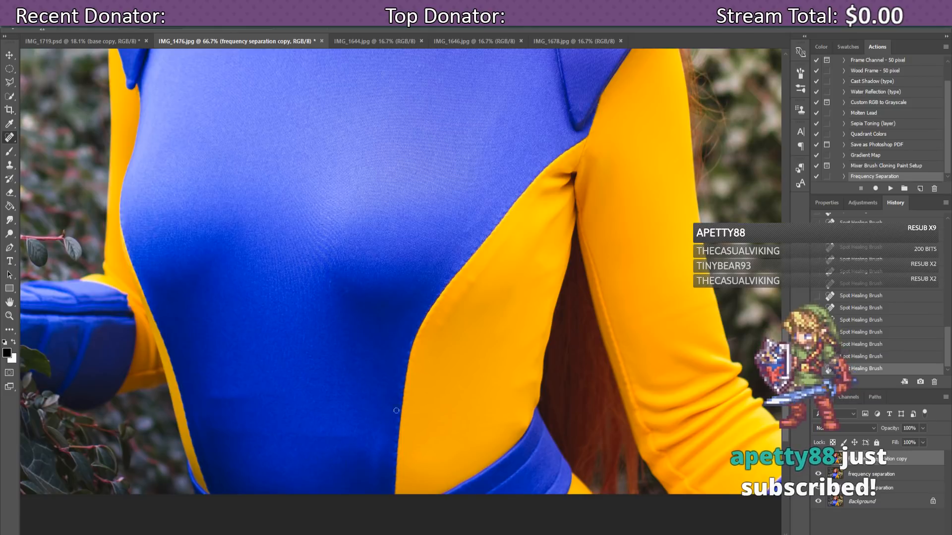
Step: Smooth the first wrinkles on the blue suit with a 62 px Healing Brush
{"action": "right_click", "coordinate": [13, 144]}
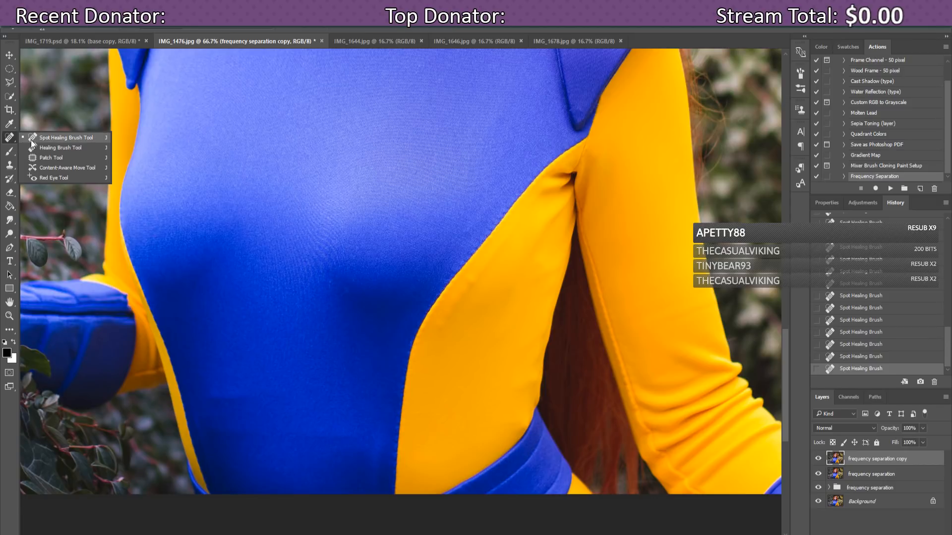
{"action": "left_click", "coordinate": [34, 148]}
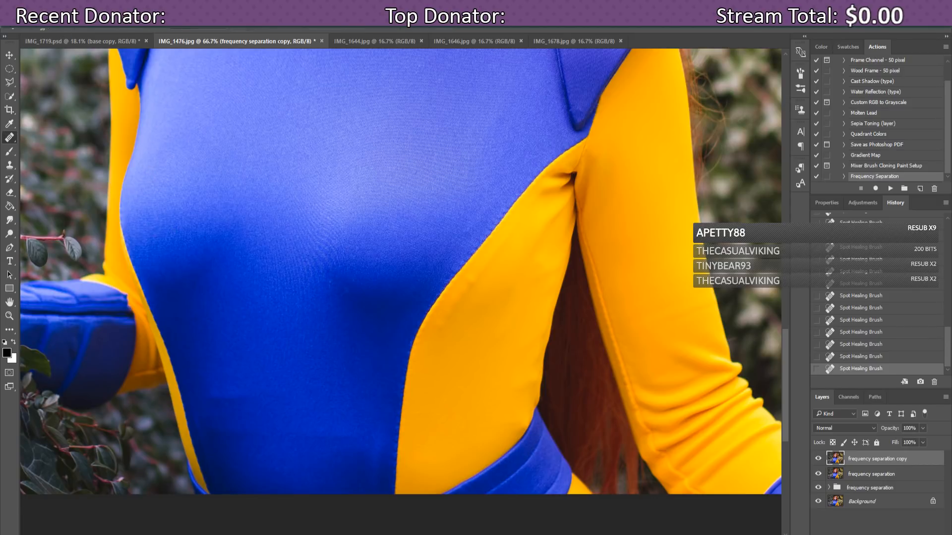
{"action": "left_click", "coordinate": [54, 28]}
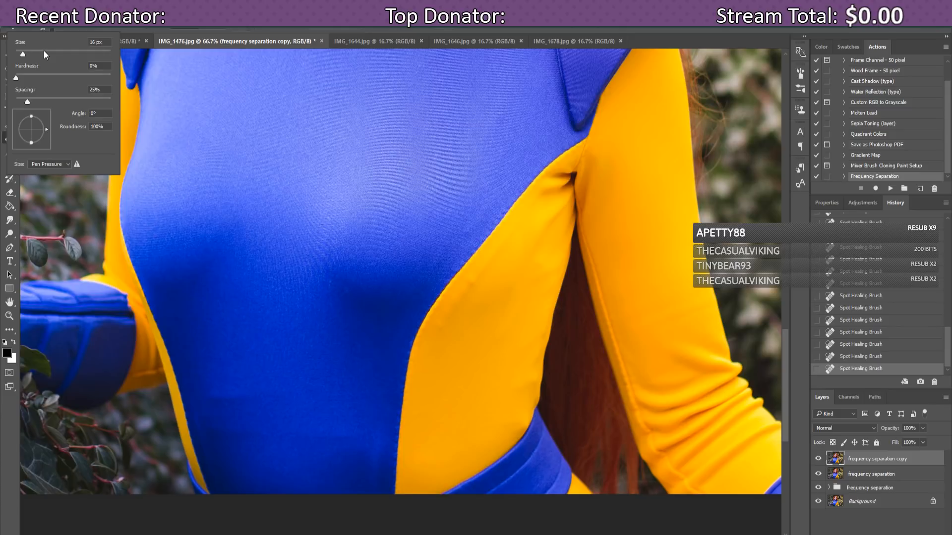
{"action": "left_click", "coordinate": [44, 51]}
{"action": "left_click_drag", "start_coordinate": [208, 387], "coordinate": [212, 401]}
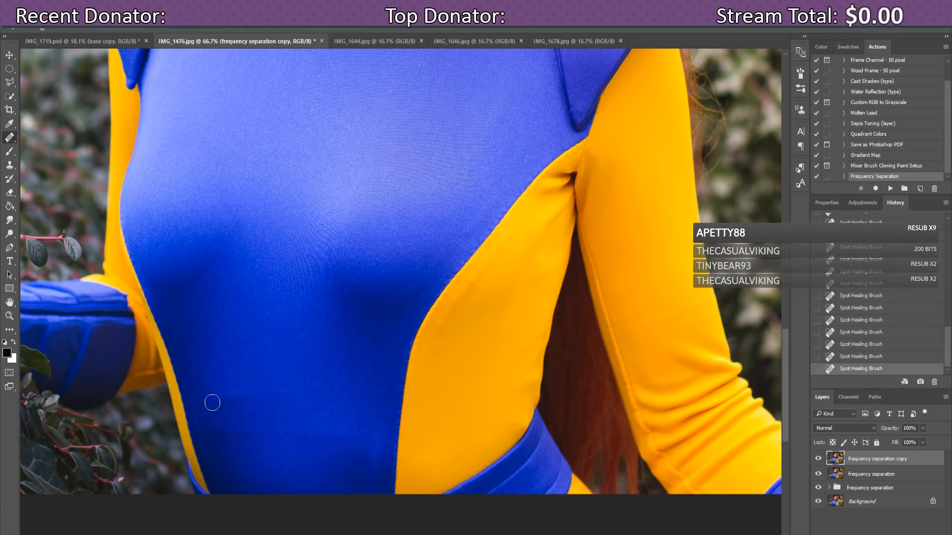
{"action": "left_click", "coordinate": [232, 400]}
{"action": "left_click", "coordinate": [242, 399]}
{"action": "left_click", "coordinate": [242, 401]}
Step: Smooth the remaining creases near the bottom of the blue suit
{"action": "left_click", "coordinate": [233, 402]}
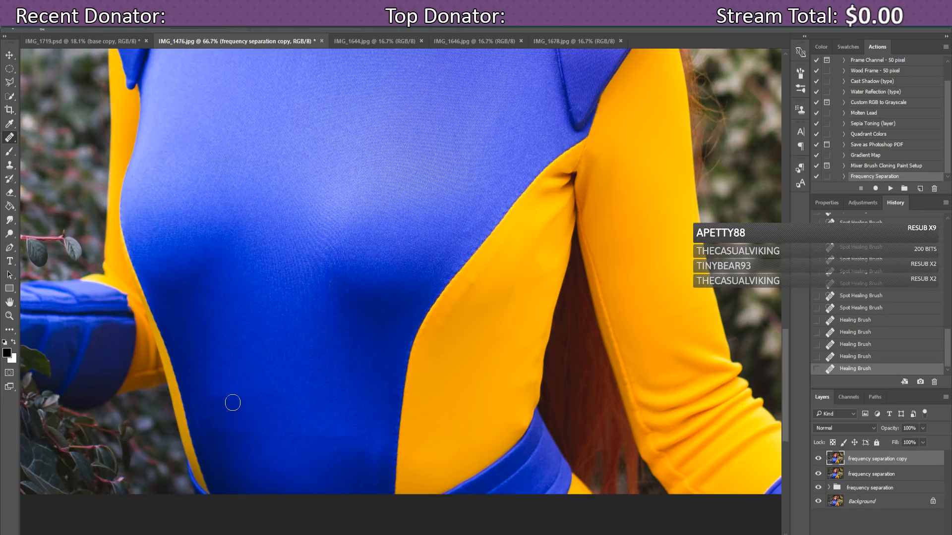
{"action": "left_click", "coordinate": [221, 404]}
{"action": "left_click", "coordinate": [217, 401]}
{"action": "left_click", "coordinate": [244, 403]}
{"action": "left_click", "coordinate": [238, 403]}
{"action": "left_click", "coordinate": [229, 404]}
{"action": "left_click", "coordinate": [231, 435]}
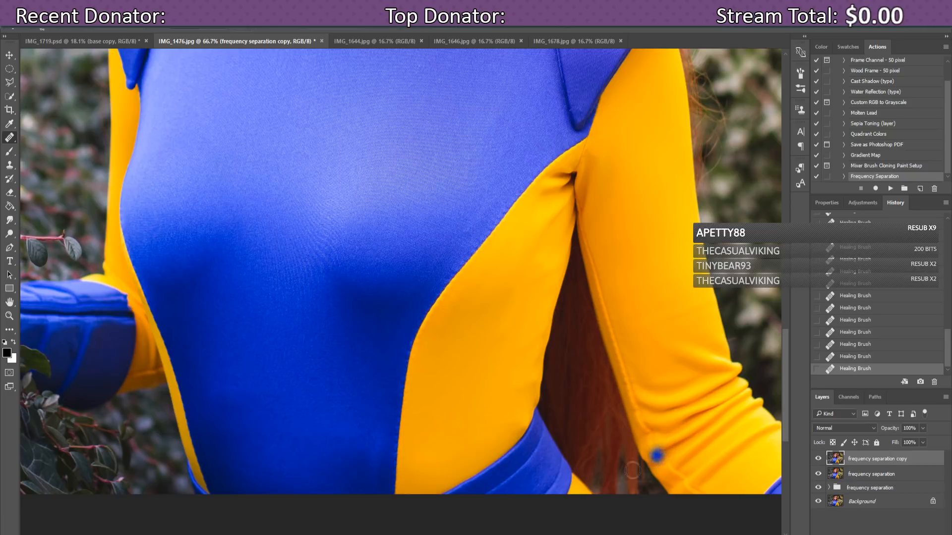
Step: Heal the small blue spot on the yellow fabric, then step back in History past the last five healing strokes
{"action": "mouse_move", "coordinate": [788, 361]}
{"action": "left_mouse_down"}
{"action": "mouse_move", "coordinate": [787, 381]}
{"action": "mouse_move", "coordinate": [789, 373]}
{"action": "left_mouse_up"}
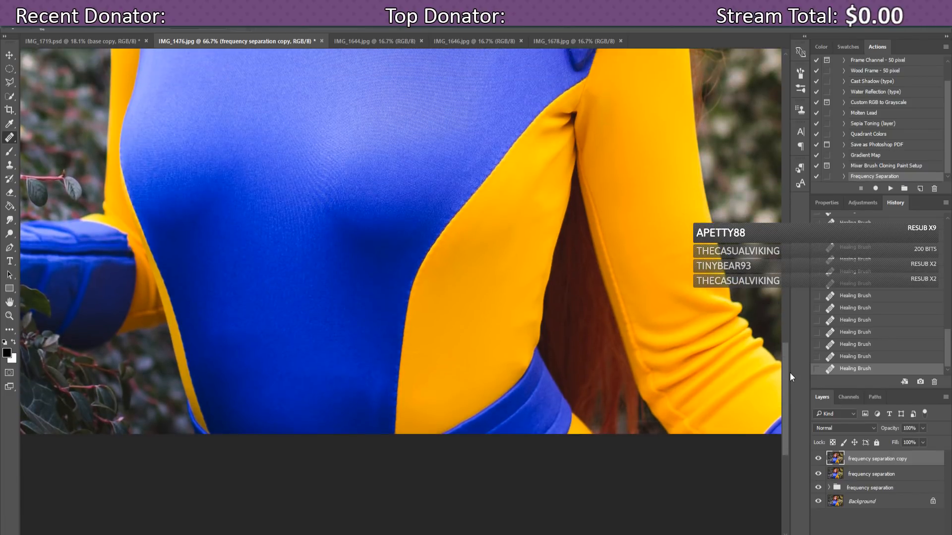
{"action": "left_click", "coordinate": [428, 377]}
{"action": "left_click", "coordinate": [838, 331]}
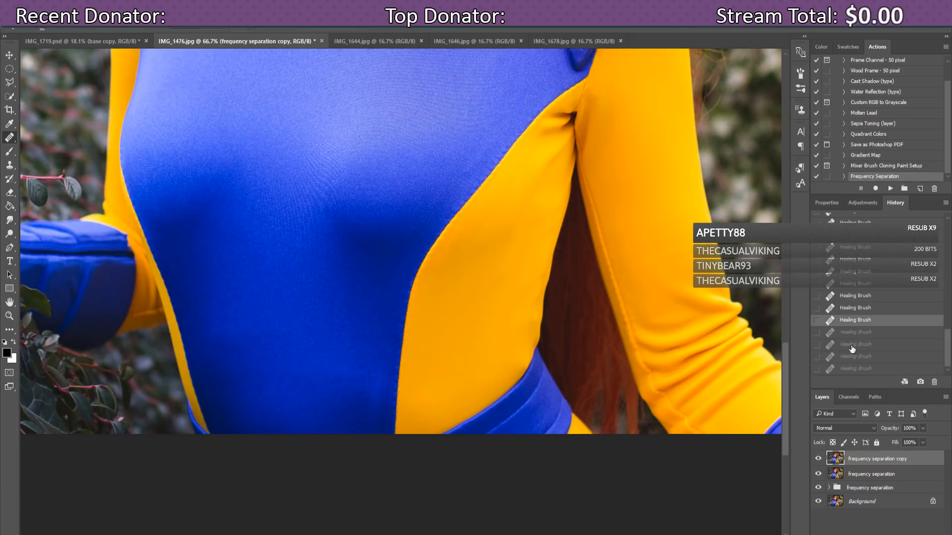
{"action": "left_click", "coordinate": [852, 345]}
{"action": "left_click", "coordinate": [854, 320]}
{"action": "left_click", "coordinate": [856, 307]}
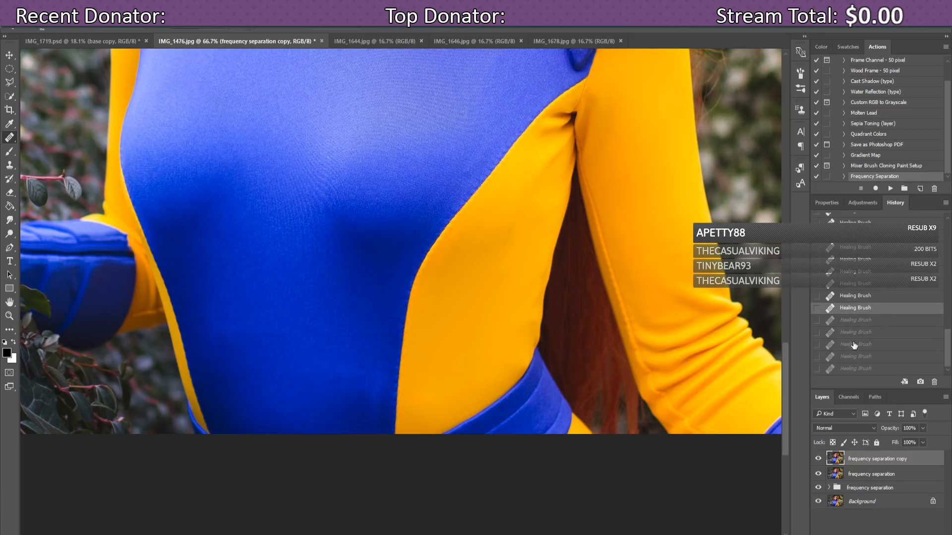
{"action": "left_click_drag", "start_coordinate": [785, 409], "coordinate": [783, 282]}
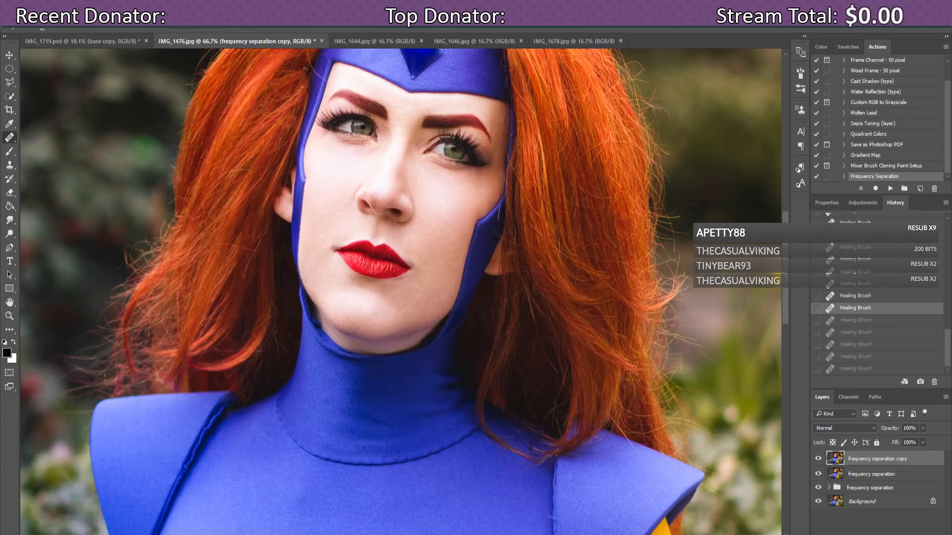
Step: Zoom out to fit the whole portrait, then hide the lower frequency separation layer and its group
{"action": "key", "text": "ctrl+minus"}
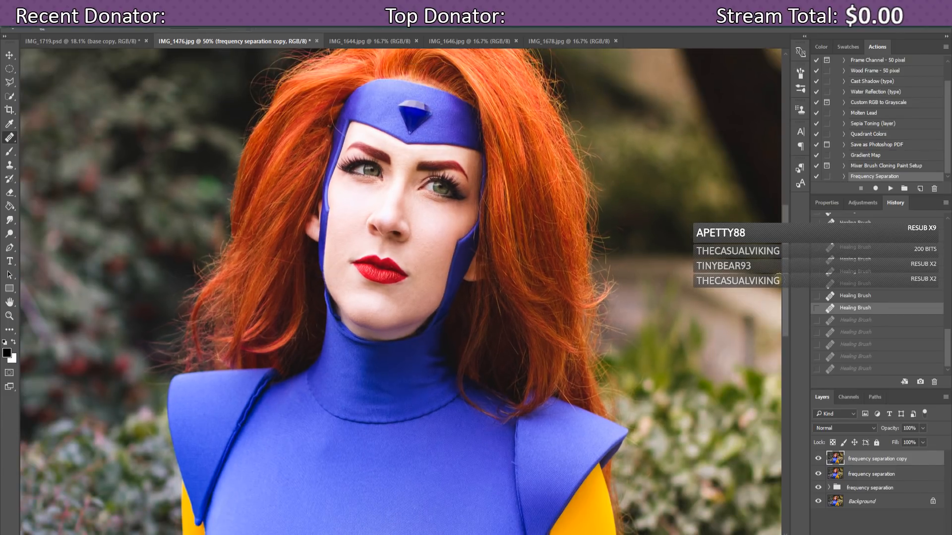
{"action": "key", "text": "ctrl+minus"}
{"action": "key", "text": "ctrl+minus"}
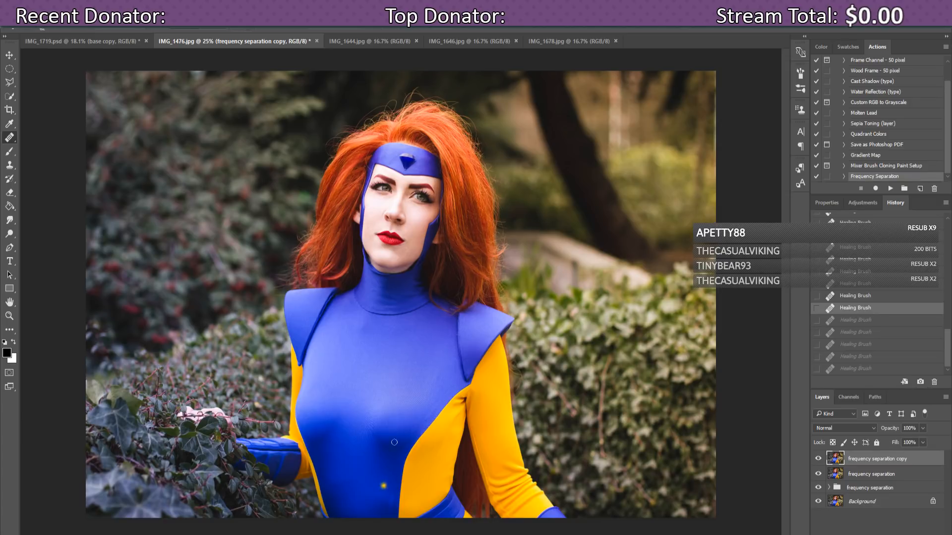
{"action": "left_click", "coordinate": [818, 474]}
{"action": "left_click", "coordinate": [818, 488]}
{"action": "left_click", "coordinate": [817, 460]}
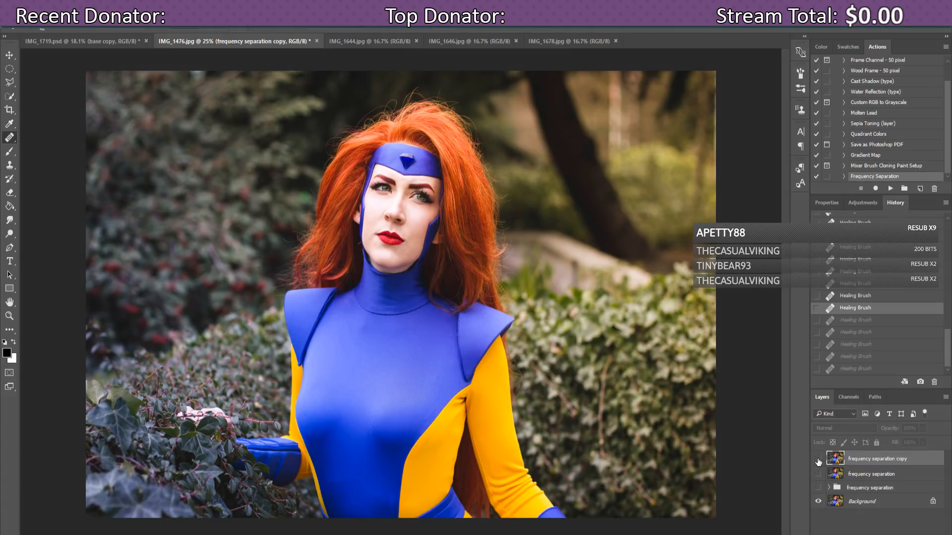
{"action": "left_click", "coordinate": [818, 460]}
{"action": "left_click", "coordinate": [818, 460]}
{"action": "left_click", "coordinate": [817, 460]}
{"action": "left_click", "coordinate": [818, 460]}
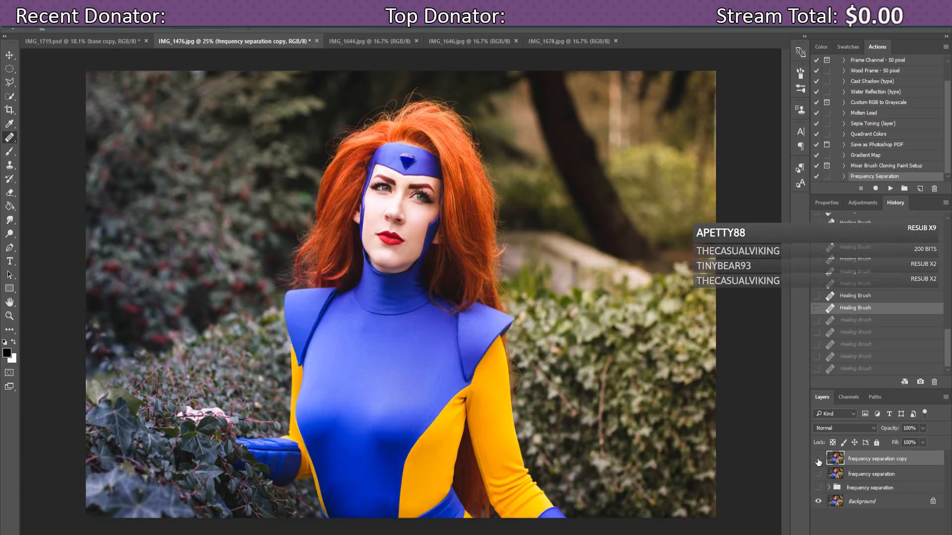
{"action": "left_click", "coordinate": [818, 460]}
{"action": "left_click", "coordinate": [818, 460]}
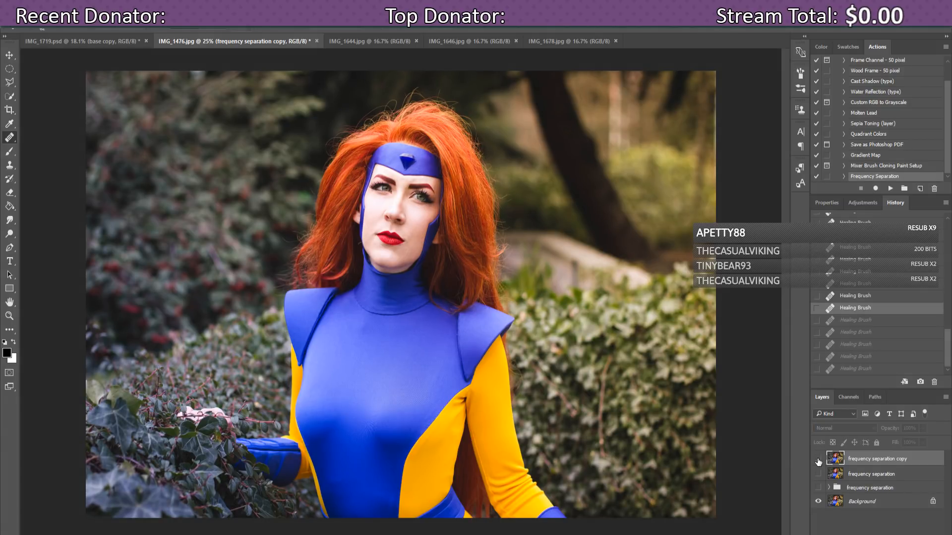
{"action": "left_click", "coordinate": [818, 460]}
{"action": "left_click", "coordinate": [818, 460]}
{"action": "left_click", "coordinate": [818, 460]}
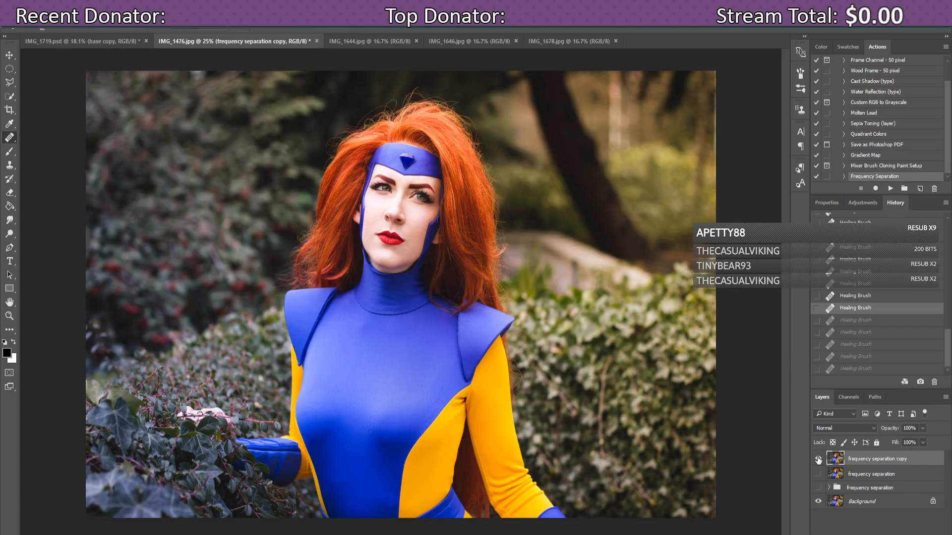
{"action": "left_click", "coordinate": [818, 460]}
{"action": "left_click", "coordinate": [818, 460]}
Step: On IMG_1644.jpg, run the Frequency Separation action and rename Group 1 to 'frequency separation'
{"action": "left_click", "coordinate": [359, 41]}
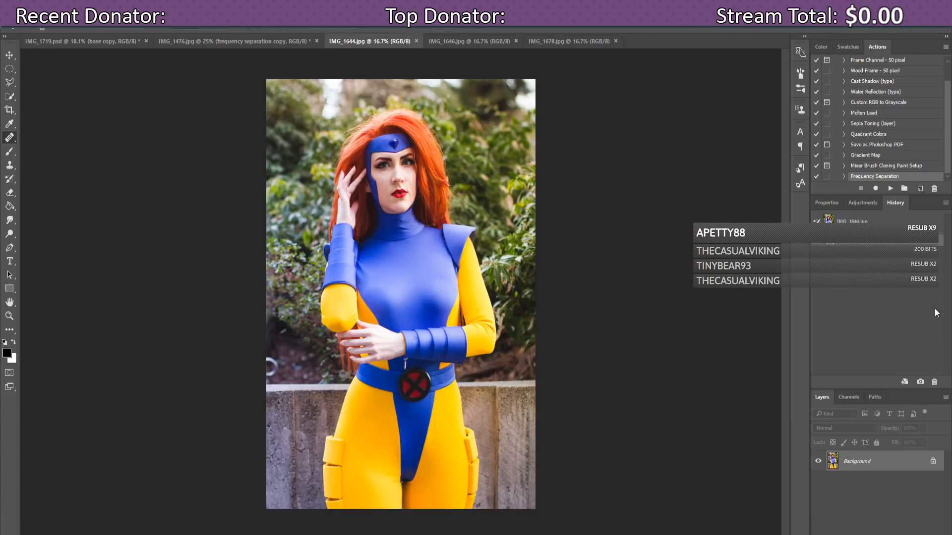
{"action": "left_click", "coordinate": [889, 188]}
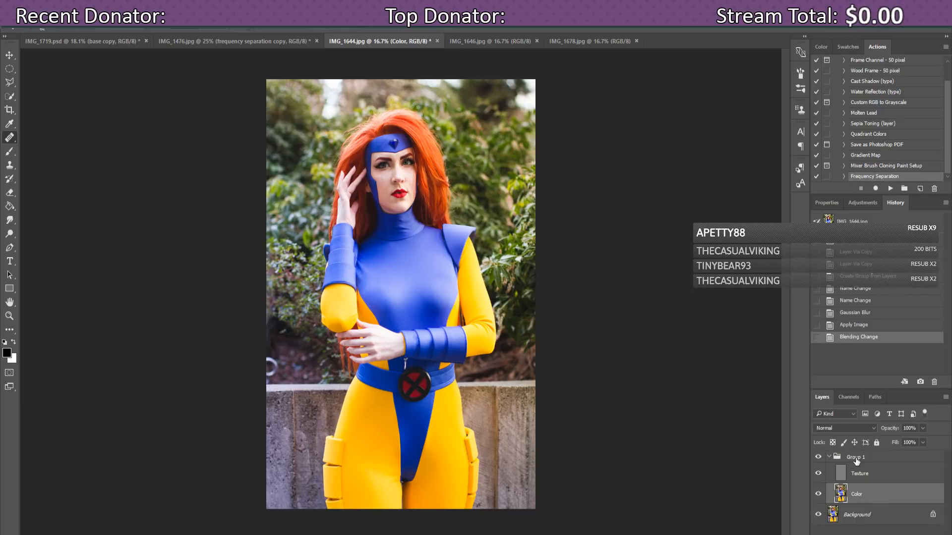
{"action": "double_click", "coordinate": [850, 457]}
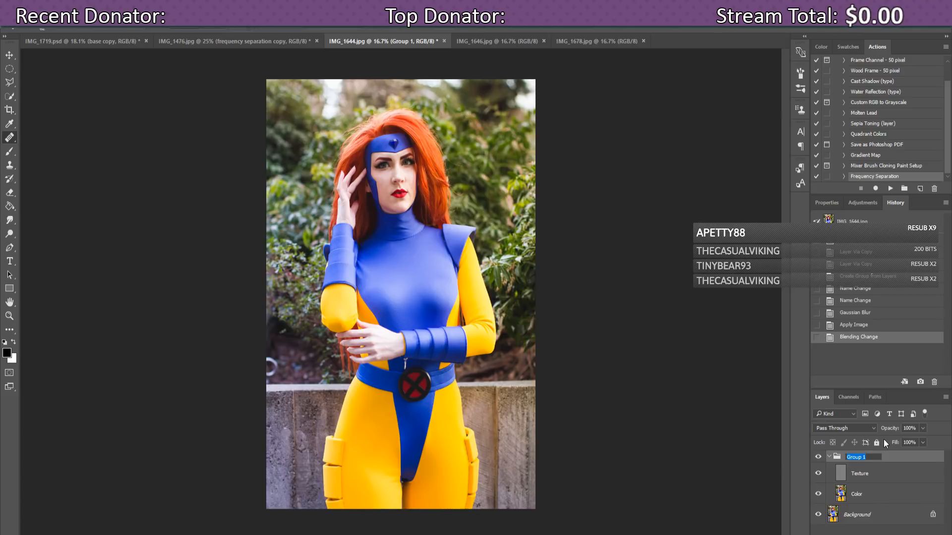
{"action": "type", "text": "frequency"}
{"action": "type", "text": "separation"}
{"action": "key", "text": "Return"}
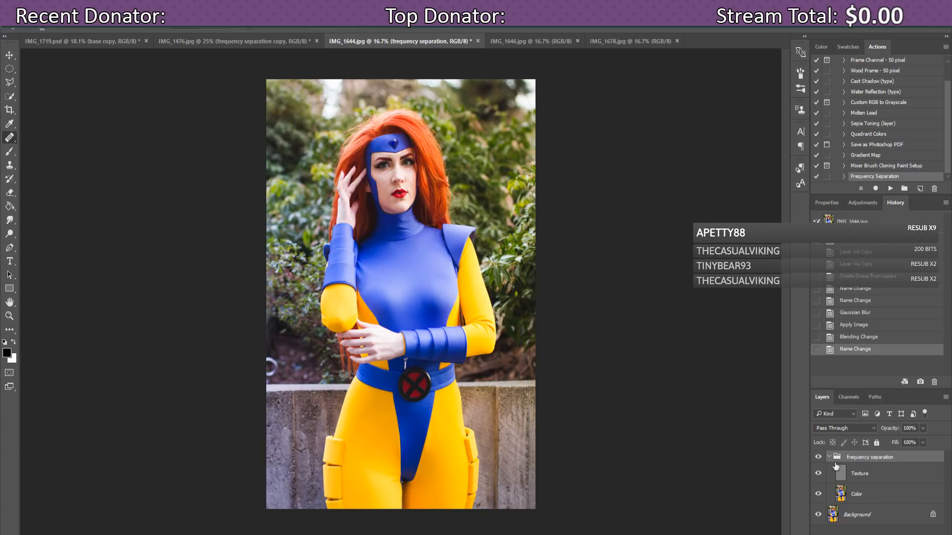
Step: Toggle the Texture layer to compare, zoom in on the face, then hide Texture to see only colour
{"action": "left_click", "coordinate": [819, 474]}
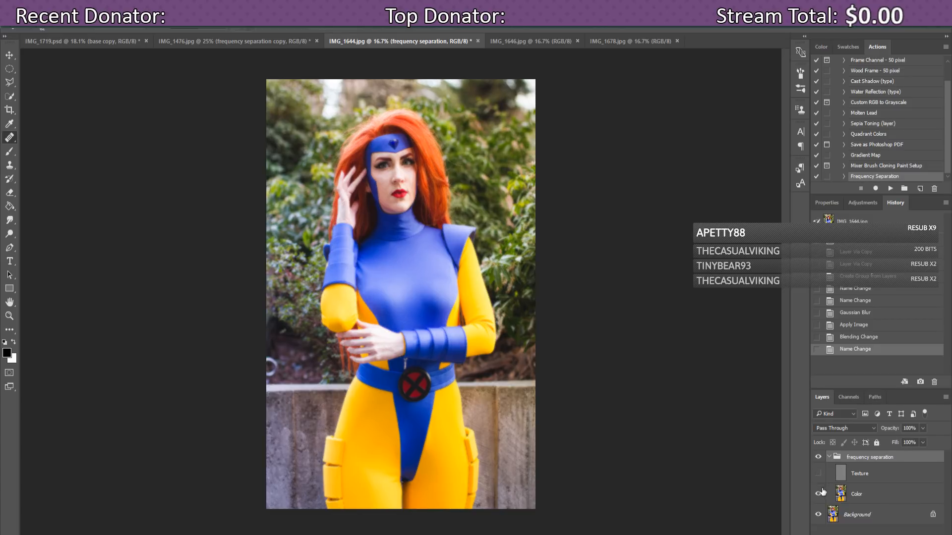
{"action": "left_click", "coordinate": [818, 479]}
{"action": "left_click", "coordinate": [817, 480]}
{"action": "left_click", "coordinate": [818, 479]}
{"action": "left_click", "coordinate": [853, 479]}
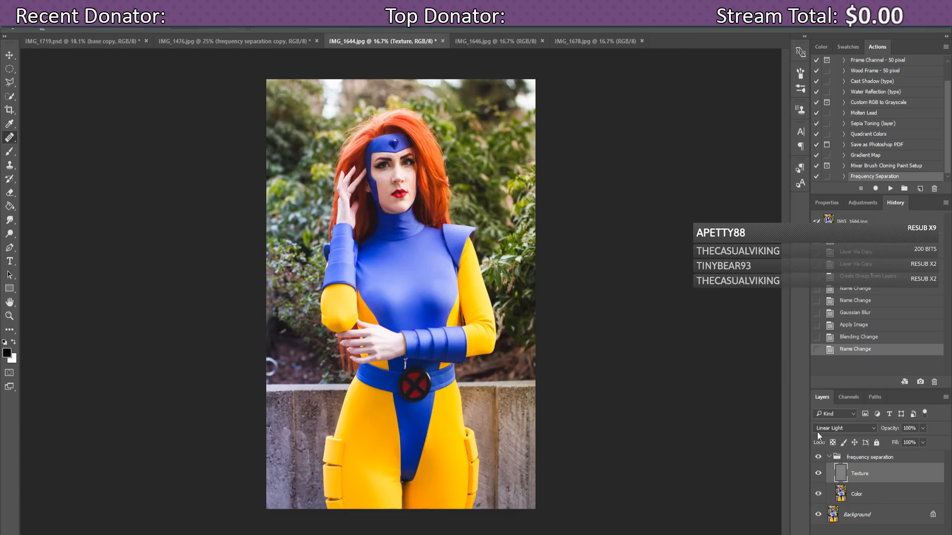
{"action": "key", "text": "ctrl+plus"}
{"action": "key", "text": "ctrl+plus"}
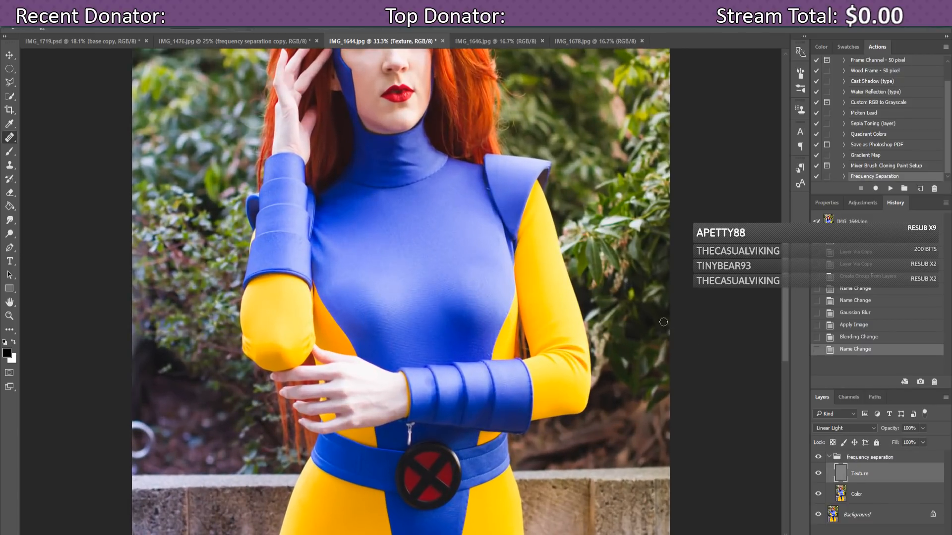
{"action": "left_click_drag", "start_coordinate": [785, 273], "coordinate": [779, 209]}
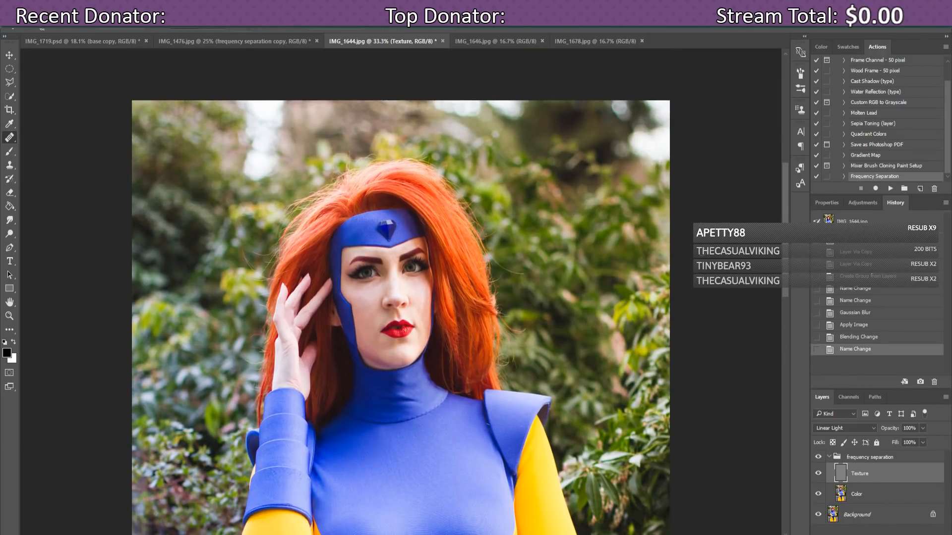
{"action": "key", "text": "ctrl+plus"}
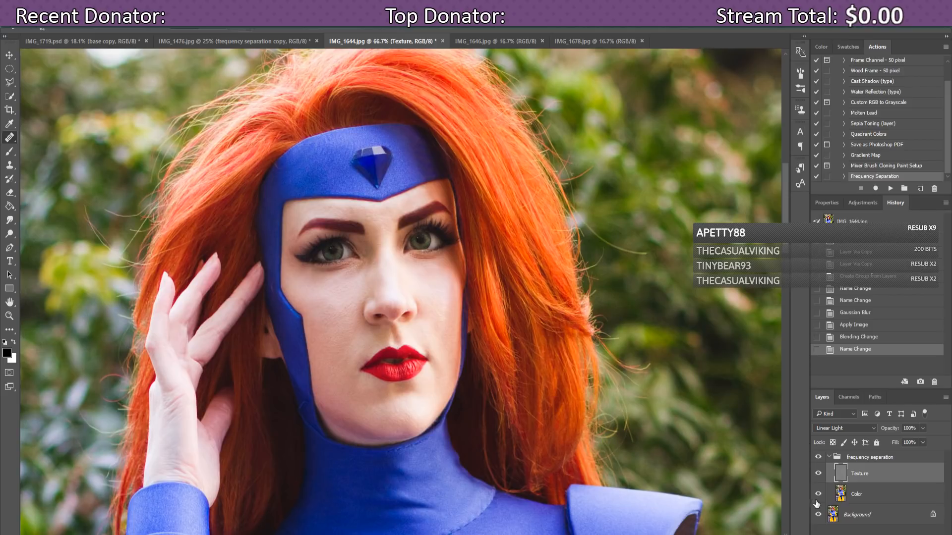
{"action": "left_click", "coordinate": [818, 474]}
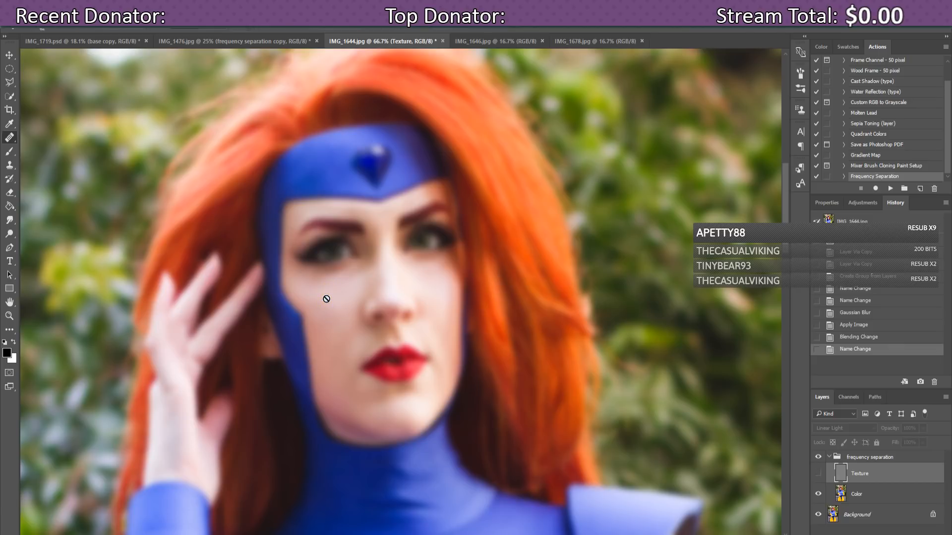
Step: Dismiss the hidden-layer error, target the Color layer, and heal blotchy tones across the cheek
{"action": "left_click", "coordinate": [326, 298]}
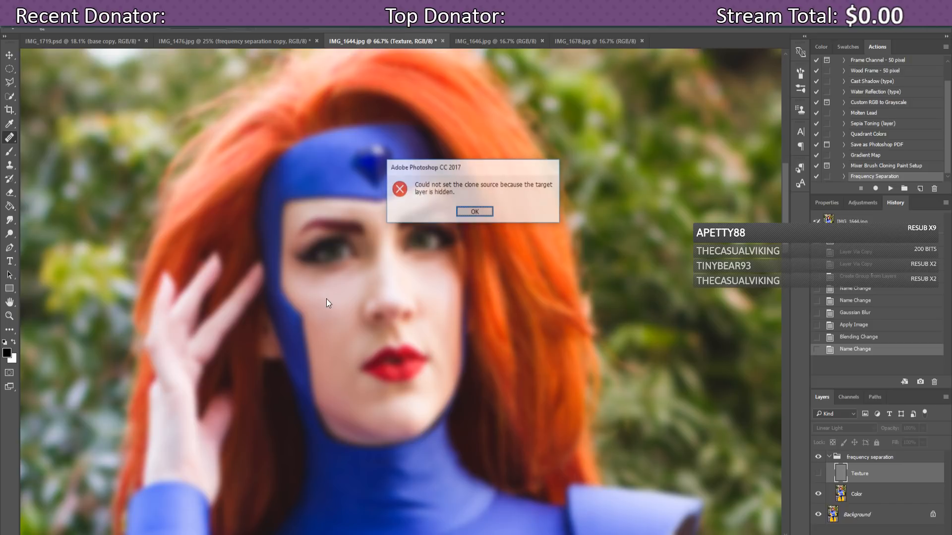
{"action": "left_click", "coordinate": [468, 214]}
{"action": "left_click", "coordinate": [863, 495]}
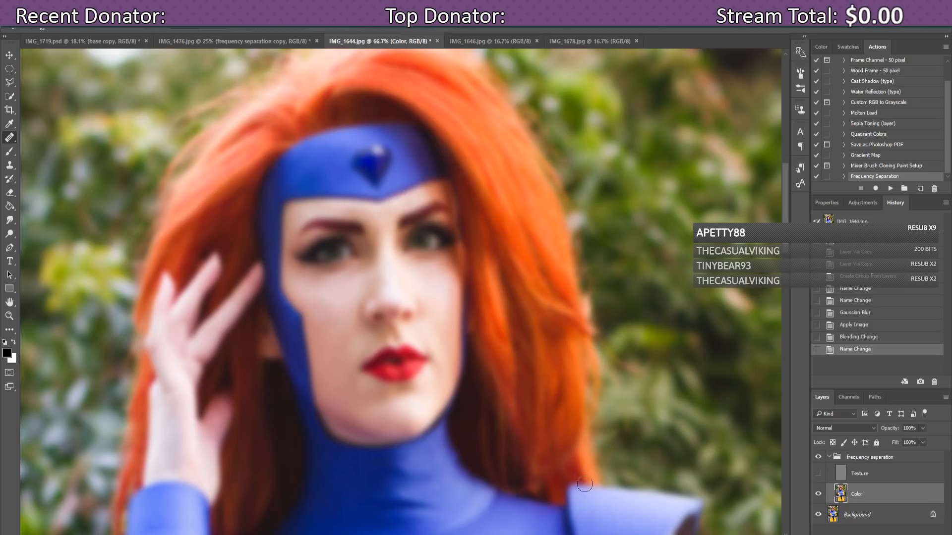
{"action": "left_click", "coordinate": [324, 302]}
{"action": "left_click", "coordinate": [323, 305]}
{"action": "left_click", "coordinate": [326, 309]}
{"action": "left_click", "coordinate": [318, 303]}
{"action": "left_click", "coordinate": [318, 307]}
{"action": "left_click", "coordinate": [322, 313]}
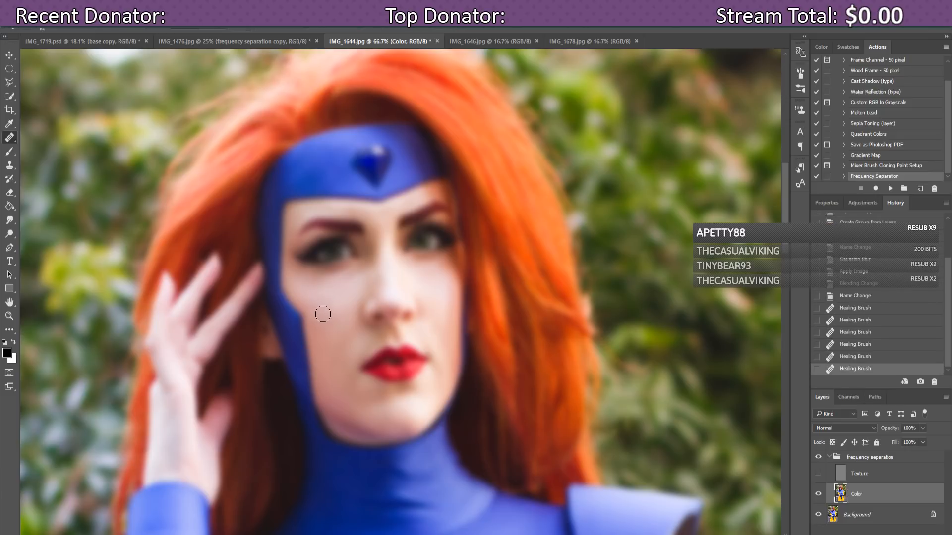
{"action": "left_click", "coordinate": [326, 315]}
{"action": "left_click", "coordinate": [331, 315]}
{"action": "left_click", "coordinate": [336, 318]}
{"action": "left_click", "coordinate": [340, 310]}
{"action": "left_click", "coordinate": [343, 313]}
Step: Continue healing the remaining blotchy patches on the cheek beside the nose
{"action": "left_click", "coordinate": [332, 305]}
{"action": "left_click", "coordinate": [332, 305]}
{"action": "left_click", "coordinate": [340, 315]}
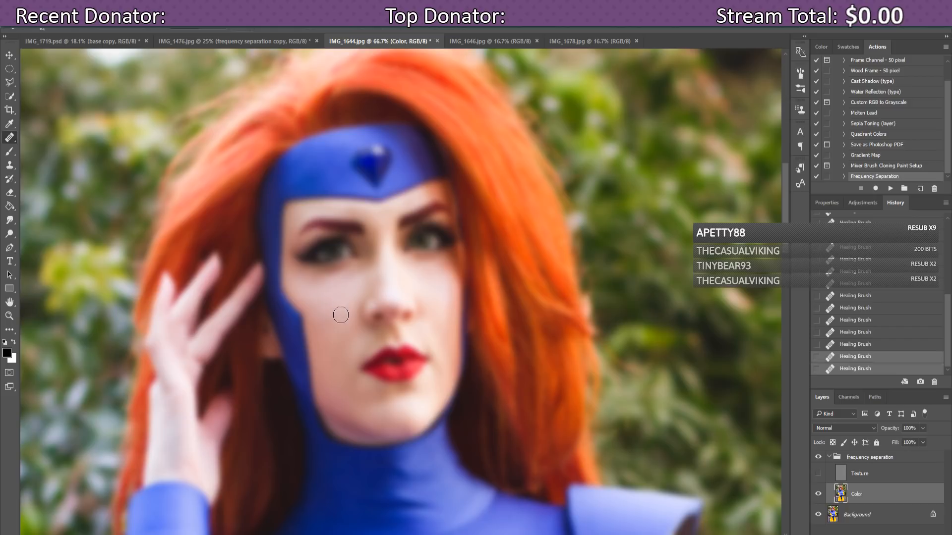
{"action": "left_click", "coordinate": [339, 317]}
{"action": "left_click", "coordinate": [332, 317]}
{"action": "left_click", "coordinate": [332, 321]}
{"action": "left_click", "coordinate": [336, 321]}
{"action": "left_click", "coordinate": [340, 312]}
Step: Sample clean skin as a new source and heal the cheek down to its lower part
{"action": "left_click", "coordinate": [331, 305]}
{"action": "left_click", "coordinate": [326, 307]}
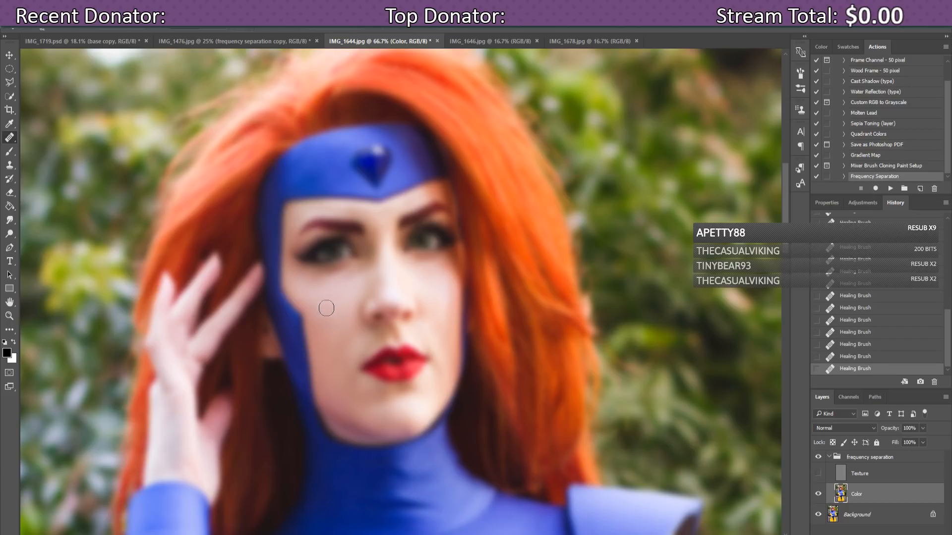
{"action": "left_click", "coordinate": [346, 294], "text": "alt"}
{"action": "left_click", "coordinate": [334, 305]}
{"action": "left_click", "coordinate": [333, 315]}
{"action": "left_click", "coordinate": [340, 310]}
{"action": "left_click", "coordinate": [323, 303]}
{"action": "left_click", "coordinate": [324, 315]}
Step: Reduce the Healing Brush size to 49 px
{"action": "left_click", "coordinate": [45, 28]}
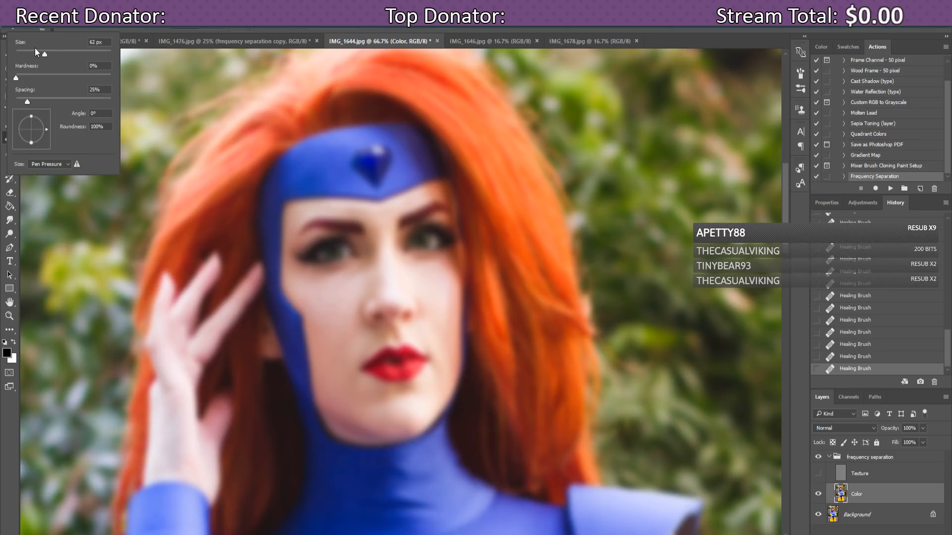
{"action": "left_click", "coordinate": [39, 50]}
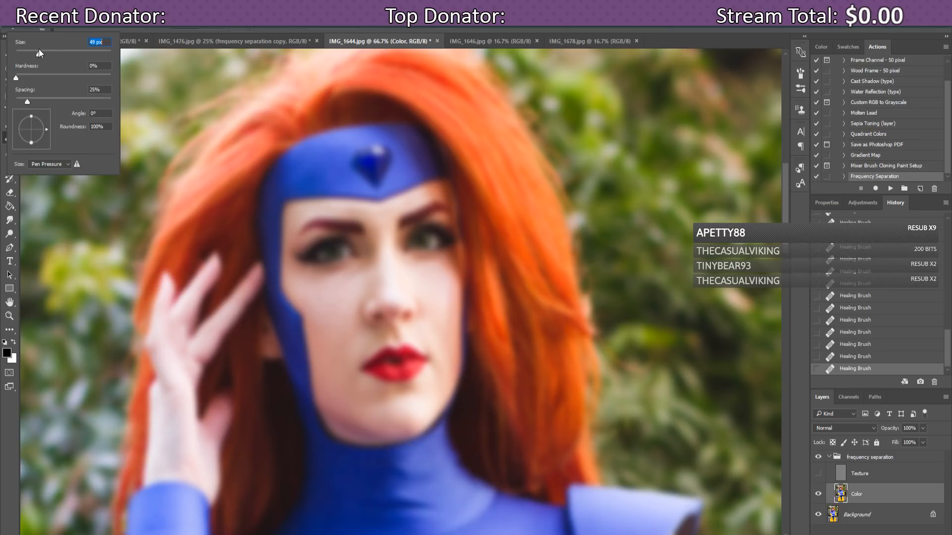
{"action": "left_click", "coordinate": [424, 286]}
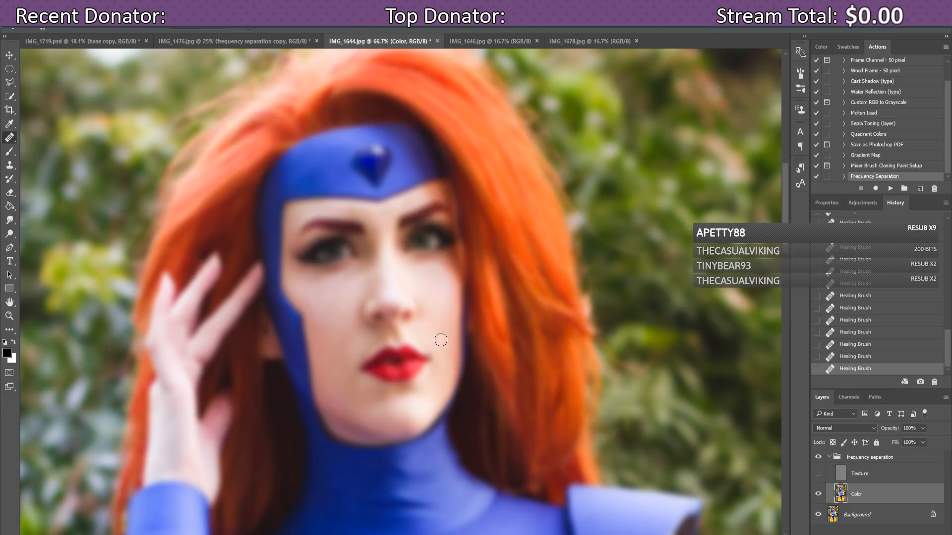
Step: Toggle the frequency separation group and Texture layer for before/after, finishing with Texture visible
{"action": "left_click", "coordinate": [818, 473]}
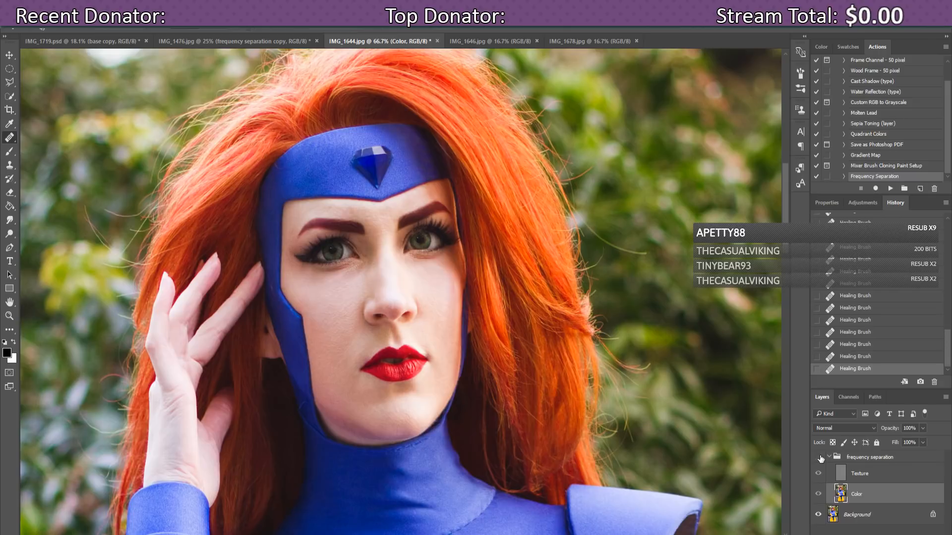
{"action": "left_click", "coordinate": [818, 457]}
{"action": "left_click", "coordinate": [819, 457]}
{"action": "left_click", "coordinate": [818, 457]}
{"action": "left_click", "coordinate": [818, 457]}
{"action": "left_click", "coordinate": [819, 473]}
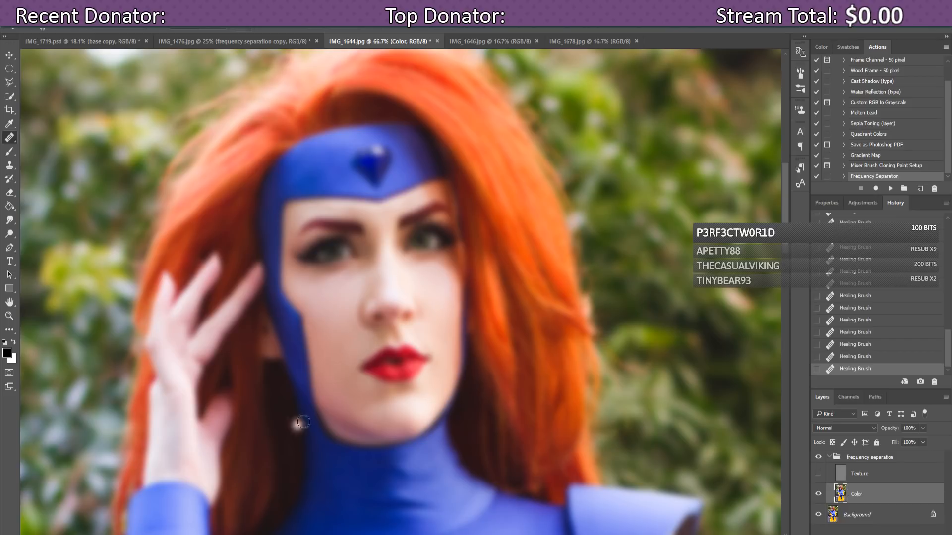
{"action": "left_click", "coordinate": [817, 474]}
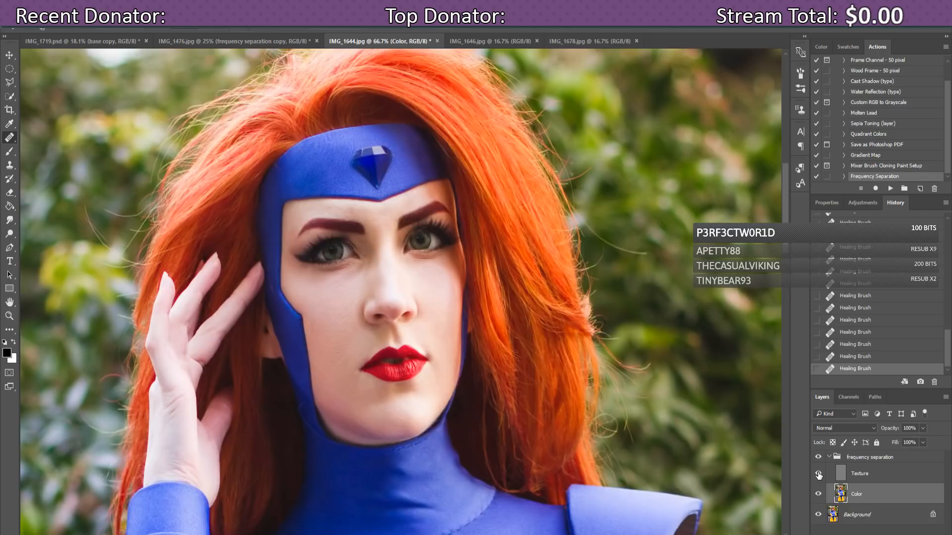
Step: Hide Texture, undo one stroke, then heal the chin blemish, neck glint and left-temple spot
{"action": "left_click", "coordinate": [818, 473]}
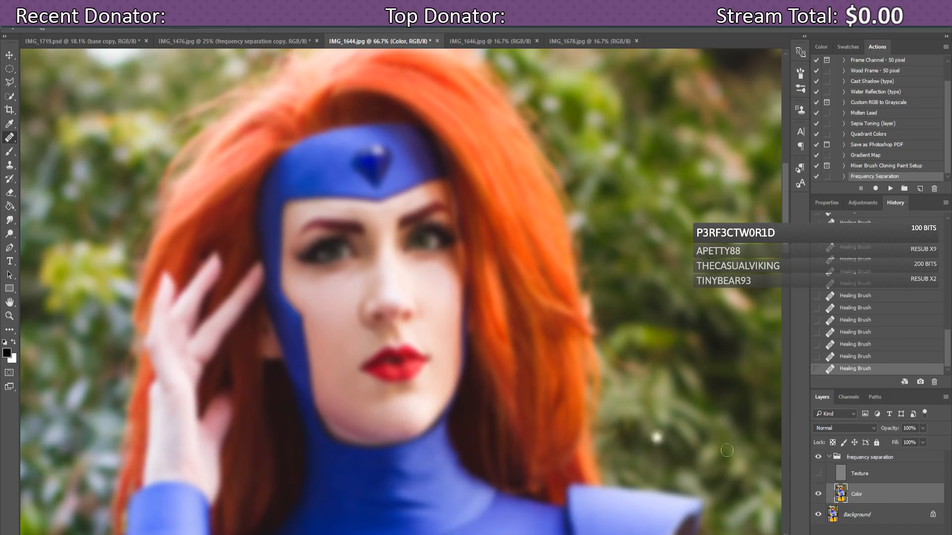
{"action": "left_click", "coordinate": [847, 357]}
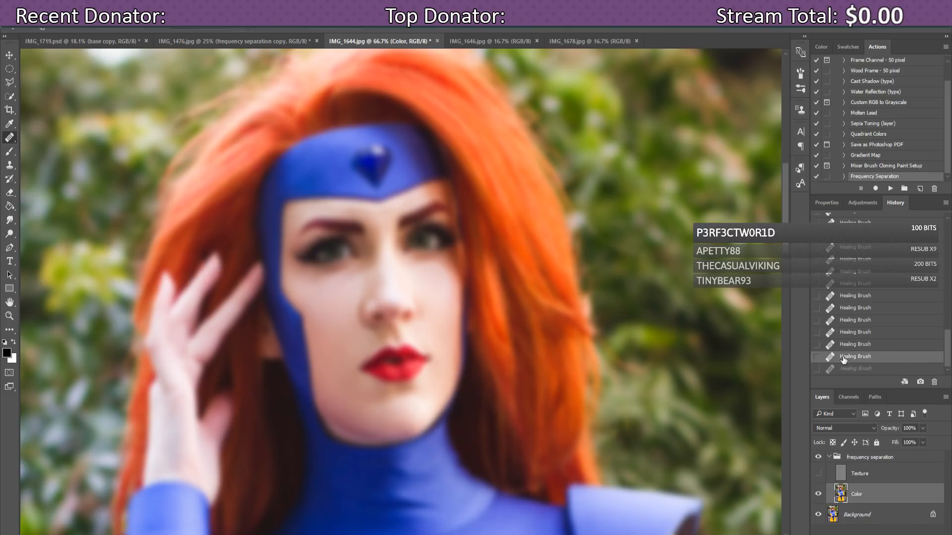
{"action": "left_click", "coordinate": [403, 426]}
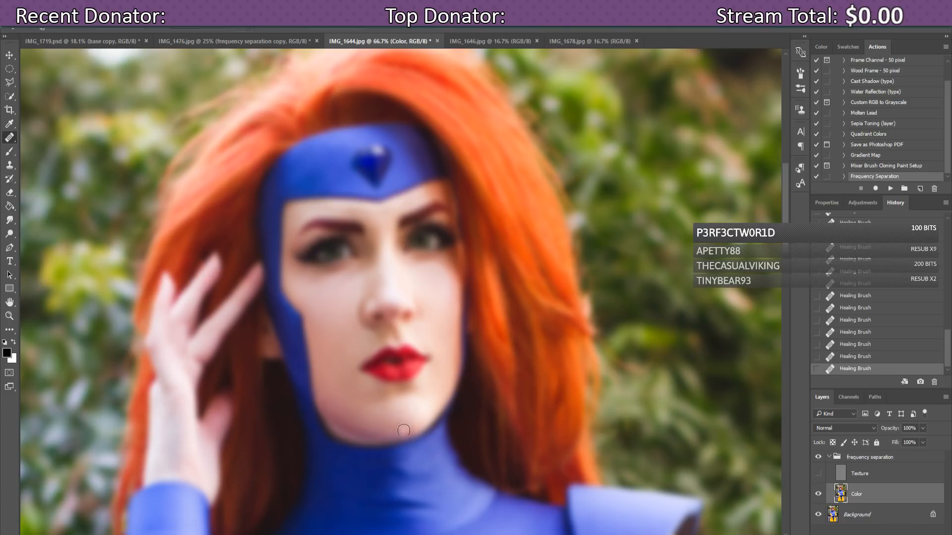
{"action": "left_click", "coordinate": [471, 405]}
{"action": "left_click", "coordinate": [276, 251]}
Step: Show the Texture layer again and make it the active layer
{"action": "left_click", "coordinate": [818, 474]}
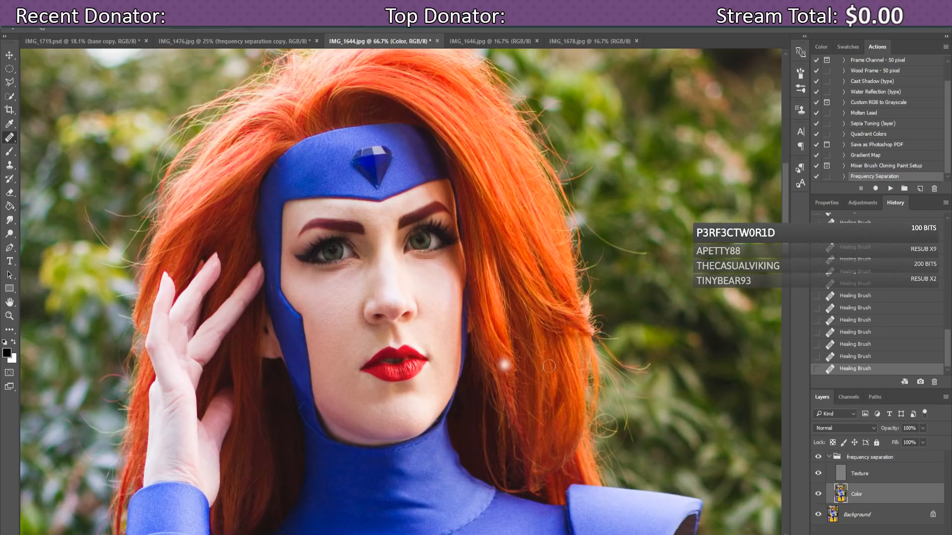
{"action": "left_click", "coordinate": [881, 477]}
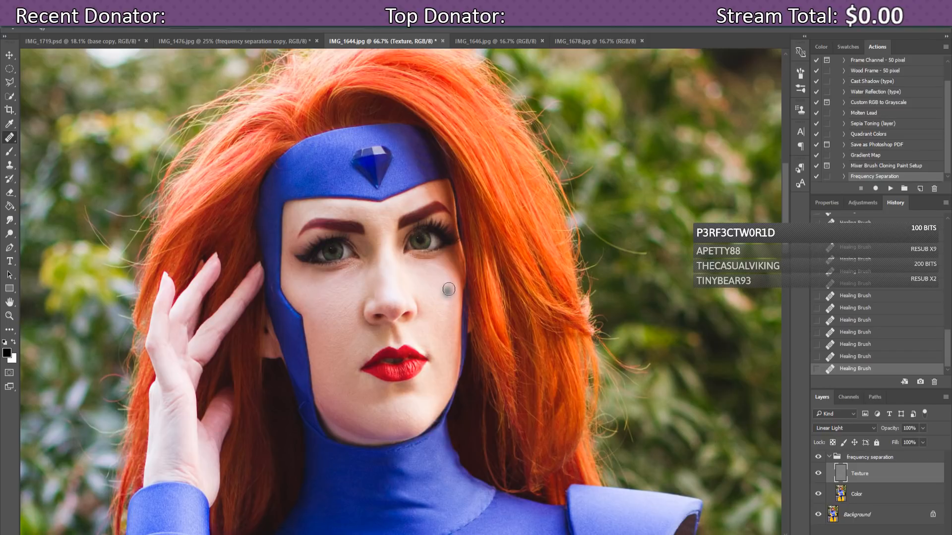
Step: Step back and forth through the recent Healing Brush states in History to compare them
{"action": "left_click", "coordinate": [855, 345]}
{"action": "left_click", "coordinate": [861, 357]}
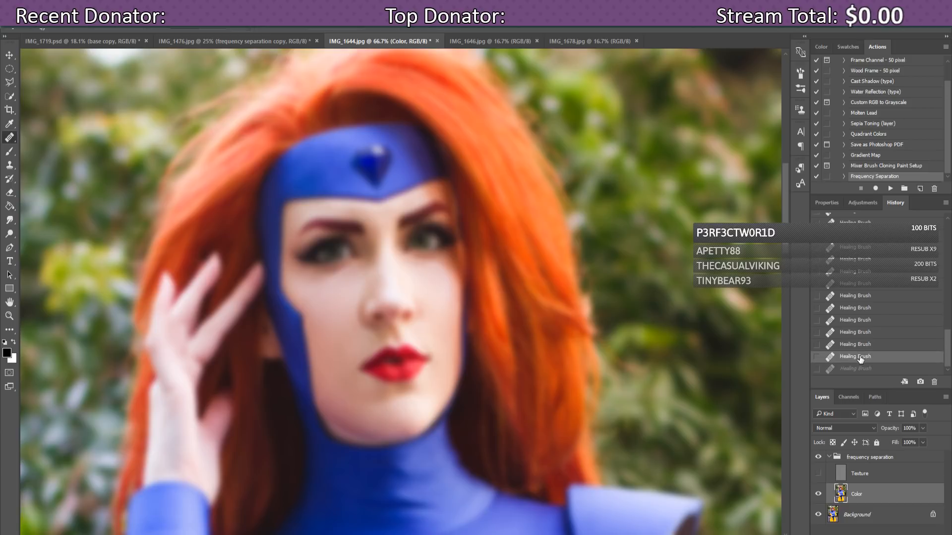
{"action": "left_click", "coordinate": [860, 369]}
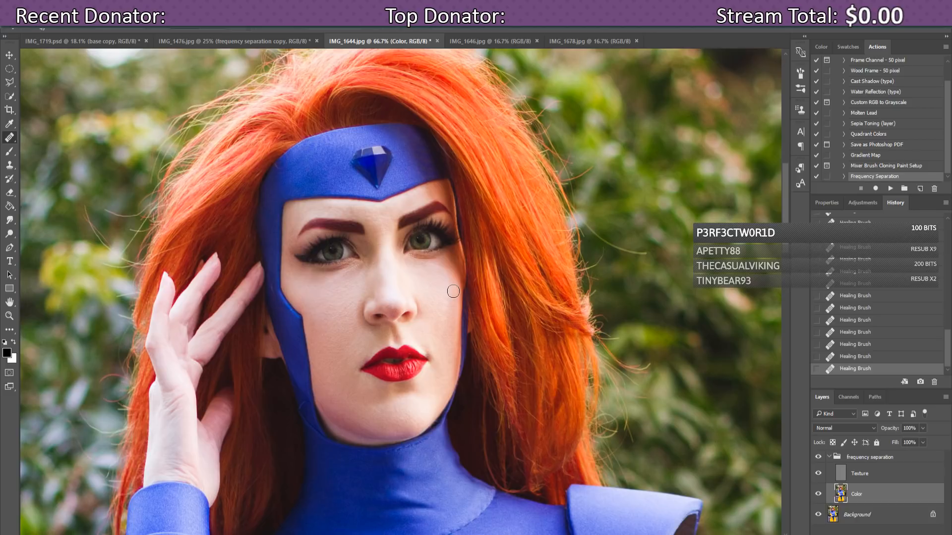
{"action": "left_click", "coordinate": [846, 357]}
{"action": "left_click", "coordinate": [862, 336]}
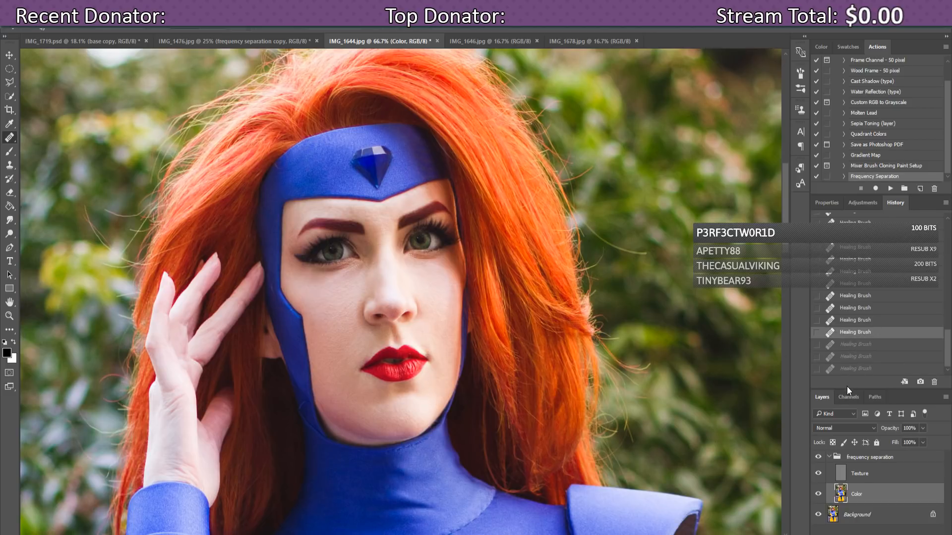
{"action": "left_click", "coordinate": [868, 346]}
{"action": "left_click", "coordinate": [873, 361]}
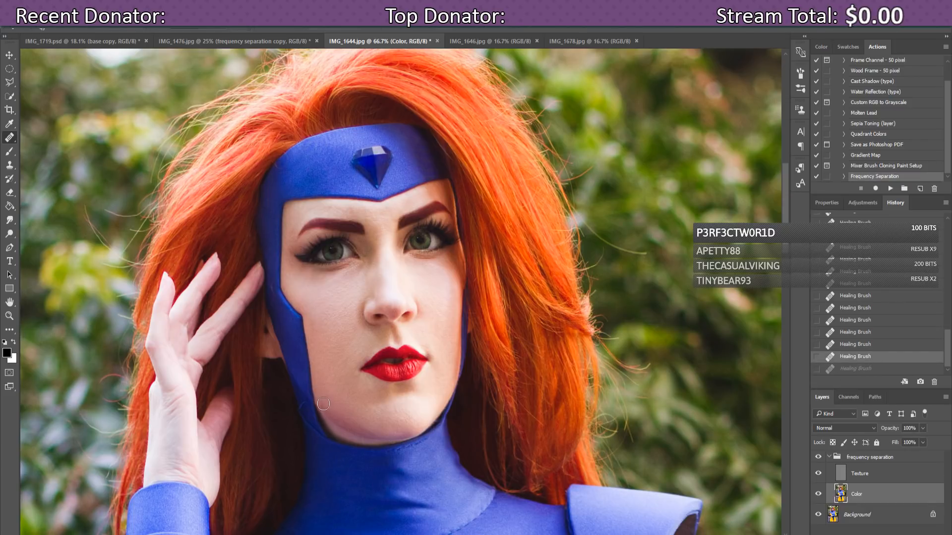
Step: Try a jaw healing dab, undo it, zoom in, leave the last stroke undone, and select the group
{"action": "left_click", "coordinate": [323, 404]}
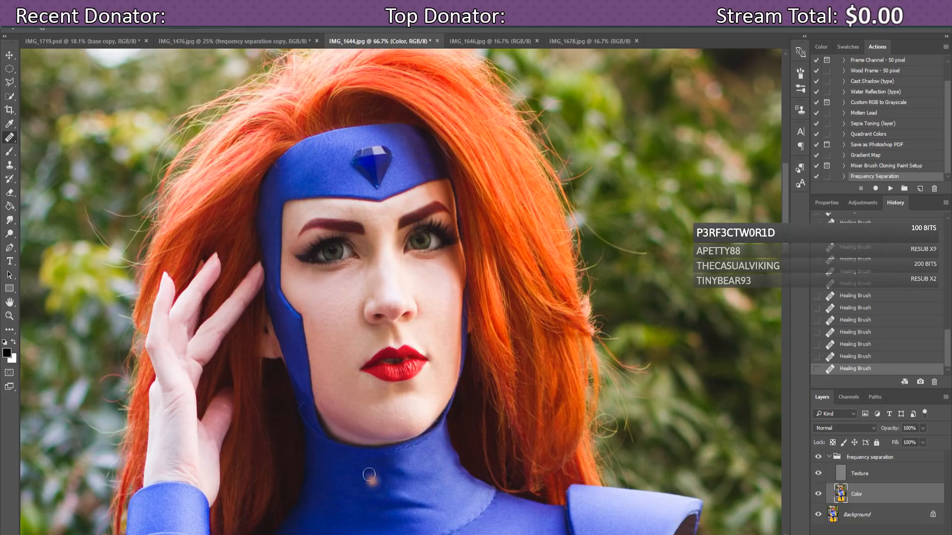
{"action": "left_click", "coordinate": [854, 357]}
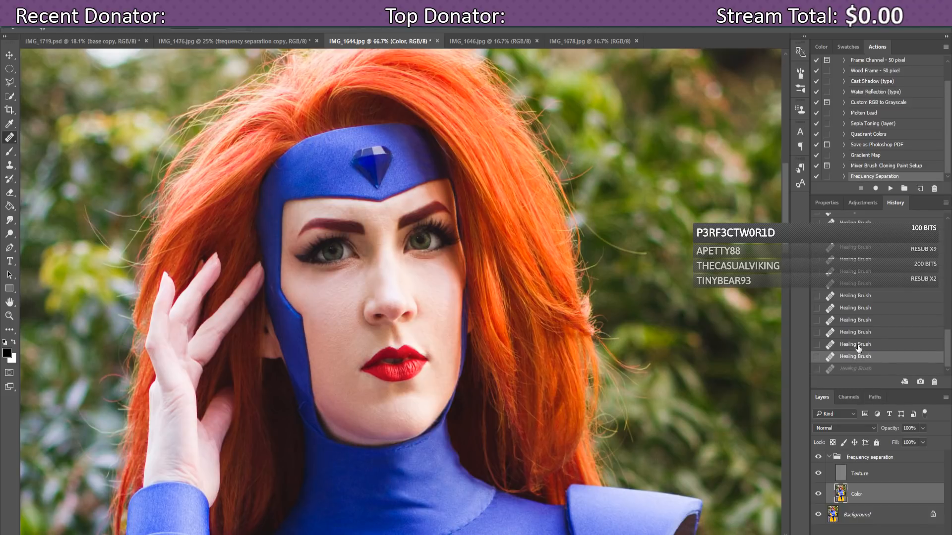
{"action": "left_click", "coordinate": [858, 345]}
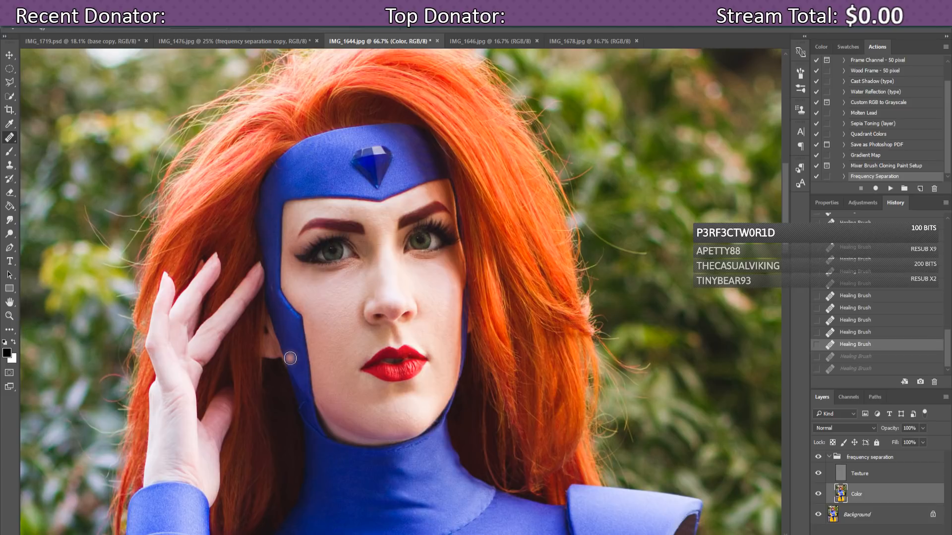
{"action": "key", "text": "ctrl+plus"}
{"action": "key", "text": "ctrl+plus"}
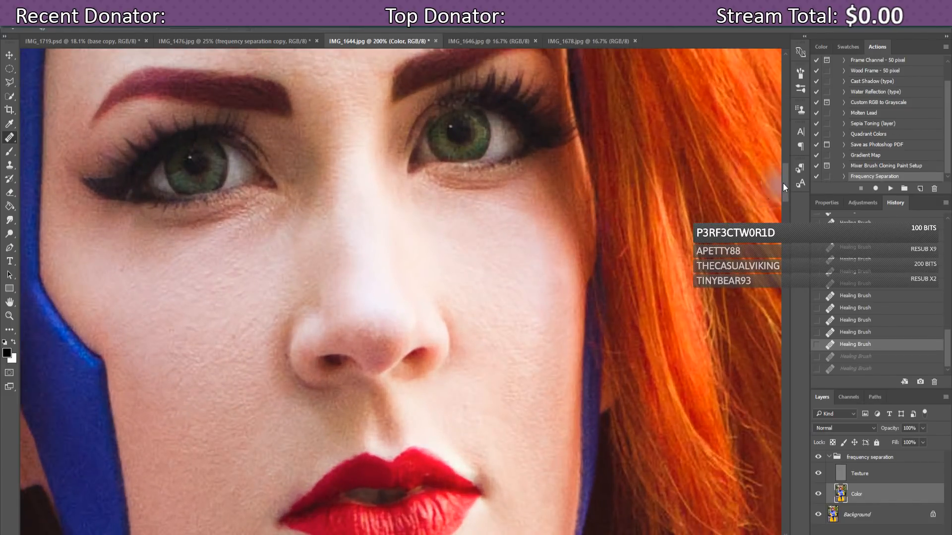
{"action": "left_click_drag", "start_coordinate": [785, 183], "coordinate": [784, 200]}
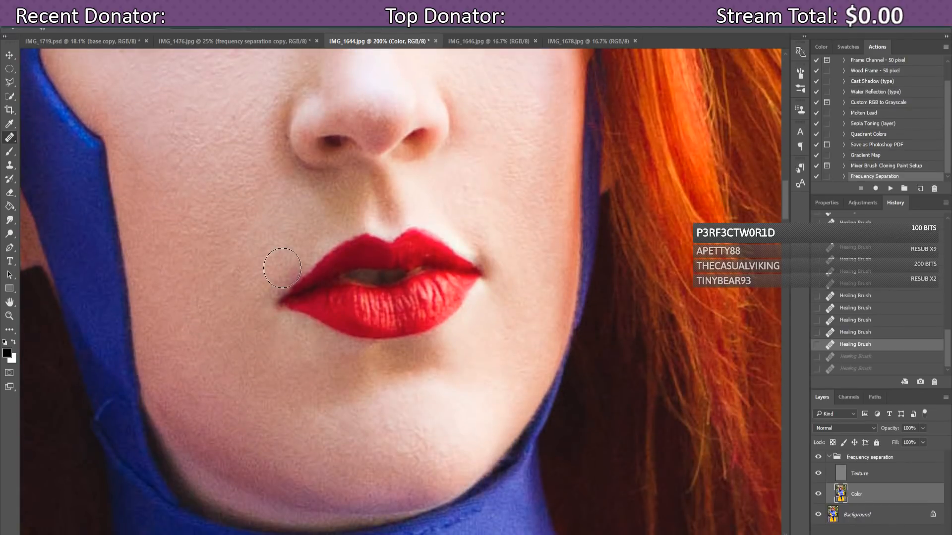
{"action": "key", "text": "ctrl+shift+z"}
{"action": "key", "text": "ctrl+shift+z"}
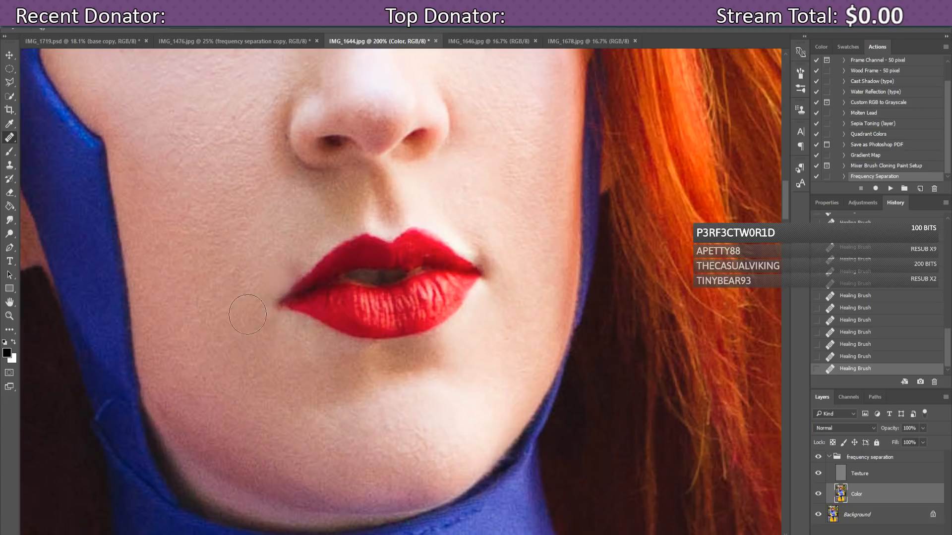
{"action": "key", "text": "ctrl+z"}
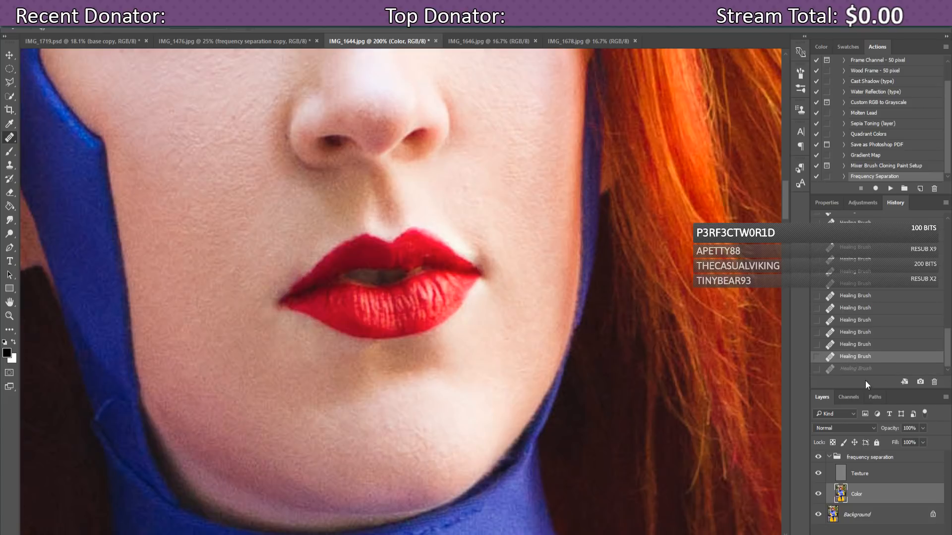
{"action": "left_click", "coordinate": [850, 457]}
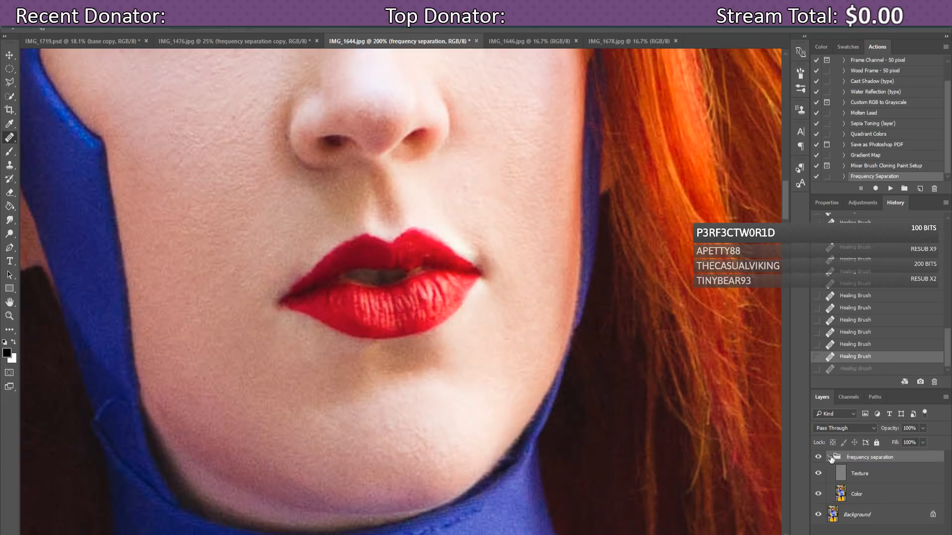
Step: Collapse the frequency separation group, duplicate it with Ctrl+J, and merge the copy via Merge Group
{"action": "left_click", "coordinate": [829, 457]}
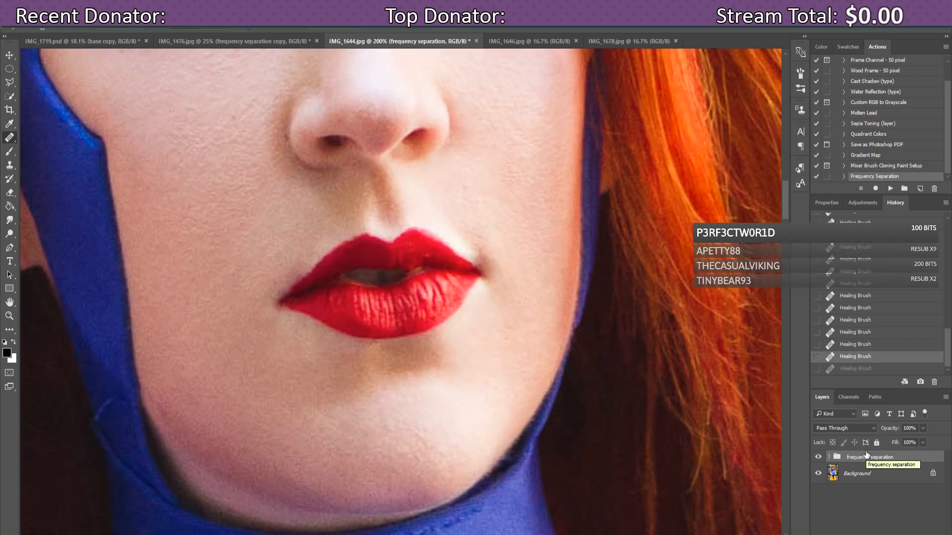
{"action": "key", "text": "ctrl+j"}
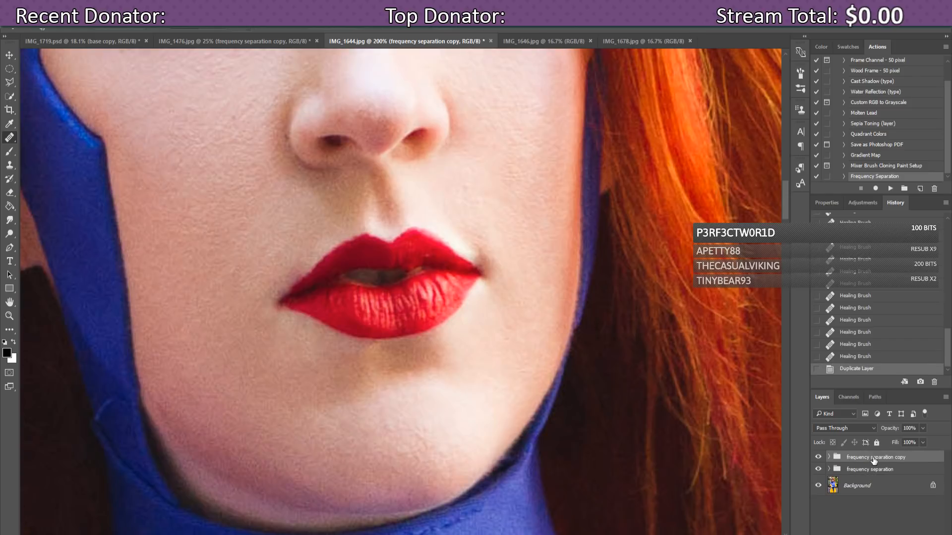
{"action": "right_click", "coordinate": [874, 457]}
{"action": "left_click", "coordinate": [863, 356]}
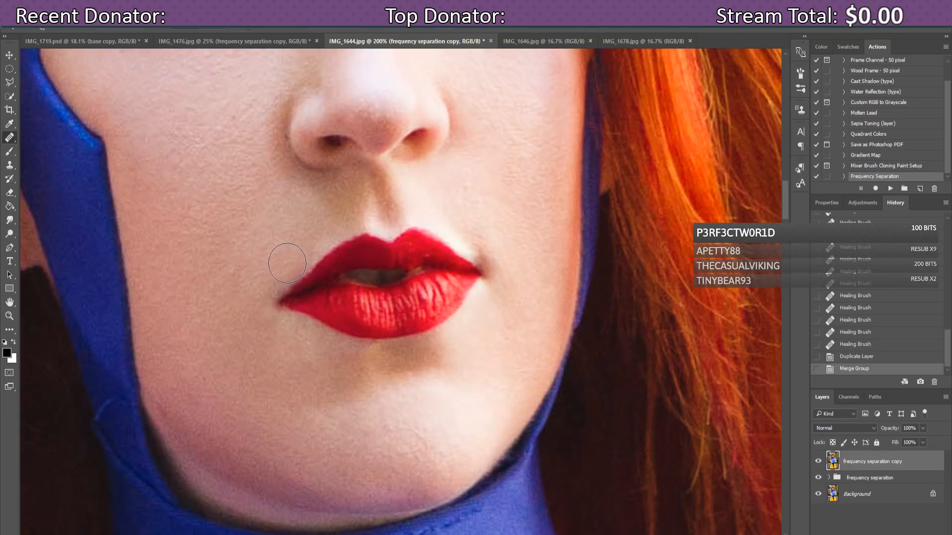
Step: Try healing spots below and left of the lips with the Spot Healing Brush
{"action": "left_click", "coordinate": [330, 334]}
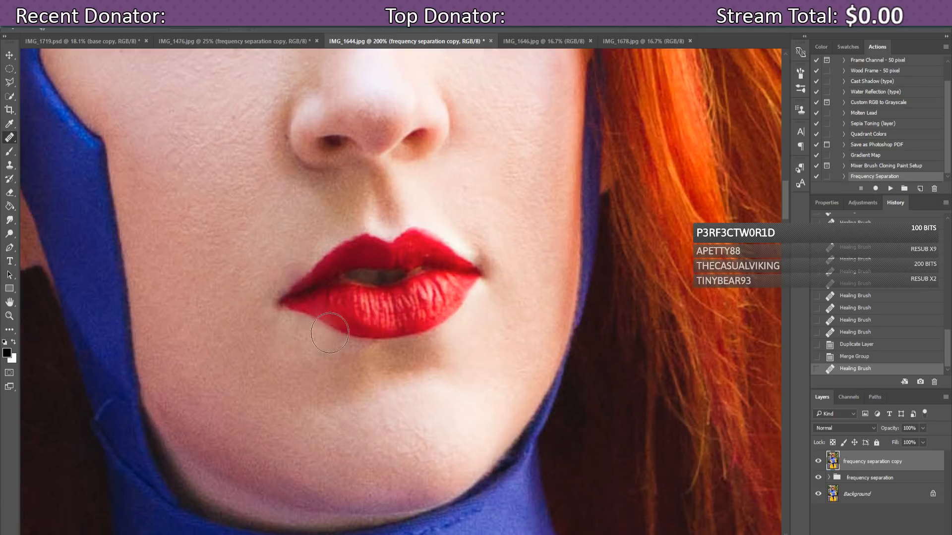
{"action": "left_click", "coordinate": [877, 357]}
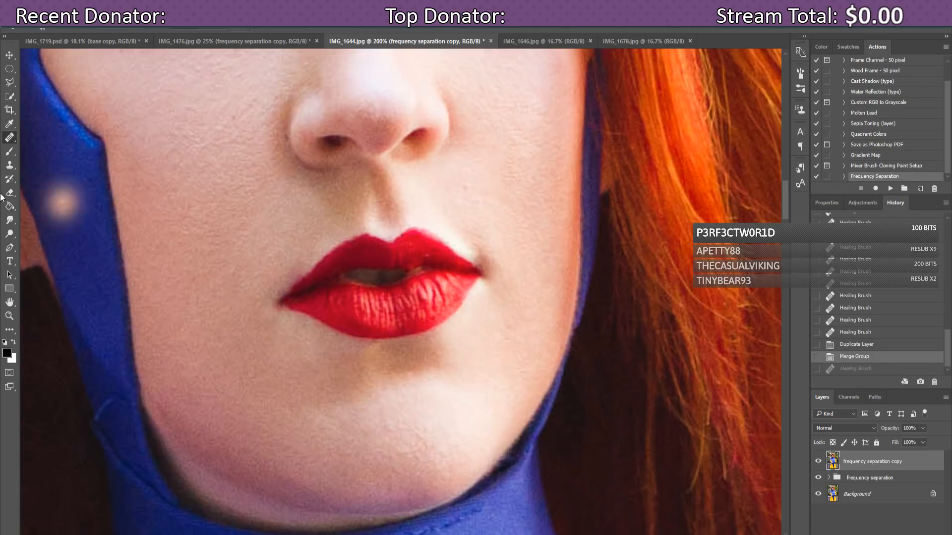
{"action": "right_click", "coordinate": [10, 139]}
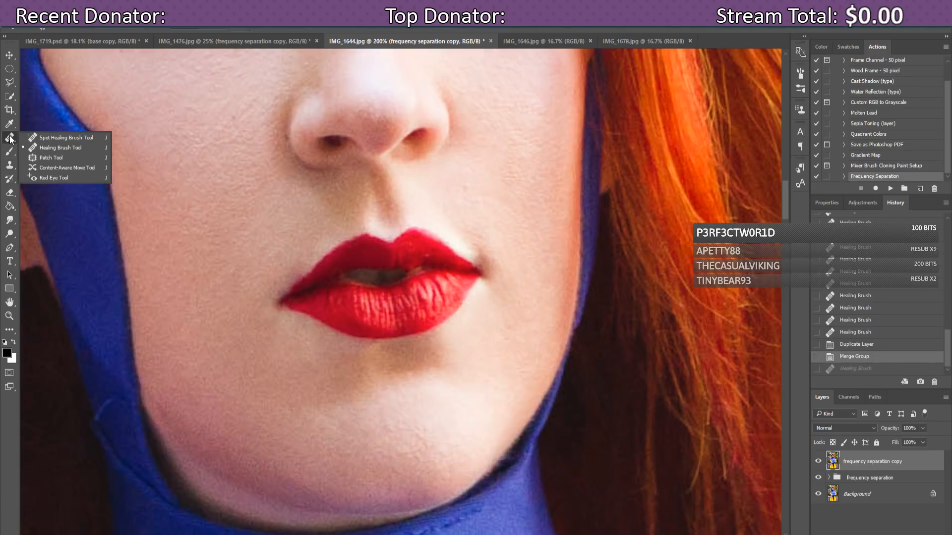
{"action": "left_click", "coordinate": [31, 145]}
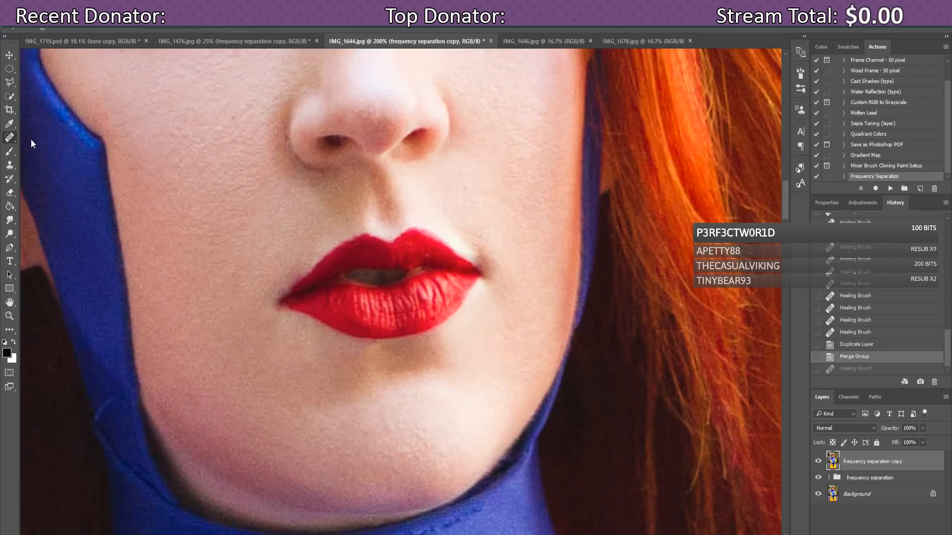
{"action": "left_click", "coordinate": [295, 272]}
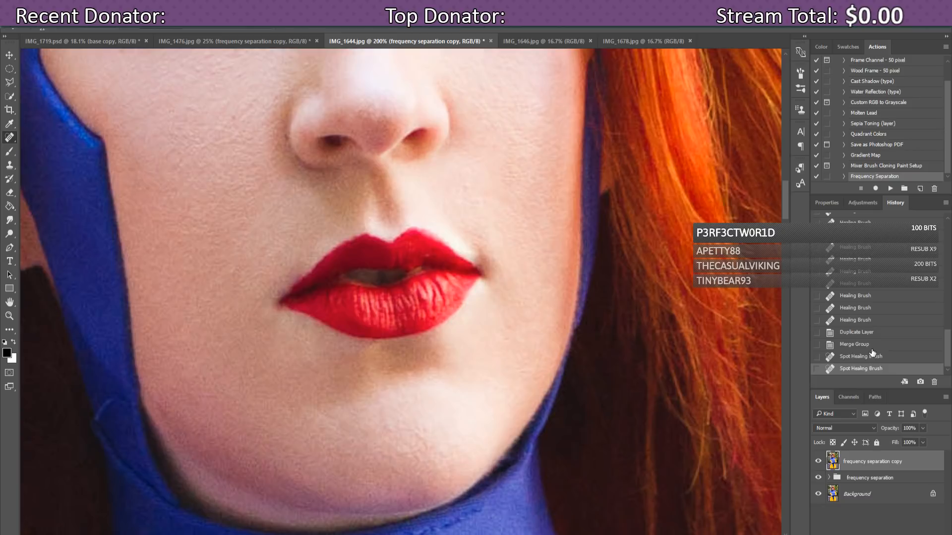
Step: Revert those edits and clone clean skin over the left lip corner, undoing the last stroke
{"action": "left_click", "coordinate": [870, 354]}
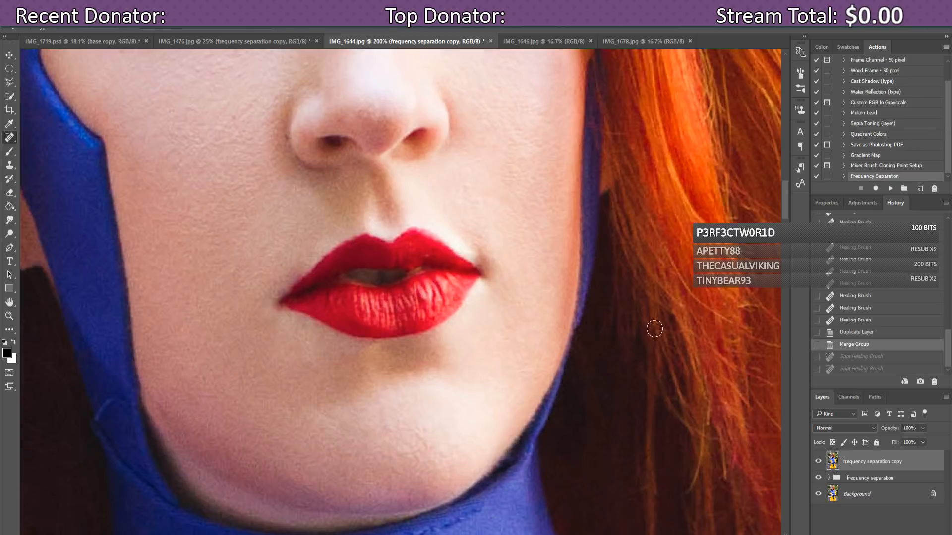
{"action": "right_click", "coordinate": [11, 139]}
{"action": "left_click", "coordinate": [10, 165]}
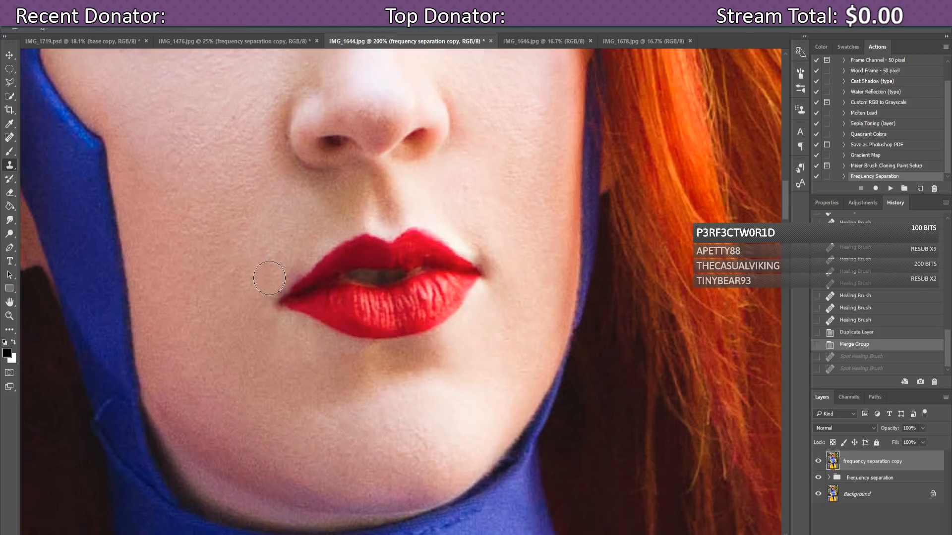
{"action": "left_click", "coordinate": [303, 250], "text": "alt"}
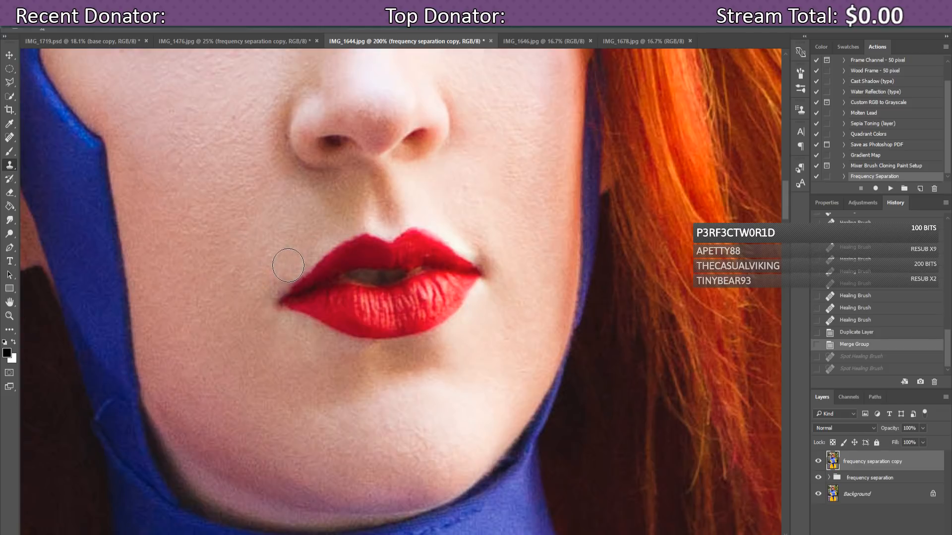
{"action": "left_click", "coordinate": [294, 261]}
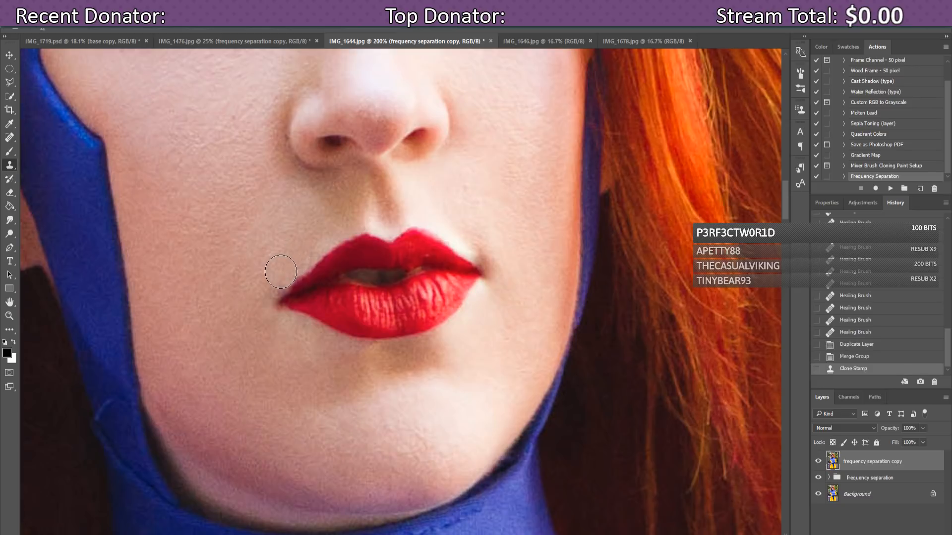
{"action": "left_click", "coordinate": [282, 272]}
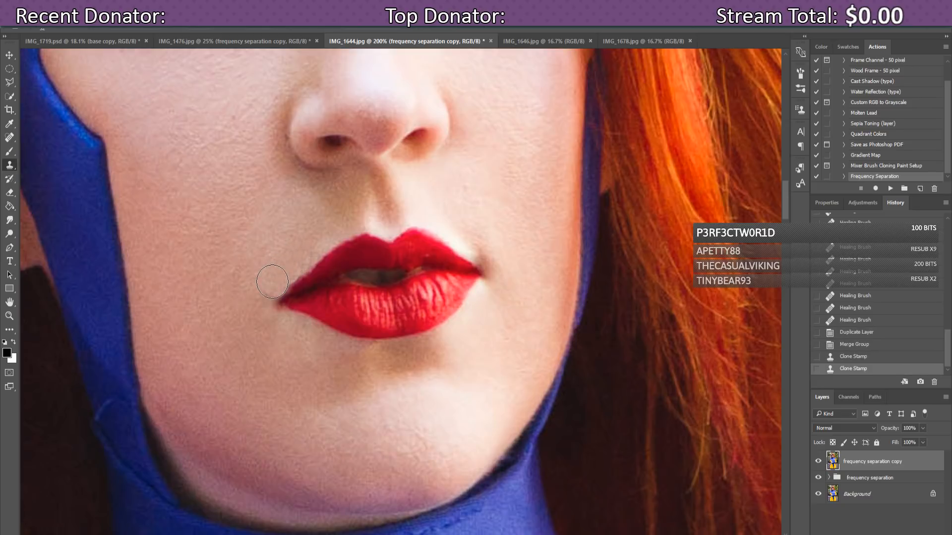
{"action": "left_click", "coordinate": [868, 358]}
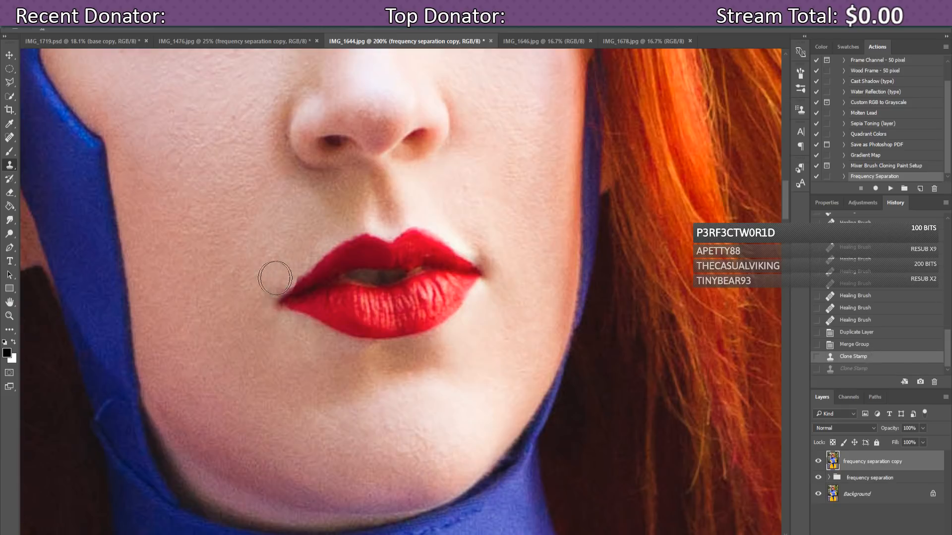
Step: Spot-heal the blemishes at the left lip corner and the skin just above it
{"action": "left_click", "coordinate": [10, 137]}
{"action": "left_click", "coordinate": [288, 278]}
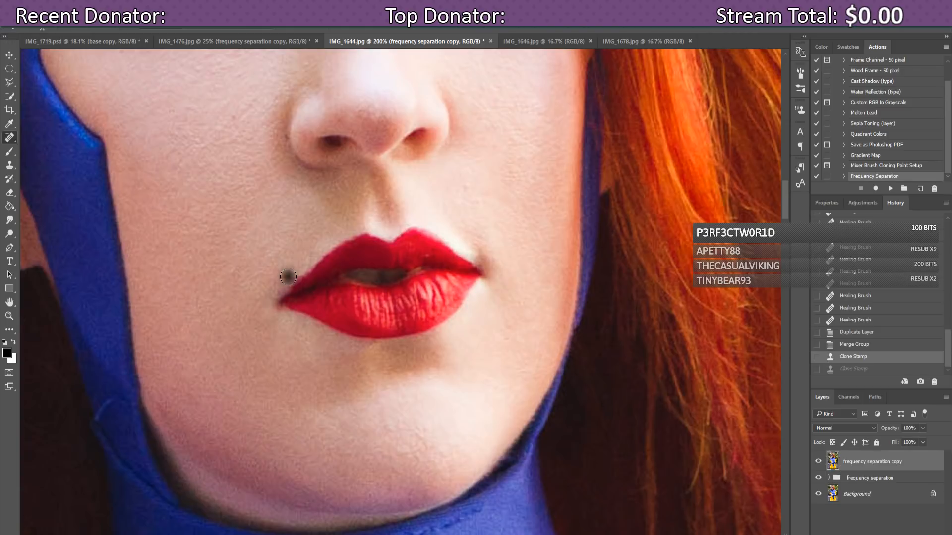
{"action": "left_click", "coordinate": [293, 273]}
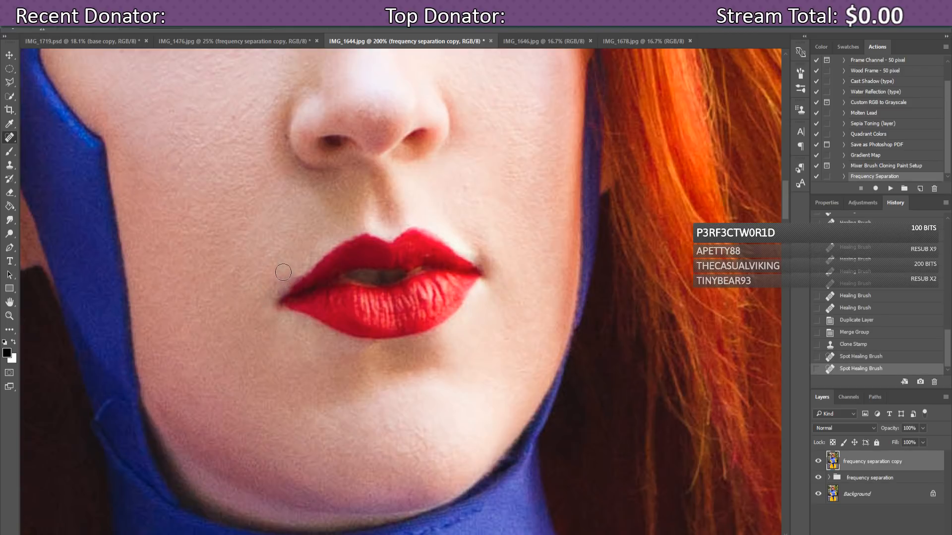
{"action": "left_click", "coordinate": [281, 281]}
{"action": "left_click", "coordinate": [285, 290]}
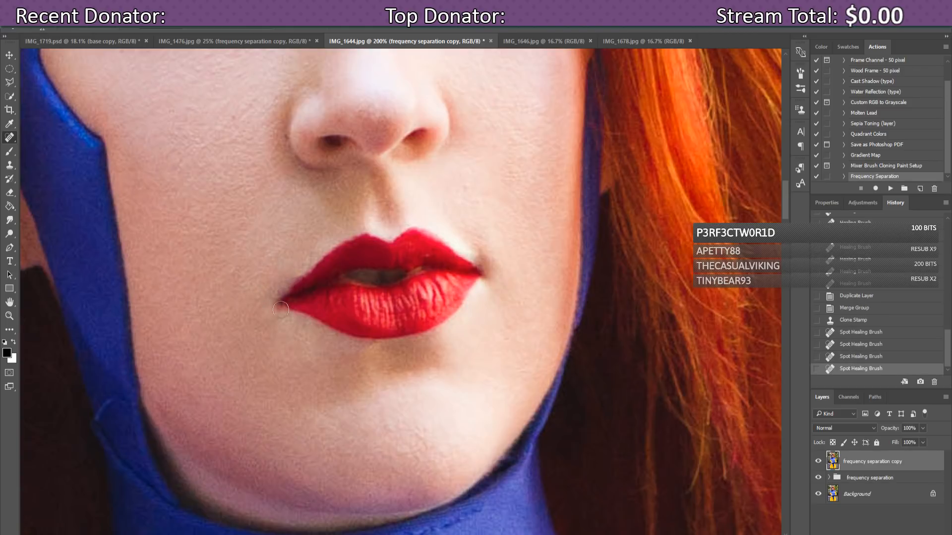
{"action": "left_click", "coordinate": [297, 271]}
{"action": "left_click", "coordinate": [298, 272]}
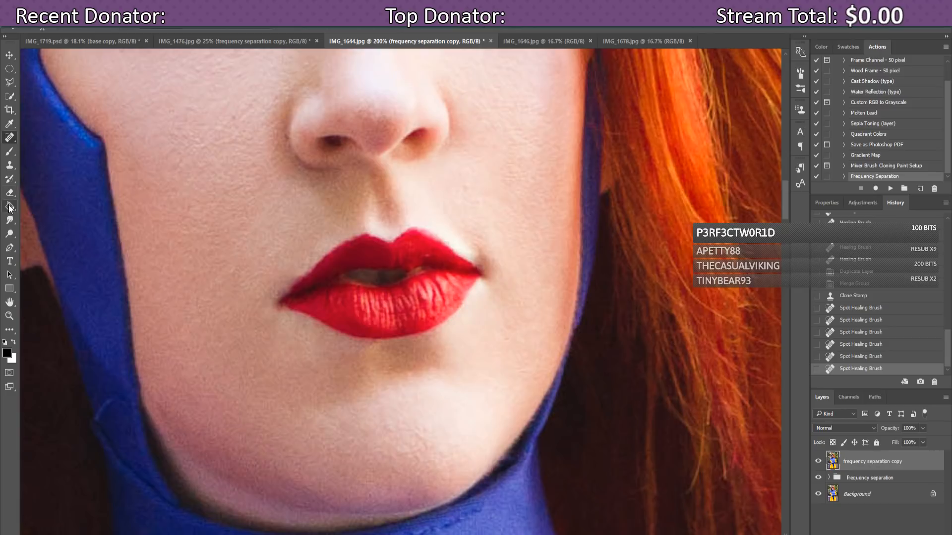
{"action": "left_click", "coordinate": [11, 234]}
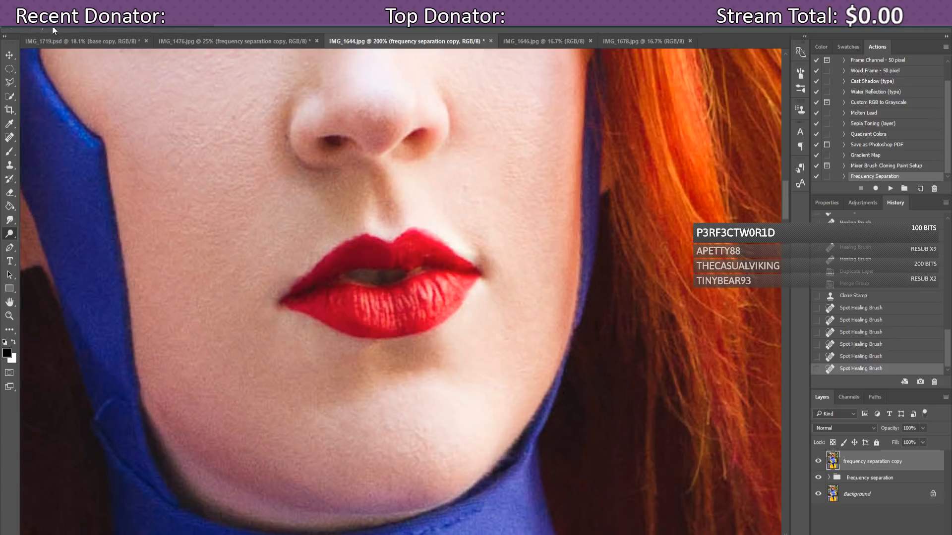
Step: Dodge the skin at the left lip corner to lighten it
{"action": "right_click", "coordinate": [55, 62]}
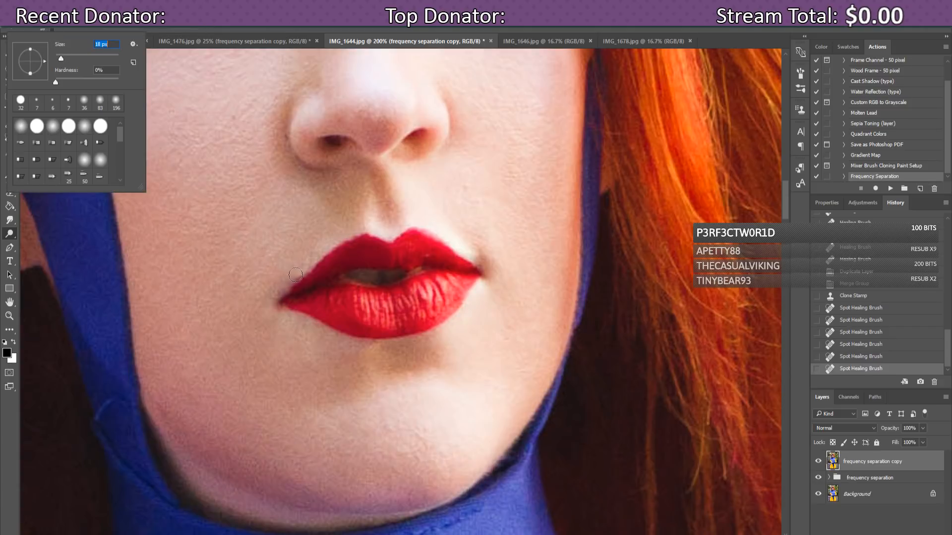
{"action": "left_click", "coordinate": [295, 276]}
{"action": "left_click", "coordinate": [291, 278]}
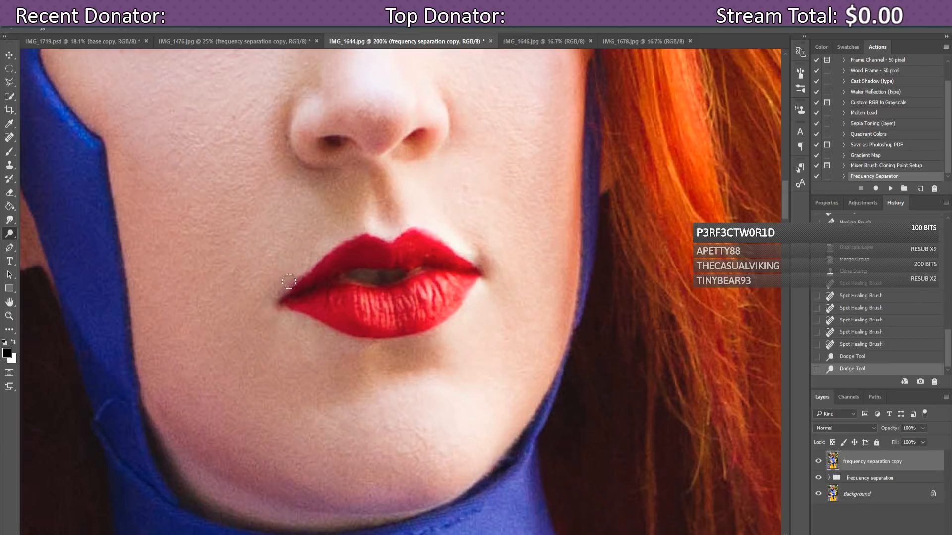
{"action": "left_click", "coordinate": [288, 278]}
{"action": "left_click", "coordinate": [292, 275]}
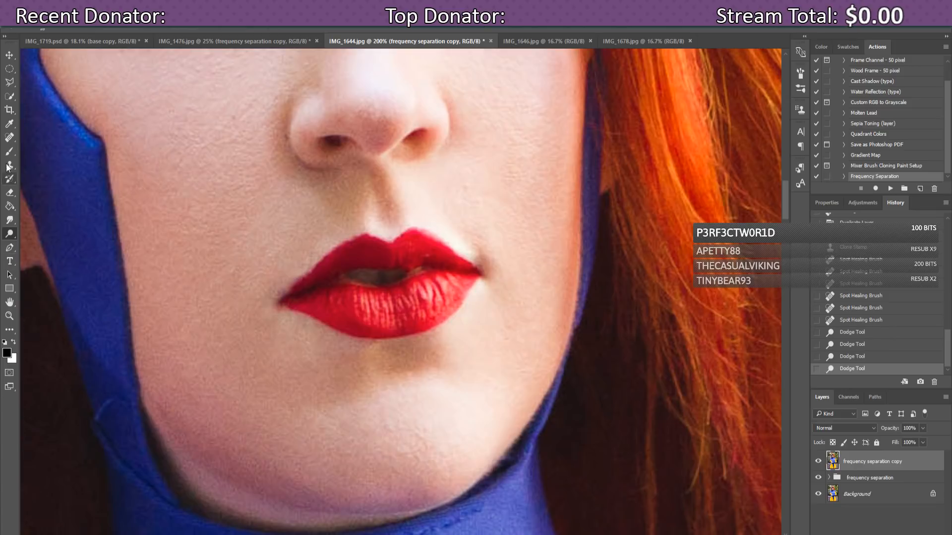
Step: Shrink the brush from 32 px to 18 px and clone clean skin over the lip corner
{"action": "left_click", "coordinate": [10, 141]}
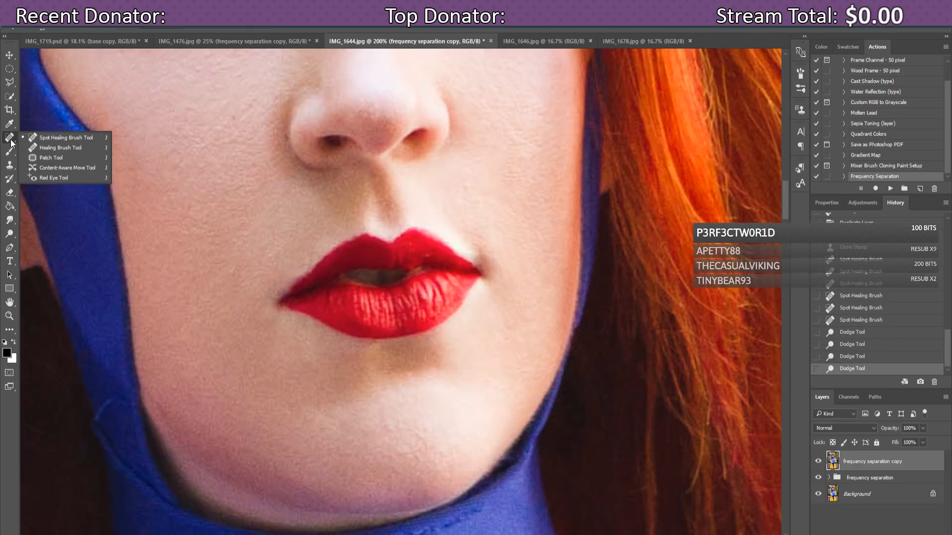
{"action": "left_click", "coordinate": [11, 143]}
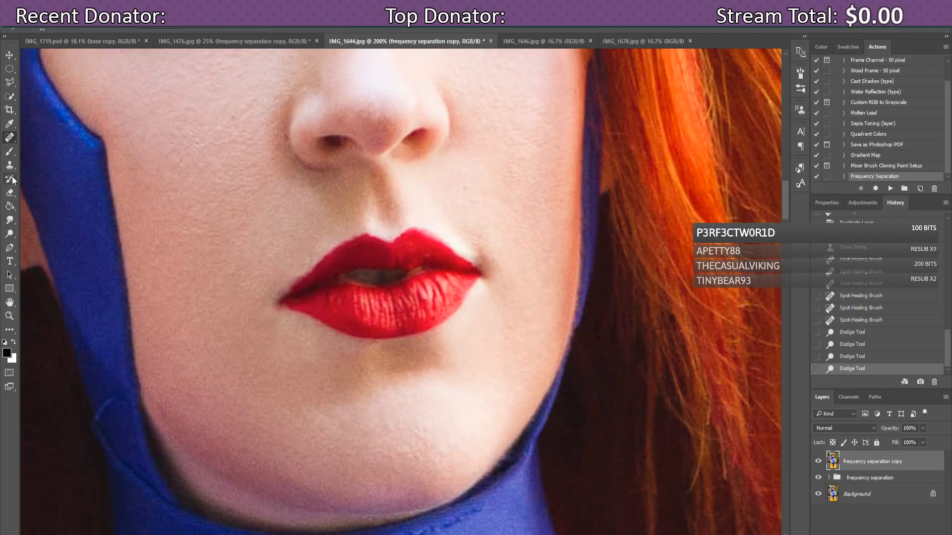
{"action": "right_click", "coordinate": [57, 47]}
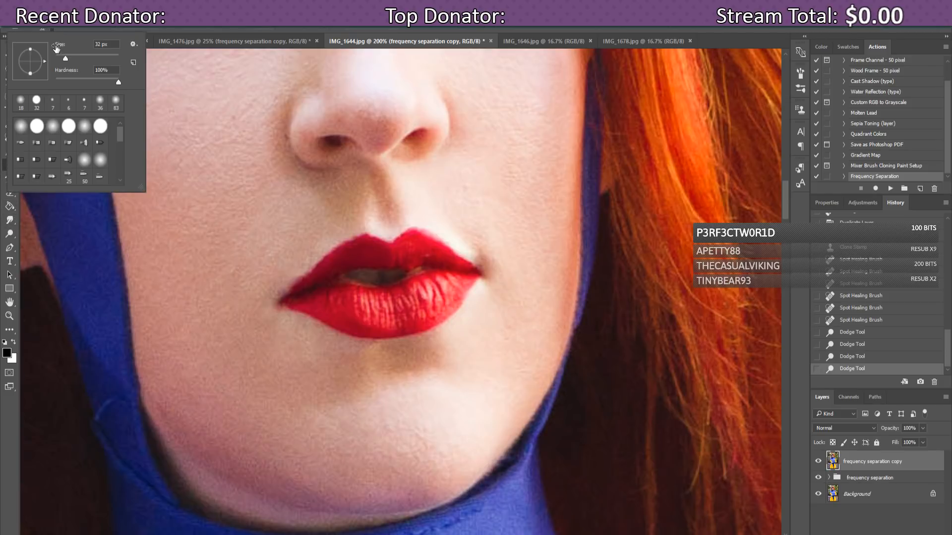
{"action": "left_click_drag", "start_coordinate": [64, 55], "coordinate": [61, 55]}
{"action": "key", "text": "s"}
{"action": "left_click", "coordinate": [282, 277], "text": "alt"}
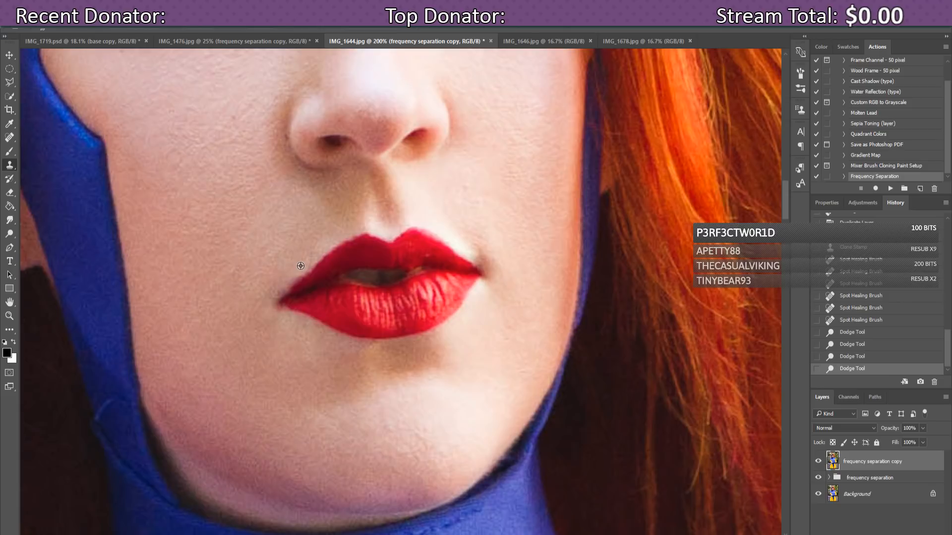
{"action": "left_click", "coordinate": [302, 267], "text": "alt"}
{"action": "left_click", "coordinate": [296, 273]}
{"action": "left_click", "coordinate": [289, 277]}
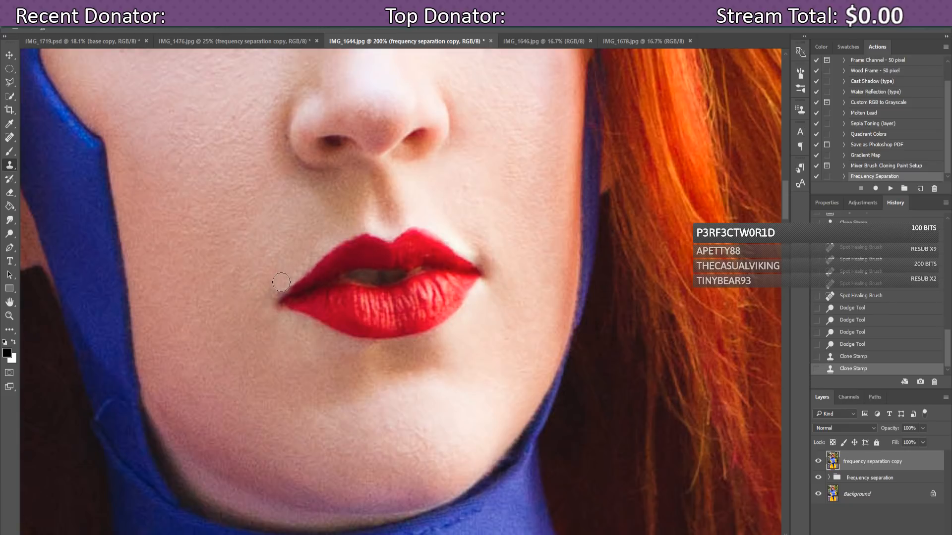
{"action": "left_click", "coordinate": [283, 283]}
Step: Spot-heal the skin beside the lip corner and along the left lip edge
{"action": "left_click", "coordinate": [8, 139]}
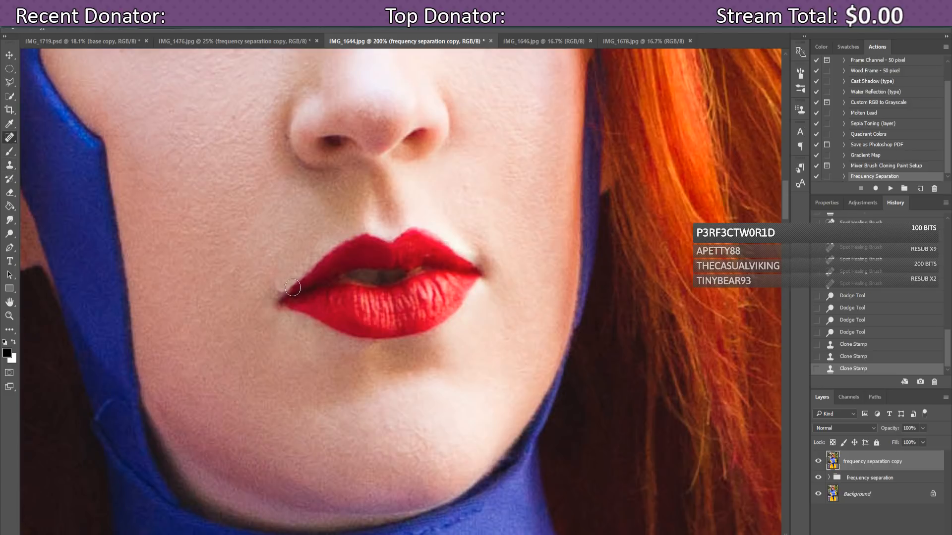
{"action": "left_click", "coordinate": [275, 288]}
{"action": "left_click", "coordinate": [275, 288]}
{"action": "left_click", "coordinate": [277, 288]}
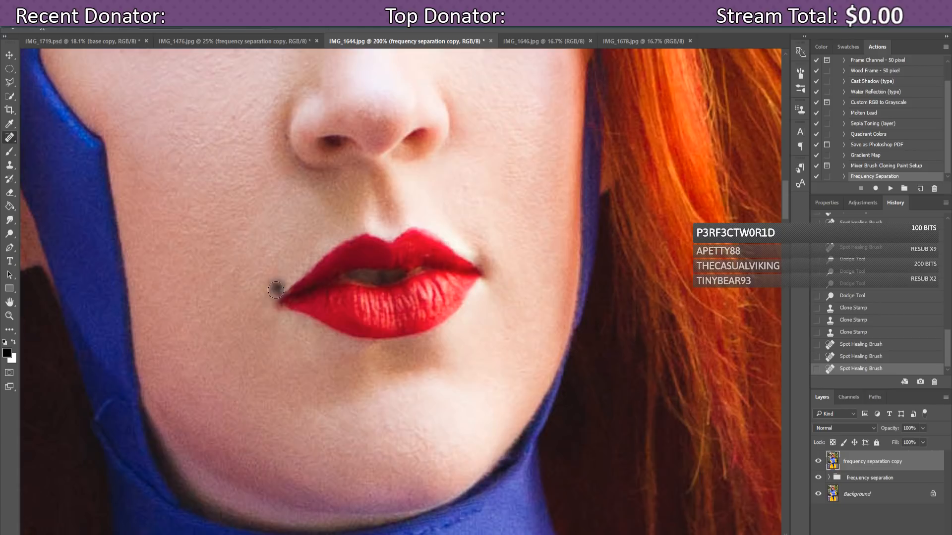
{"action": "left_click", "coordinate": [279, 289]}
{"action": "left_click", "coordinate": [280, 289]}
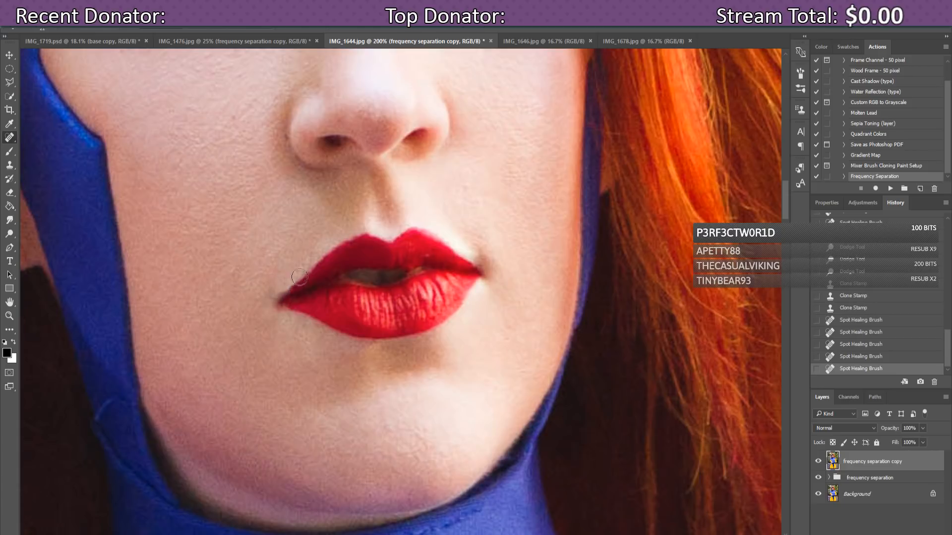
{"action": "left_click", "coordinate": [289, 289]}
{"action": "left_click", "coordinate": [308, 277]}
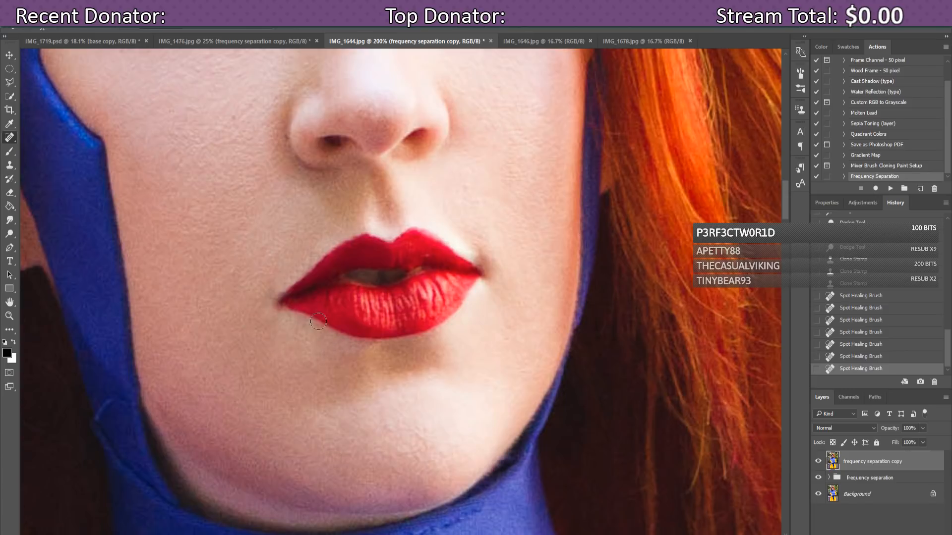
{"action": "left_click", "coordinate": [285, 292]}
{"action": "left_click", "coordinate": [295, 283]}
Step: Compare before and after, then duplicate the frequency separation group as 'frequency separation copy 2'
{"action": "left_click", "coordinate": [818, 462]}
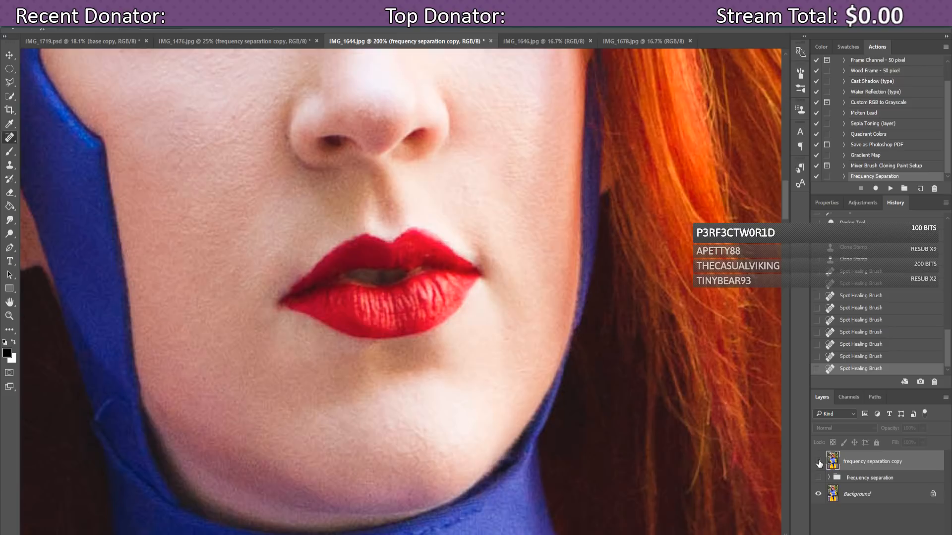
{"action": "left_click", "coordinate": [819, 462]}
{"action": "left_click", "coordinate": [818, 462]}
{"action": "left_click", "coordinate": [819, 462]}
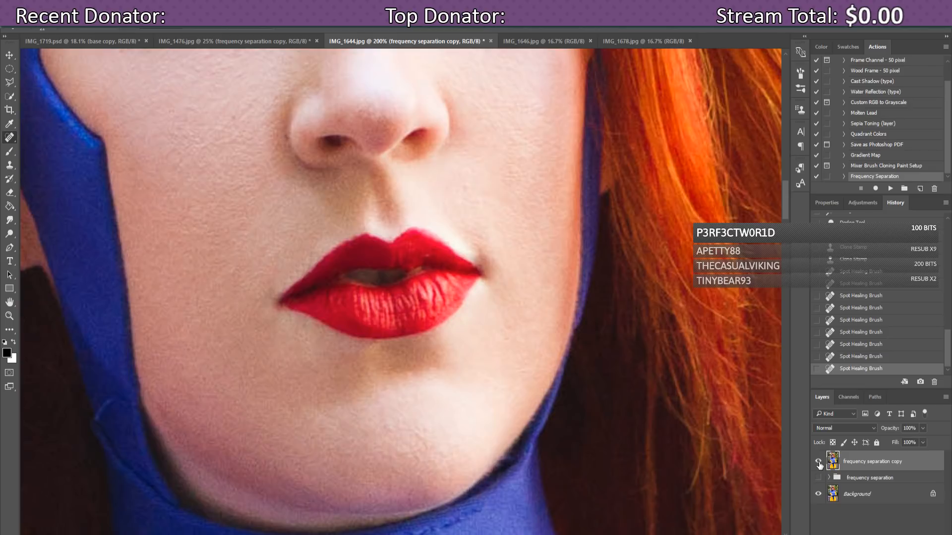
{"action": "left_click", "coordinate": [819, 463]}
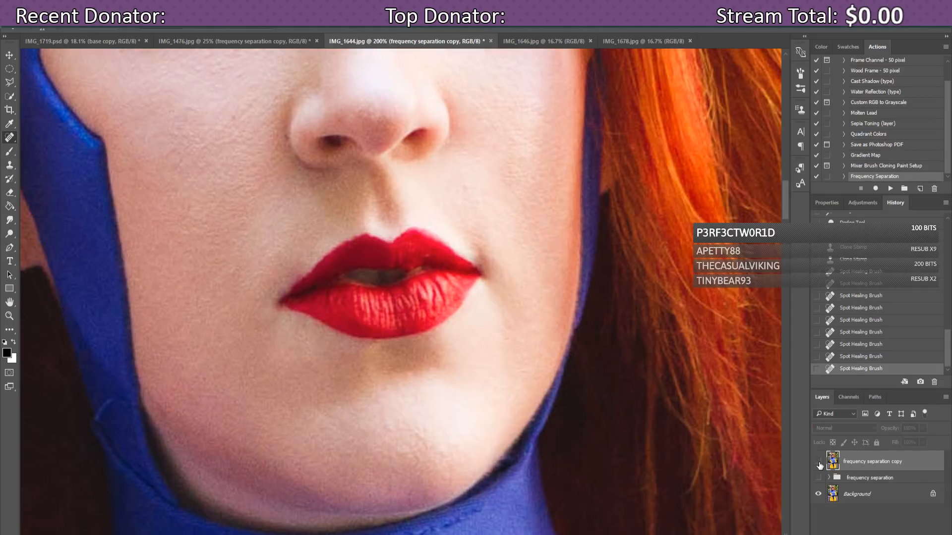
{"action": "left_click", "coordinate": [818, 462]}
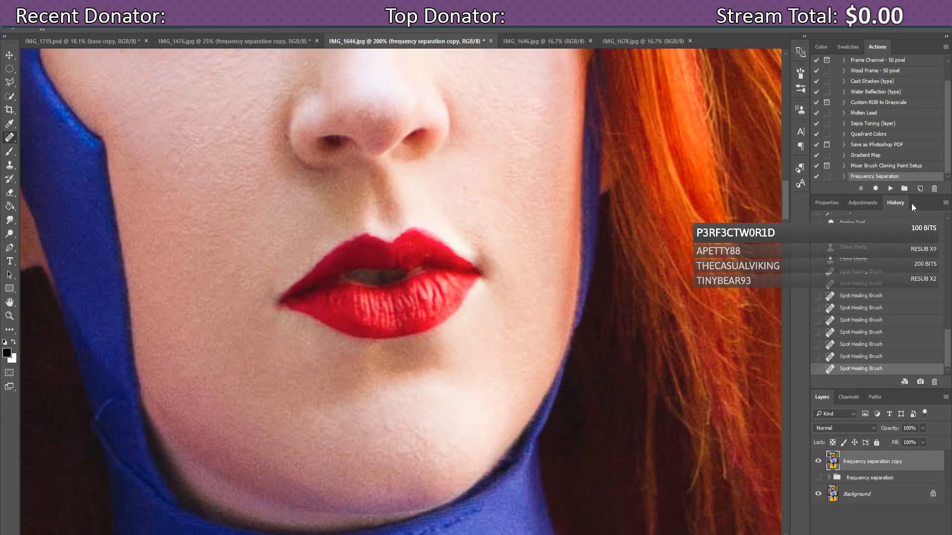
{"action": "left_click", "coordinate": [852, 481]}
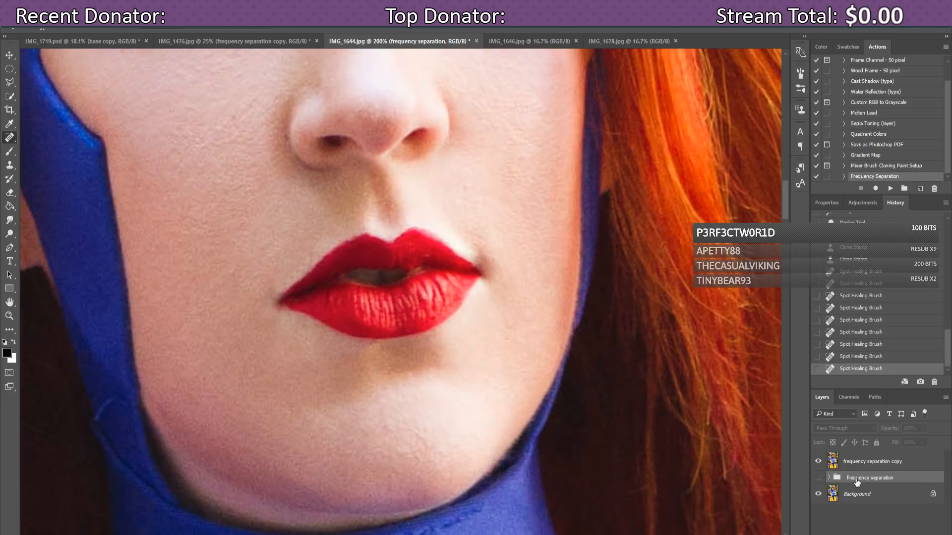
{"action": "key", "text": "ctrl+j"}
Step: Make 'frequency separation copy 2' visible and merge the group into a single layer
{"action": "right_click", "coordinate": [857, 480]}
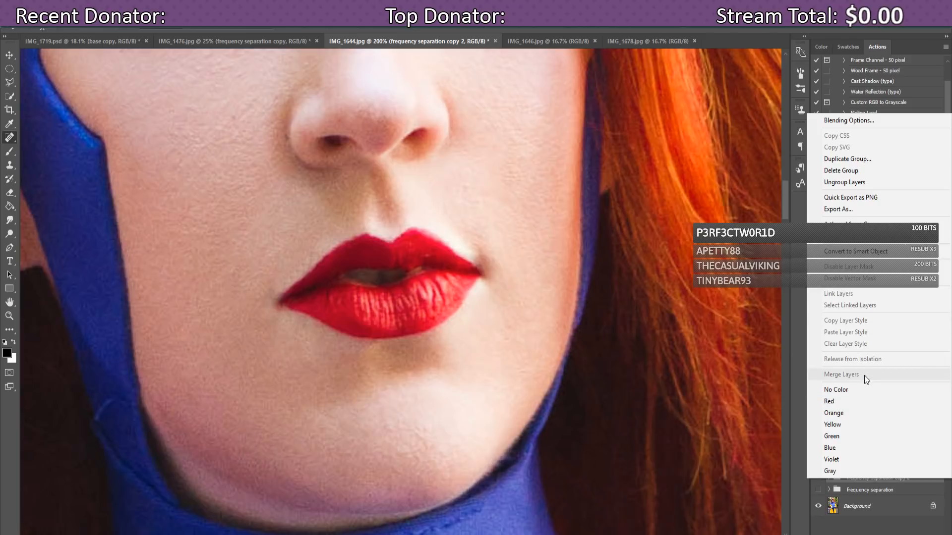
{"action": "left_click", "coordinate": [850, 480]}
{"action": "right_click", "coordinate": [851, 479]}
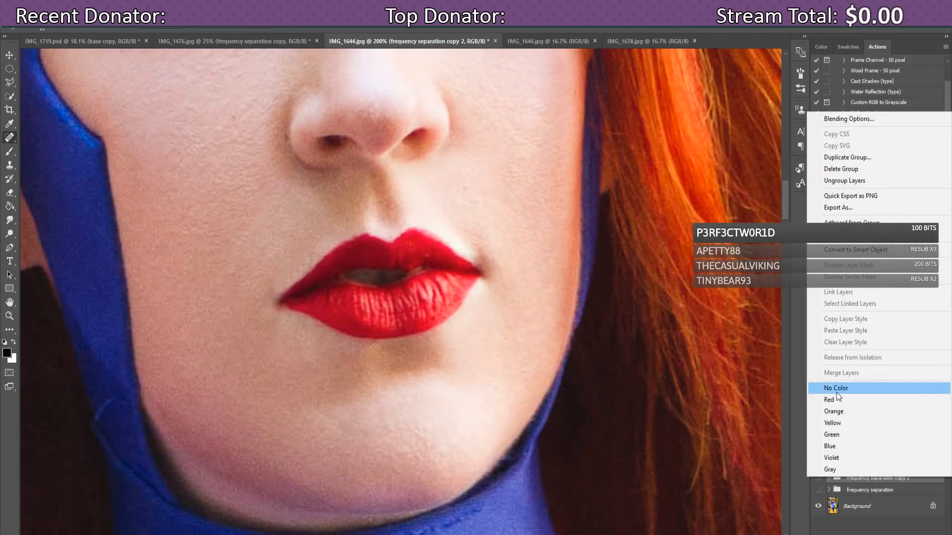
{"action": "left_click", "coordinate": [837, 388]}
{"action": "left_click", "coordinate": [819, 478]}
{"action": "right_click", "coordinate": [843, 480]}
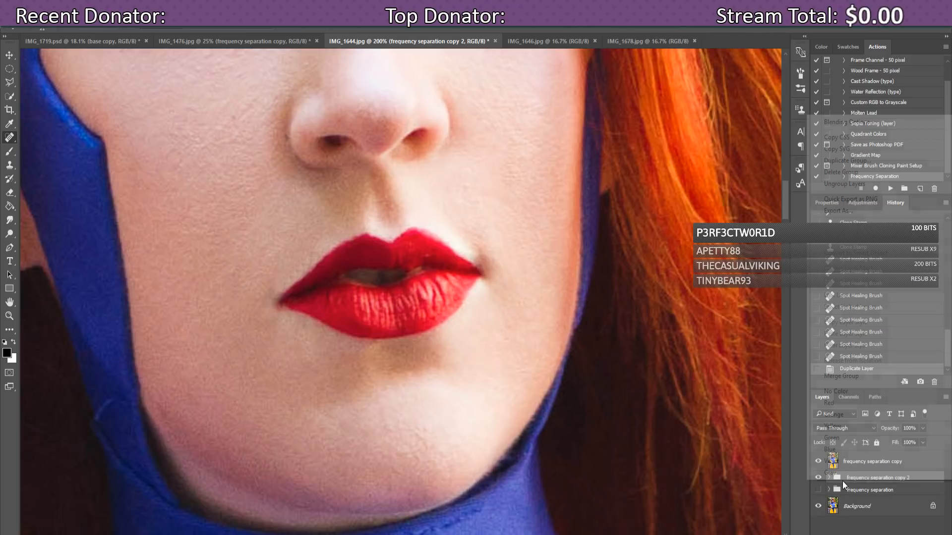
{"action": "left_click", "coordinate": [849, 381]}
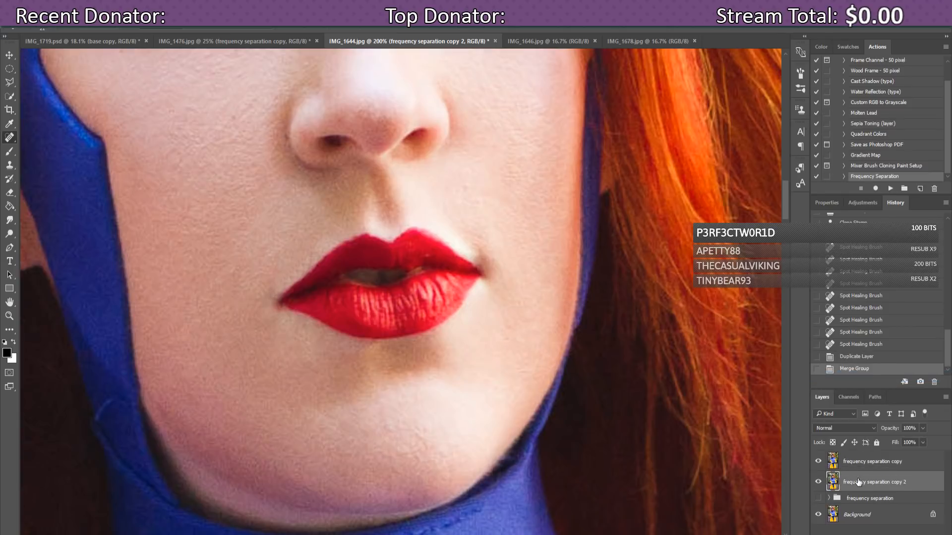
Step: Set the top 'frequency separation copy' retouch layer to 50% opacity
{"action": "left_click", "coordinate": [853, 461]}
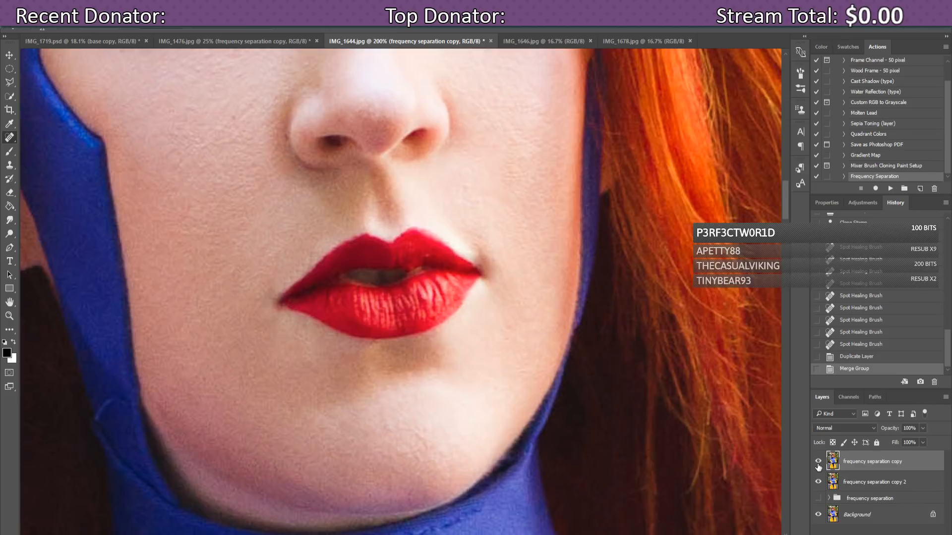
{"action": "left_click", "coordinate": [818, 464]}
{"action": "left_click", "coordinate": [818, 464]}
{"action": "left_click", "coordinate": [922, 425]}
{"action": "left_click_drag", "start_coordinate": [909, 442], "coordinate": [903, 441]}
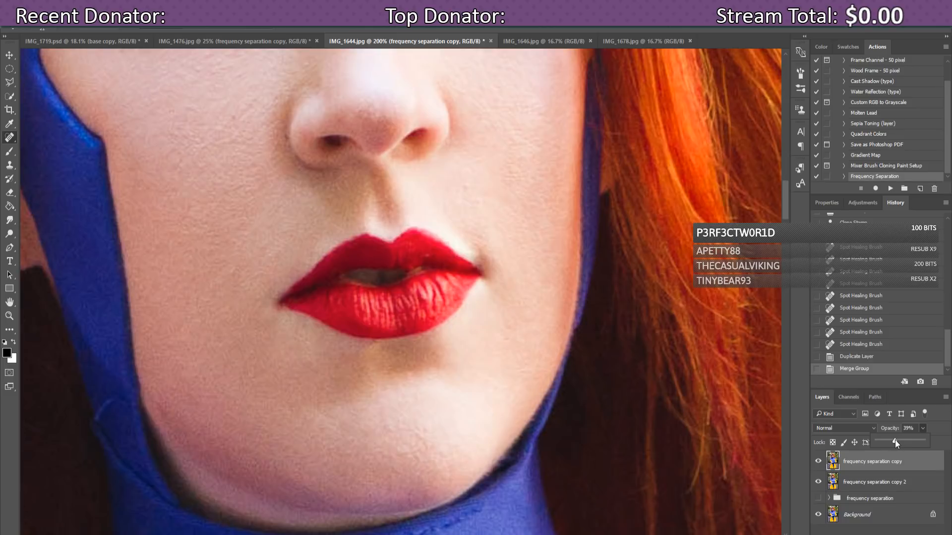
{"action": "left_click_drag", "start_coordinate": [877, 440], "coordinate": [894, 439]}
{"action": "left_click_drag", "start_coordinate": [899, 446], "coordinate": [900, 447]}
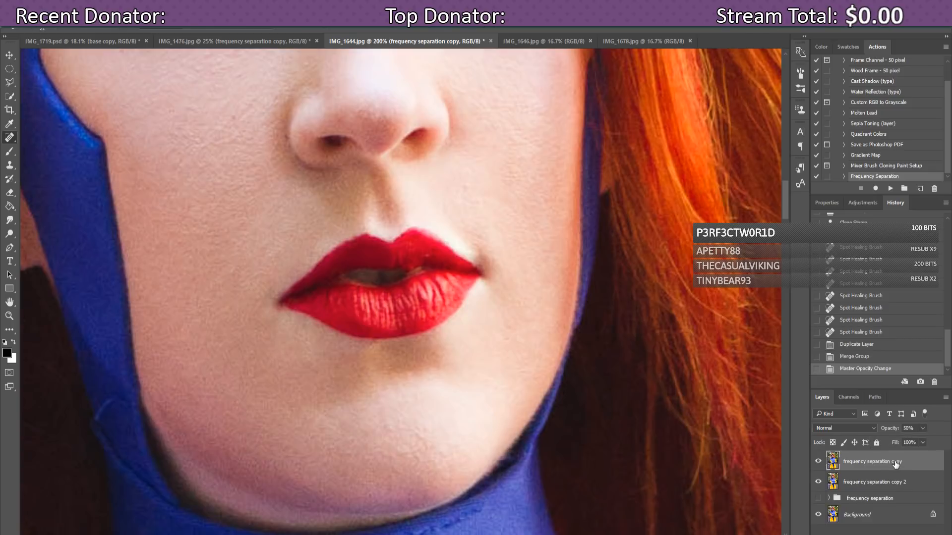
{"action": "left_click", "coordinate": [819, 461]}
{"action": "left_click", "coordinate": [819, 461]}
Step: Merge the 50% layer down into copy 2 and duplicate the result as 'frequency separation copy 3'
{"action": "key", "text": "ctrl+e"}
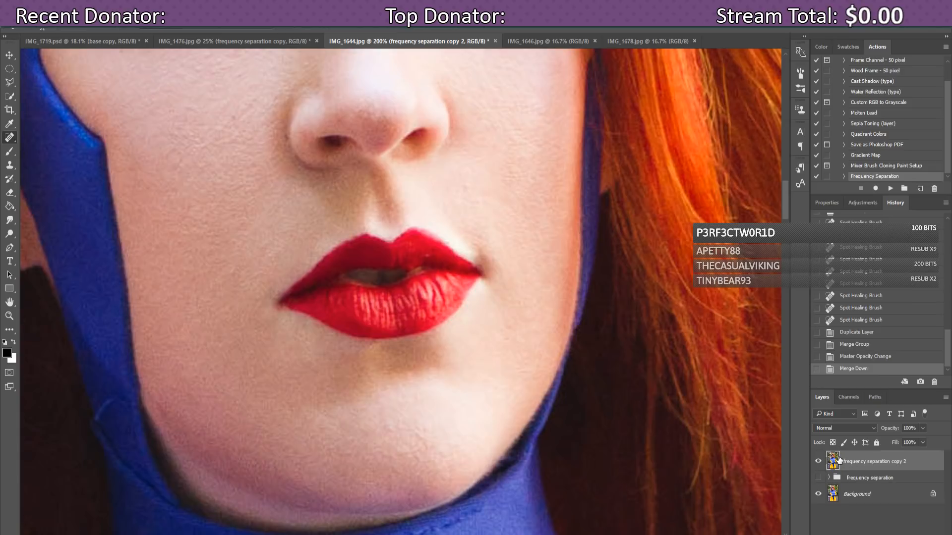
{"action": "key", "text": "ctrl+j"}
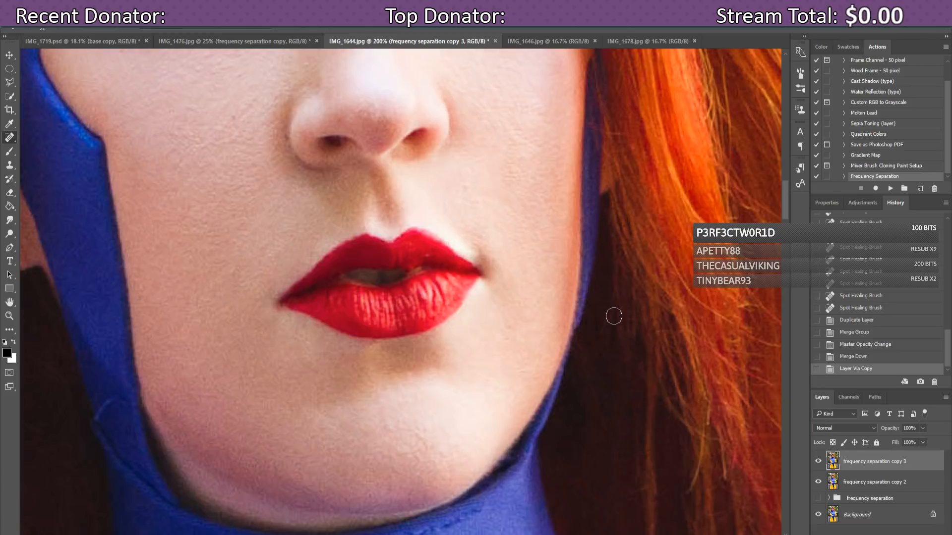
{"action": "key", "text": "ctrl+minus"}
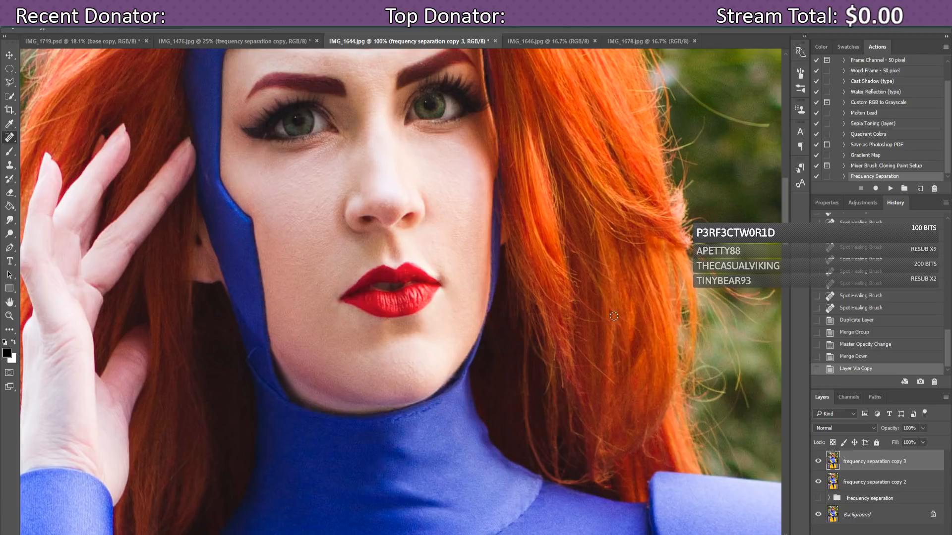
Step: Show the full head with the forehead gem and select the Dodge tool
{"action": "key", "text": "ctrl+minus"}
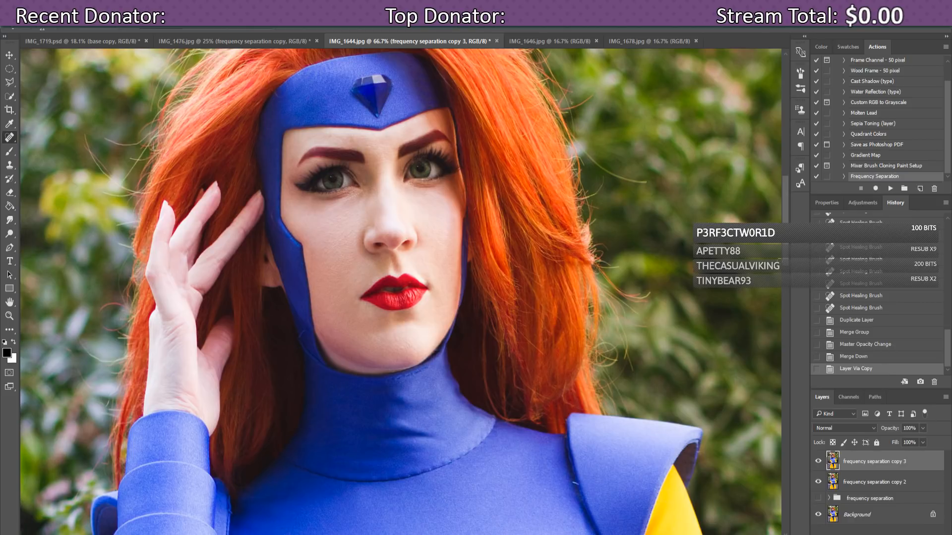
{"action": "scroll", "coordinate": [789, 255], "scroll_direction": "up", "scroll_amount": 1}
{"action": "scroll", "coordinate": [788, 255], "scroll_direction": "up", "scroll_amount": 4}
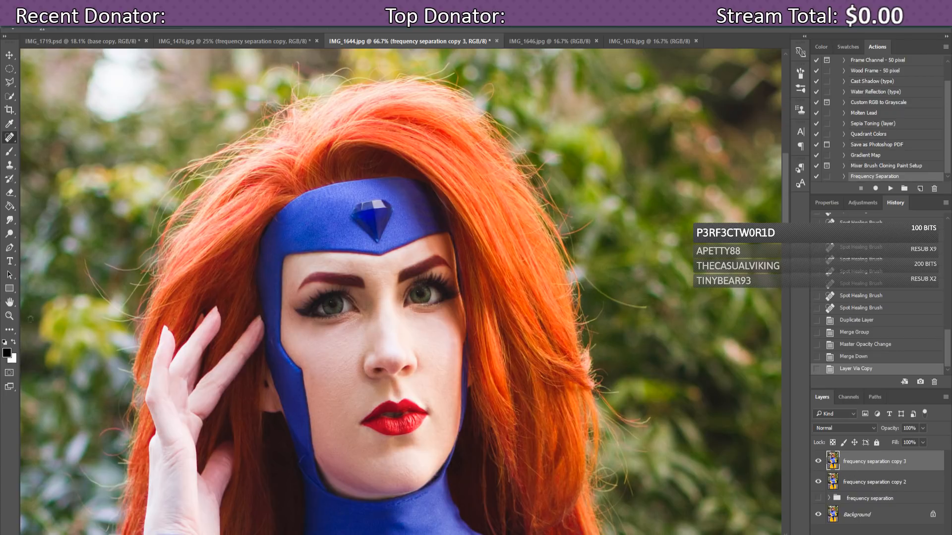
{"action": "left_click", "coordinate": [10, 234]}
Step: Set the dodge brush to 40 px, zoom to 100%, and lighten the forehead
{"action": "right_click", "coordinate": [50, 90]}
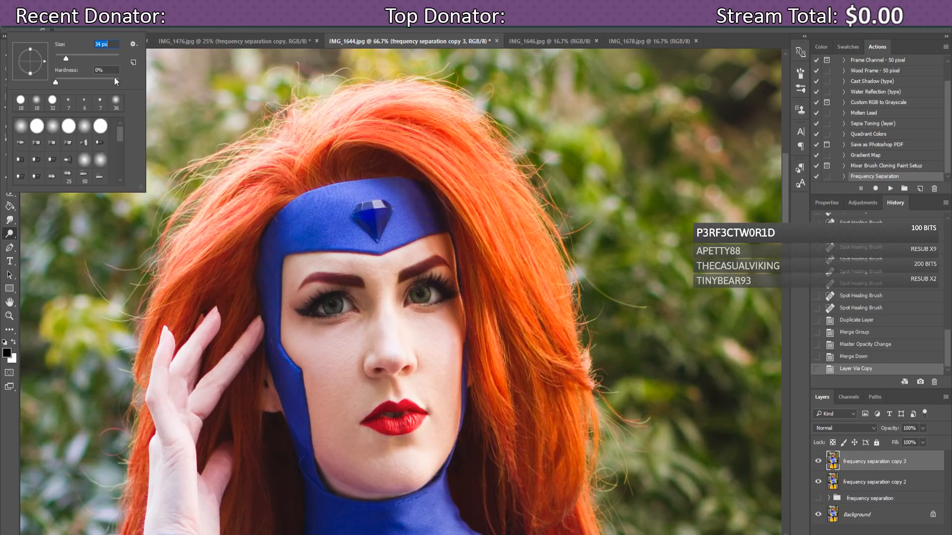
{"action": "left_click", "coordinate": [346, 261]}
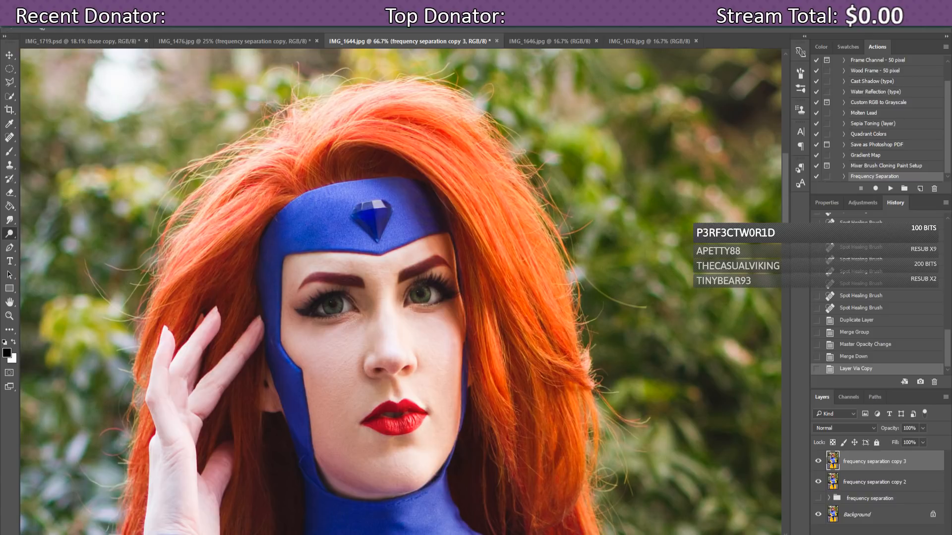
{"action": "key", "text": "ctrl+plus"}
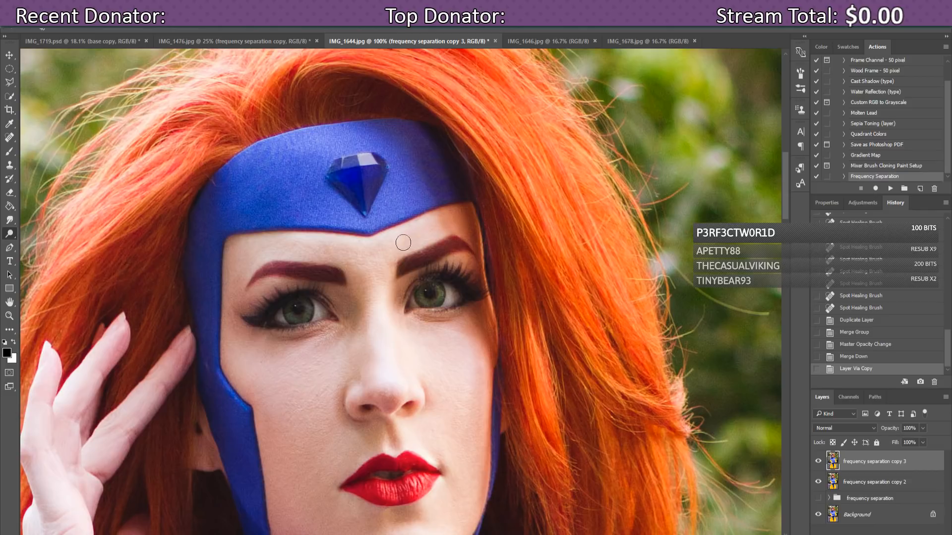
{"action": "mouse_move", "coordinate": [411, 238]}
{"action": "left_mouse_down"}
{"action": "mouse_move", "coordinate": [436, 225]}
{"action": "mouse_move", "coordinate": [413, 240]}
{"action": "left_mouse_up"}
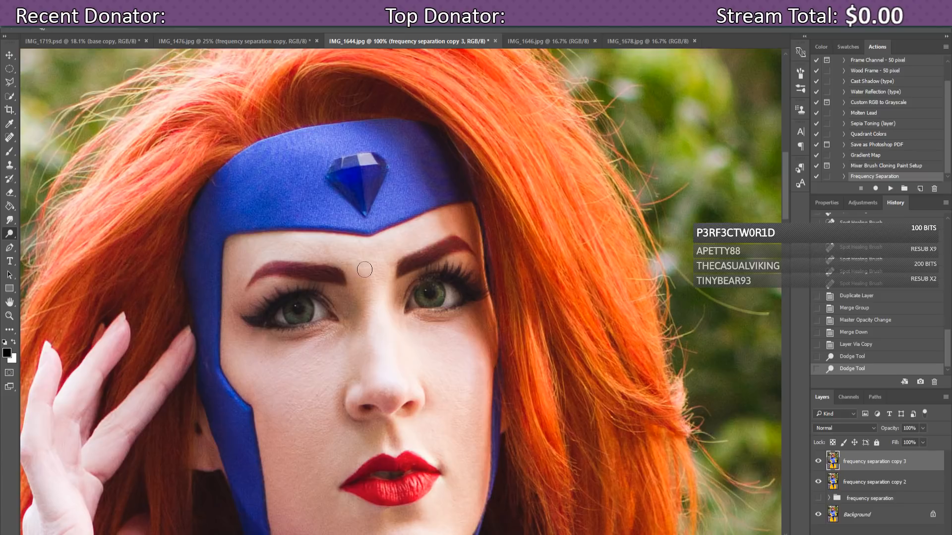
{"action": "left_click", "coordinate": [379, 251]}
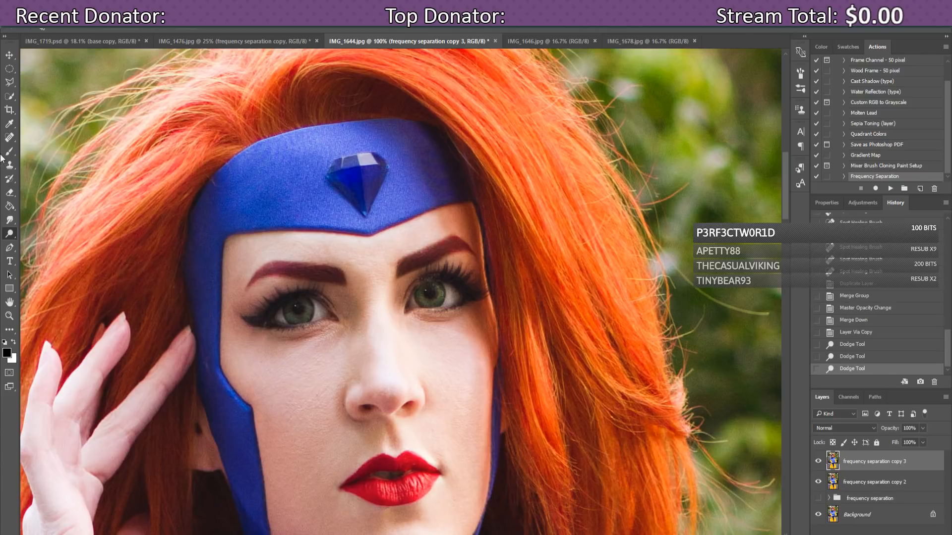
Step: Spot-heal the small blemishes between the eyebrows and one on the forehead
{"action": "left_click", "coordinate": [9, 138]}
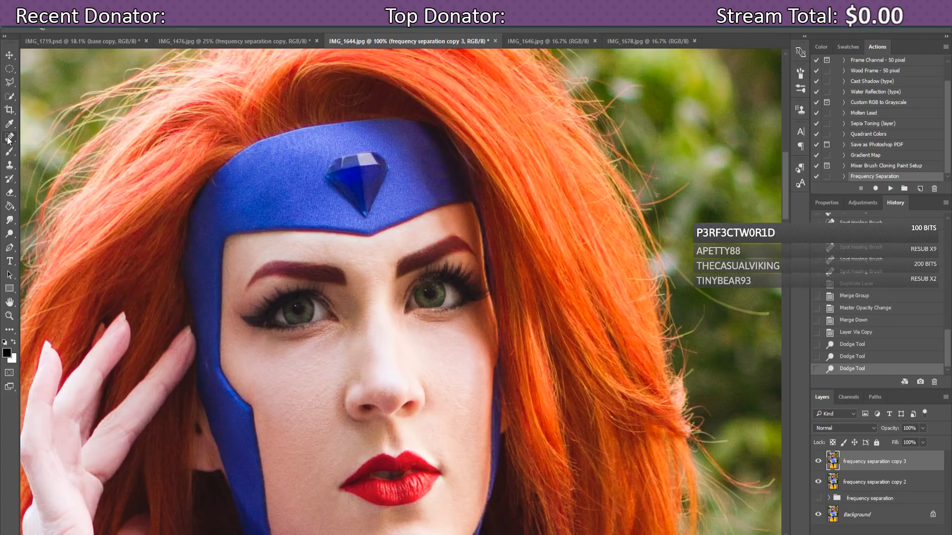
{"action": "left_click", "coordinate": [392, 264]}
{"action": "left_click", "coordinate": [391, 265]}
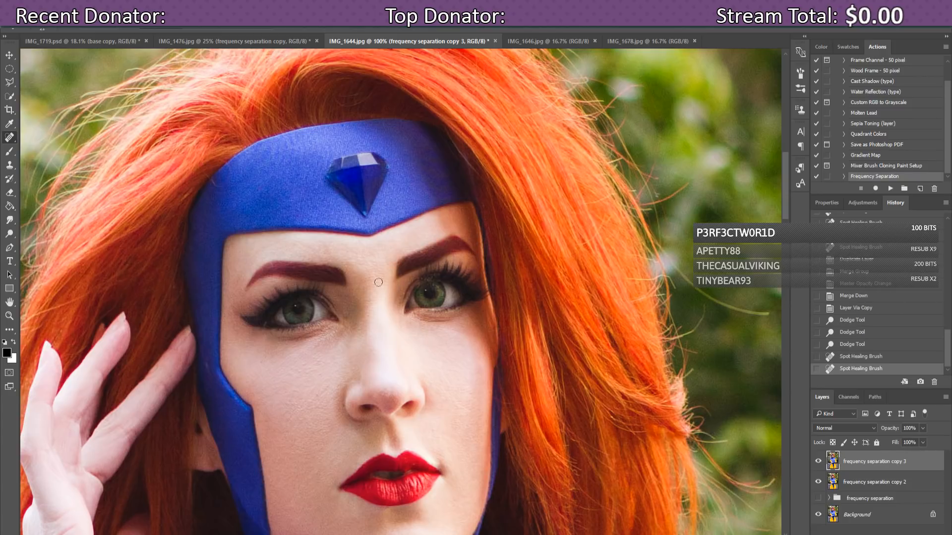
{"action": "left_click", "coordinate": [388, 264]}
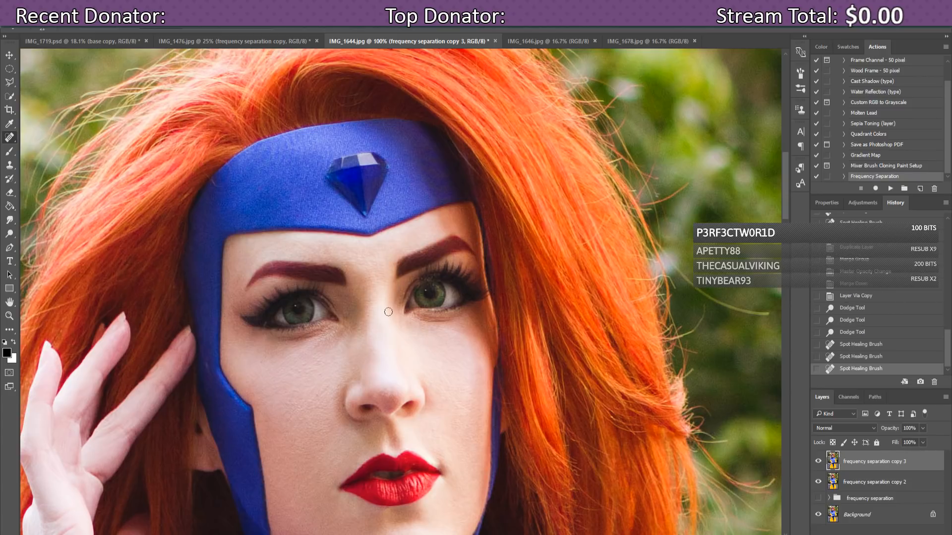
{"action": "left_click", "coordinate": [392, 264]}
{"action": "left_click", "coordinate": [349, 264]}
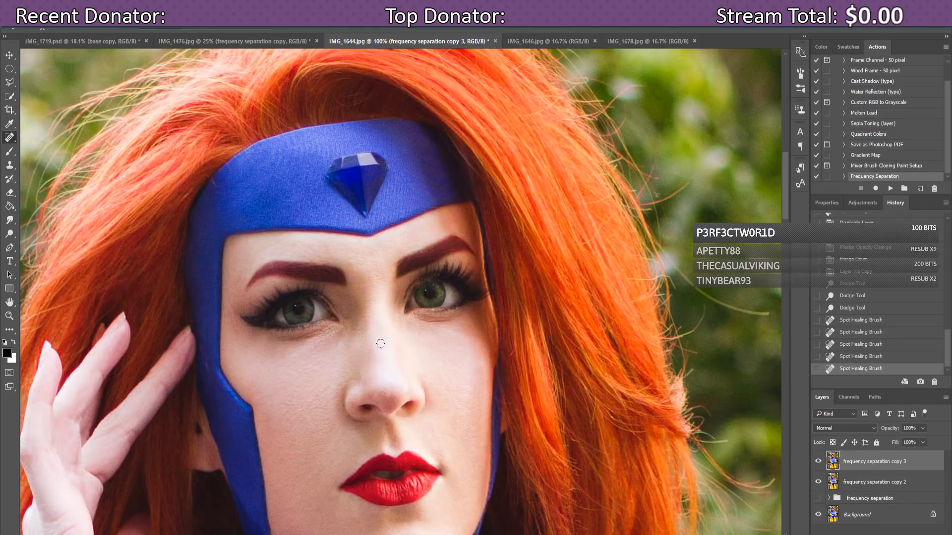
{"action": "left_click_drag", "start_coordinate": [12, 235], "coordinate": [22, 243]}
Step: Burn areas of the face around the left eye's inner corner and the right eye
{"action": "left_click_drag", "start_coordinate": [434, 279], "coordinate": [388, 297]}
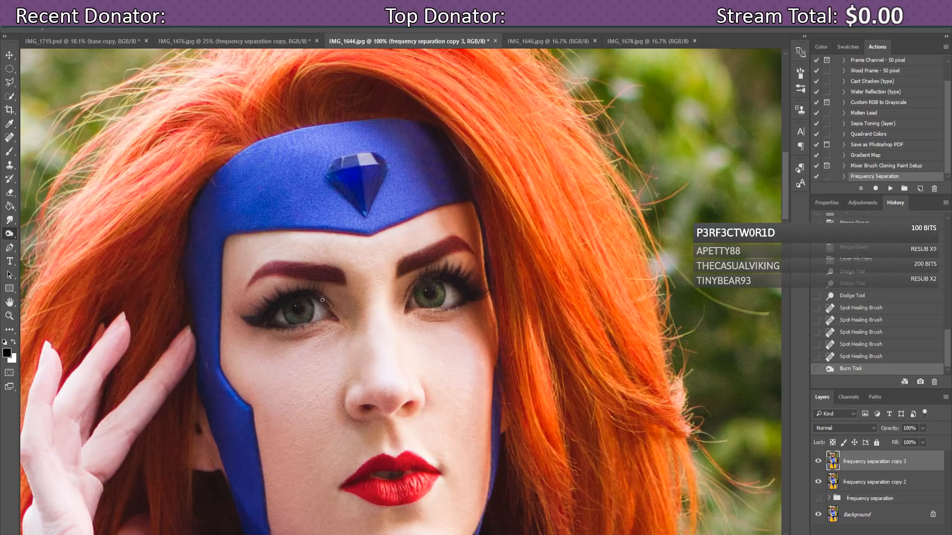
{"action": "left_click_drag", "start_coordinate": [322, 300], "coordinate": [327, 304]}
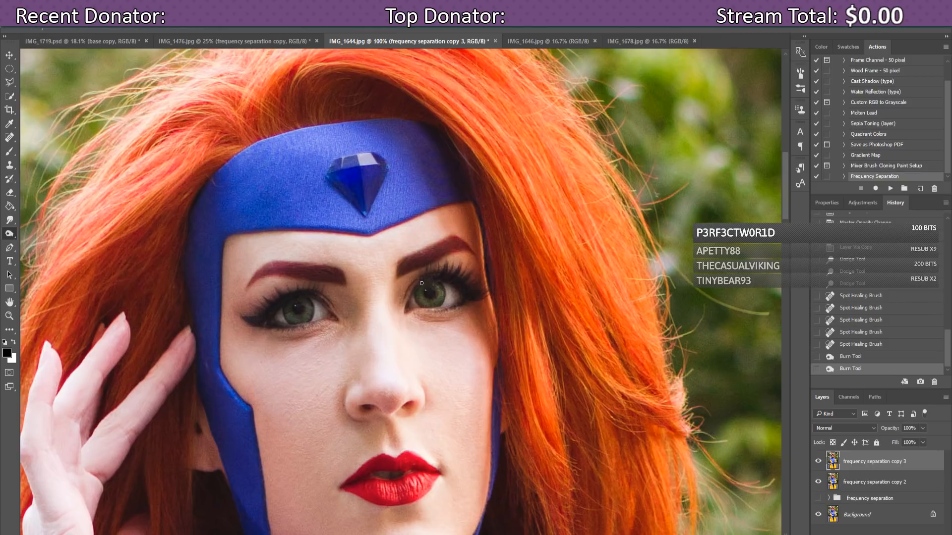
{"action": "left_click_drag", "start_coordinate": [421, 283], "coordinate": [473, 273]}
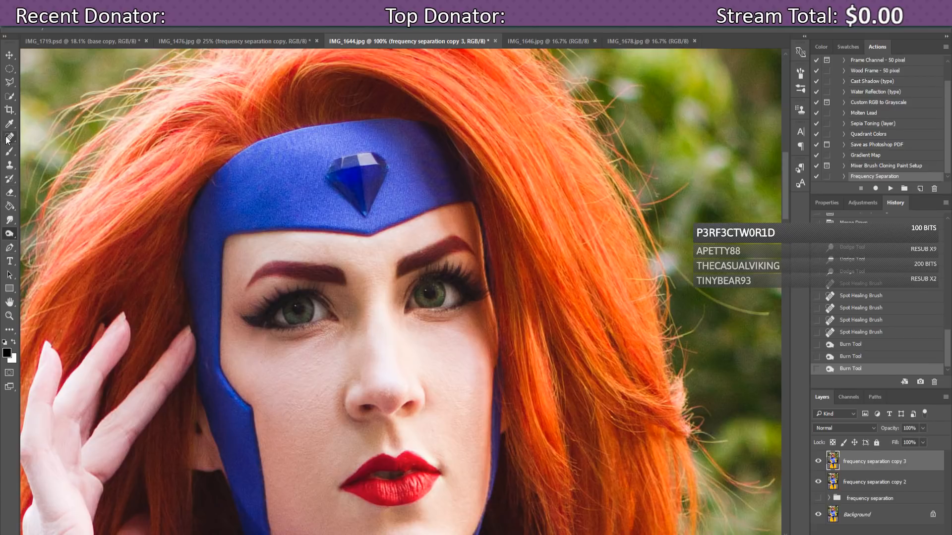
Step: Dodge the skin under the left eye and the shadowed cheeks
{"action": "left_click", "coordinate": [10, 239]}
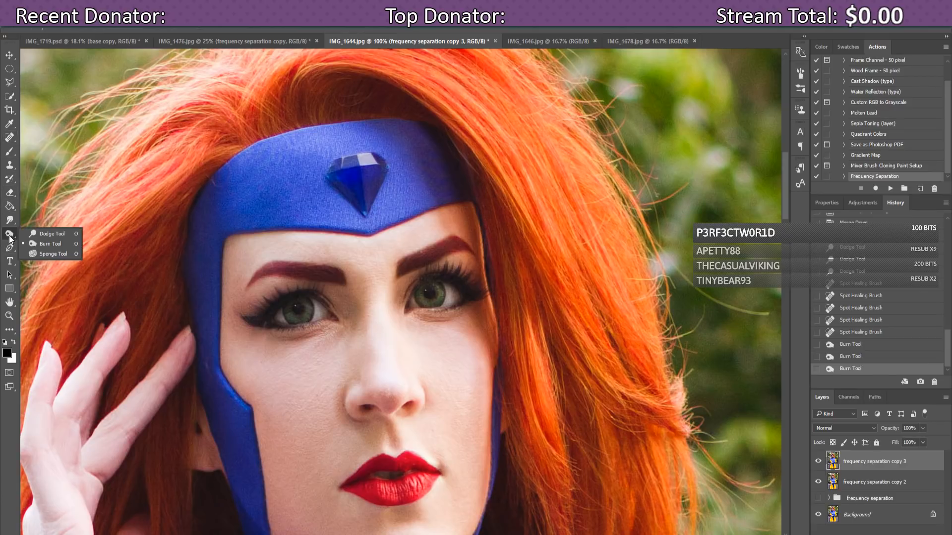
{"action": "left_click", "coordinate": [51, 233]}
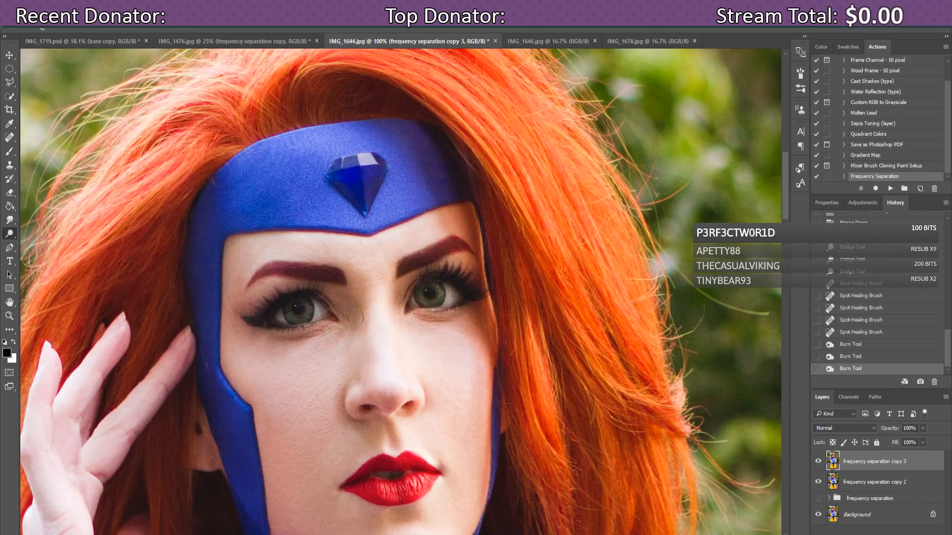
{"action": "mouse_move", "coordinate": [351, 339]}
{"action": "left_mouse_down"}
{"action": "mouse_move", "coordinate": [329, 342]}
{"action": "mouse_move", "coordinate": [356, 319]}
{"action": "mouse_move", "coordinate": [354, 329]}
{"action": "mouse_move", "coordinate": [361, 305]}
{"action": "mouse_move", "coordinate": [359, 321]}
{"action": "mouse_move", "coordinate": [349, 269]}
{"action": "mouse_move", "coordinate": [366, 287]}
{"action": "mouse_move", "coordinate": [350, 260]}
{"action": "left_mouse_up"}
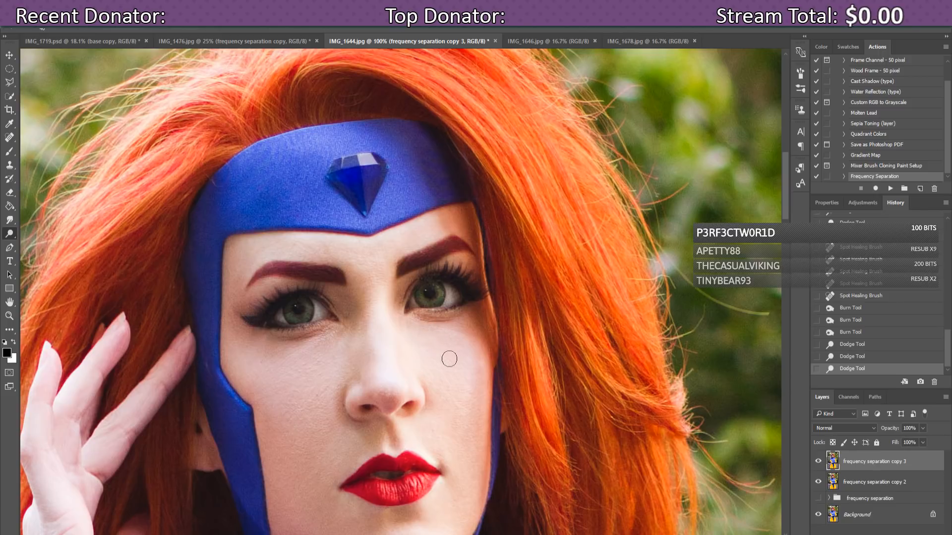
{"action": "mouse_move", "coordinate": [452, 366]}
{"action": "left_mouse_down"}
{"action": "mouse_move", "coordinate": [440, 347]}
{"action": "mouse_move", "coordinate": [480, 372]}
{"action": "mouse_move", "coordinate": [477, 386]}
{"action": "mouse_move", "coordinate": [446, 408]}
{"action": "mouse_move", "coordinate": [429, 387]}
{"action": "mouse_move", "coordinate": [465, 426]}
{"action": "mouse_move", "coordinate": [436, 451]}
{"action": "mouse_move", "coordinate": [433, 431]}
{"action": "left_mouse_up"}
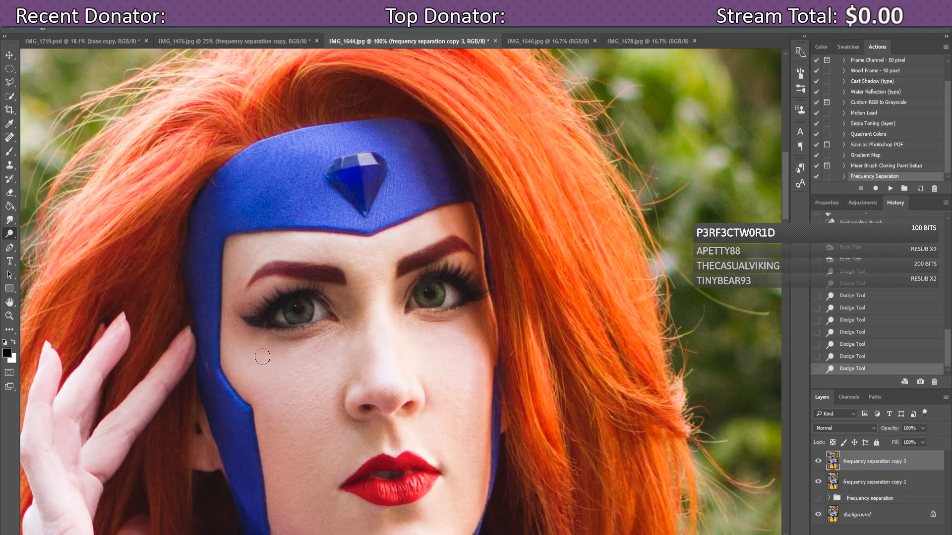
{"action": "mouse_move", "coordinate": [264, 361]}
{"action": "left_mouse_down"}
{"action": "mouse_move", "coordinate": [251, 352]}
{"action": "mouse_move", "coordinate": [292, 351]}
{"action": "left_mouse_up"}
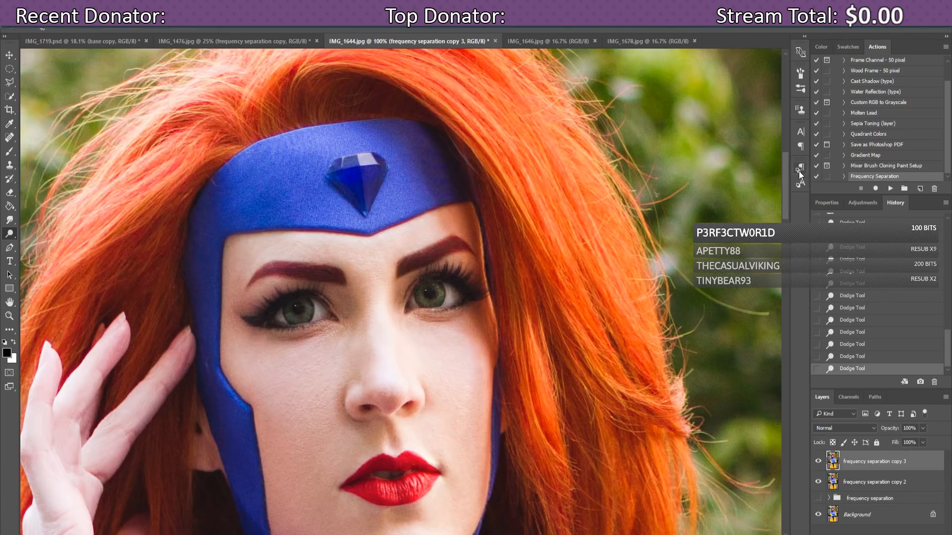
{"action": "left_click_drag", "start_coordinate": [786, 173], "coordinate": [793, 183]}
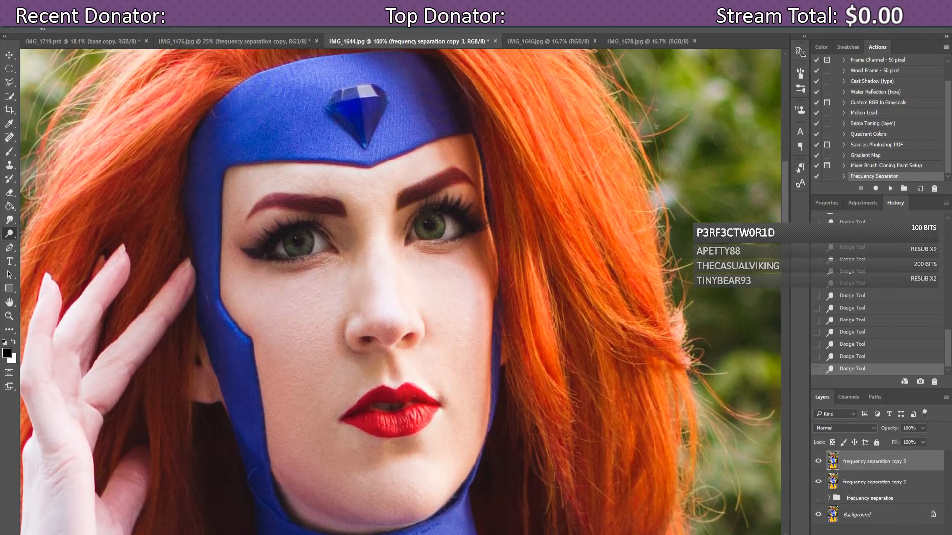
Step: Spot-heal the blemishes across the left cheek
{"action": "left_click", "coordinate": [9, 137]}
{"action": "left_click", "coordinate": [317, 326]}
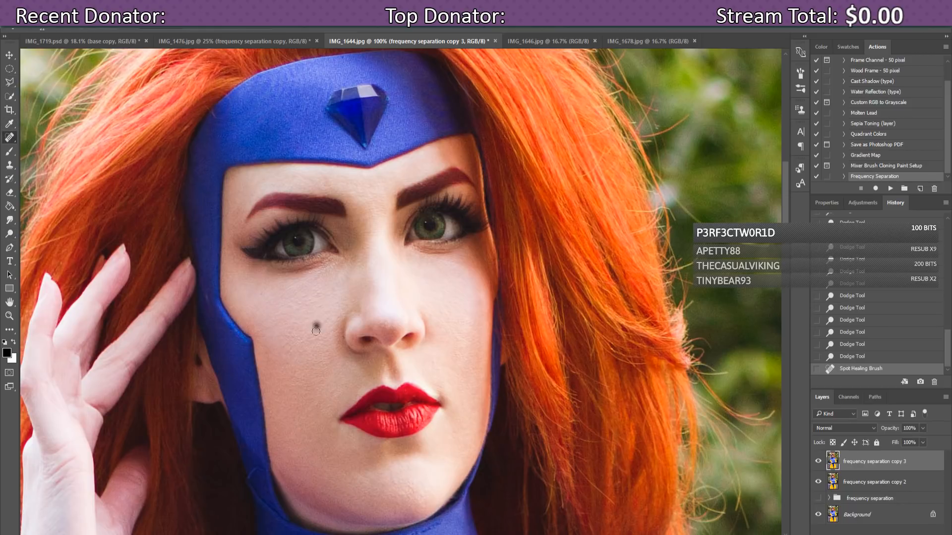
{"action": "left_click", "coordinate": [286, 346]}
{"action": "left_click", "coordinate": [288, 360]}
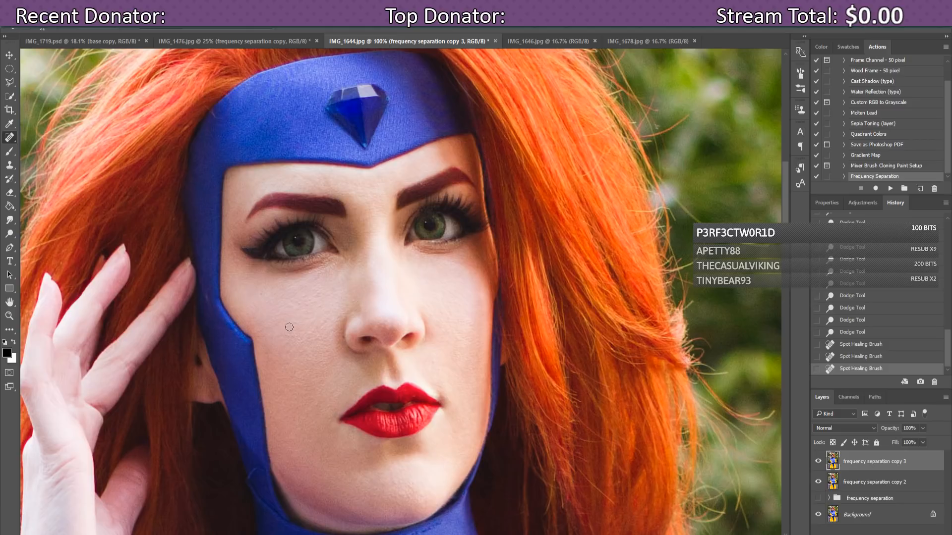
{"action": "left_click", "coordinate": [278, 314]}
{"action": "left_click", "coordinate": [260, 294]}
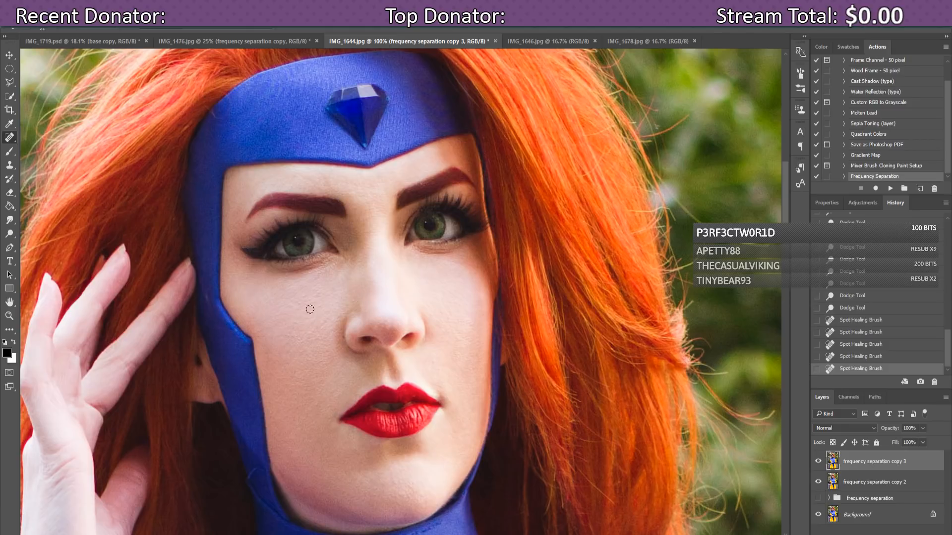
{"action": "left_click", "coordinate": [303, 295]}
Step: Heal spots on the chin, above the upper lip, at the cheek edge and beside the nostril
{"action": "left_click", "coordinate": [455, 433]}
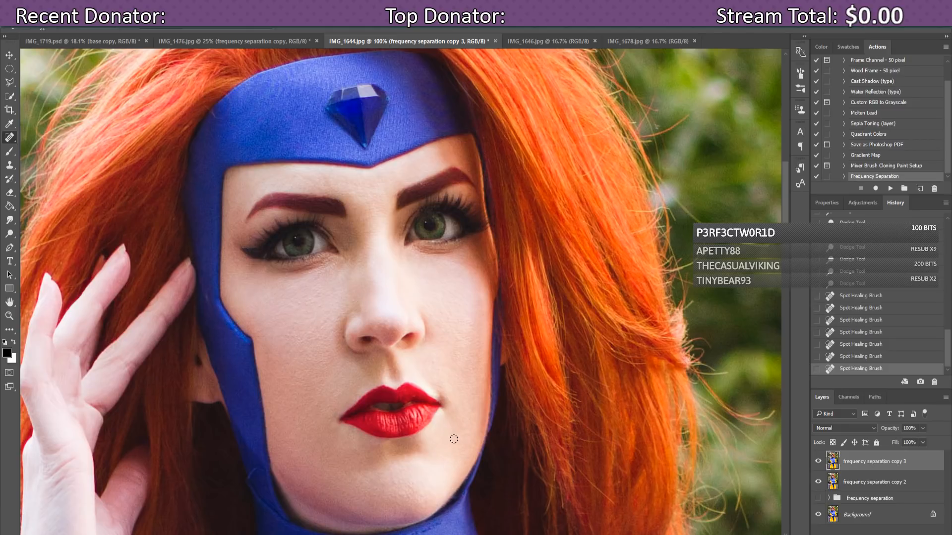
{"action": "left_click", "coordinate": [434, 342]}
{"action": "left_click", "coordinate": [440, 314]}
{"action": "left_click", "coordinate": [477, 303]}
{"action": "left_click", "coordinate": [479, 304]}
{"action": "left_click", "coordinate": [341, 339]}
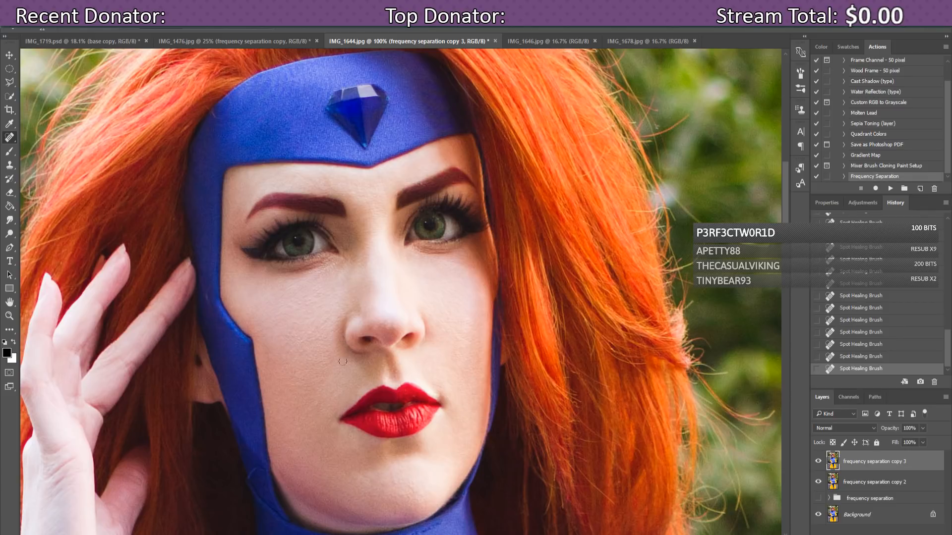
{"action": "left_click", "coordinate": [319, 296]}
{"action": "left_click", "coordinate": [335, 292]}
{"action": "left_click_drag", "start_coordinate": [412, 486], "coordinate": [411, 486]}
Step: Clone clean skin over the jaw edge with the Clone Stamp
{"action": "left_click", "coordinate": [10, 165]}
{"action": "left_click", "coordinate": [257, 484], "text": "alt"}
{"action": "left_click", "coordinate": [252, 476]}
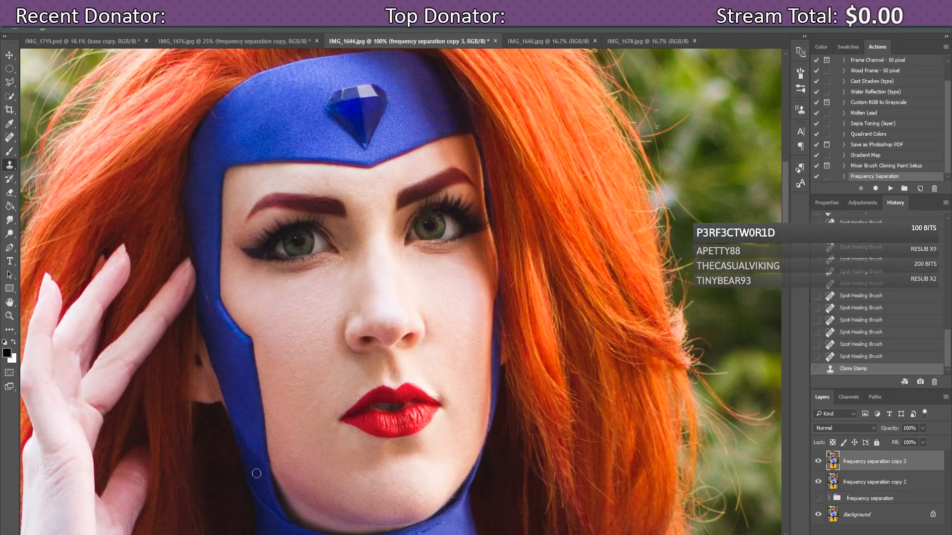
{"action": "left_click", "coordinate": [254, 473]}
{"action": "mouse_move", "coordinate": [783, 189]}
{"action": "left_mouse_down"}
{"action": "mouse_move", "coordinate": [789, 209]}
{"action": "mouse_move", "coordinate": [792, 189]}
{"action": "left_mouse_up"}
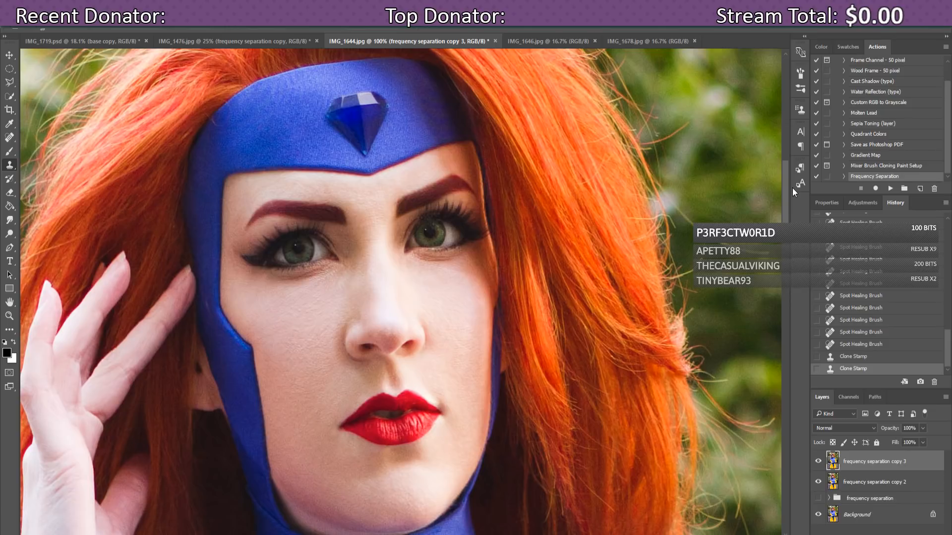
Step: Zoom out to 50% and hide the retouched copy layers to view the original
{"action": "key", "text": "ctrl+minus"}
{"action": "key", "text": "ctrl+minus"}
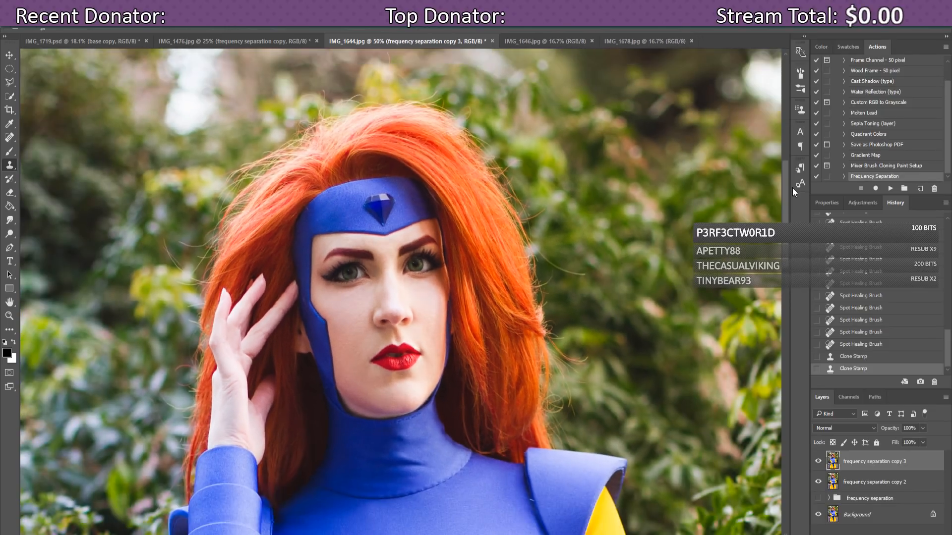
{"action": "key", "text": "ctrl+minus"}
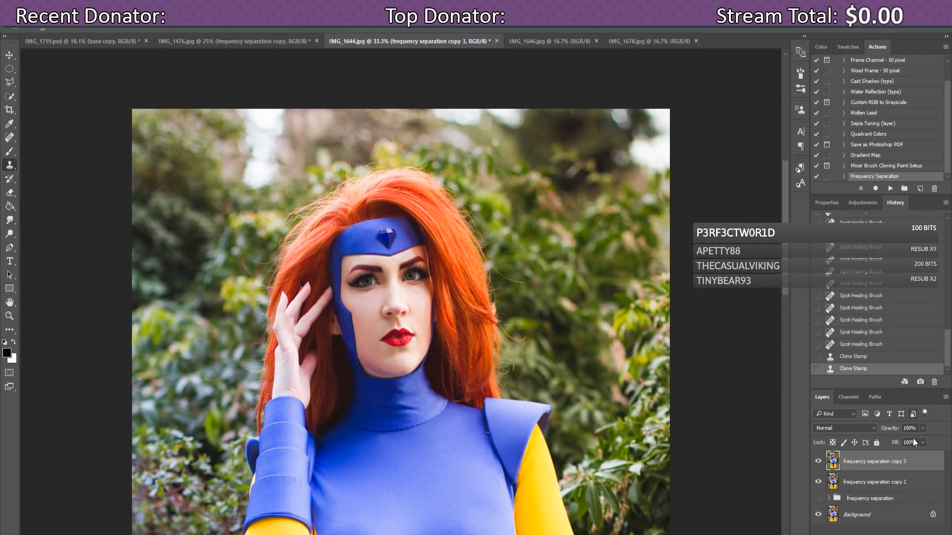
{"action": "left_click_drag", "start_coordinate": [818, 497], "coordinate": [818, 461]}
{"action": "left_click", "coordinate": [818, 461]}
{"action": "left_click", "coordinate": [817, 461]}
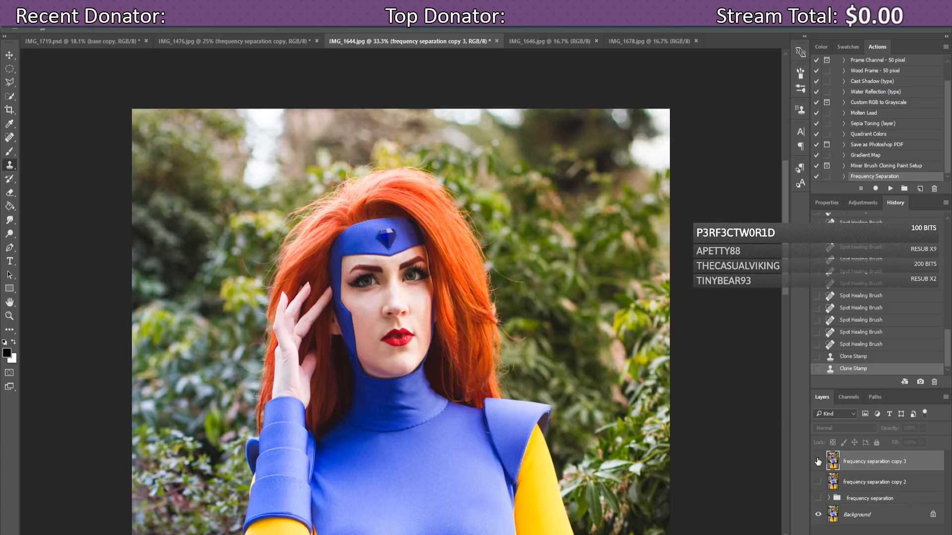
Step: Toggle 'frequency separation copy 3' off and on to compare, leaving the retouch visible
{"action": "left_click", "coordinate": [818, 462]}
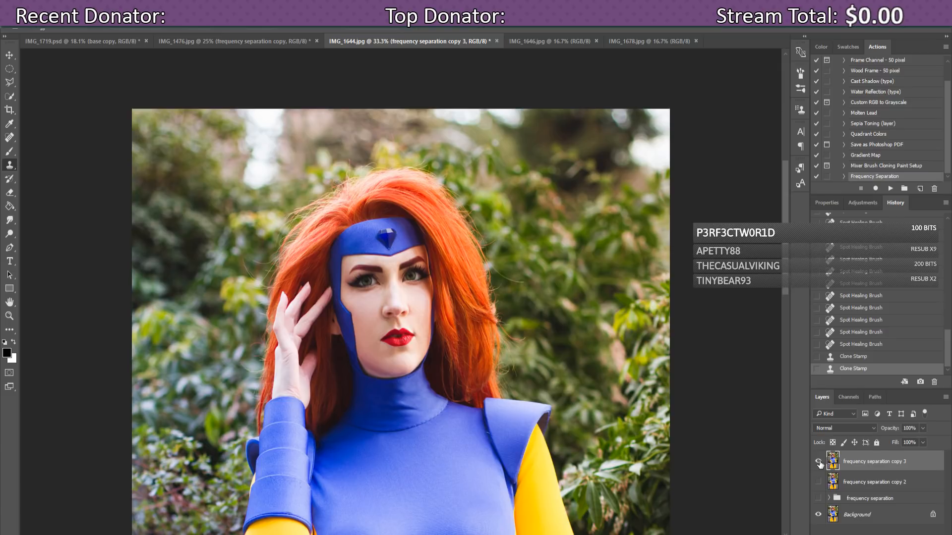
{"action": "left_click", "coordinate": [818, 462]}
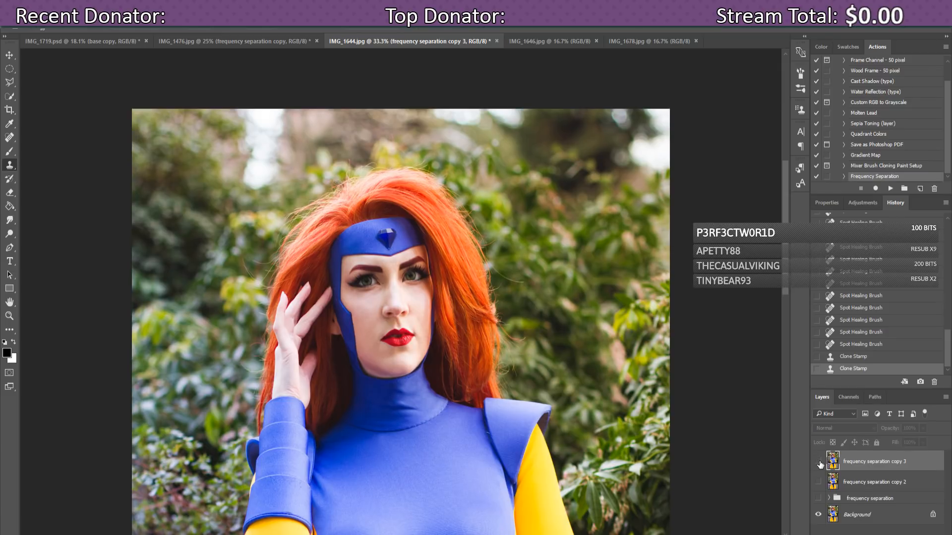
{"action": "left_click", "coordinate": [819, 462]}
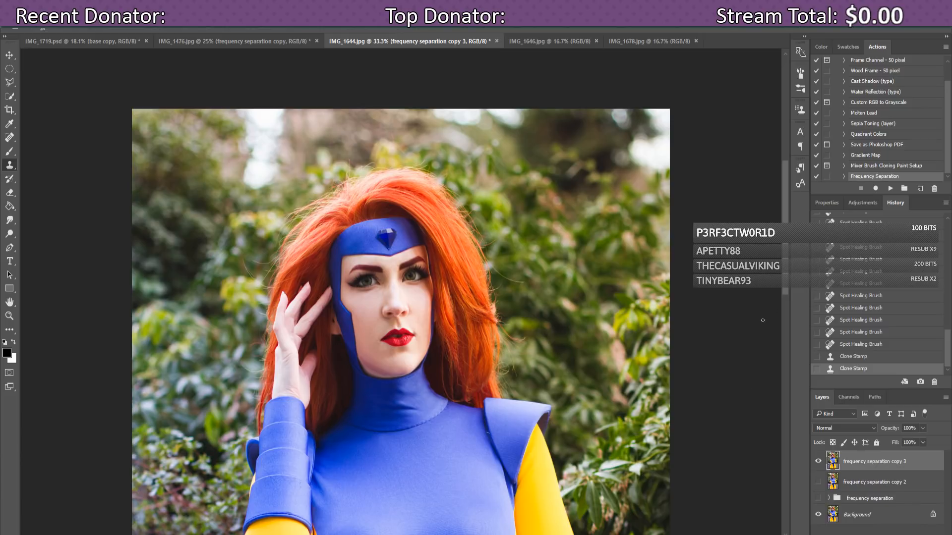
Step: Zoom to 50% on the torso and set the Clone Stamp brush to 44 px
{"action": "scroll", "coordinate": [787, 298], "scroll_direction": "down", "scroll_amount": 3}
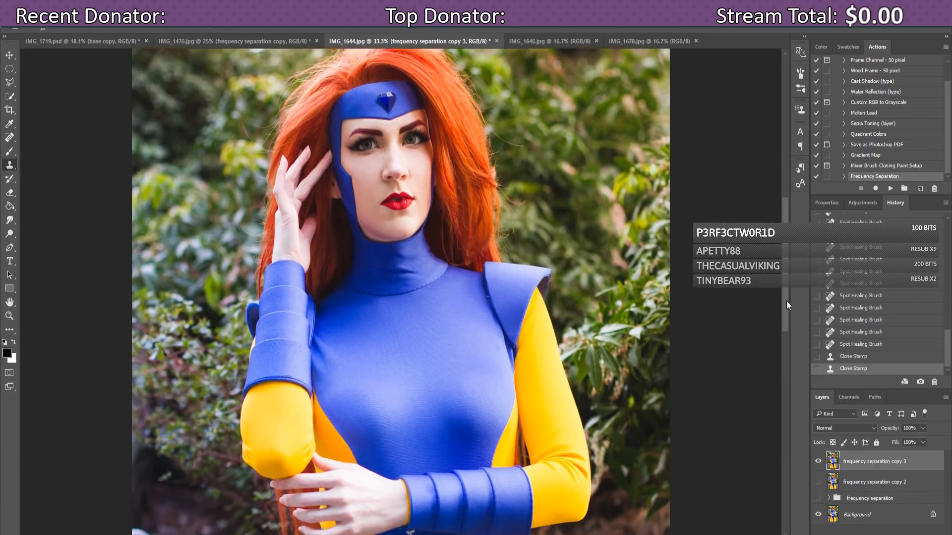
{"action": "mouse_move", "coordinate": [786, 301]}
{"action": "left_mouse_down"}
{"action": "mouse_move", "coordinate": [796, 392]}
{"action": "mouse_move", "coordinate": [798, 328]}
{"action": "mouse_move", "coordinate": [798, 341]}
{"action": "left_mouse_up"}
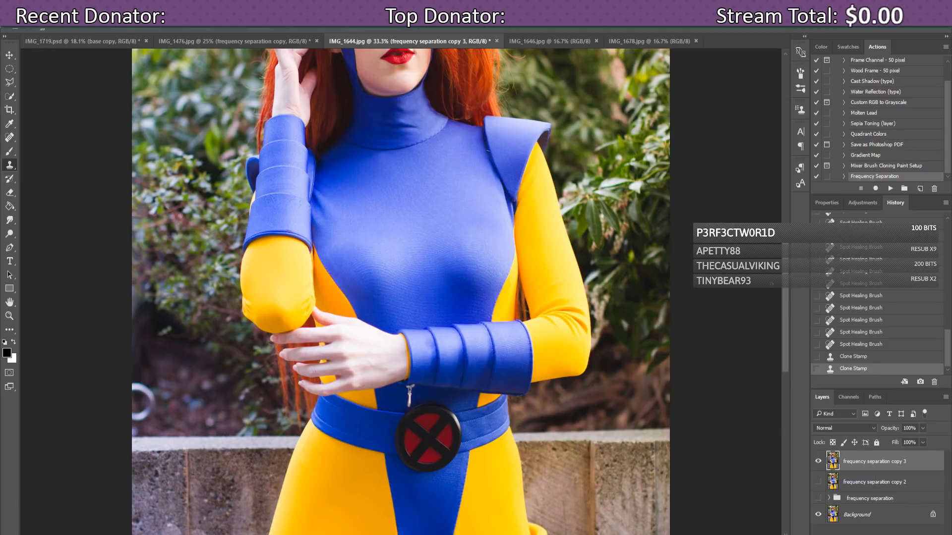
{"action": "left_click_drag", "start_coordinate": [783, 300], "coordinate": [787, 311]}
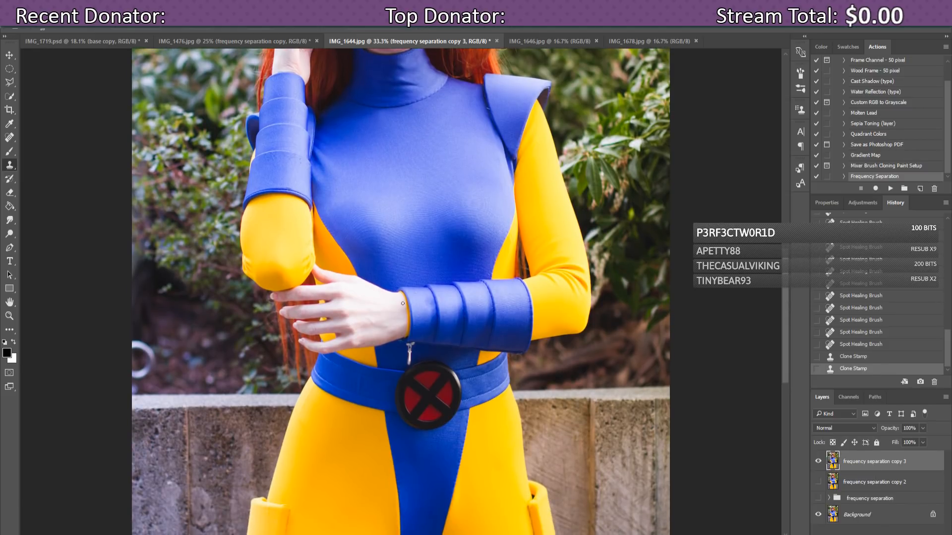
{"action": "key", "text": "ctrl+plus"}
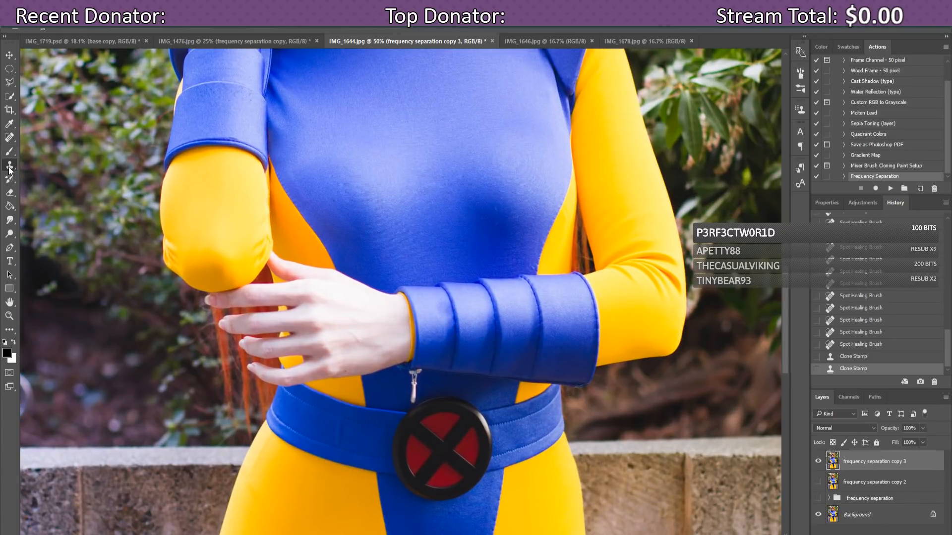
{"action": "left_click", "coordinate": [53, 29]}
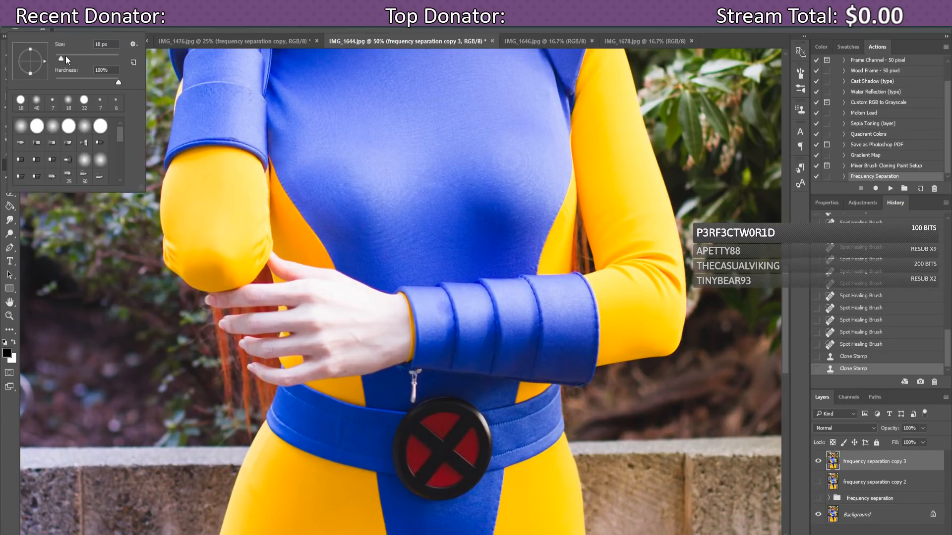
{"action": "left_click_drag", "start_coordinate": [66, 55], "coordinate": [69, 55]}
Step: Sample clean fabric and clone out the zipper pull and its ring, undoing one stroke
{"action": "left_click", "coordinate": [400, 399], "text": "alt"}
{"action": "left_click_drag", "start_coordinate": [410, 403], "coordinate": [412, 400]}
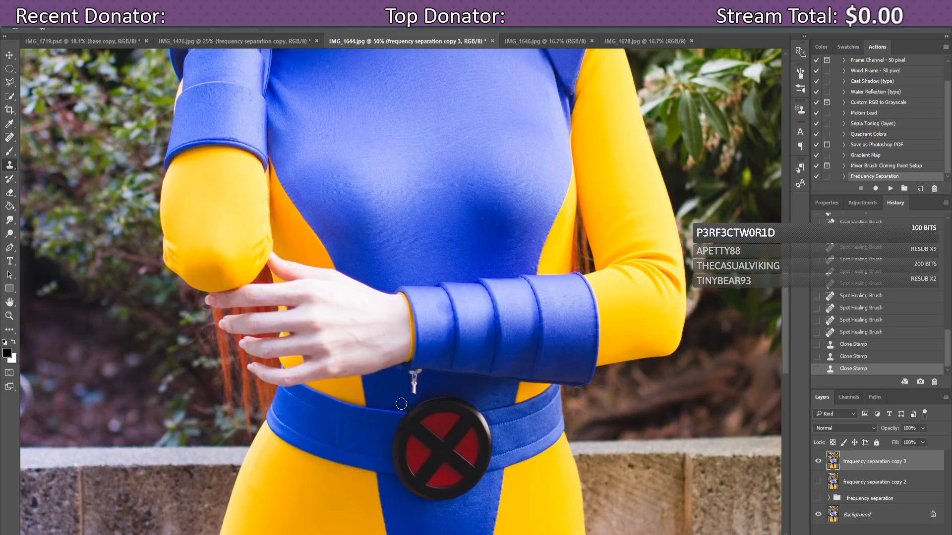
{"action": "left_click", "coordinate": [409, 400]}
{"action": "left_click", "coordinate": [414, 396]}
{"action": "left_click", "coordinate": [417, 395]}
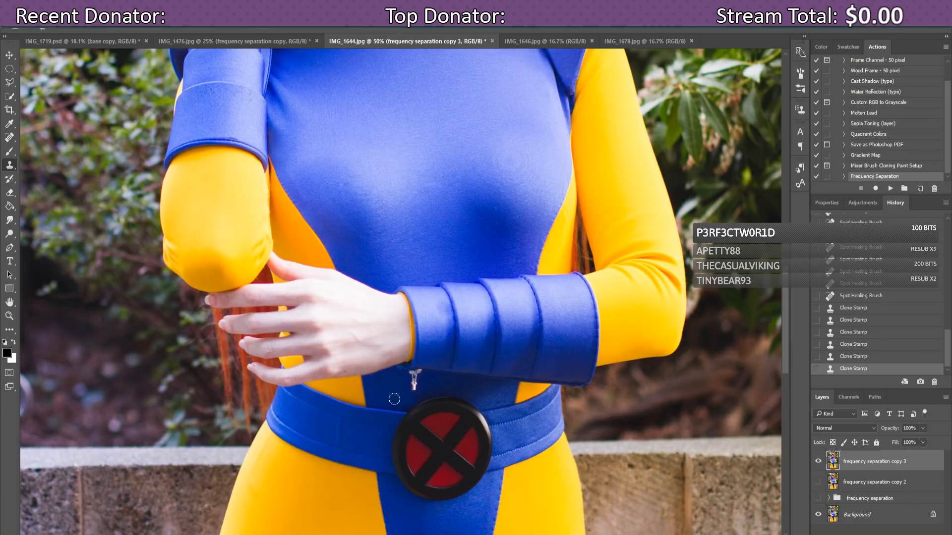
{"action": "left_click", "coordinate": [414, 389]}
{"action": "left_click", "coordinate": [409, 403]}
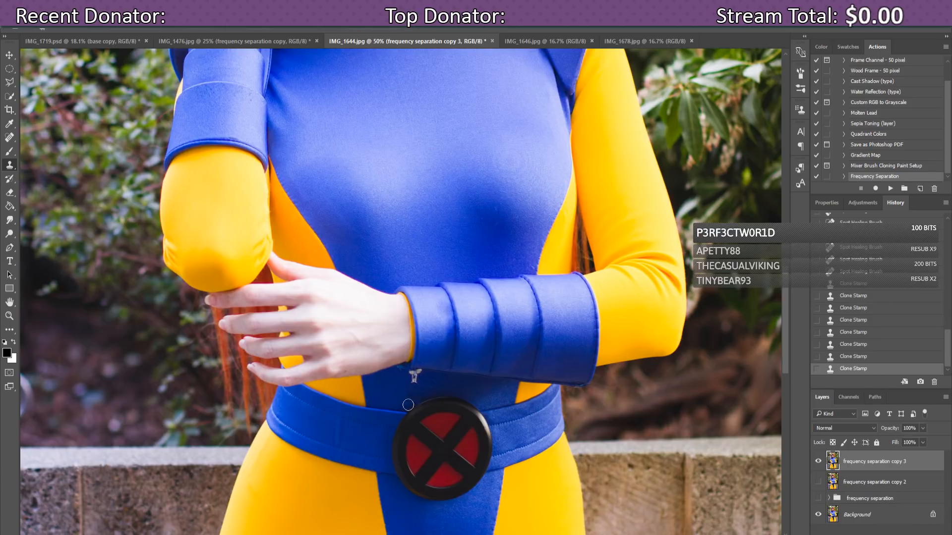
{"action": "left_click", "coordinate": [843, 357]}
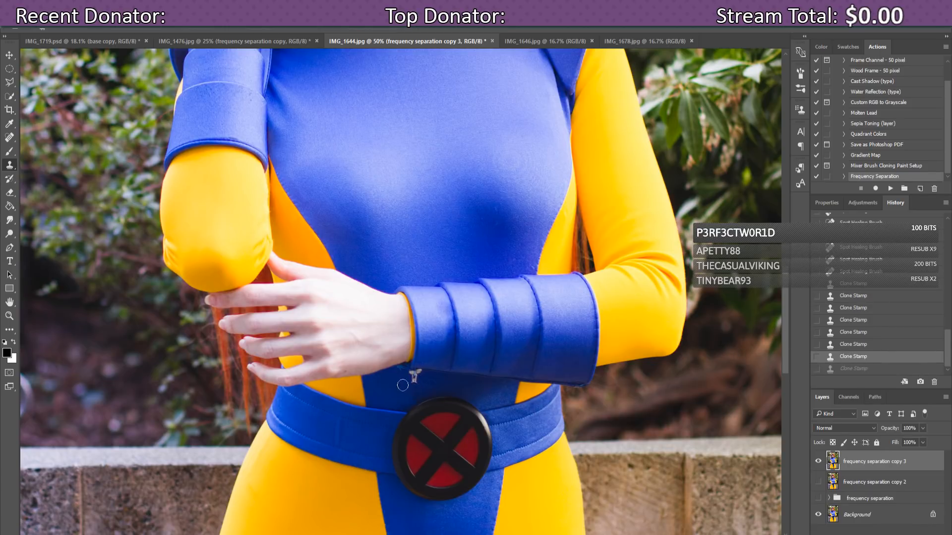
Step: Clone away the zipper pull by the wrist and the light and dark spots beside it
{"action": "left_click", "coordinate": [414, 379]}
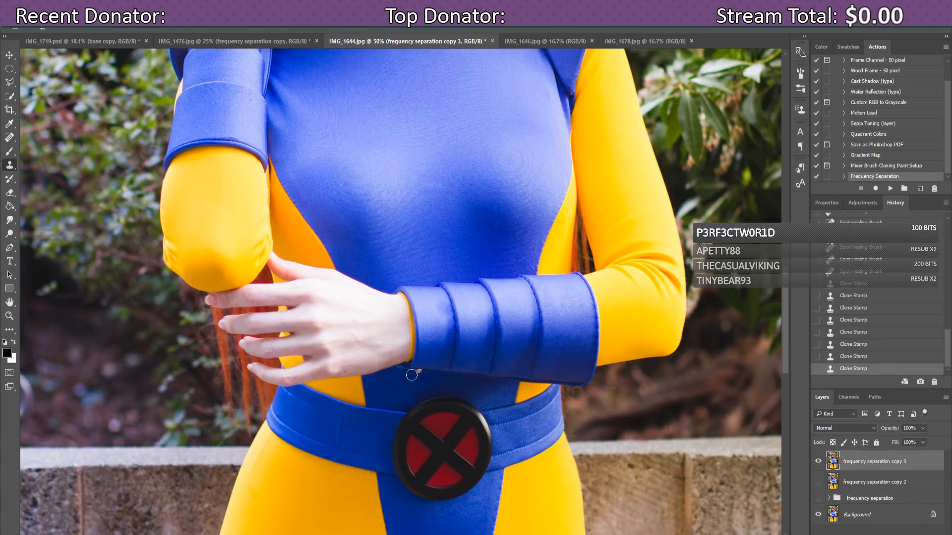
{"action": "left_click", "coordinate": [419, 376]}
{"action": "left_click", "coordinate": [419, 375]}
{"action": "left_click", "coordinate": [399, 378]}
{"action": "left_click", "coordinate": [9, 138]}
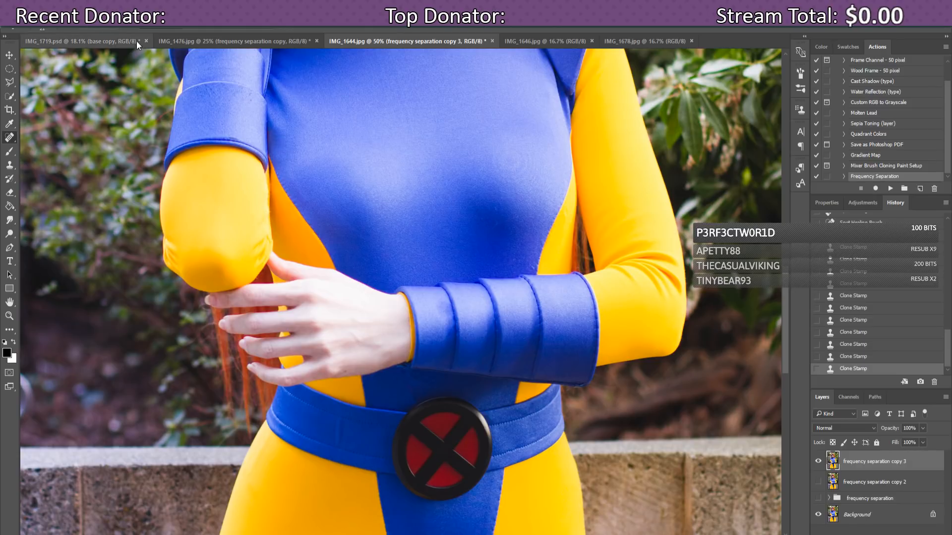
{"action": "left_click", "coordinate": [52, 28]}
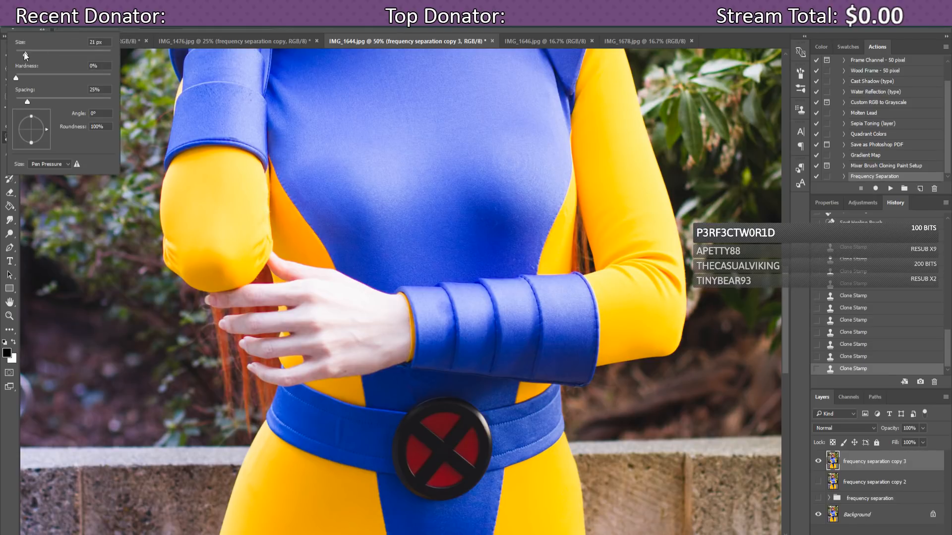
Step: Set the Spot Healing Brush to 32 px and heal the marks on the suit above the buckle
{"action": "left_click_drag", "start_coordinate": [24, 52], "coordinate": [31, 51]}
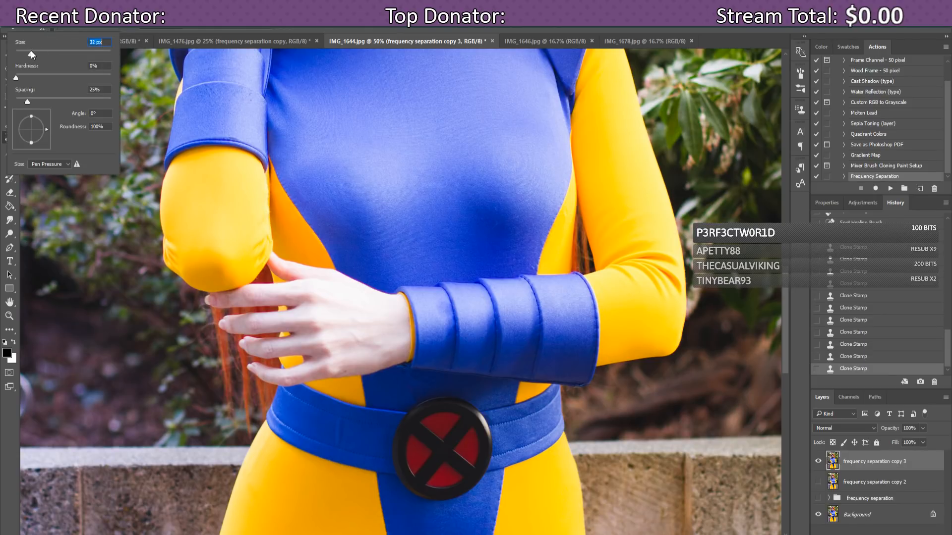
{"action": "left_click", "coordinate": [412, 399]}
{"action": "left_click", "coordinate": [414, 399]}
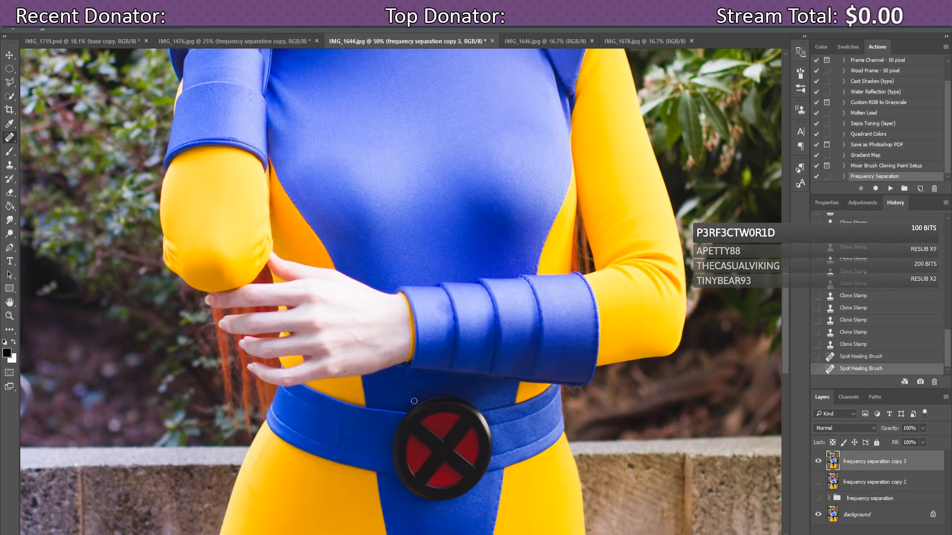
{"action": "left_click", "coordinate": [413, 400]}
{"action": "left_click", "coordinate": [413, 399]}
{"action": "left_click", "coordinate": [413, 398]}
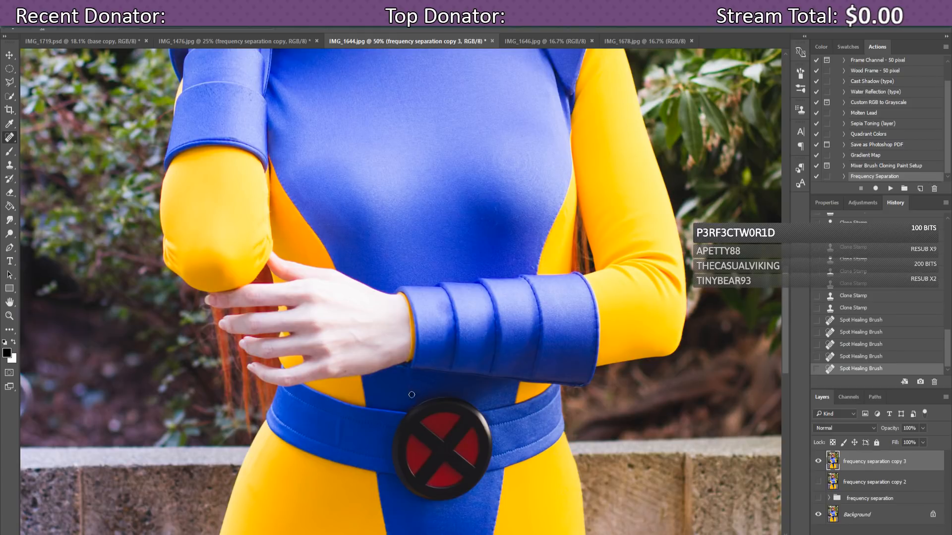
{"action": "left_click", "coordinate": [412, 397]}
{"action": "left_click", "coordinate": [412, 395]}
{"action": "left_click", "coordinate": [412, 391]}
{"action": "left_click", "coordinate": [413, 387]}
{"action": "left_click", "coordinate": [413, 380]}
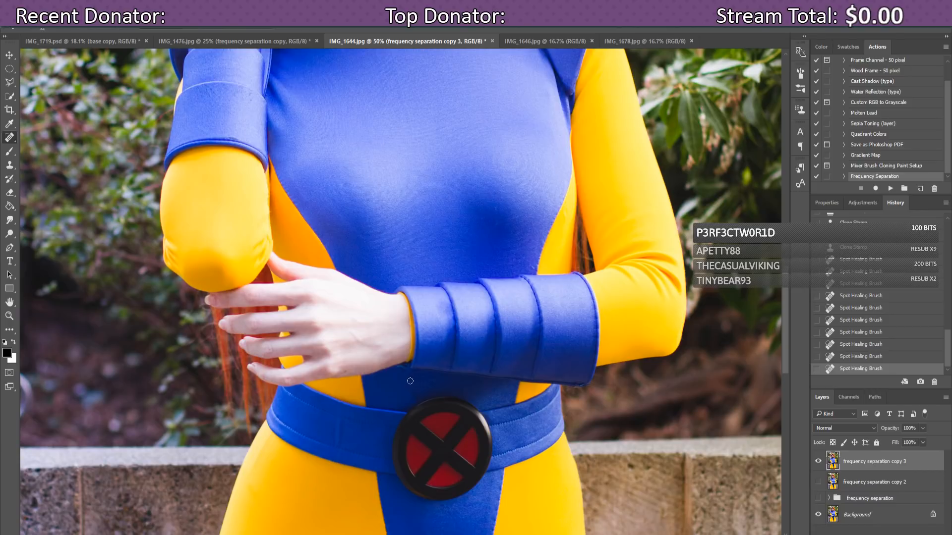
{"action": "left_click", "coordinate": [413, 377]}
{"action": "left_click", "coordinate": [414, 384]}
Step: Zoom to 100% and dodge to lighten the blue suit fabric below the wrist
{"action": "key", "text": "ctrl+plus"}
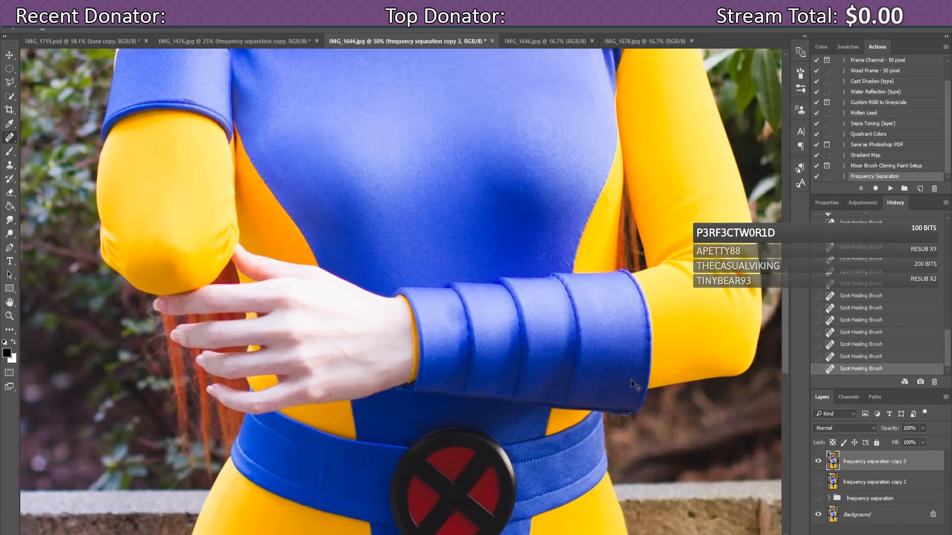
{"action": "scroll", "coordinate": [659, 362], "scroll_direction": "down", "scroll_amount": 5}
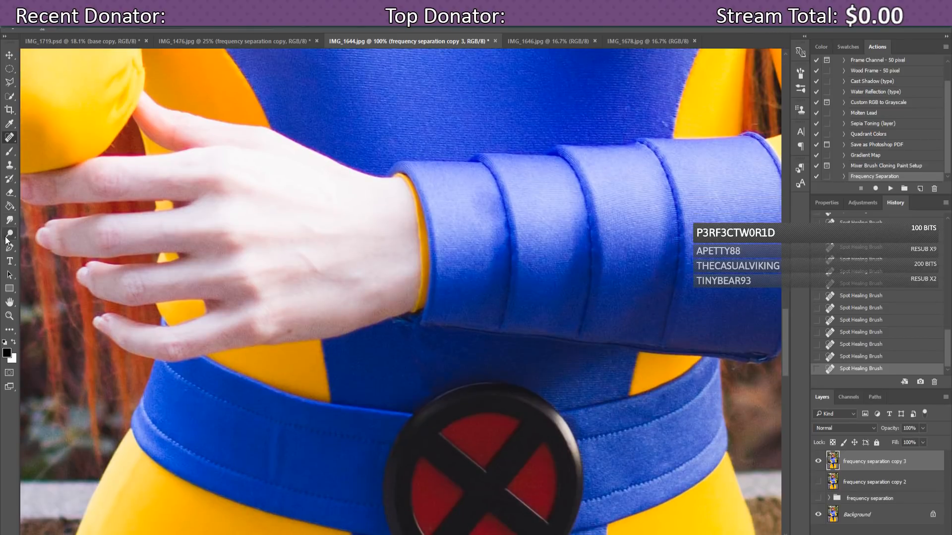
{"action": "left_click", "coordinate": [8, 237]}
{"action": "mouse_move", "coordinate": [431, 368]}
{"action": "left_mouse_down"}
{"action": "mouse_move", "coordinate": [425, 389]}
{"action": "mouse_move", "coordinate": [423, 342]}
{"action": "mouse_move", "coordinate": [434, 343]}
{"action": "mouse_move", "coordinate": [419, 340]}
{"action": "mouse_move", "coordinate": [448, 339]}
{"action": "mouse_move", "coordinate": [403, 334]}
{"action": "mouse_move", "coordinate": [444, 344]}
{"action": "left_mouse_up"}
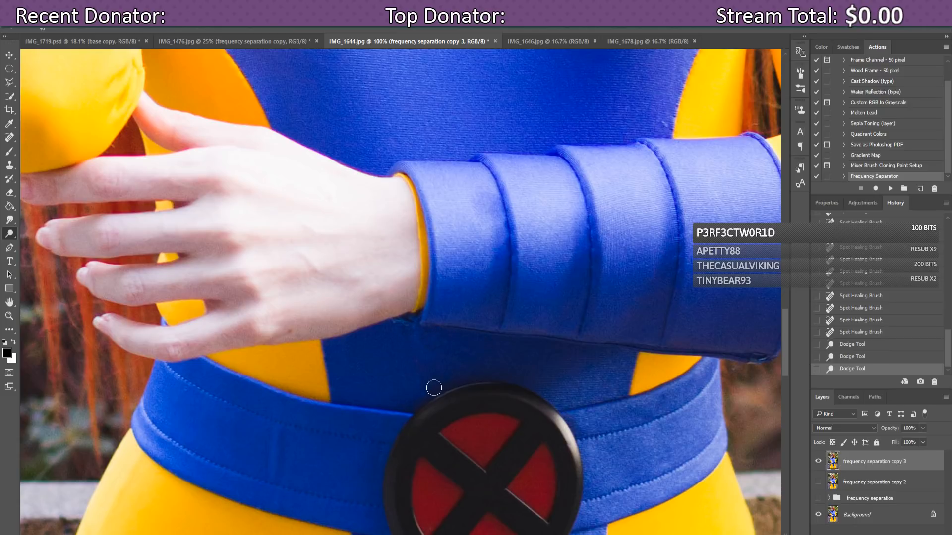
{"action": "mouse_move", "coordinate": [433, 388]}
{"action": "left_mouse_down"}
{"action": "mouse_move", "coordinate": [423, 378]}
{"action": "mouse_move", "coordinate": [440, 357]}
{"action": "left_mouse_up"}
Step: Switch to the Burn tool, adjust its exposure and brush, and darken the suit above the buckle
{"action": "right_click", "coordinate": [9, 233]}
{"action": "left_click", "coordinate": [50, 244]}
{"action": "left_click", "coordinate": [197, 30]}
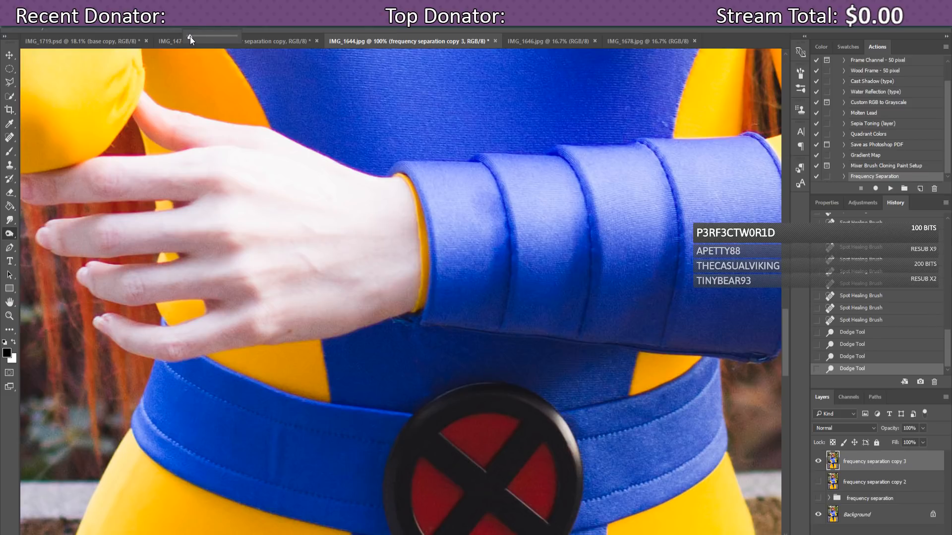
{"action": "left_click", "coordinate": [55, 23]}
{"action": "left_click", "coordinate": [55, 28]}
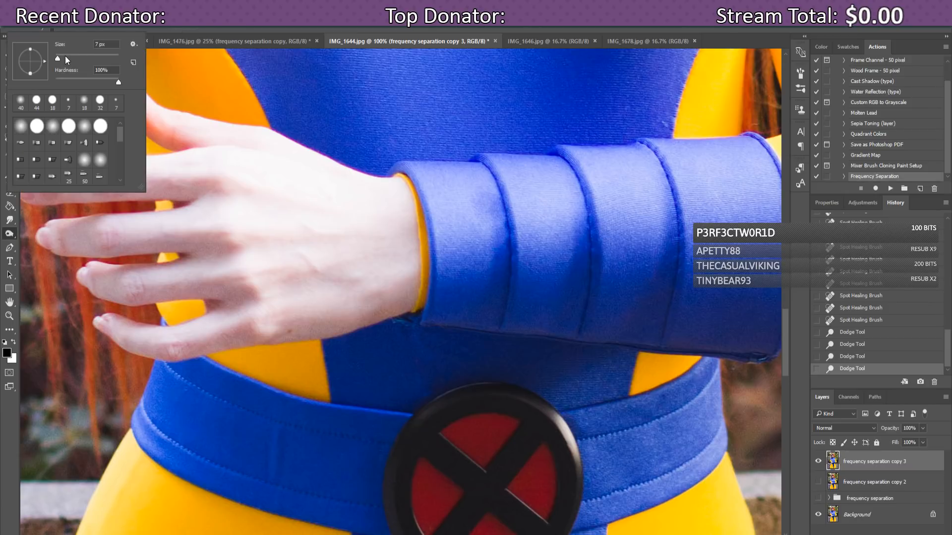
{"action": "left_click", "coordinate": [187, 32]}
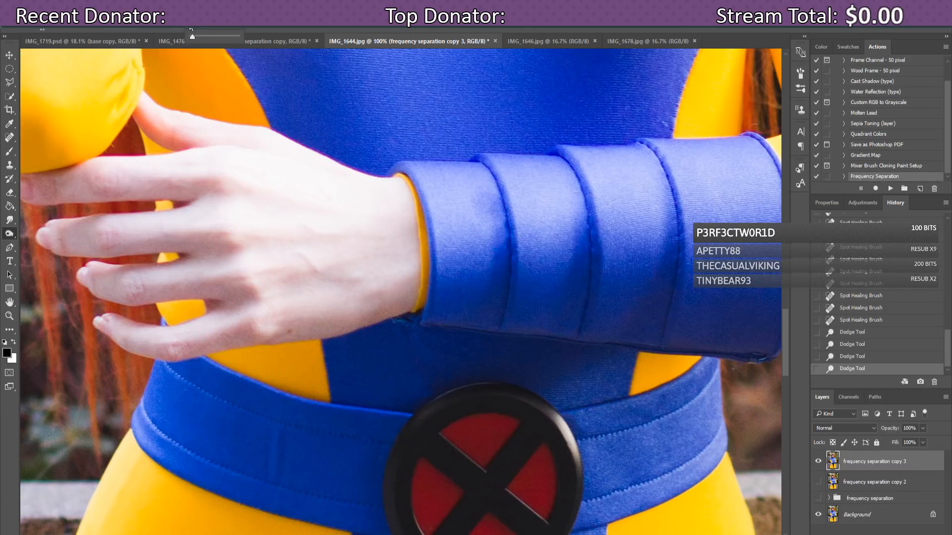
{"action": "left_click", "coordinate": [428, 395]}
{"action": "mouse_move", "coordinate": [423, 397]}
{"action": "left_mouse_down"}
{"action": "mouse_move", "coordinate": [416, 402]}
{"action": "mouse_move", "coordinate": [419, 386]}
{"action": "left_mouse_up"}
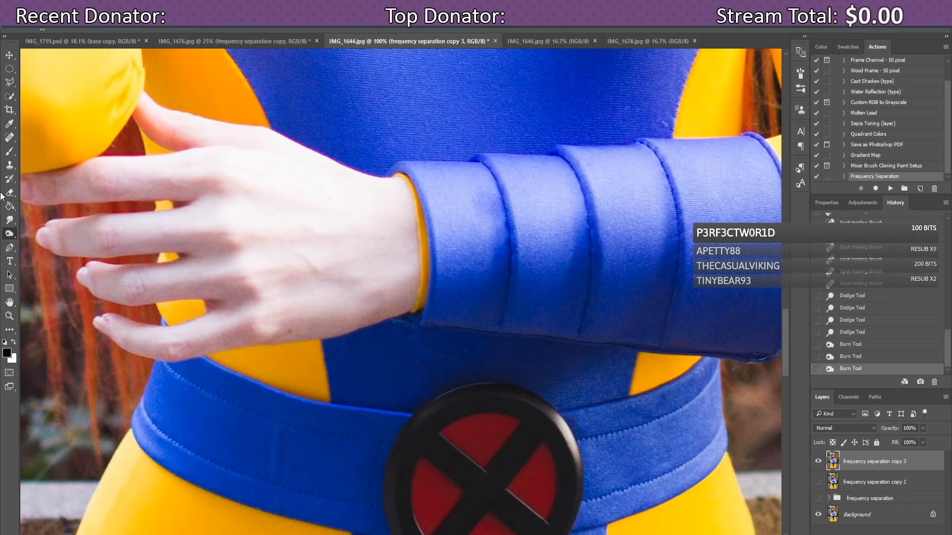
{"action": "right_click", "coordinate": [9, 136]}
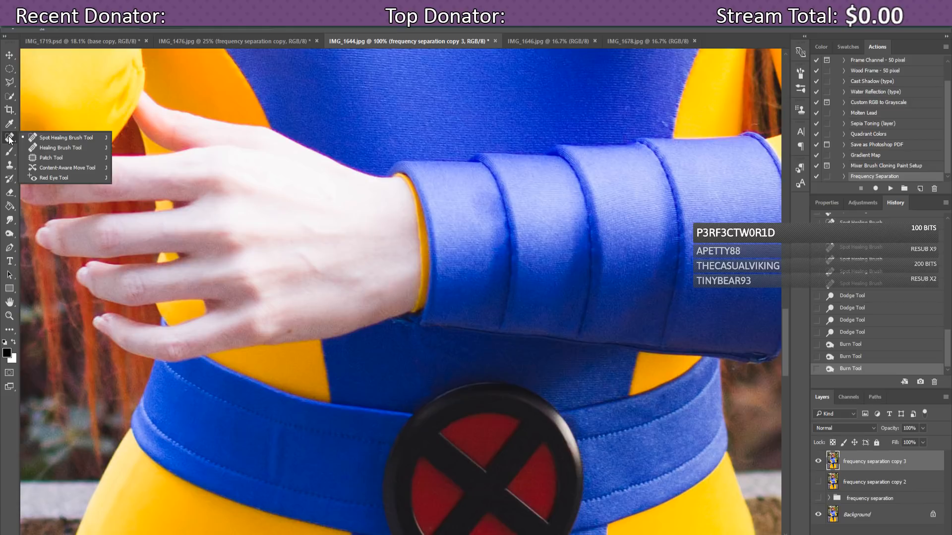
Step: With the Healing Brush, heal scattered blemishes on the blue suit near the buckle
{"action": "left_click", "coordinate": [33, 148]}
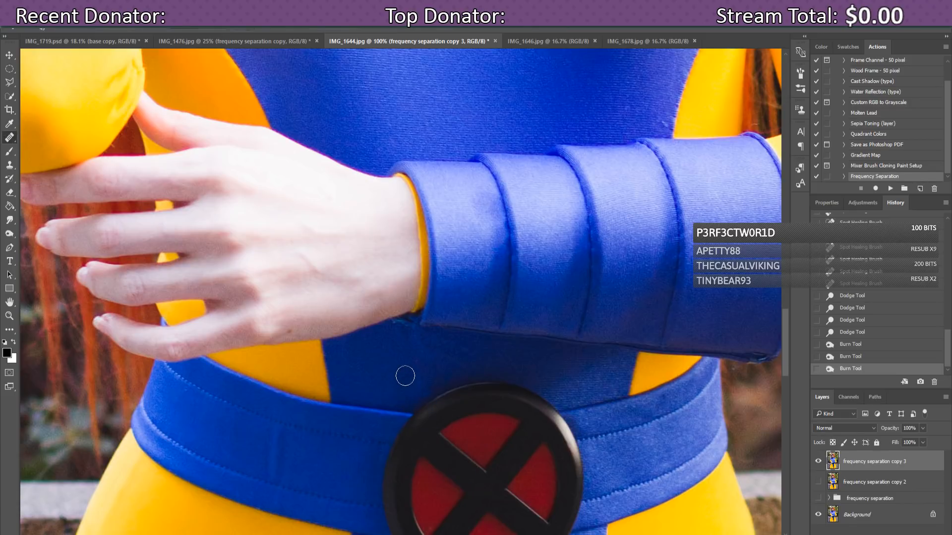
{"action": "left_click", "coordinate": [440, 377], "text": "alt"}
{"action": "left_click", "coordinate": [419, 382]}
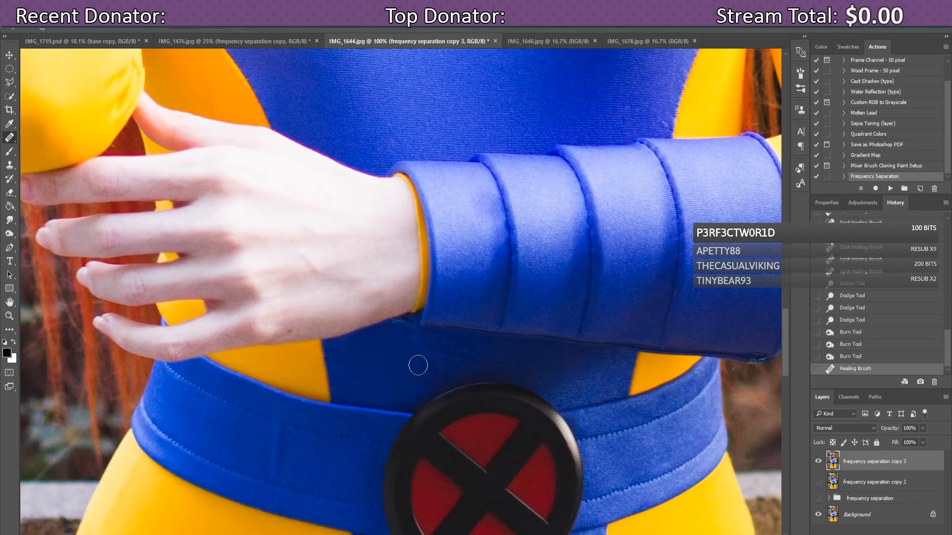
{"action": "left_click", "coordinate": [420, 367]}
{"action": "left_click", "coordinate": [397, 380]}
{"action": "left_click", "coordinate": [403, 334]}
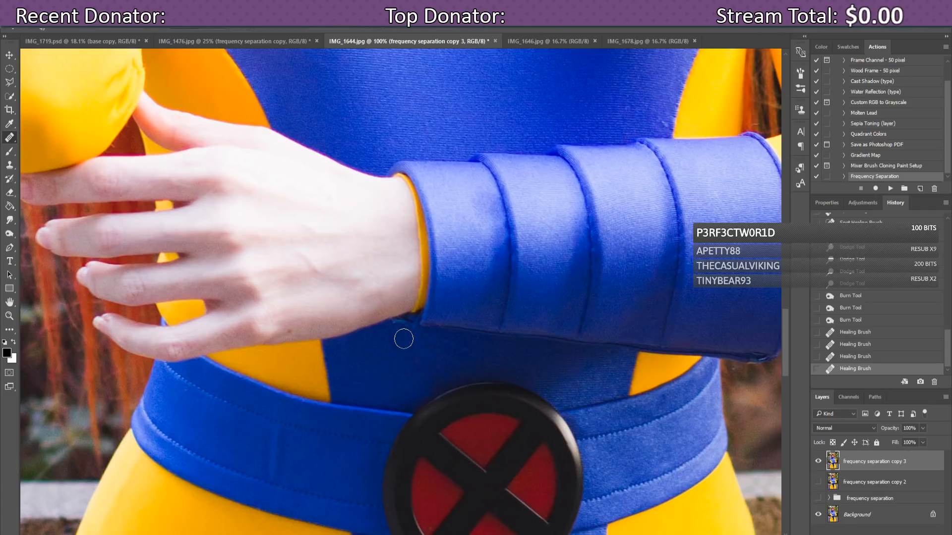
{"action": "left_click", "coordinate": [430, 351]}
{"action": "left_click", "coordinate": [450, 353]}
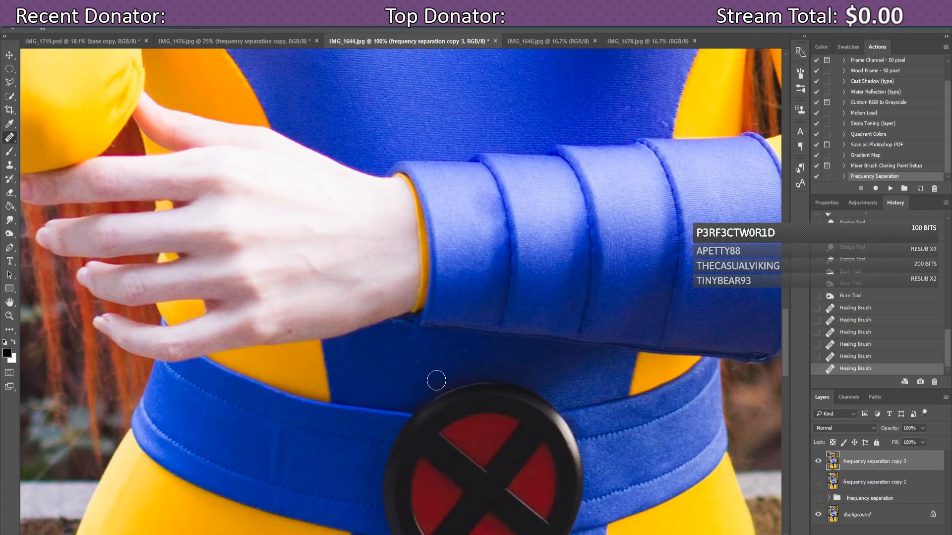
{"action": "left_click", "coordinate": [425, 392]}
{"action": "left_click", "coordinate": [436, 382]}
Step: Resample clean suit fabric and heal the remaining spots and a longer mark on the suit
{"action": "left_click", "coordinate": [417, 370], "text": "alt"}
{"action": "left_click", "coordinate": [436, 364]}
{"action": "left_click", "coordinate": [438, 350]}
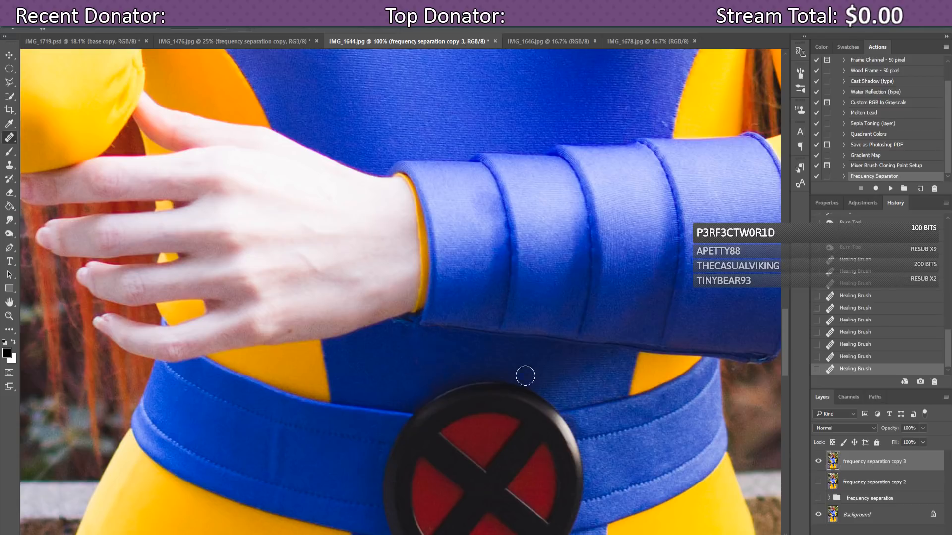
{"action": "left_click", "coordinate": [491, 361], "text": "alt"}
{"action": "left_click", "coordinate": [502, 372]}
{"action": "mouse_move", "coordinate": [477, 346]}
{"action": "left_mouse_down"}
{"action": "mouse_move", "coordinate": [457, 363]}
{"action": "mouse_move", "coordinate": [472, 346]}
{"action": "left_mouse_up"}
Step: Heal the marks and vertical creases on the blue belt, then fit the photo on screen
{"action": "left_click", "coordinate": [190, 482]}
{"action": "left_click", "coordinate": [289, 447]}
{"action": "left_click", "coordinate": [286, 479]}
{"action": "left_click", "coordinate": [297, 471]}
{"action": "left_click", "coordinate": [277, 474]}
{"action": "left_click", "coordinate": [275, 464]}
{"action": "left_click", "coordinate": [264, 438], "text": "alt"}
{"action": "left_click", "coordinate": [276, 441]}
{"action": "left_click", "coordinate": [283, 452]}
{"action": "left_click", "coordinate": [282, 463]}
{"action": "left_click", "coordinate": [280, 442]}
{"action": "key", "text": "ctrl+0"}
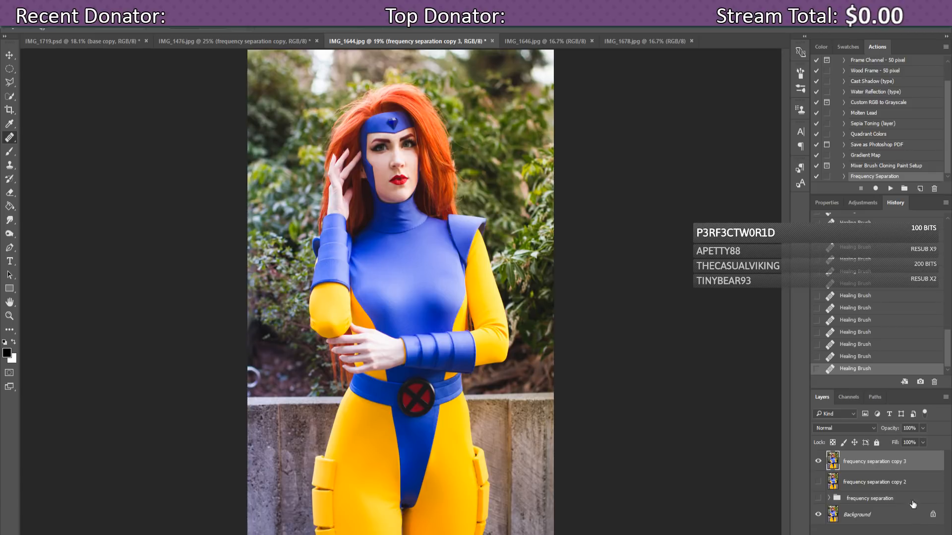
{"action": "left_click", "coordinate": [818, 462]}
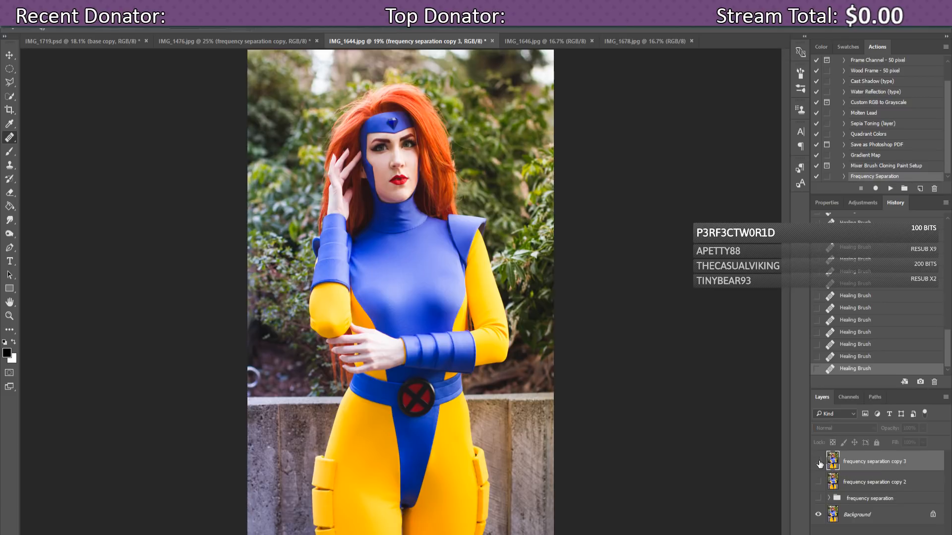
{"action": "left_click", "coordinate": [818, 462]}
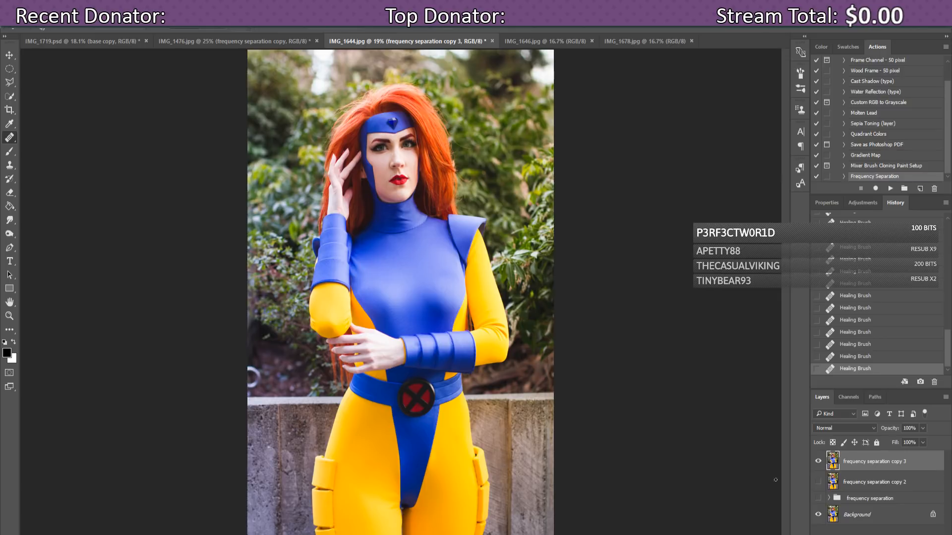
{"action": "left_click", "coordinate": [819, 462]}
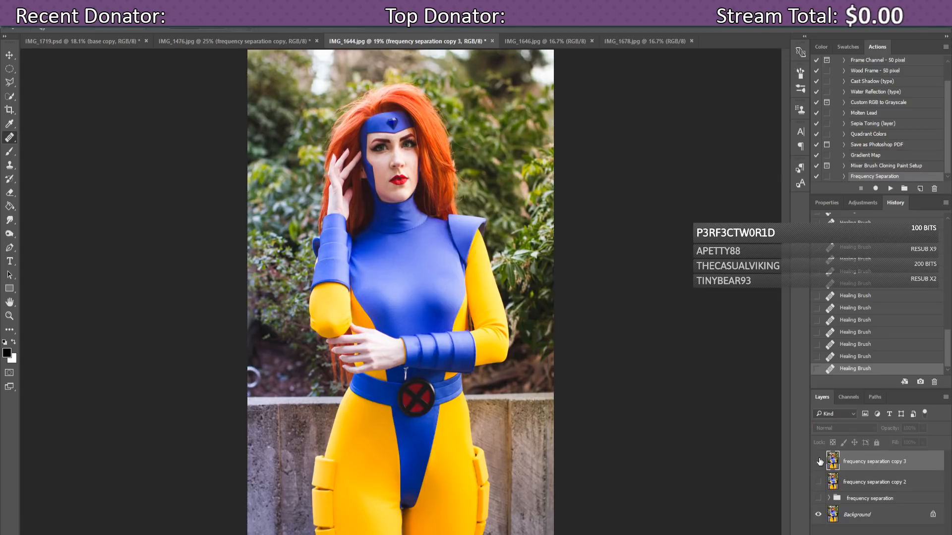
{"action": "left_click", "coordinate": [819, 462]}
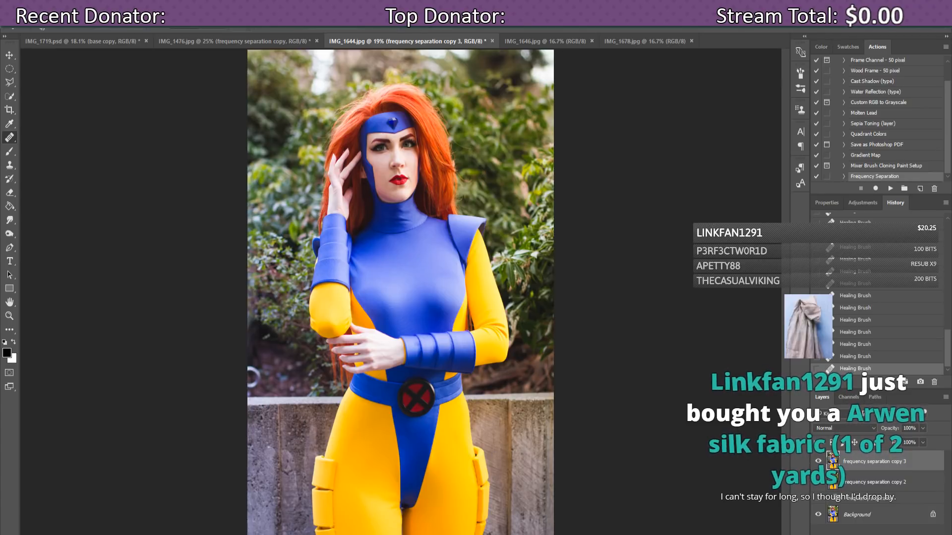
{"action": "key", "text": "alt+Tab"}
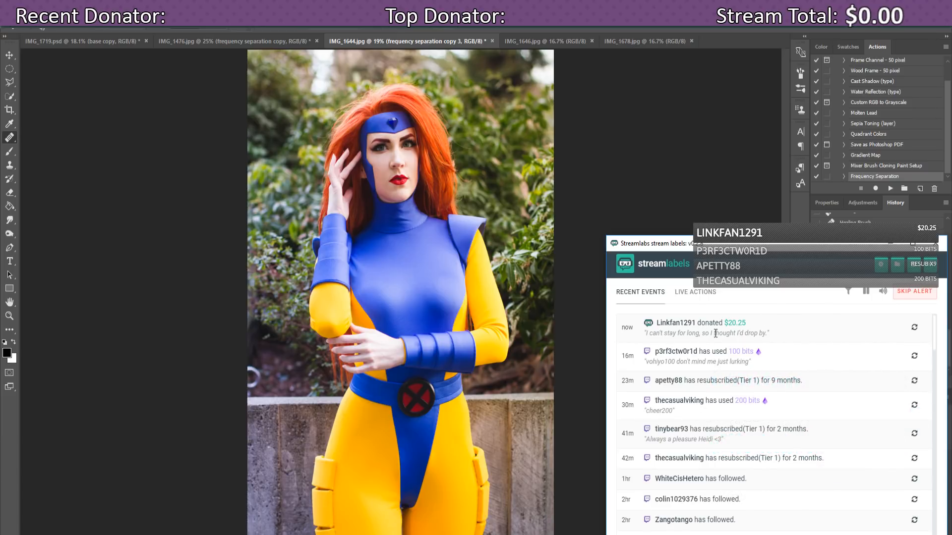
{"action": "left_click", "coordinate": [915, 328]}
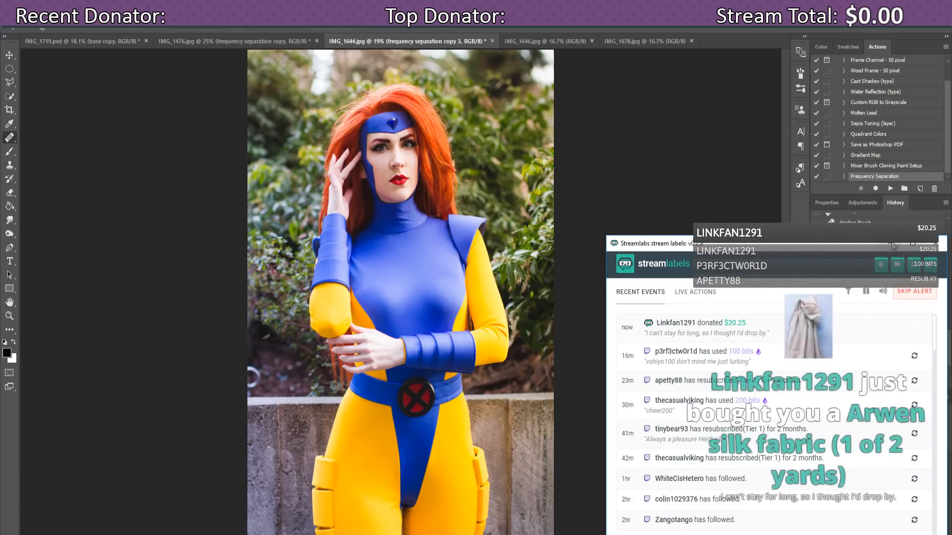
{"action": "key", "text": "alt+Tab"}
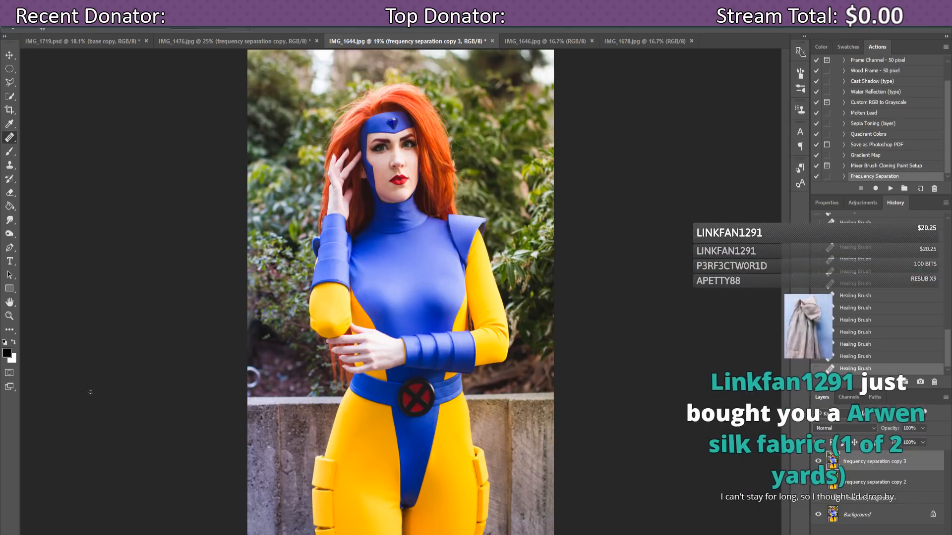
{"action": "mouse_move", "coordinate": [304, 534]}
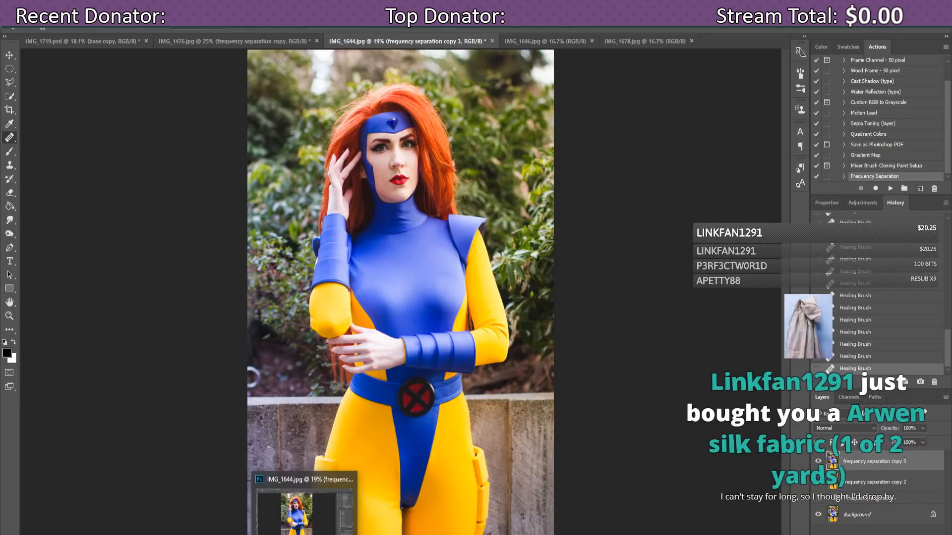
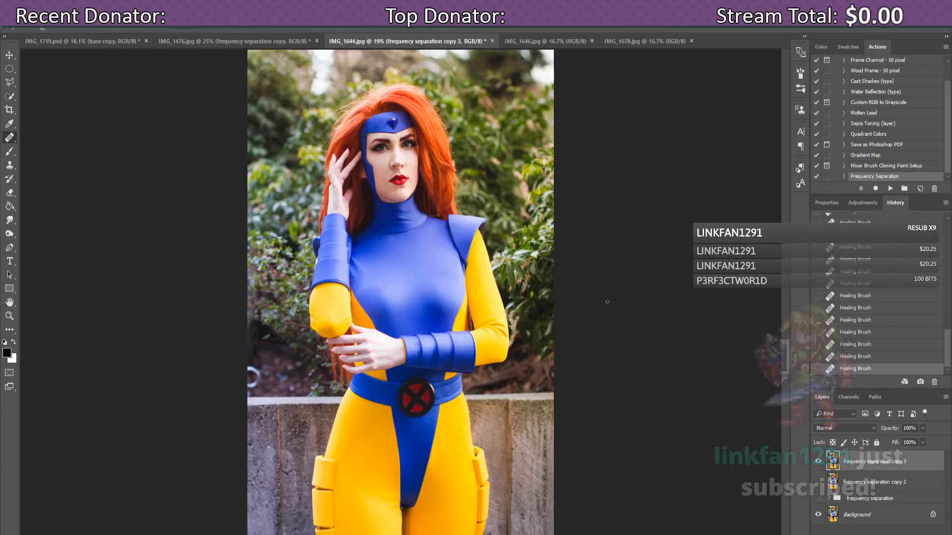
Step: Toggle the frequency separation copy 3 layer on and off to compare the previous retouch
{"action": "left_click", "coordinate": [819, 463]}
{"action": "left_click", "coordinate": [819, 462]}
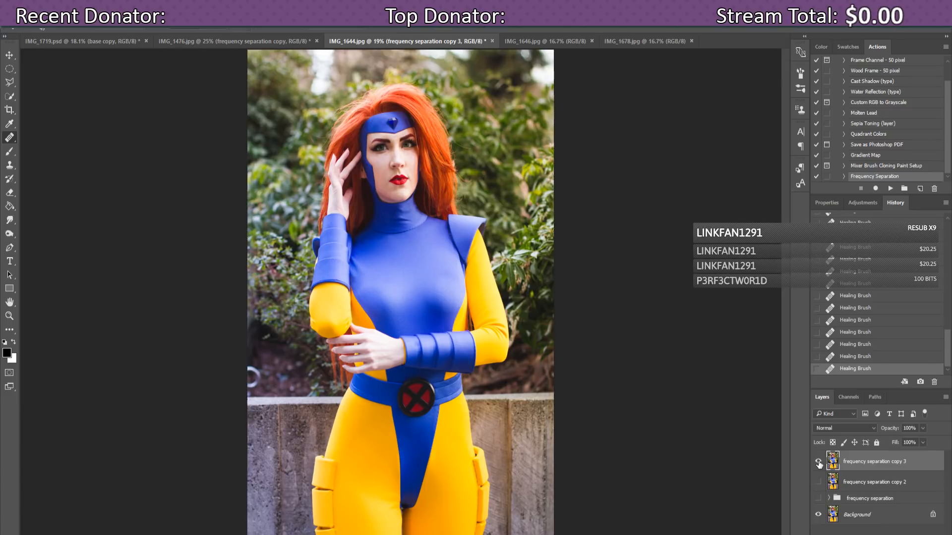
{"action": "left_click", "coordinate": [818, 462]}
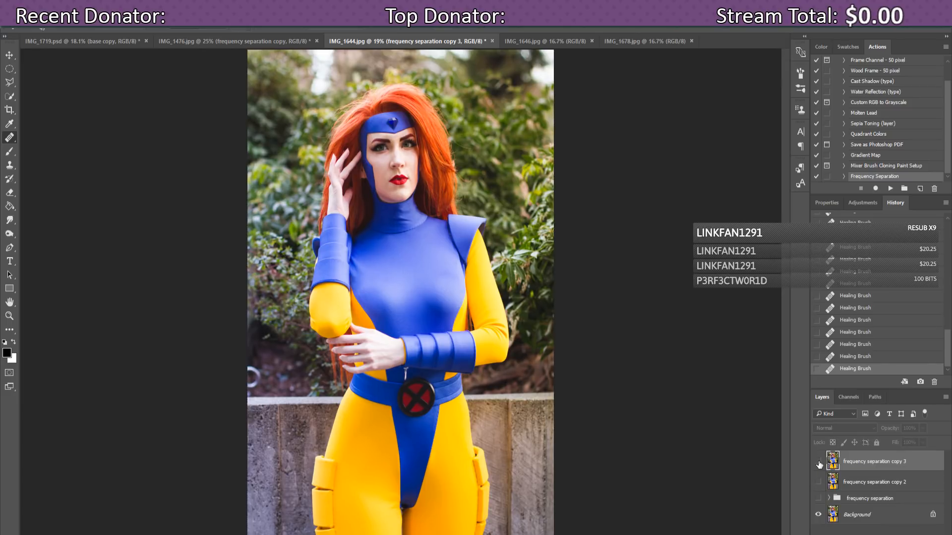
{"action": "left_click", "coordinate": [818, 463]}
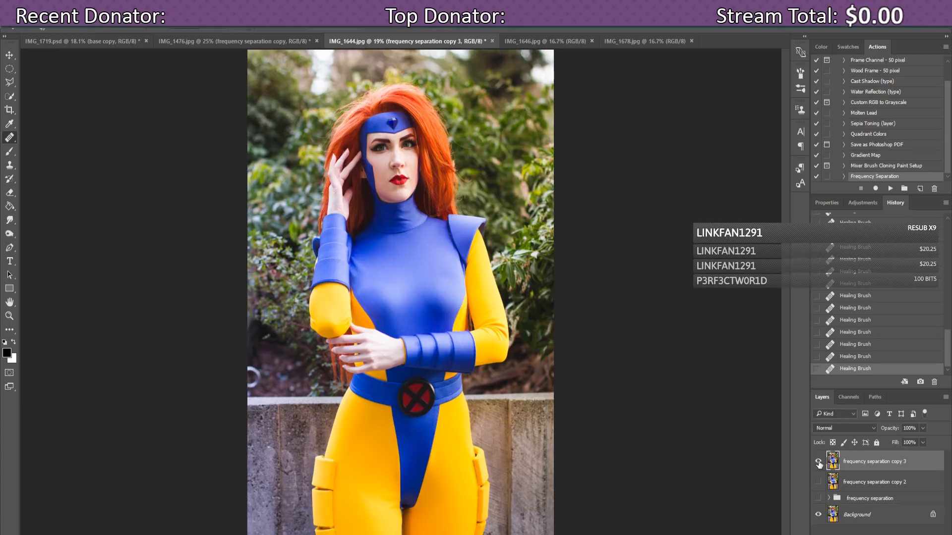
{"action": "left_click", "coordinate": [818, 463]}
{"action": "left_click", "coordinate": [819, 463]}
Step: On IMG_1646 at 50% zoom, run the Frequency Separation action and select the Texture layer
{"action": "left_click", "coordinate": [535, 40]}
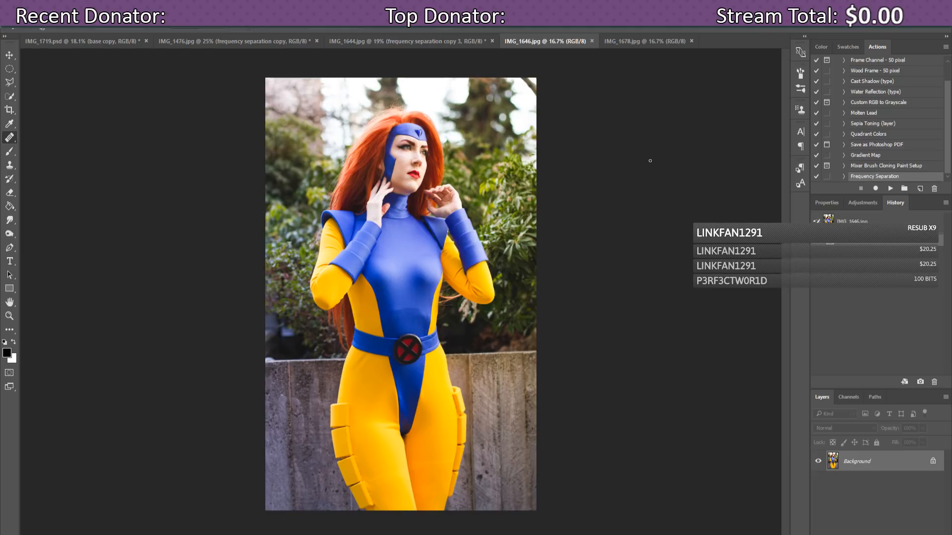
{"action": "key", "text": "ctrl+plus"}
{"action": "key", "text": "ctrl+plus"}
{"action": "key", "text": "ctrl+plus"}
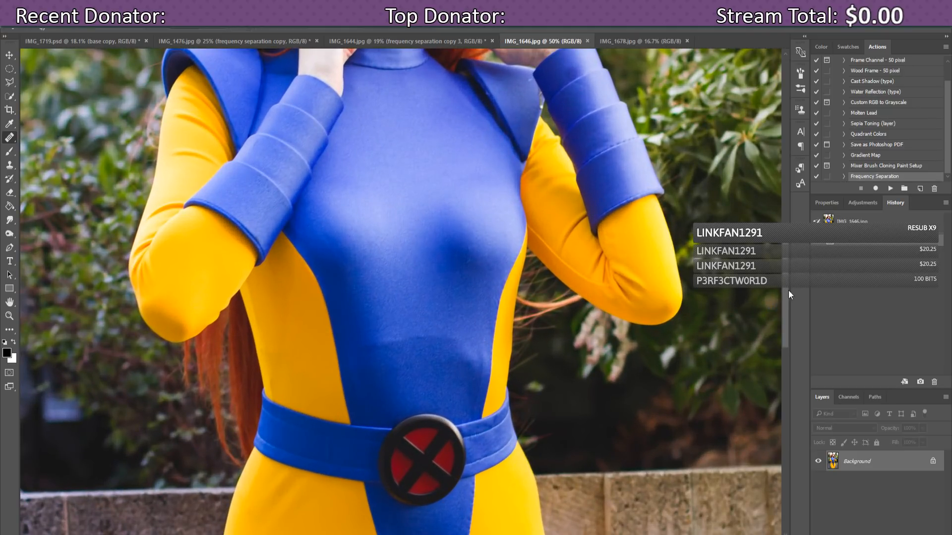
{"action": "left_click", "coordinate": [889, 188]}
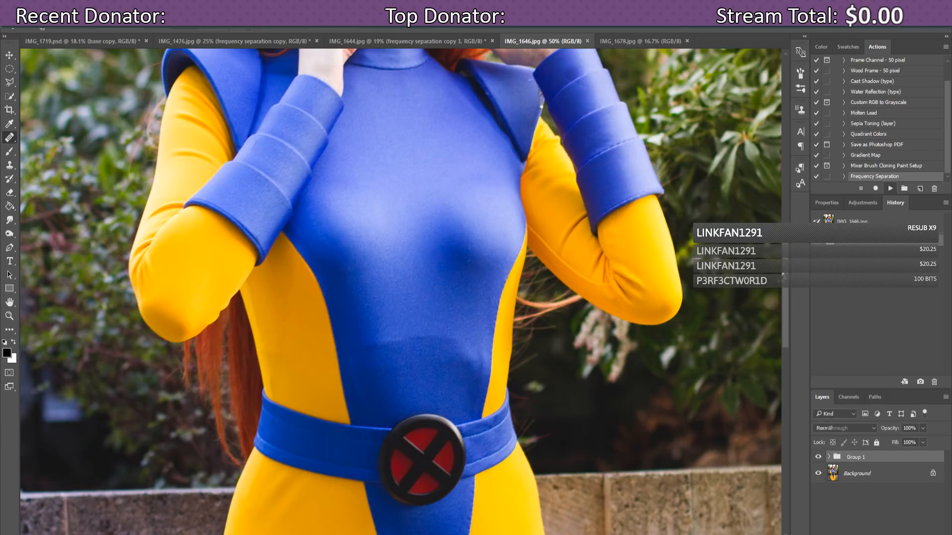
{"action": "left_click_drag", "start_coordinate": [785, 274], "coordinate": [790, 197]}
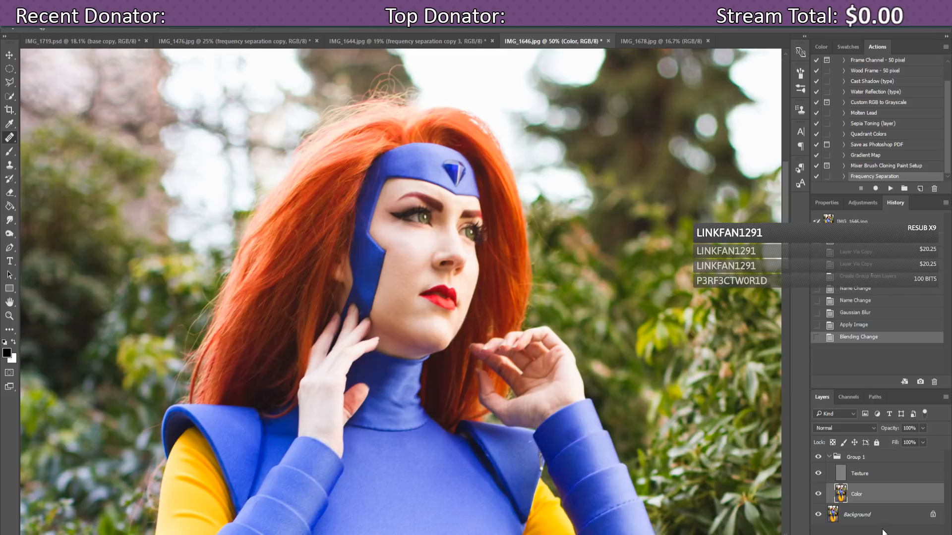
{"action": "left_click", "coordinate": [858, 476]}
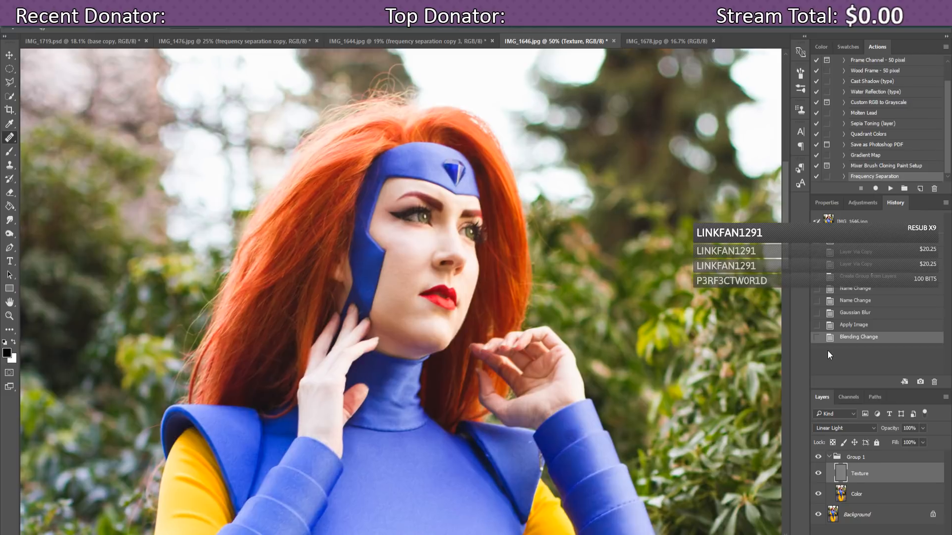
Step: Zoom to 66.7%, make the Color layer active and hide the Texture layer
{"action": "key", "text": "ctrl+plus"}
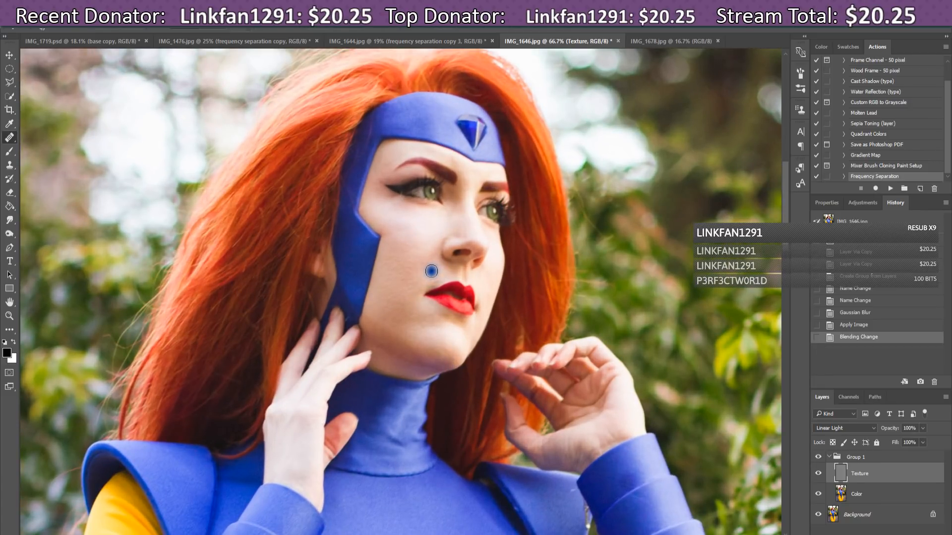
{"action": "left_click", "coordinate": [855, 493]}
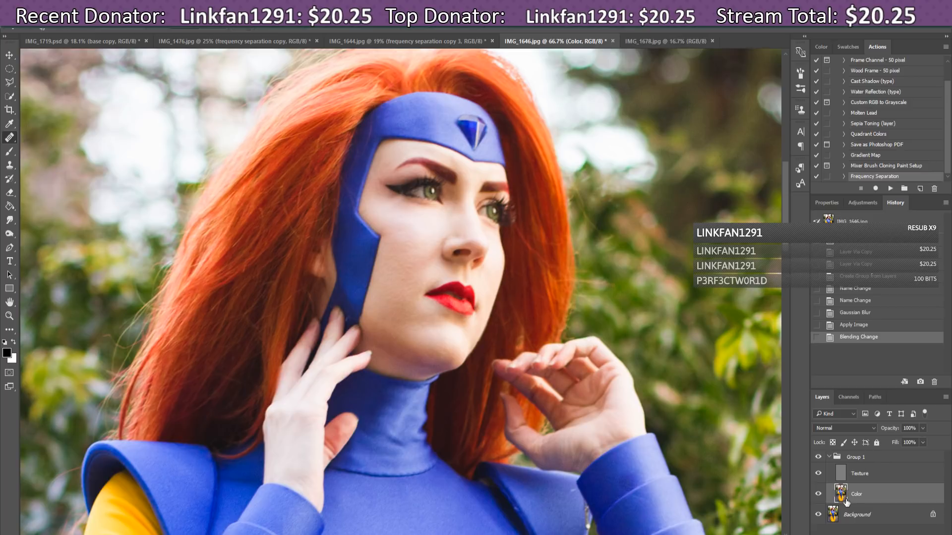
{"action": "left_click", "coordinate": [819, 475]}
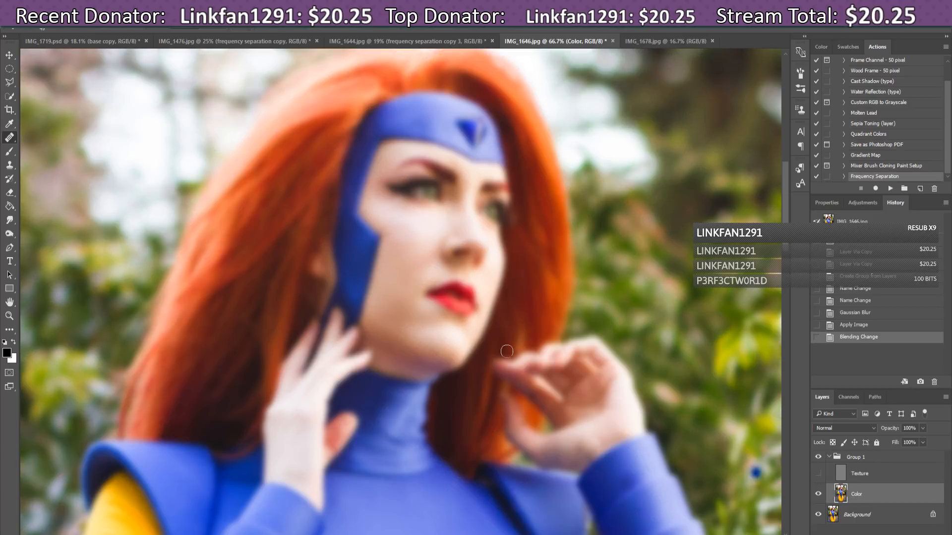
Step: Sample clean cheek tone and heal the tonal blotches on the cheek
{"action": "left_click", "coordinate": [405, 233], "text": "alt"}
{"action": "left_click", "coordinate": [407, 246]}
{"action": "left_click", "coordinate": [411, 247]}
{"action": "left_click", "coordinate": [413, 243]}
{"action": "left_click", "coordinate": [415, 244]}
{"action": "left_click", "coordinate": [417, 245]}
{"action": "left_click", "coordinate": [409, 248]}
{"action": "left_click", "coordinate": [402, 251]}
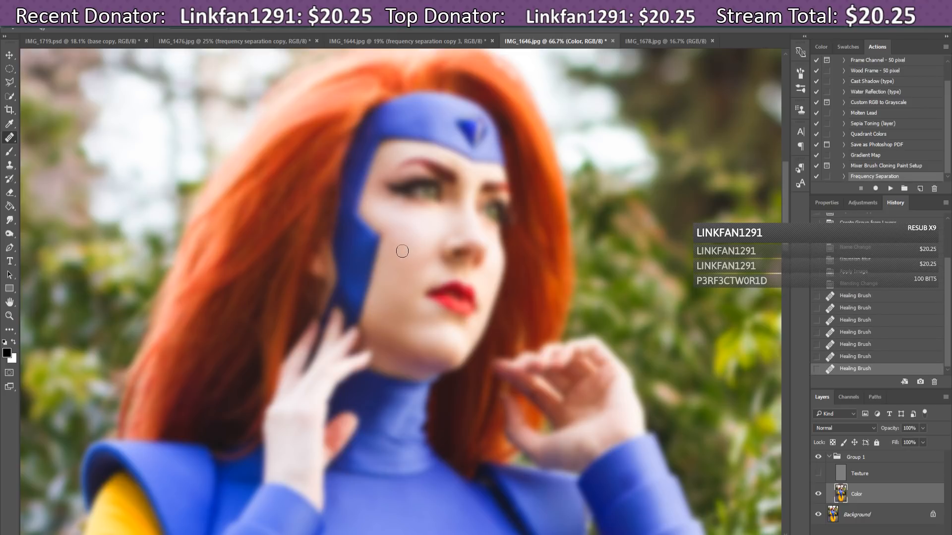
{"action": "left_click", "coordinate": [396, 244]}
{"action": "left_click", "coordinate": [399, 246]}
{"action": "left_click", "coordinate": [397, 251]}
{"action": "left_click", "coordinate": [405, 241]}
{"action": "left_click", "coordinate": [412, 244]}
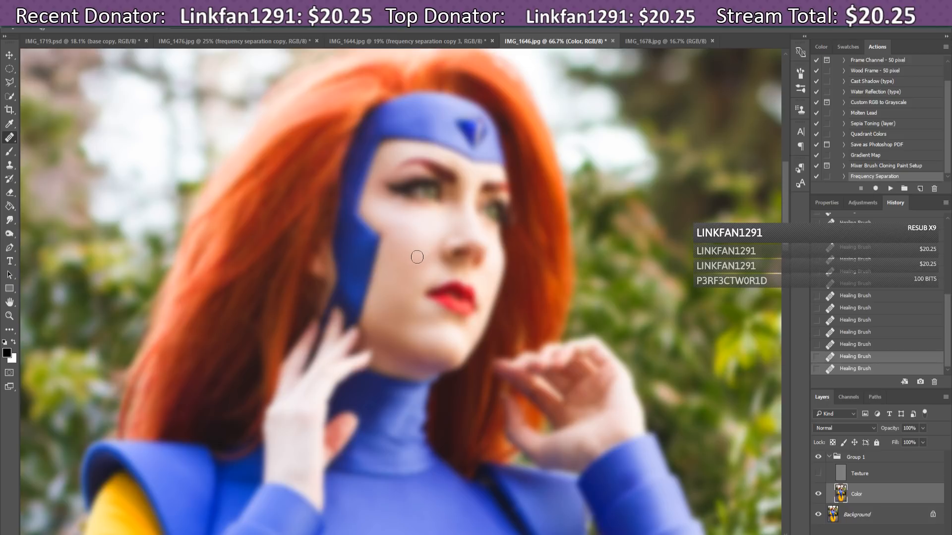
Step: Heal the remaining blotches across the lower and upper cheek
{"action": "left_click", "coordinate": [414, 260]}
{"action": "left_click", "coordinate": [412, 260]}
{"action": "left_click", "coordinate": [416, 257]}
{"action": "left_click", "coordinate": [424, 250]}
{"action": "left_click", "coordinate": [430, 247]}
{"action": "left_click", "coordinate": [427, 258]}
{"action": "left_click", "coordinate": [414, 266]}
{"action": "left_click", "coordinate": [424, 266]}
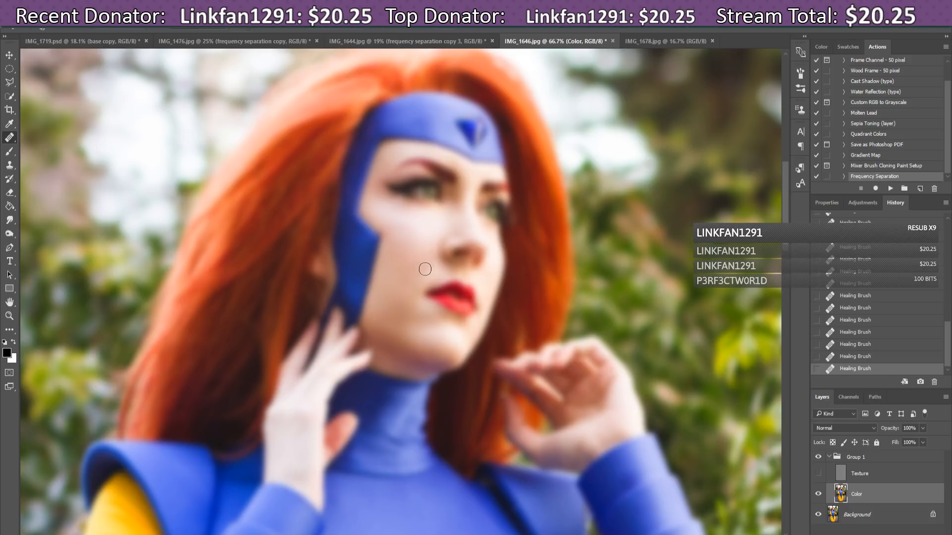
{"action": "left_click", "coordinate": [430, 248]}
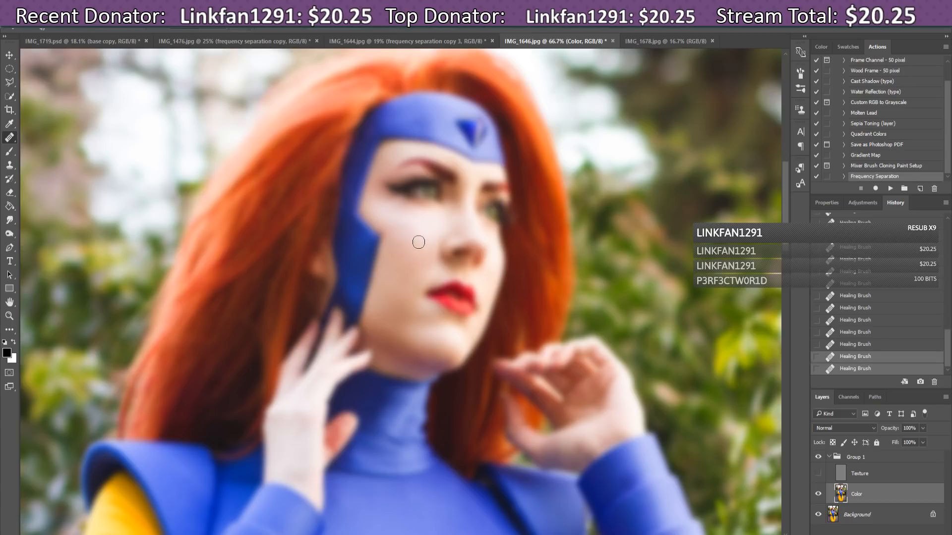
{"action": "left_click", "coordinate": [426, 248]}
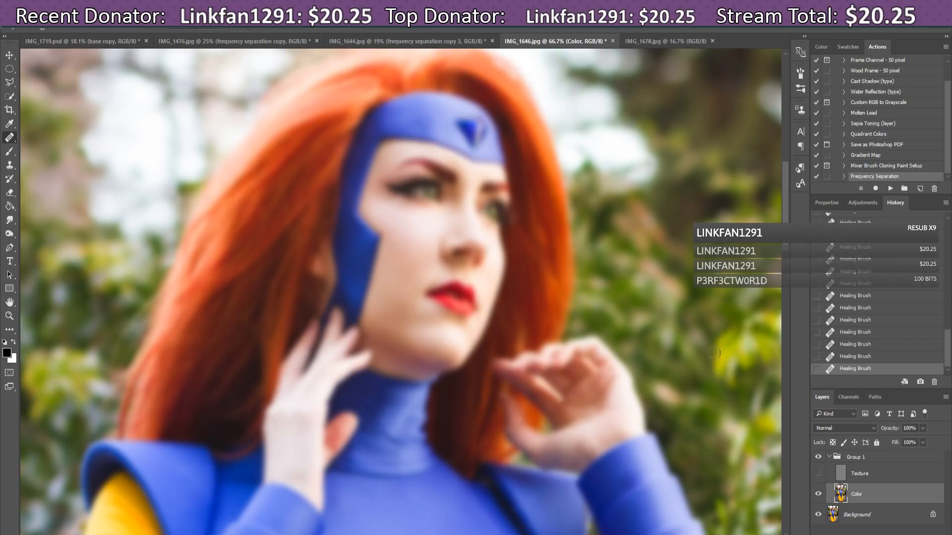
Step: Step back in History, resample and re-heal the lower face, then undo those strokes
{"action": "left_click", "coordinate": [871, 333]}
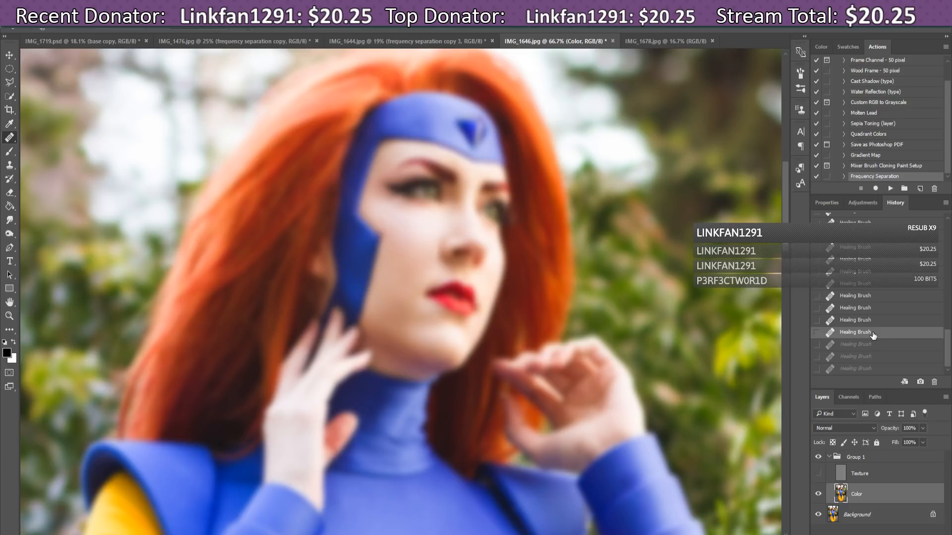
{"action": "left_click", "coordinate": [392, 281], "text": "alt"}
{"action": "left_click", "coordinate": [391, 294]}
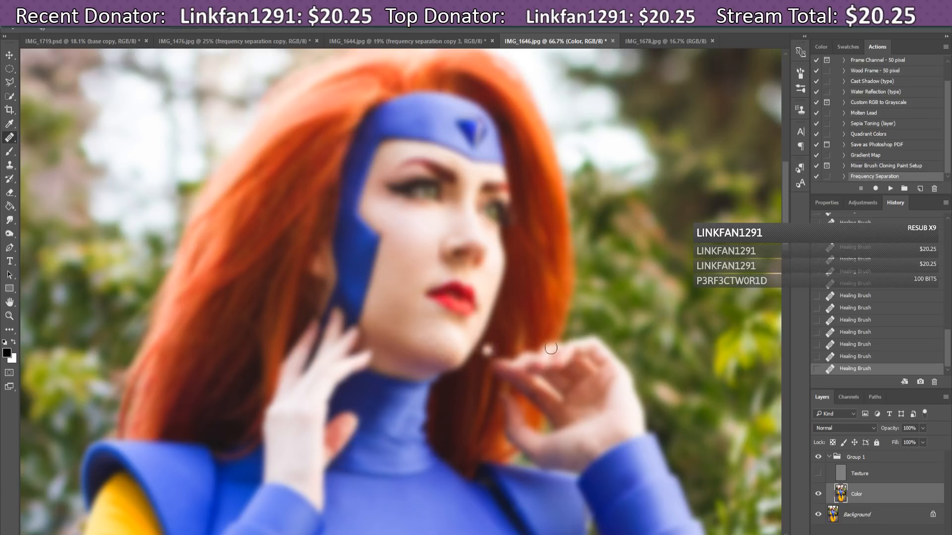
{"action": "left_click", "coordinate": [880, 344]}
{"action": "left_click", "coordinate": [866, 321]}
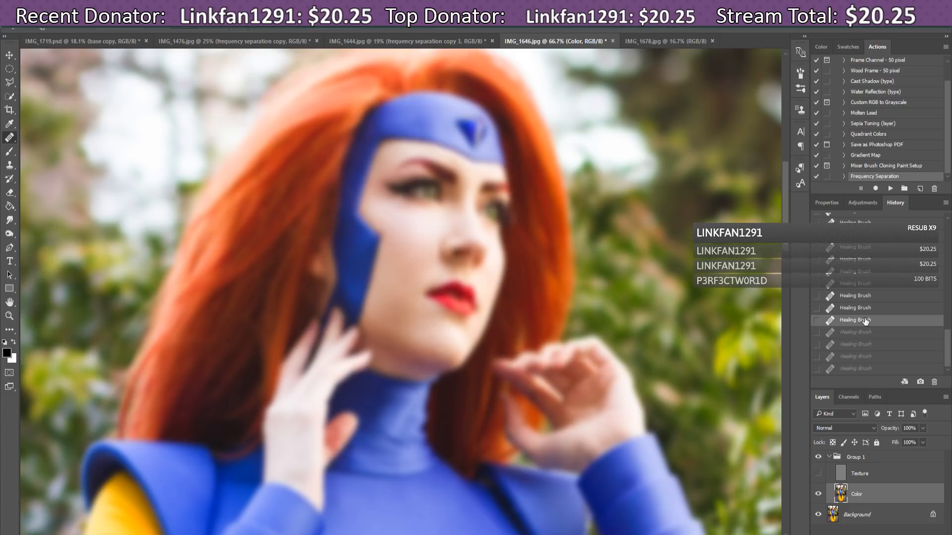
{"action": "left_click", "coordinate": [865, 308]}
{"action": "left_click", "coordinate": [864, 296]}
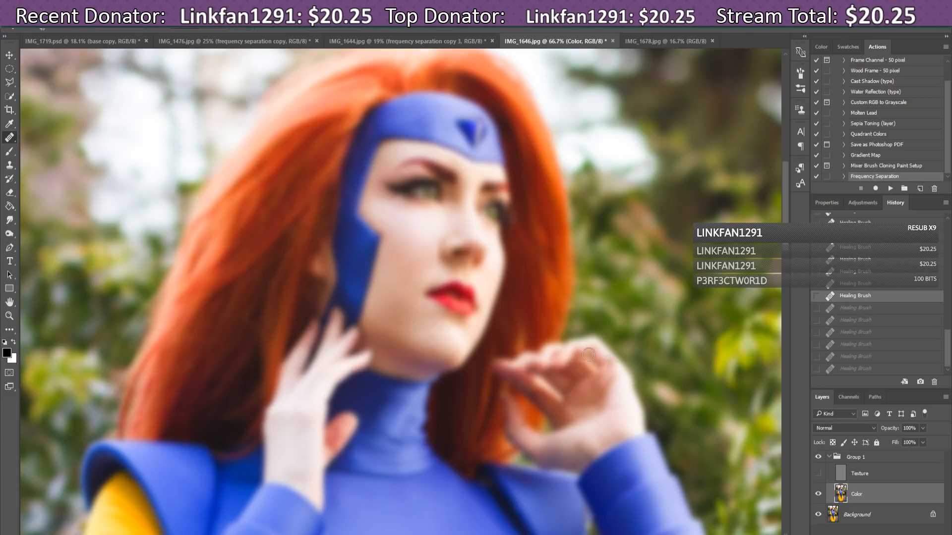
Step: Re-heal the chin and jaw, compare History states, then restore all strokes with Ctrl+Shift+Z
{"action": "left_click_drag", "start_coordinate": [455, 338], "coordinate": [452, 335]}
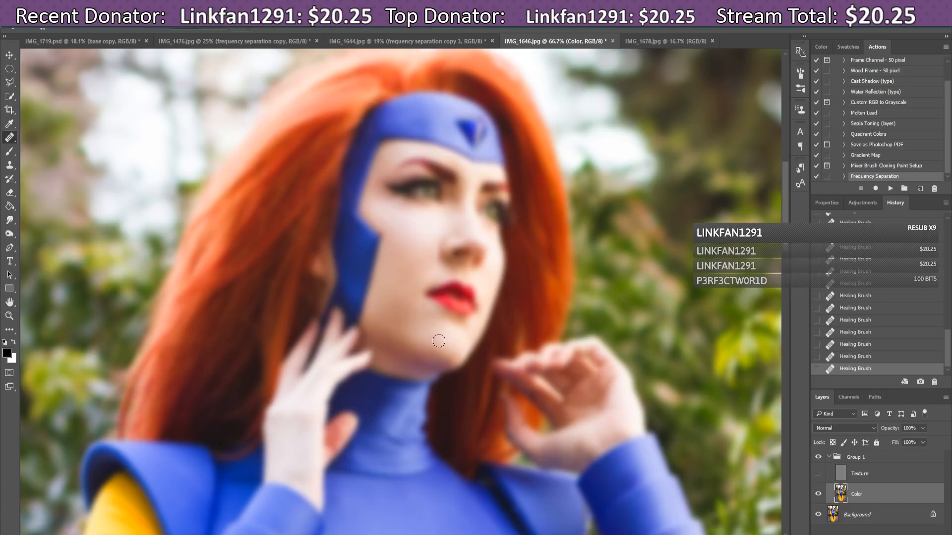
{"action": "left_click", "coordinate": [393, 327]}
{"action": "left_click", "coordinate": [862, 344]}
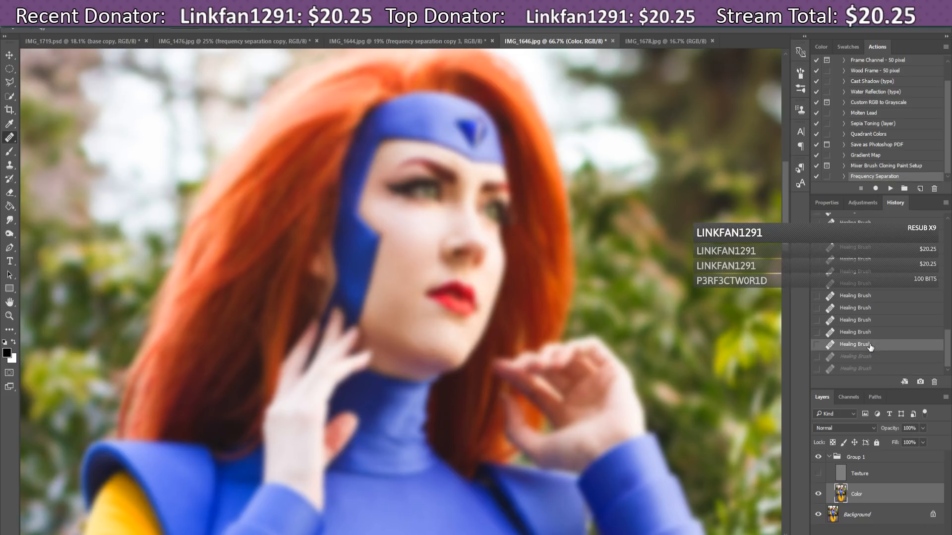
{"action": "left_click", "coordinate": [426, 341]}
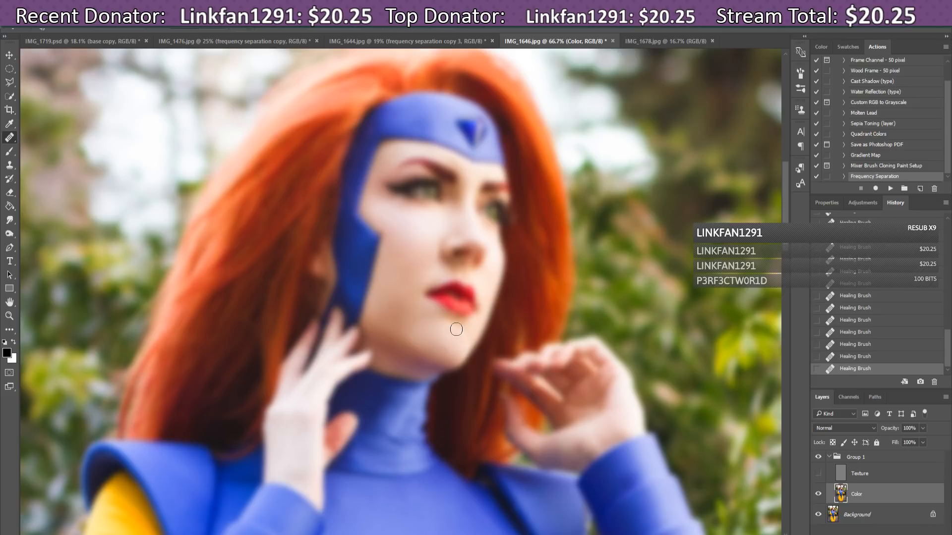
{"action": "left_click", "coordinate": [867, 346]}
{"action": "left_click", "coordinate": [866, 332]}
{"action": "left_click", "coordinate": [863, 320]}
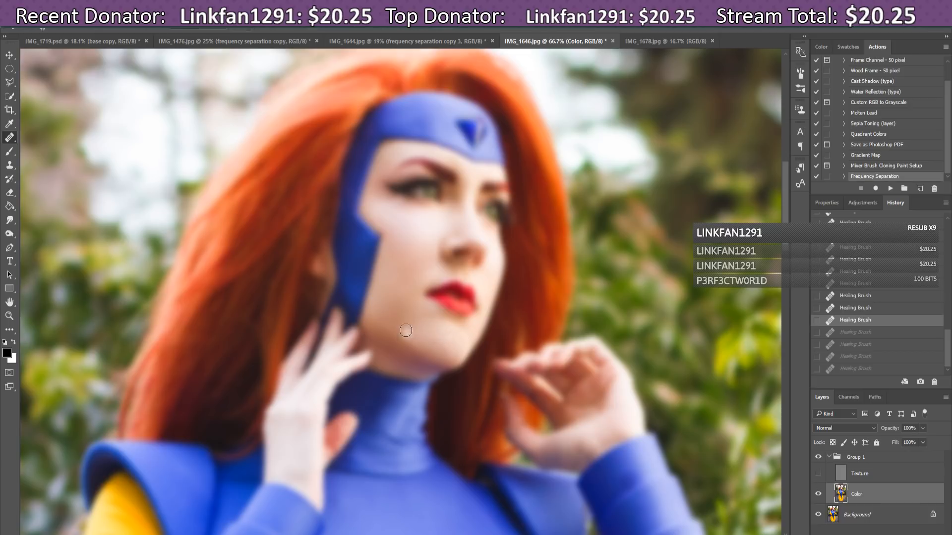
{"action": "key", "text": "ctrl+shift+z"}
{"action": "key", "text": "ctrl+shift+z"}
{"action": "key", "text": "ctrl+shift+z"}
{"action": "key", "text": "ctrl+shift+z"}
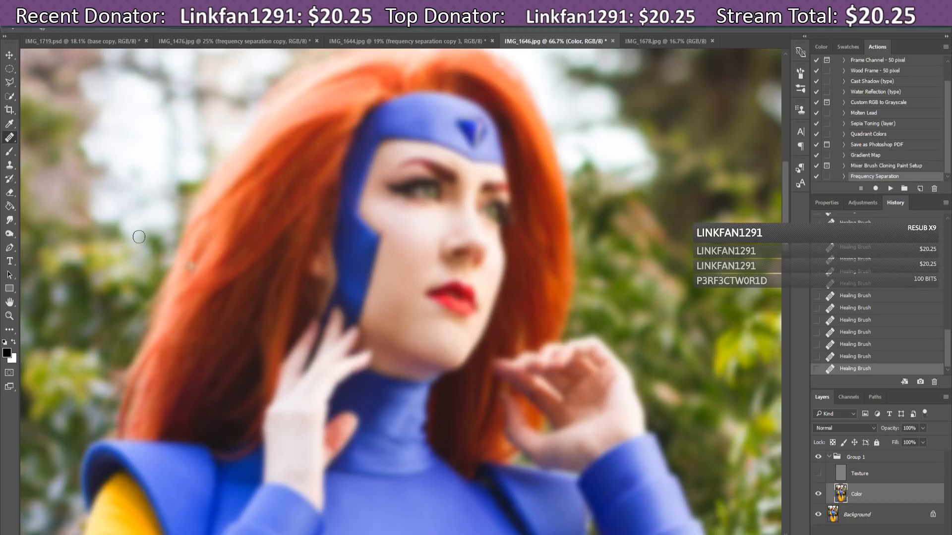
Step: With a 42 px Blur tool, soften the uneven tones along the chin and jaw
{"action": "left_click", "coordinate": [11, 221]}
{"action": "left_click", "coordinate": [40, 220]}
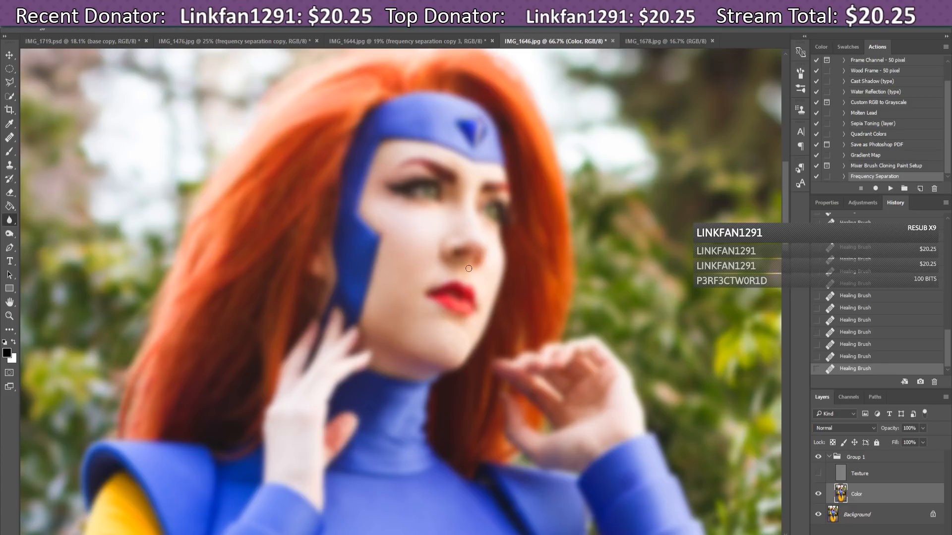
{"action": "left_click", "coordinate": [52, 28]}
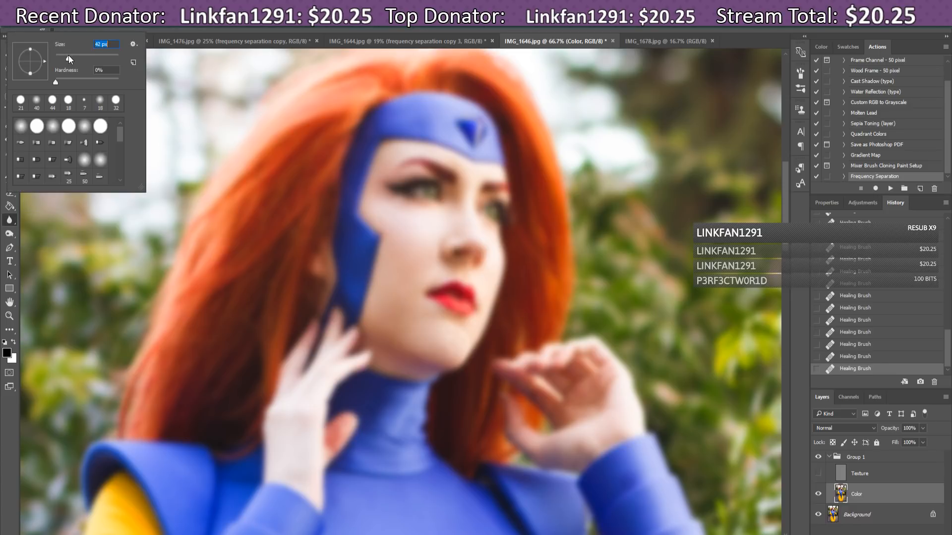
{"action": "left_click", "coordinate": [409, 347]}
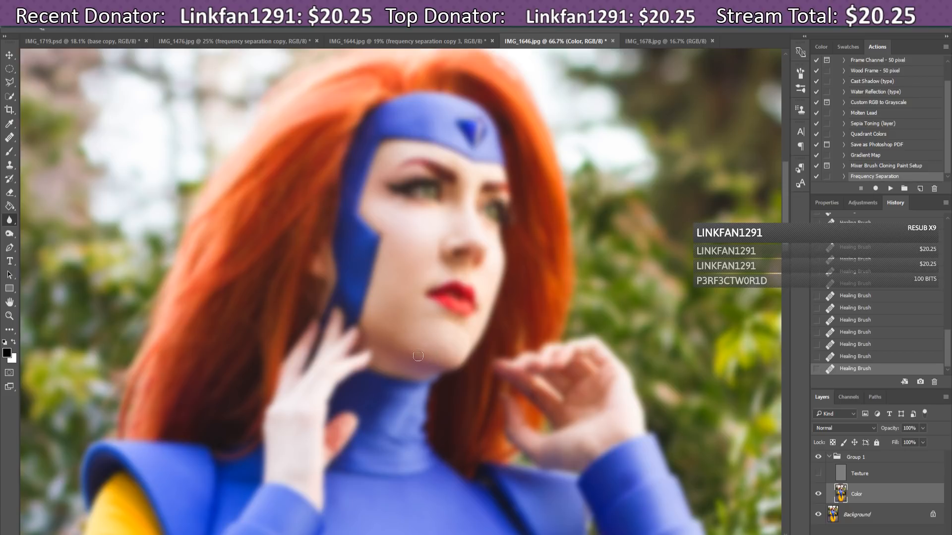
{"action": "left_click_drag", "start_coordinate": [418, 356], "coordinate": [432, 349]}
{"action": "left_click_drag", "start_coordinate": [449, 354], "coordinate": [447, 354]}
{"action": "left_click_drag", "start_coordinate": [410, 338], "coordinate": [439, 347]}
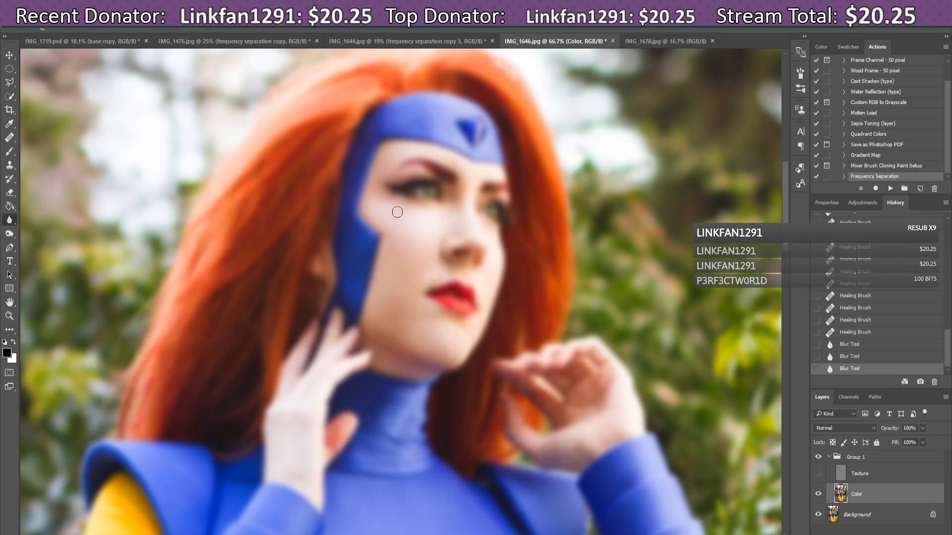
{"action": "left_click", "coordinate": [406, 215]}
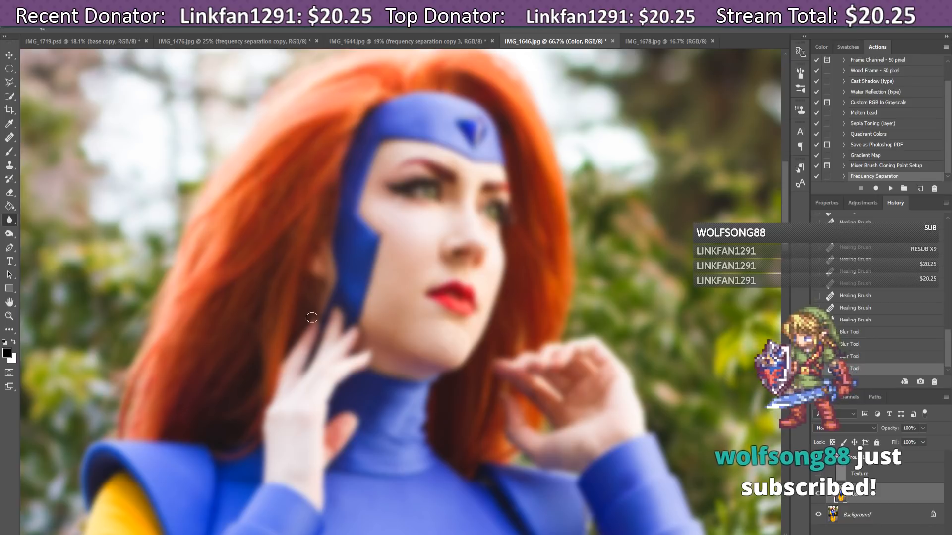
Step: Switch to the Healing Brush and heal the small spots on the cheek
{"action": "right_click", "coordinate": [11, 224]}
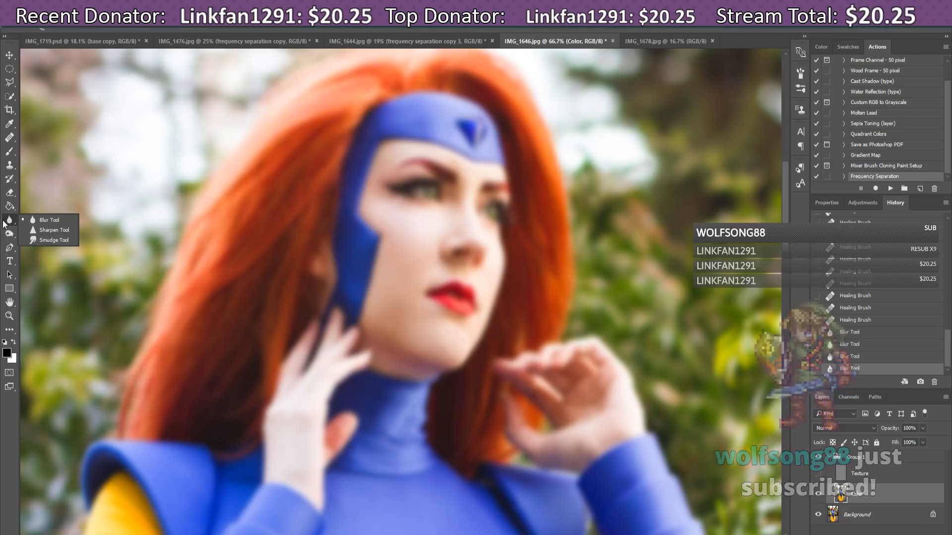
{"action": "left_click", "coordinate": [10, 220]}
{"action": "left_click", "coordinate": [9, 137]}
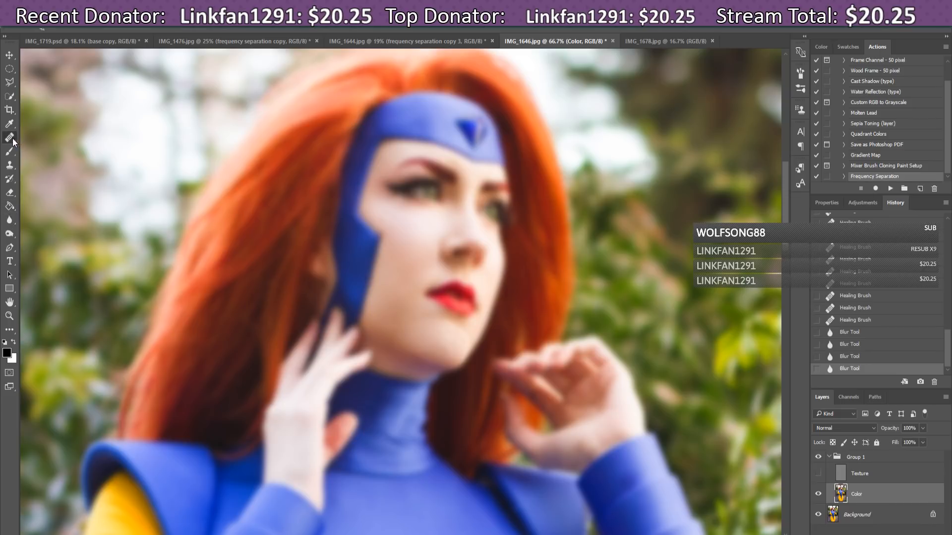
{"action": "left_click", "coordinate": [396, 219], "text": "alt"}
{"action": "left_click", "coordinate": [390, 216]}
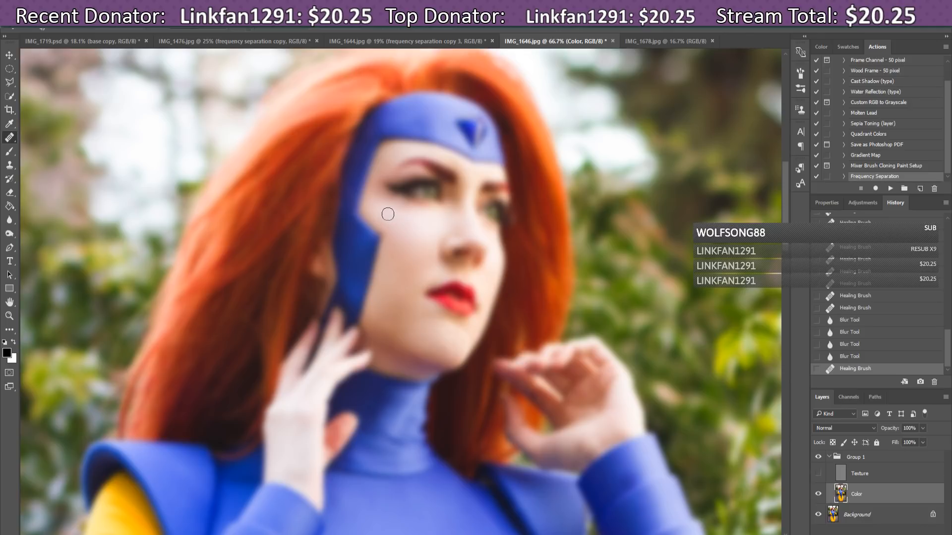
{"action": "left_click", "coordinate": [389, 217]}
{"action": "left_click", "coordinate": [392, 221]}
{"action": "left_click", "coordinate": [392, 224]}
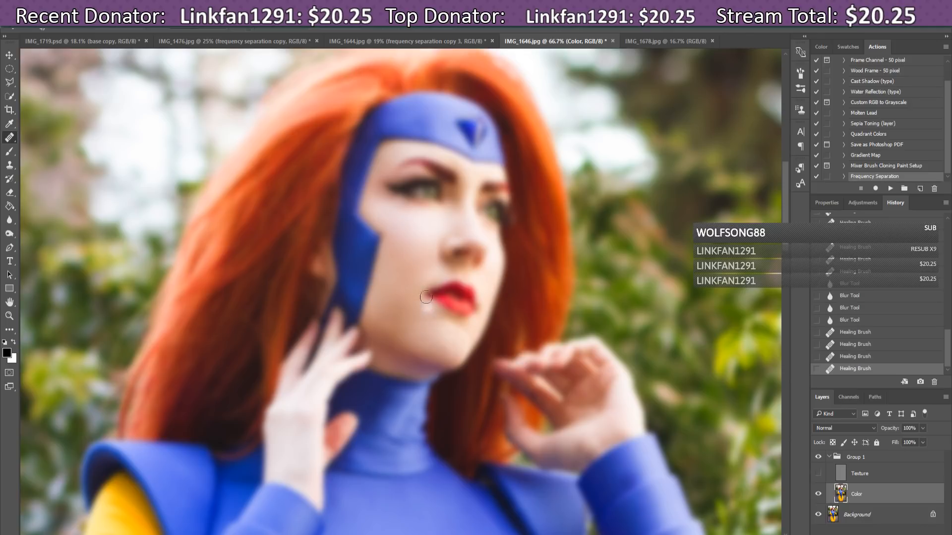
Step: Sample clean skin near the jaw and heal the bright spots along it
{"action": "left_click", "coordinate": [387, 314], "text": "alt"}
{"action": "left_click", "coordinate": [396, 327]}
{"action": "left_click", "coordinate": [402, 332]}
{"action": "left_click", "coordinate": [403, 331]}
{"action": "left_click", "coordinate": [399, 333]}
{"action": "left_click", "coordinate": [394, 332]}
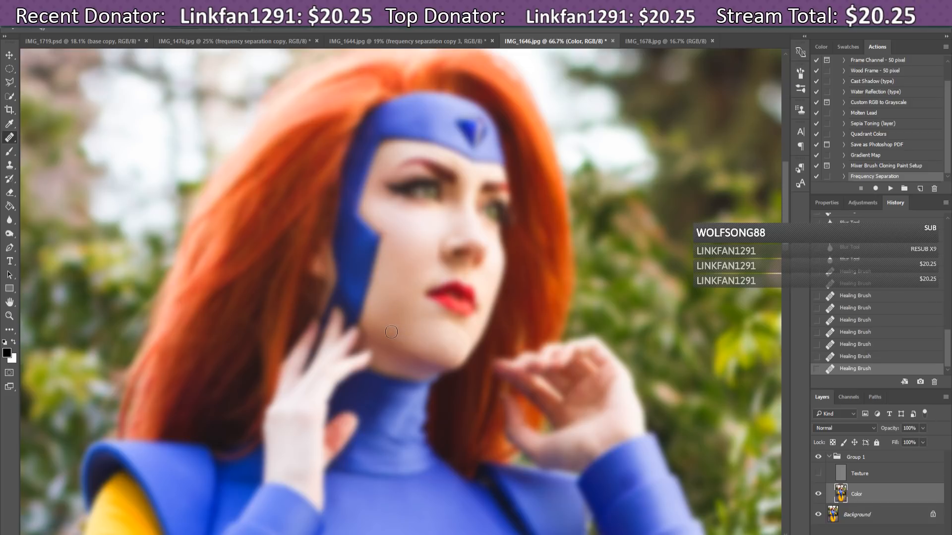
{"action": "left_click", "coordinate": [389, 333]}
{"action": "left_click", "coordinate": [387, 327]}
{"action": "left_click", "coordinate": [408, 325]}
Step: Turn the Texture layer back on and toggle Group 1 to compare before and after
{"action": "left_click", "coordinate": [818, 473]}
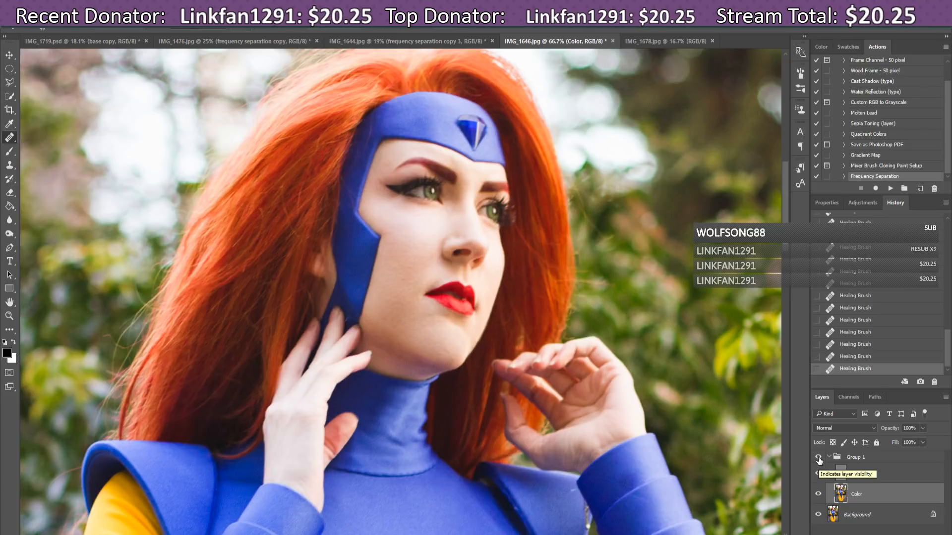
{"action": "left_click", "coordinate": [819, 458]}
{"action": "left_click", "coordinate": [818, 458]}
{"action": "left_click", "coordinate": [819, 459]}
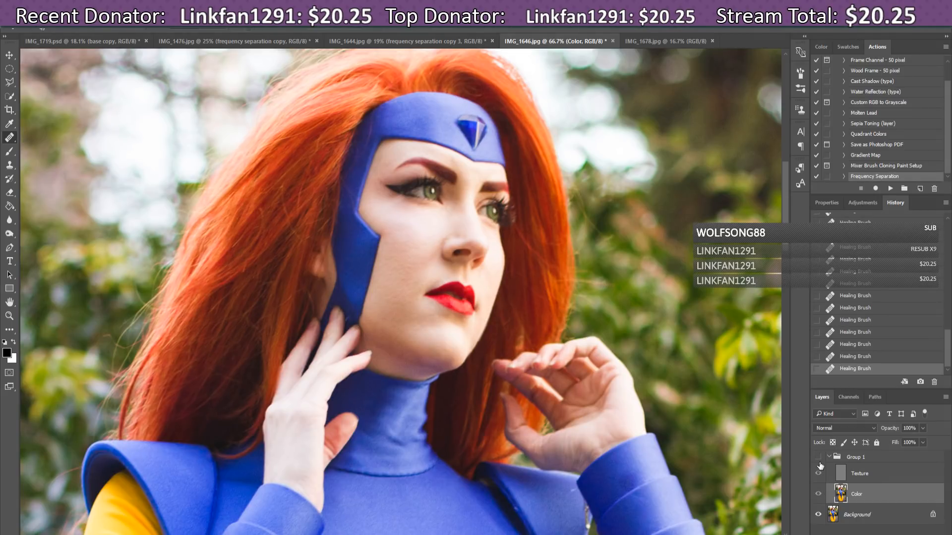
{"action": "left_click", "coordinate": [819, 459]}
{"action": "left_click", "coordinate": [818, 459]}
{"action": "left_click", "coordinate": [819, 458]}
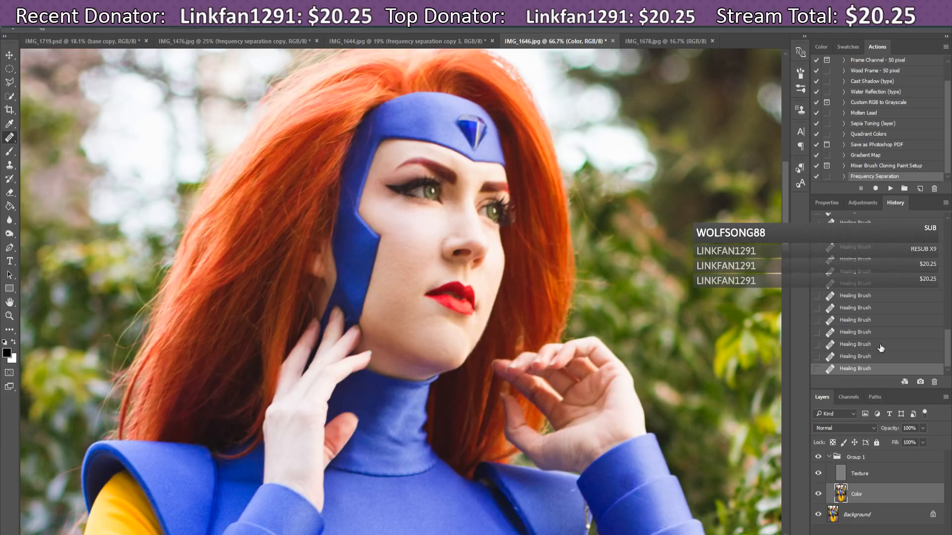
Step: Compare Group 1 again, heal a bright spot beside the cheek, and collapse the group
{"action": "left_click", "coordinate": [819, 457]}
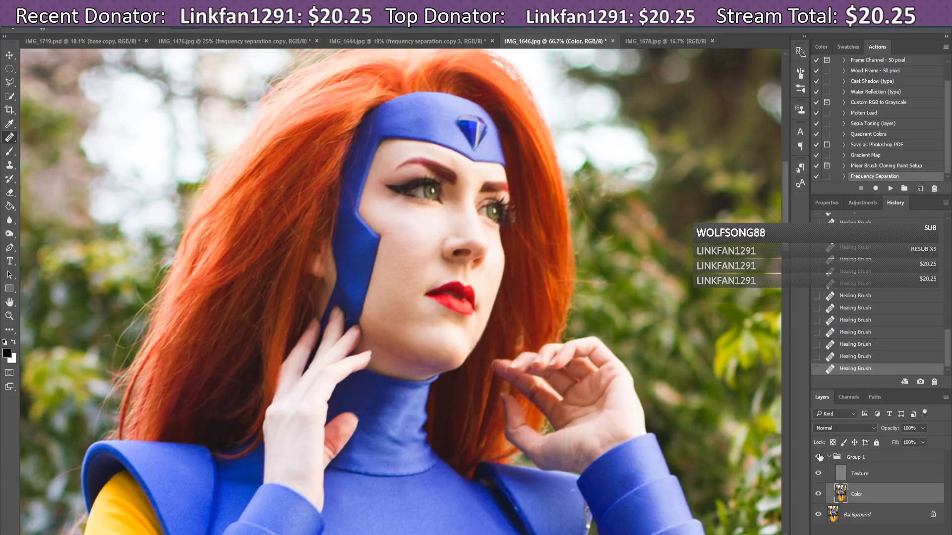
{"action": "left_click", "coordinate": [819, 457]}
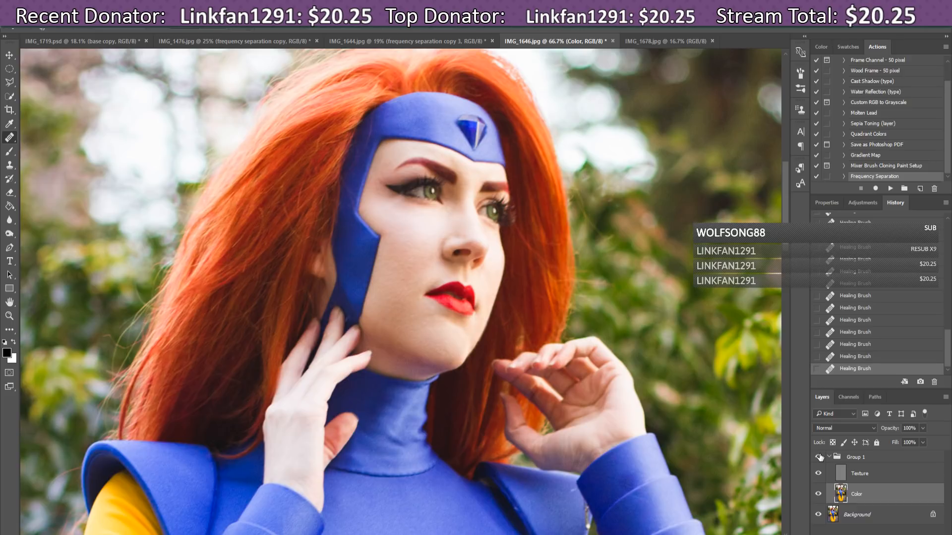
{"action": "left_click", "coordinate": [818, 457]}
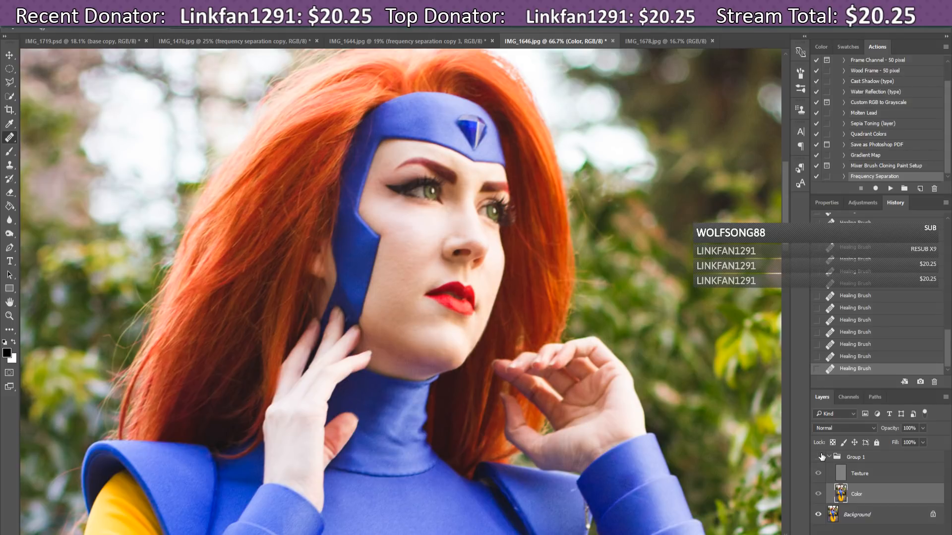
{"action": "left_click", "coordinate": [819, 457]}
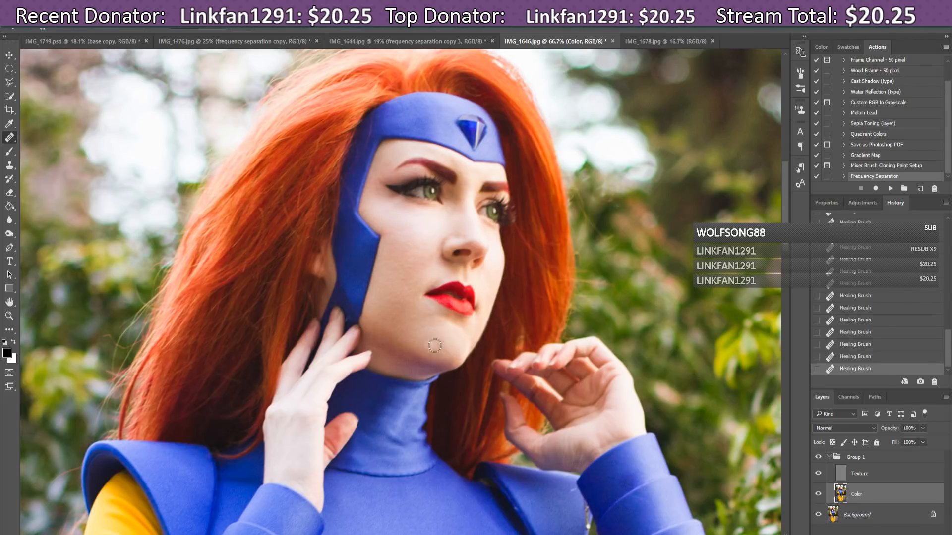
{"action": "left_click", "coordinate": [511, 248]}
{"action": "left_click", "coordinate": [829, 457]}
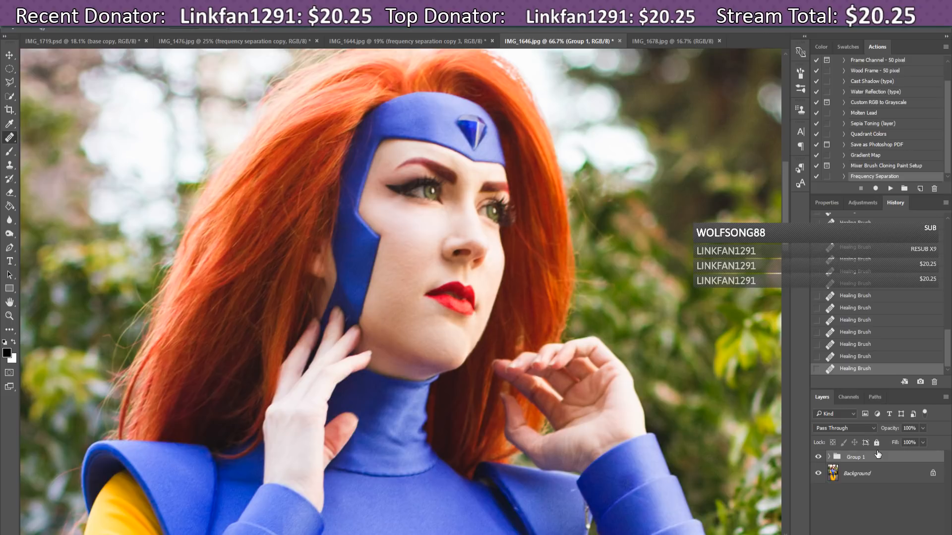
Step: Rename Group 1 to 'frequency separation', stamp a merged copy with Ctrl+Alt+E, and duplicate it
{"action": "left_click", "coordinate": [819, 457]}
{"action": "left_click", "coordinate": [818, 457]}
{"action": "double_click", "coordinate": [854, 457]}
{"action": "left_click", "coordinate": [859, 457]}
{"action": "type", "text": "frequency separation"}
{"action": "key", "text": "Return"}
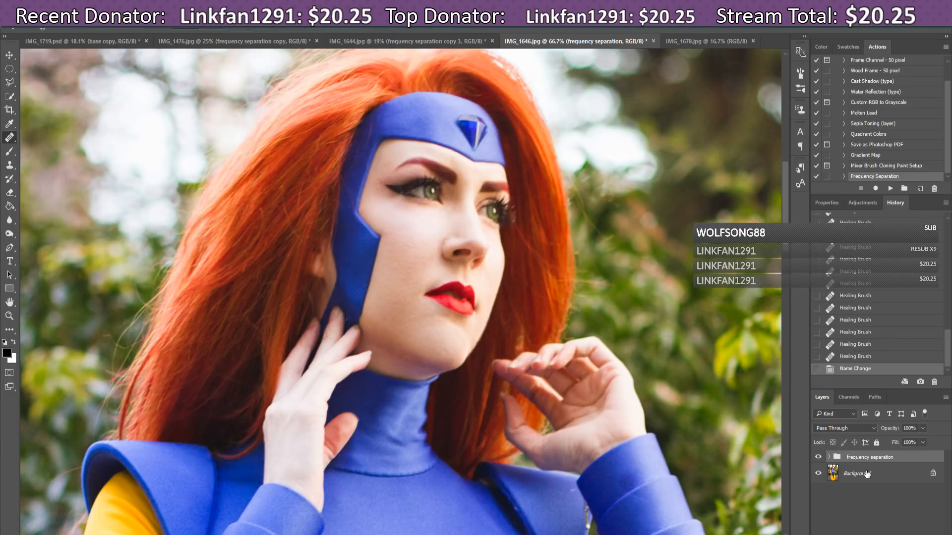
{"action": "key", "text": "ctrl+alt+e"}
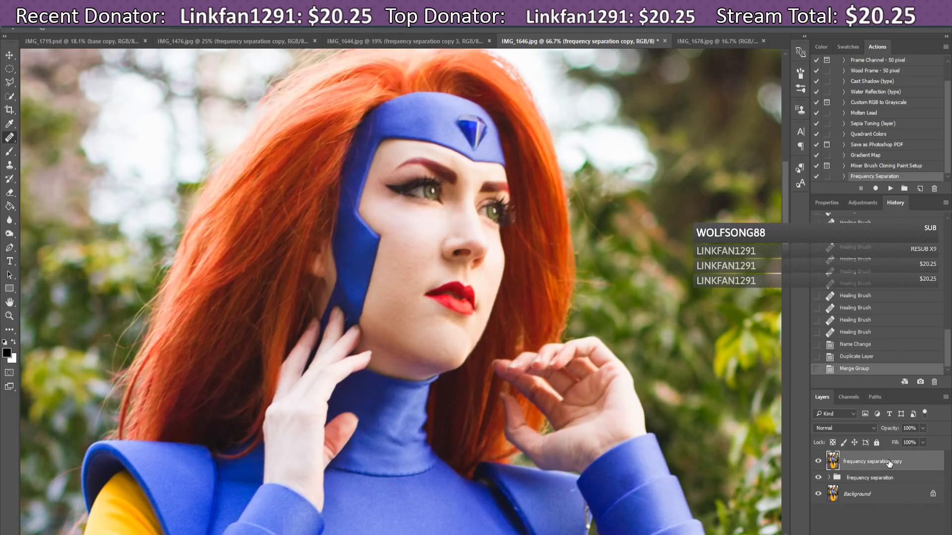
{"action": "key", "text": "ctrl+j"}
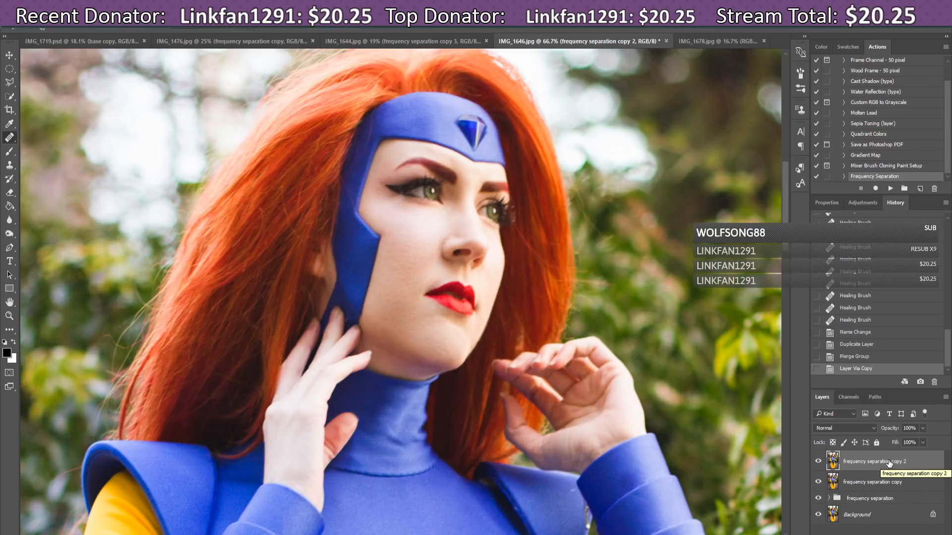
Step: With the Dodge Tool, brighten the skin around the chin on the top layer
{"action": "left_click", "coordinate": [9, 235]}
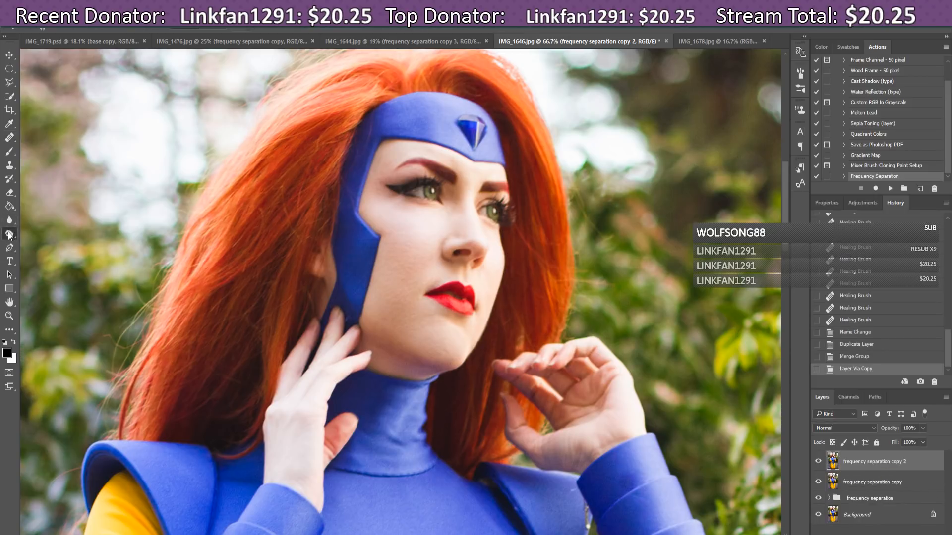
{"action": "left_click", "coordinate": [28, 236]}
{"action": "left_click_drag", "start_coordinate": [448, 336], "coordinate": [439, 329]}
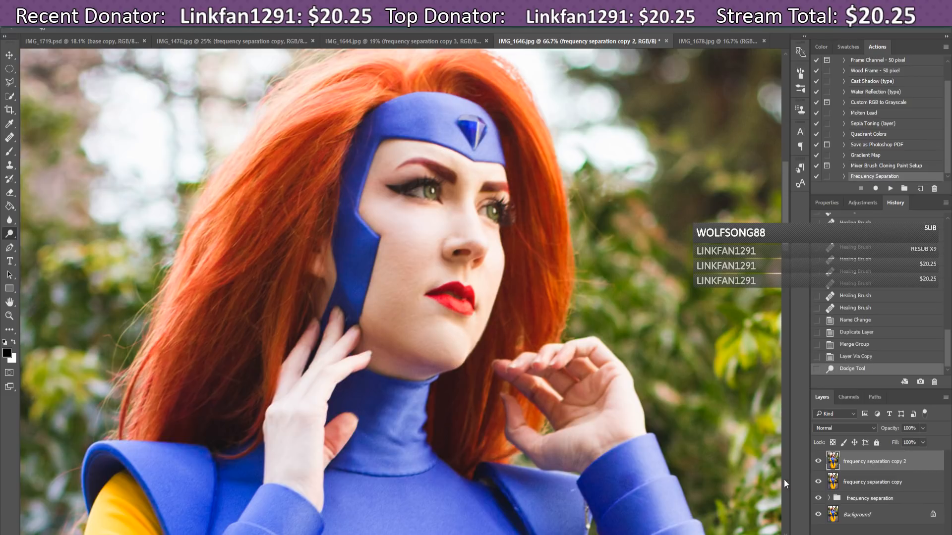
Step: Toggle the frequency separation layers to compare the dodge, leaving copy 2 visible
{"action": "left_click", "coordinate": [818, 462]}
{"action": "left_click", "coordinate": [818, 482]}
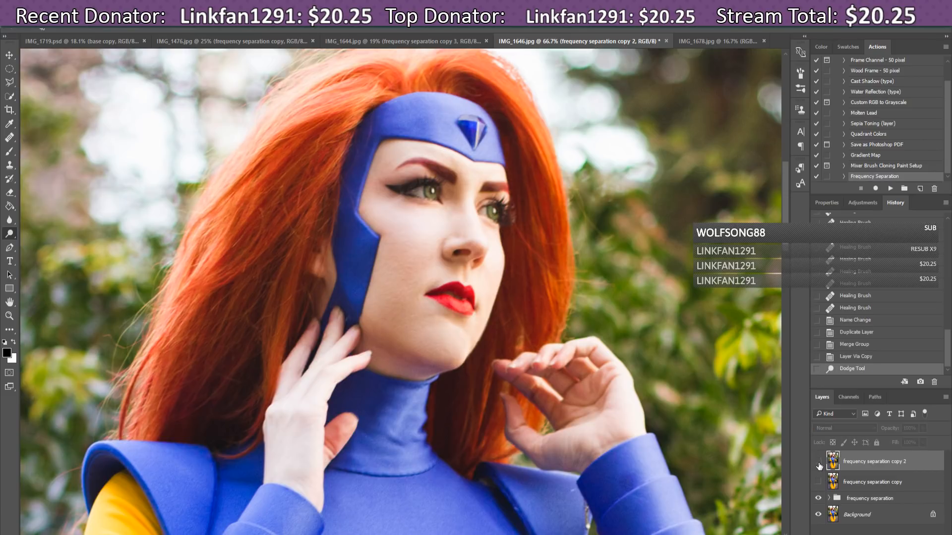
{"action": "left_click", "coordinate": [818, 498]}
{"action": "left_click", "coordinate": [818, 461]}
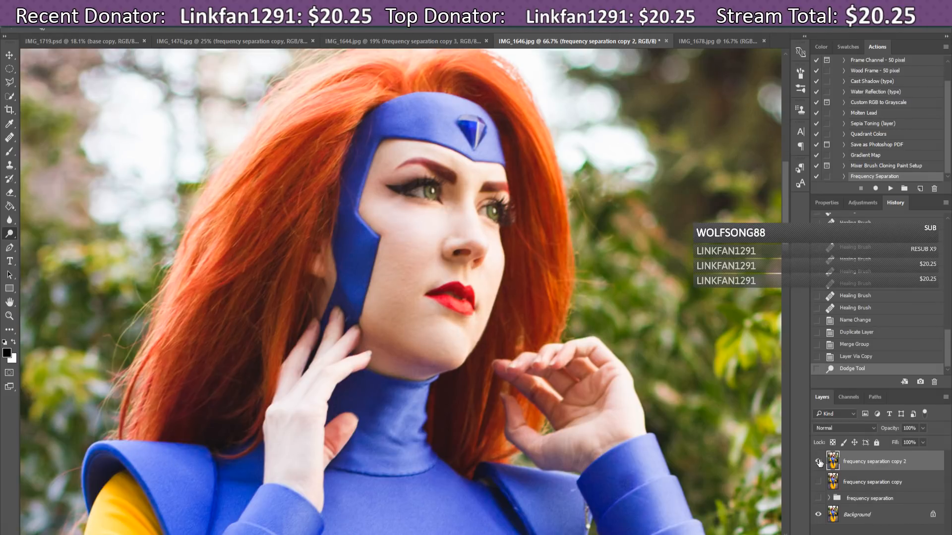
{"action": "left_click", "coordinate": [818, 461]}
{"action": "left_click", "coordinate": [818, 462]}
{"action": "left_click", "coordinate": [818, 462]}
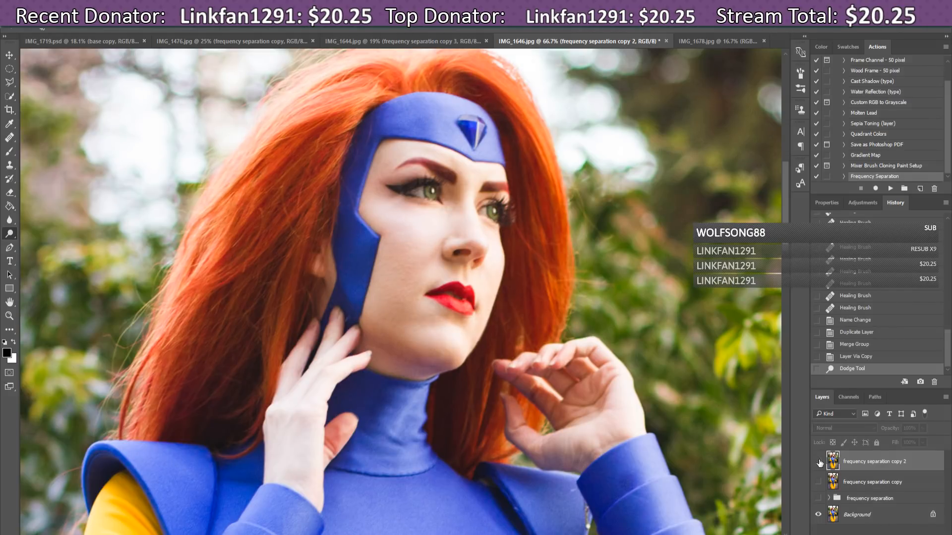
{"action": "left_click", "coordinate": [818, 462]}
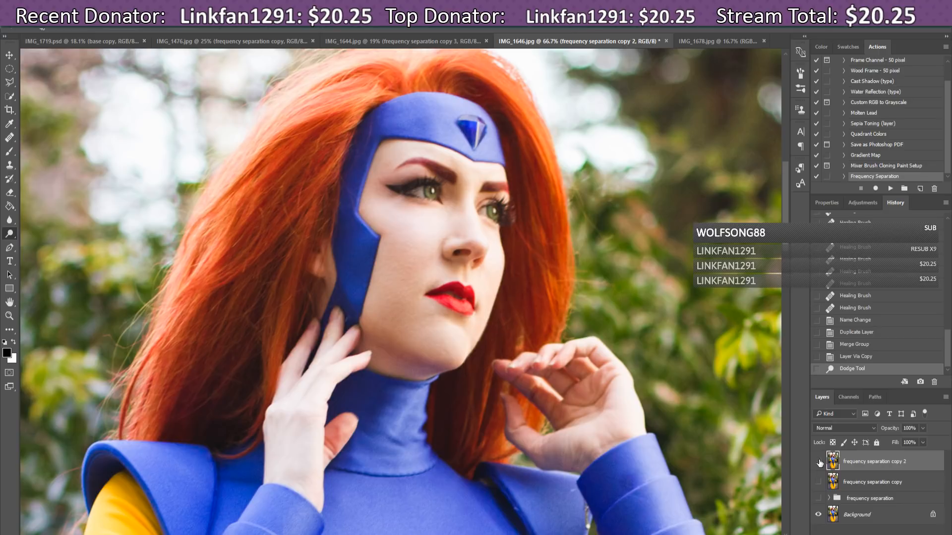
{"action": "left_click", "coordinate": [818, 461]}
{"action": "left_click", "coordinate": [818, 462]}
{"action": "left_click", "coordinate": [817, 462]}
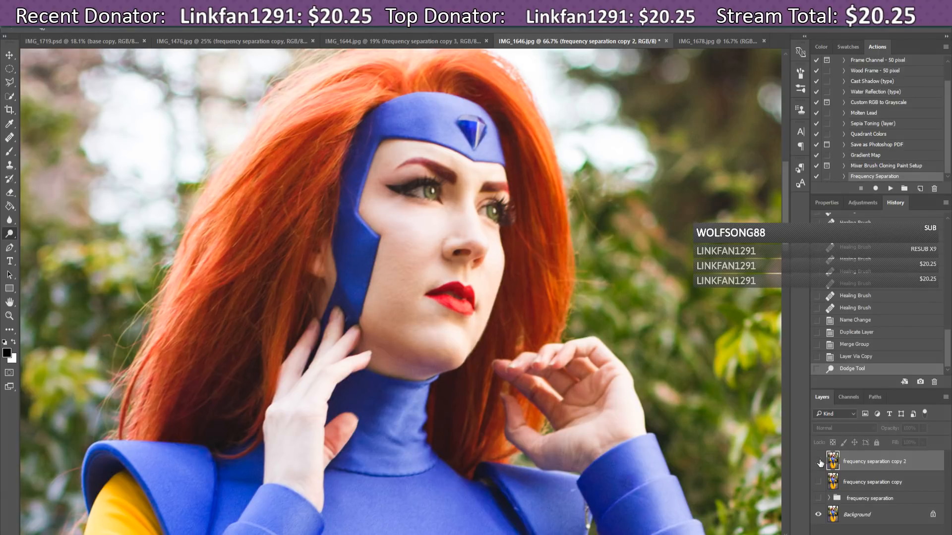
{"action": "left_click", "coordinate": [818, 462]}
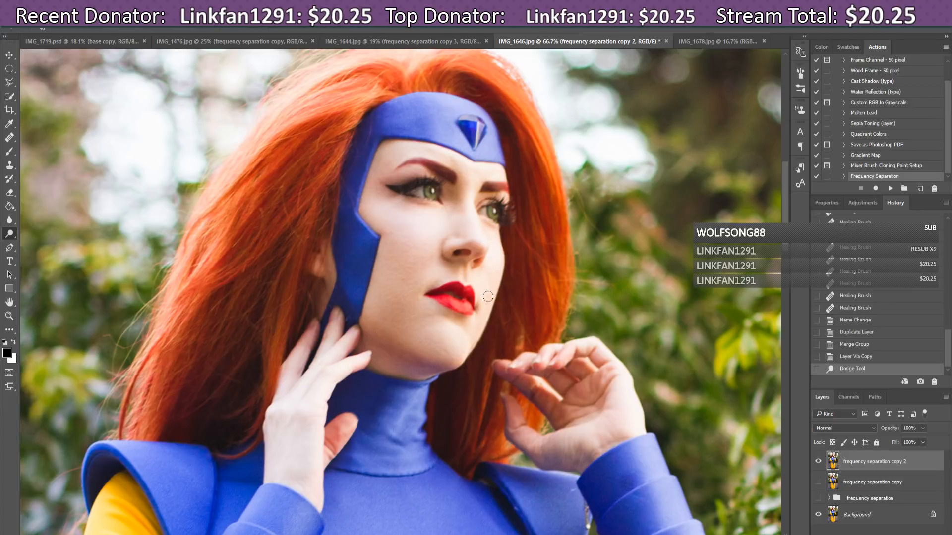
Step: Dodge the cheek, the skin around the eye, and along the brow
{"action": "left_click_drag", "start_coordinate": [484, 269], "coordinate": [399, 266]}
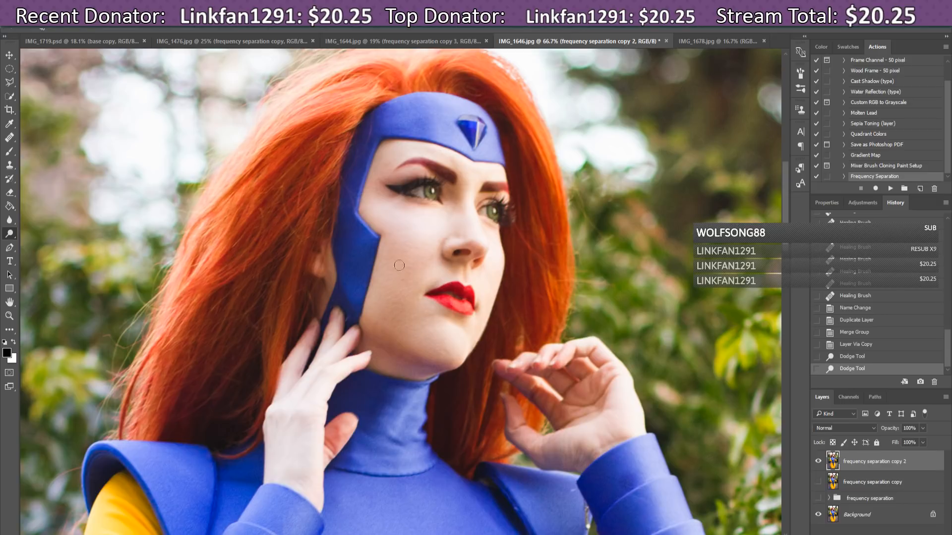
{"action": "left_click", "coordinate": [365, 212]}
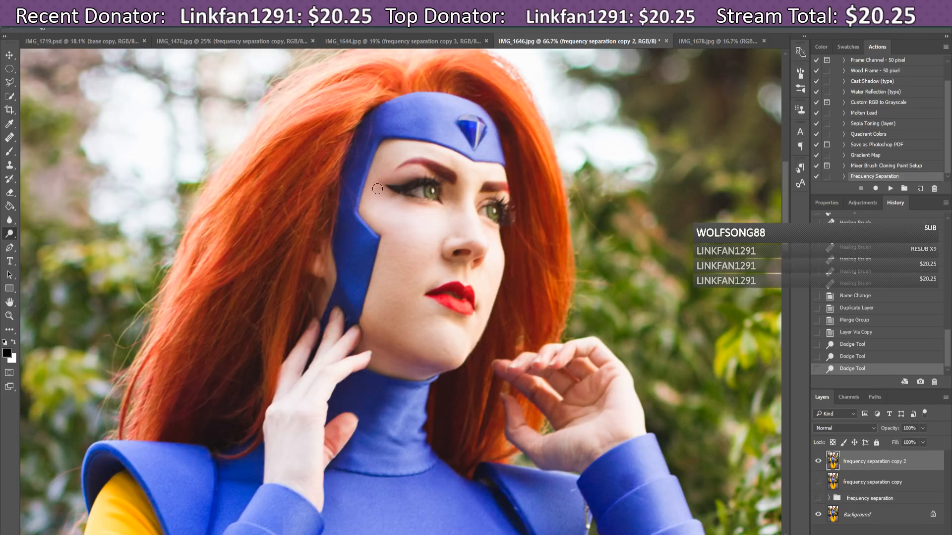
{"action": "left_click", "coordinate": [377, 188]}
{"action": "left_click", "coordinate": [385, 169]}
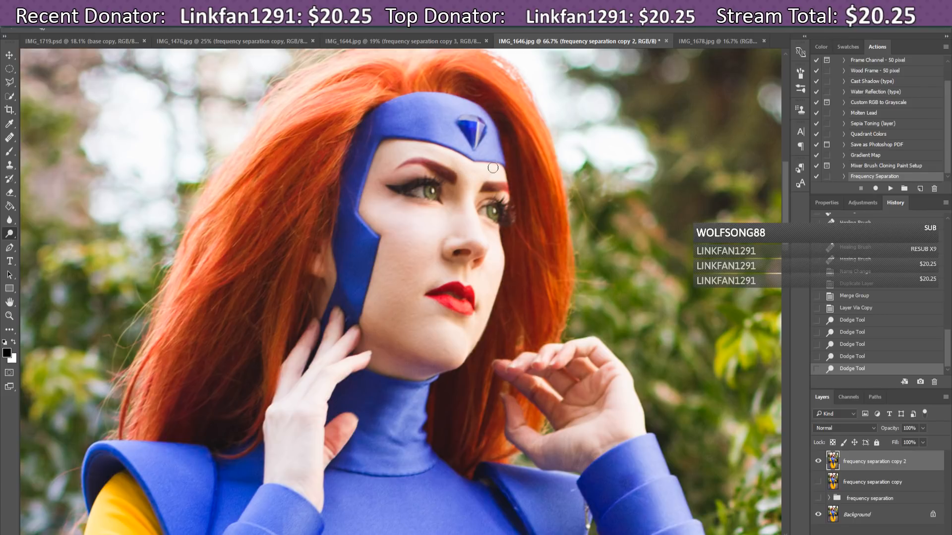
{"action": "mouse_move", "coordinate": [493, 167]}
{"action": "left_mouse_down"}
{"action": "mouse_move", "coordinate": [453, 169]}
{"action": "mouse_move", "coordinate": [428, 149]}
{"action": "mouse_move", "coordinate": [456, 162]}
{"action": "left_mouse_up"}
Step: With a 25 px brush, dodge the brow area further and brighten down the chin line
{"action": "left_click", "coordinate": [51, 32]}
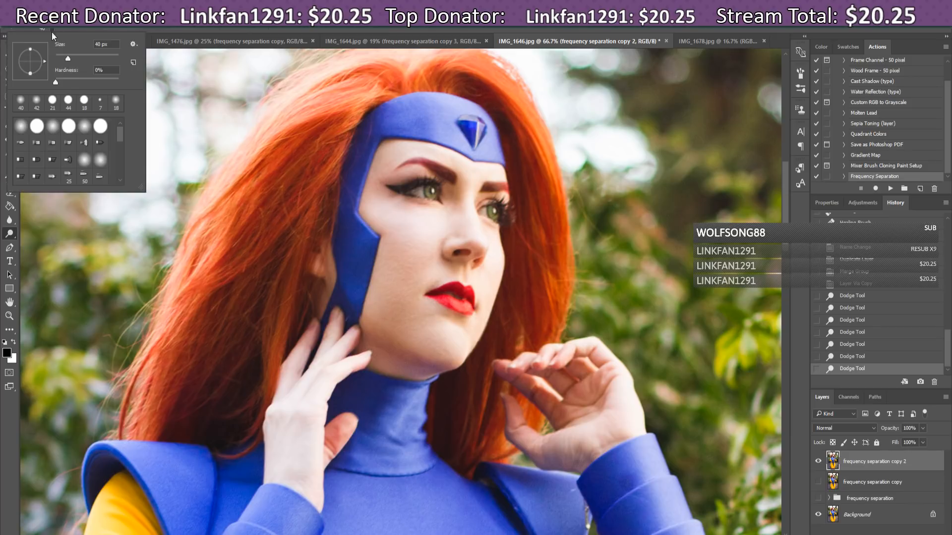
{"action": "left_click", "coordinate": [64, 56]}
{"action": "left_click", "coordinate": [451, 160]}
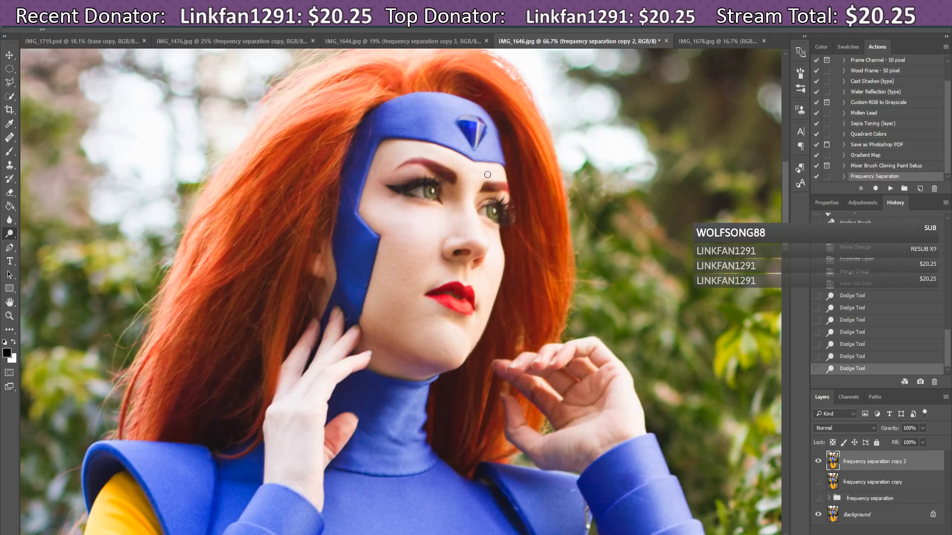
{"action": "left_click_drag", "start_coordinate": [487, 175], "coordinate": [398, 151]}
{"action": "left_click_drag", "start_coordinate": [378, 160], "coordinate": [395, 149]}
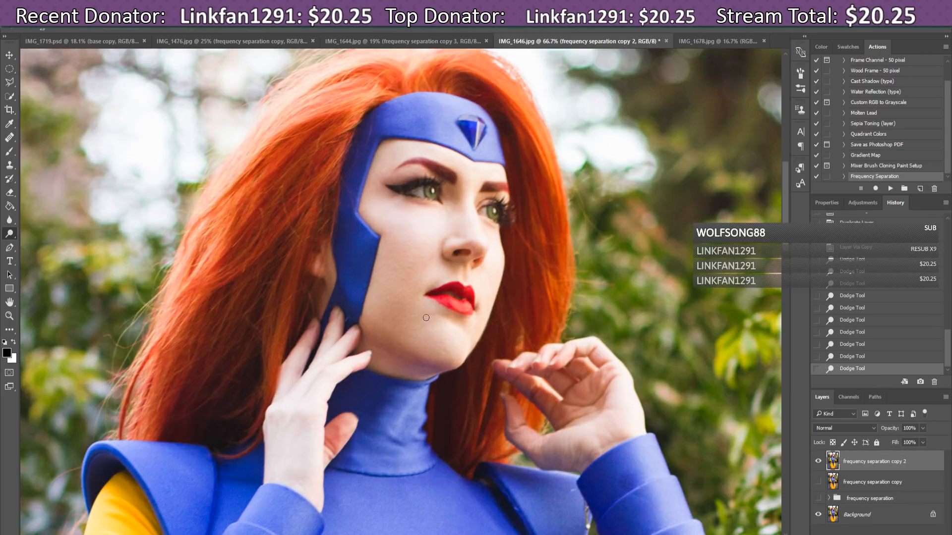
{"action": "left_click_drag", "start_coordinate": [433, 316], "coordinate": [425, 330]}
{"action": "left_click_drag", "start_coordinate": [447, 353], "coordinate": [446, 366]}
Step: Compare with the retouch layer toggled, then spot-heal marks along the hair edge right of the face
{"action": "left_click", "coordinate": [819, 461]}
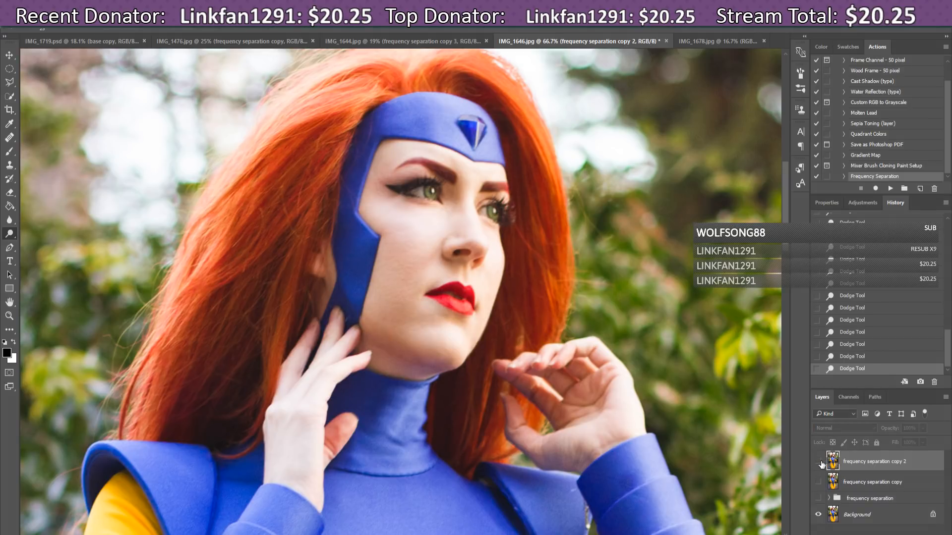
{"action": "left_click", "coordinate": [818, 461]}
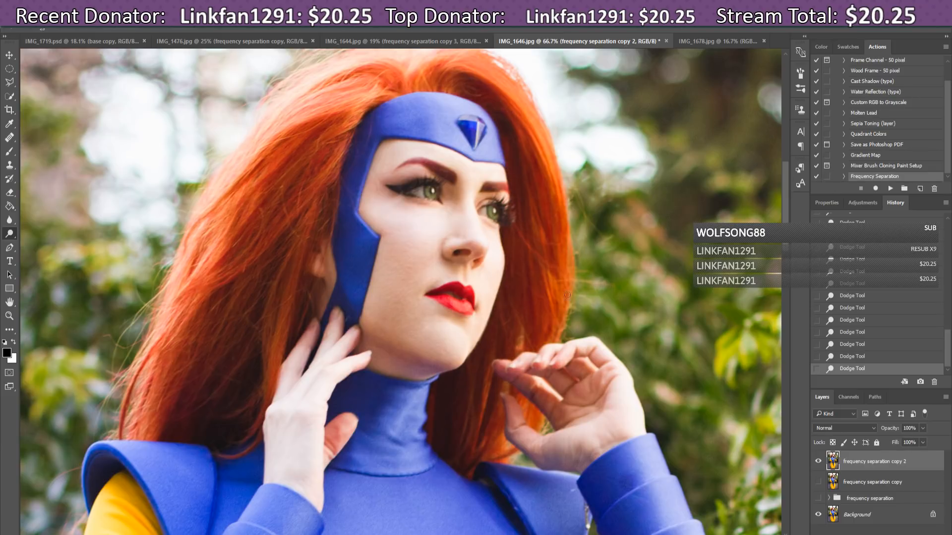
{"action": "left_click", "coordinate": [9, 138]}
{"action": "left_click", "coordinate": [10, 138]}
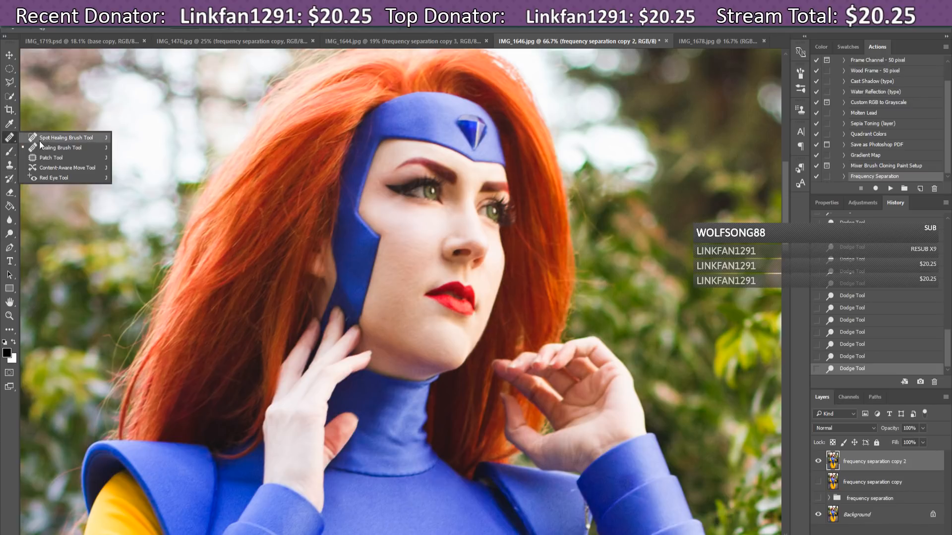
{"action": "left_click", "coordinate": [50, 149]}
{"action": "mouse_move", "coordinate": [512, 223]}
{"action": "left_mouse_down"}
{"action": "mouse_move", "coordinate": [547, 263]}
{"action": "mouse_move", "coordinate": [529, 252]}
{"action": "left_mouse_up"}
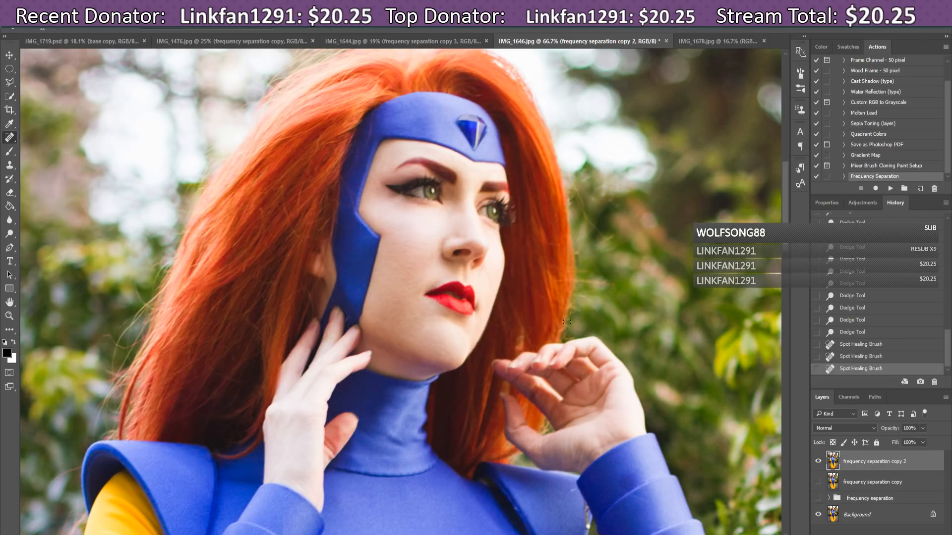
{"action": "left_click", "coordinate": [537, 258]}
{"action": "left_click", "coordinate": [538, 255]}
{"action": "left_click", "coordinate": [534, 243]}
{"action": "left_click", "coordinate": [543, 257]}
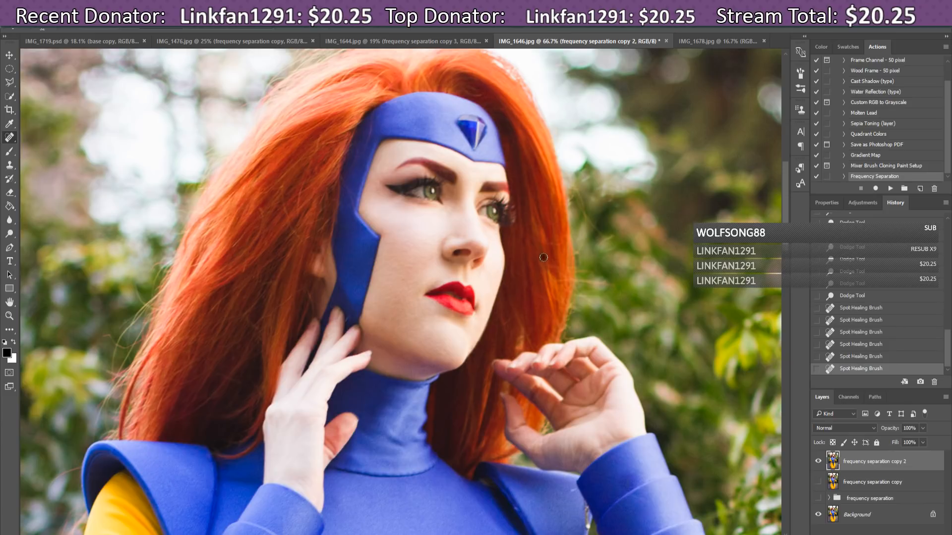
{"action": "left_click", "coordinate": [546, 265]}
Step: Spot-heal the mark and streak on the background right of the hair, then the sleeve edge
{"action": "left_click_drag", "start_coordinate": [581, 280], "coordinate": [614, 286]}
{"action": "mouse_move", "coordinate": [616, 251]}
{"action": "left_mouse_down"}
{"action": "mouse_move", "coordinate": [587, 212]}
{"action": "mouse_move", "coordinate": [609, 240]}
{"action": "left_mouse_up"}
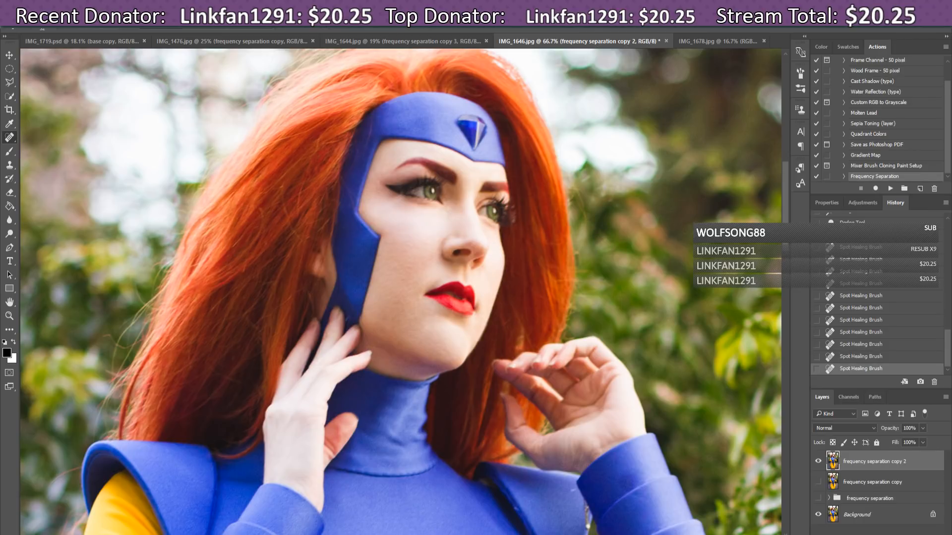
{"action": "scroll", "coordinate": [784, 206], "scroll_direction": "up", "scroll_amount": 3}
{"action": "scroll", "coordinate": [784, 207], "scroll_direction": "down", "scroll_amount": 4}
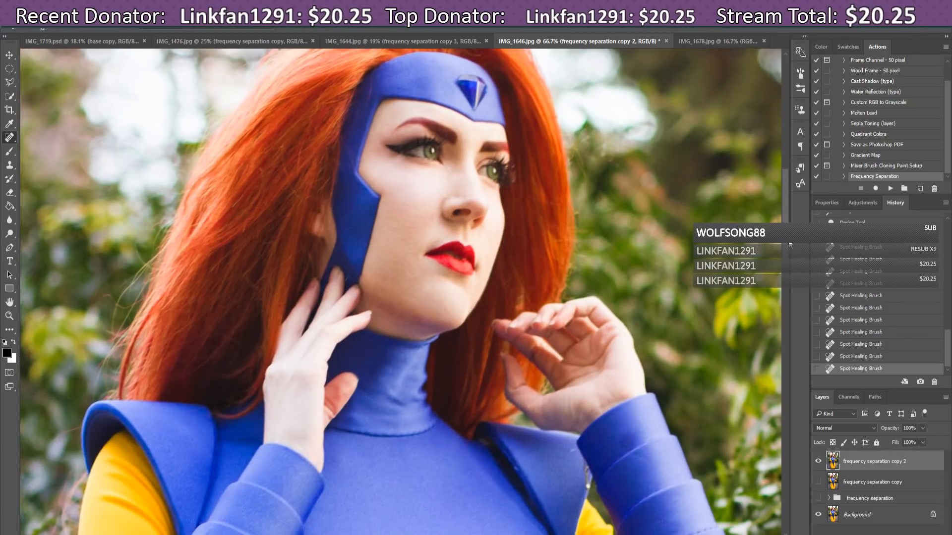
{"action": "scroll", "coordinate": [790, 245], "scroll_direction": "down", "scroll_amount": 4}
{"action": "scroll", "coordinate": [788, 287], "scroll_direction": "down", "scroll_amount": 1}
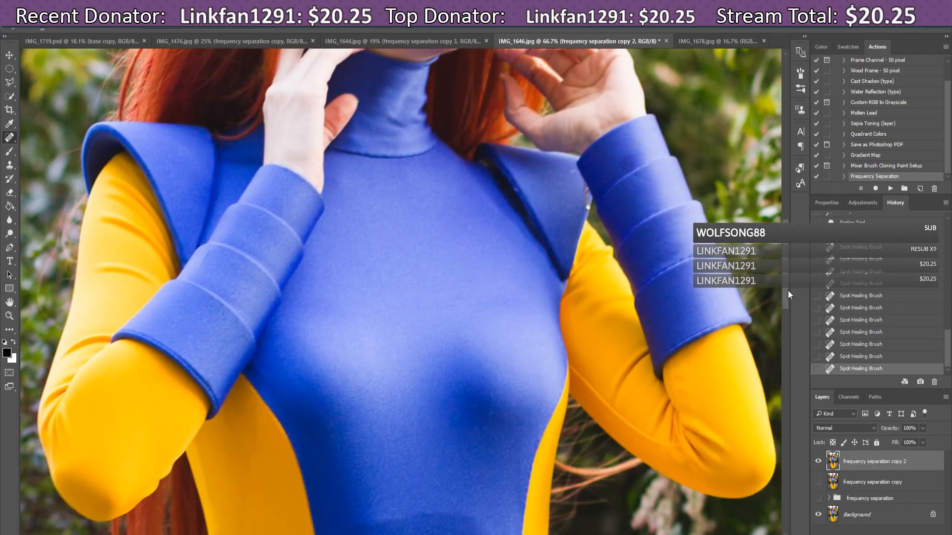
{"action": "scroll", "coordinate": [788, 277], "scroll_direction": "up", "scroll_amount": 3}
{"action": "scroll", "coordinate": [791, 265], "scroll_direction": "down", "scroll_amount": 2}
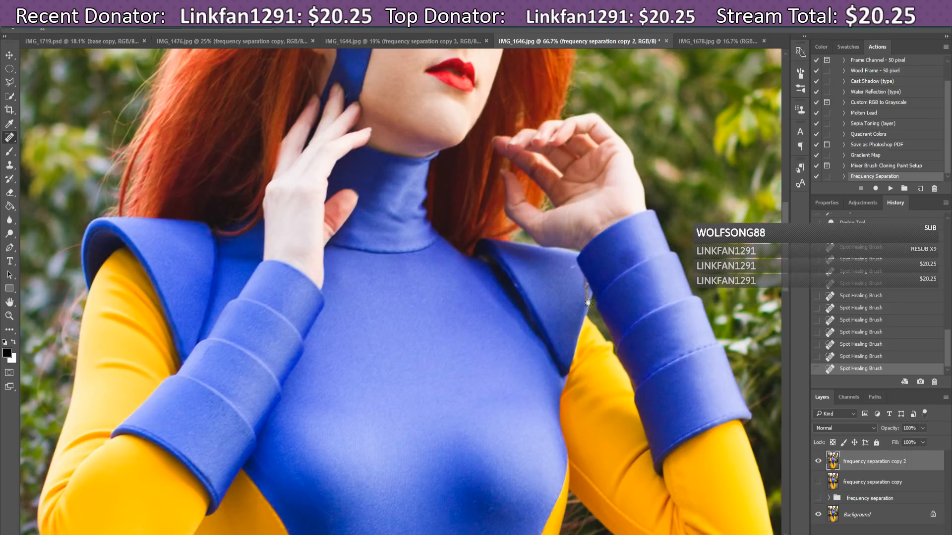
{"action": "left_click", "coordinate": [572, 267]}
{"action": "left_click_drag", "start_coordinate": [785, 259], "coordinate": [785, 304]}
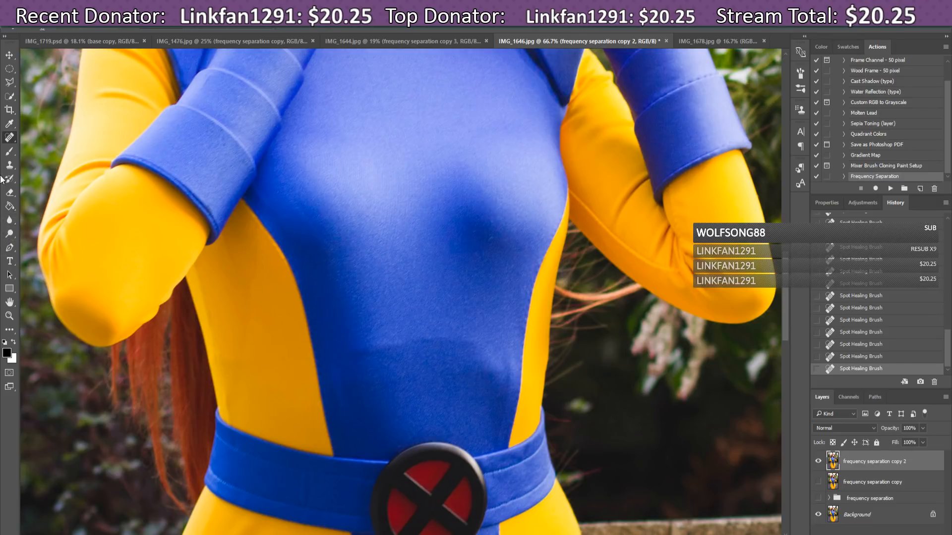
Step: Switch to the Healing Brush and remove the white speck on the blue suit
{"action": "right_click", "coordinate": [10, 145]}
{"action": "left_click", "coordinate": [32, 146]}
{"action": "left_click", "coordinate": [362, 373]}
Step: Soften and even out the blue suit's harsh shadow edge with healing dabs
{"action": "left_click", "coordinate": [353, 349]}
{"action": "left_click", "coordinate": [361, 354]}
{"action": "left_click", "coordinate": [368, 351]}
{"action": "left_click", "coordinate": [376, 350]}
{"action": "left_click", "coordinate": [359, 361]}
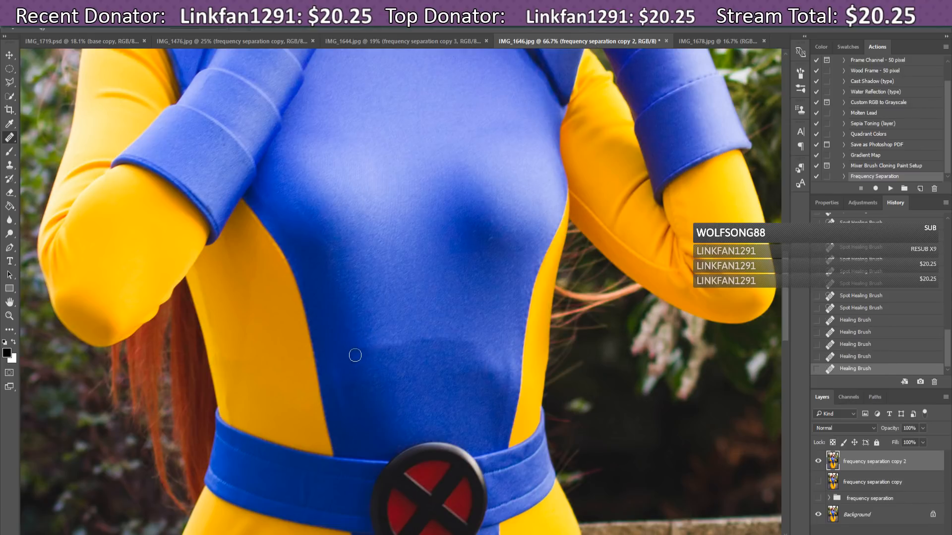
{"action": "left_click", "coordinate": [353, 354]}
{"action": "left_click", "coordinate": [372, 353]}
Step: Lighten the rest of the shadow edge, then resample clean fabric and blend the chest
{"action": "left_click", "coordinate": [392, 362]}
{"action": "left_click", "coordinate": [385, 353]}
{"action": "left_click", "coordinate": [383, 342]}
{"action": "left_click", "coordinate": [390, 342]}
{"action": "left_click", "coordinate": [380, 349]}
{"action": "left_click", "coordinate": [390, 353]}
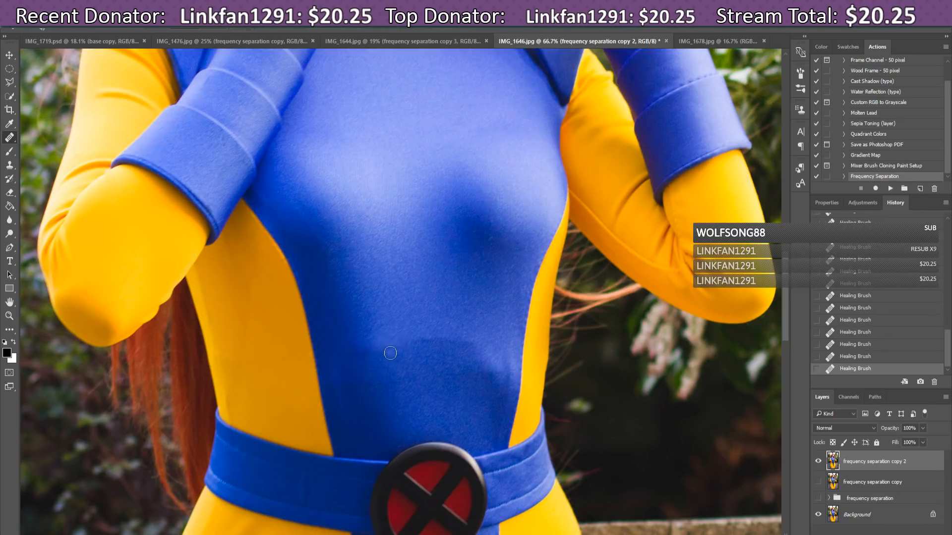
{"action": "left_click", "coordinate": [416, 345]}
{"action": "left_click", "coordinate": [308, 475], "text": "alt"}
{"action": "left_click_drag", "start_coordinate": [463, 357], "coordinate": [466, 360]}
Step: Scroll to the yellow suit's thigh and set the Healing Brush to 72 px for the creases
{"action": "mouse_move", "coordinate": [786, 268]}
{"action": "left_mouse_down"}
{"action": "mouse_move", "coordinate": [792, 373]}
{"action": "mouse_move", "coordinate": [795, 353]}
{"action": "left_mouse_up"}
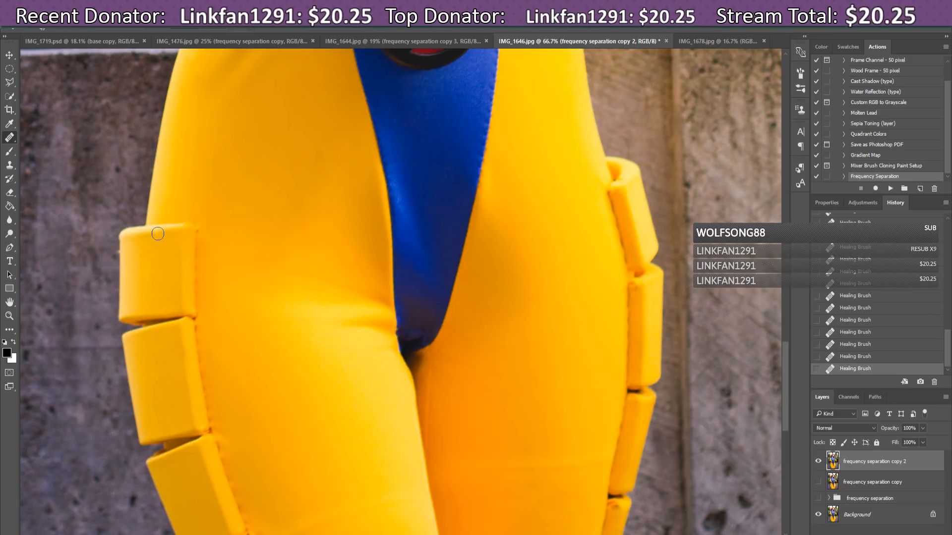
{"action": "left_click_drag", "start_coordinate": [789, 370], "coordinate": [792, 410]}
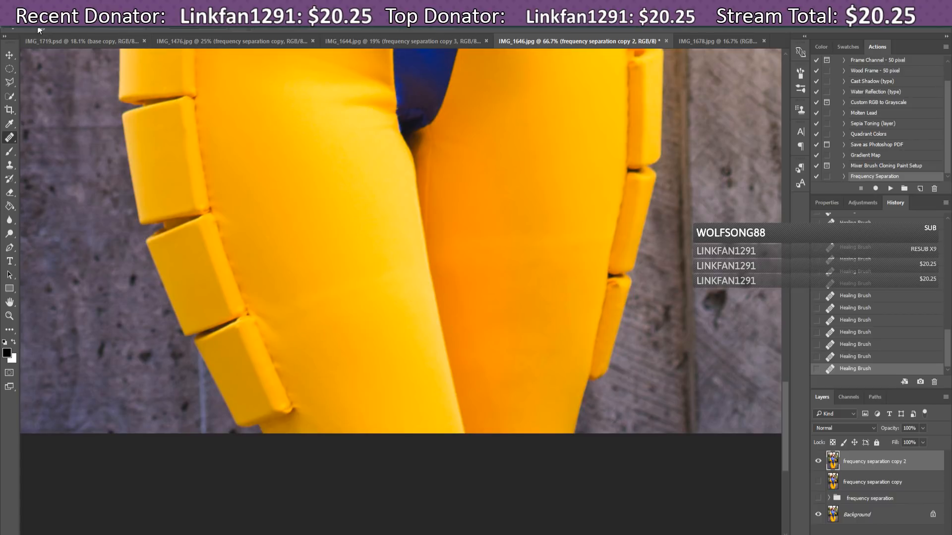
{"action": "left_click", "coordinate": [52, 29]}
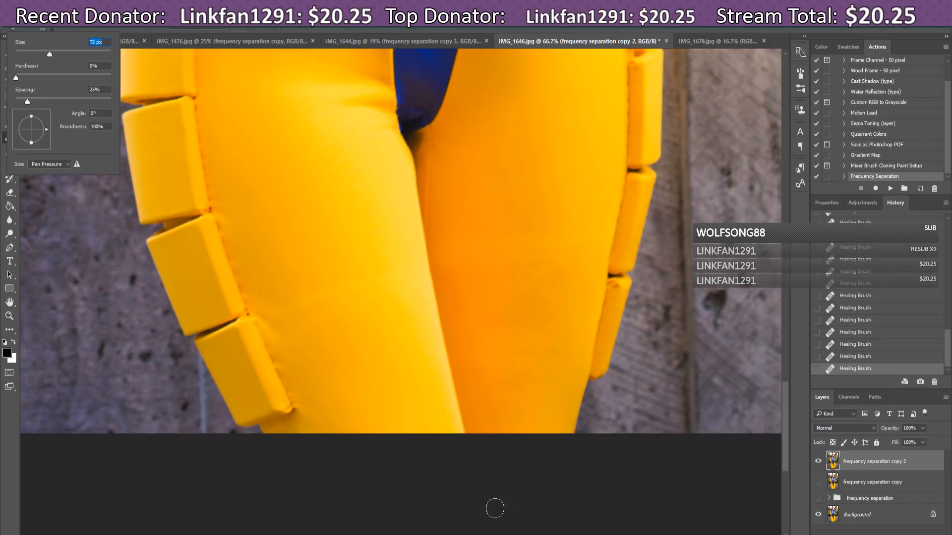
{"action": "left_click", "coordinate": [349, 317], "text": "alt"}
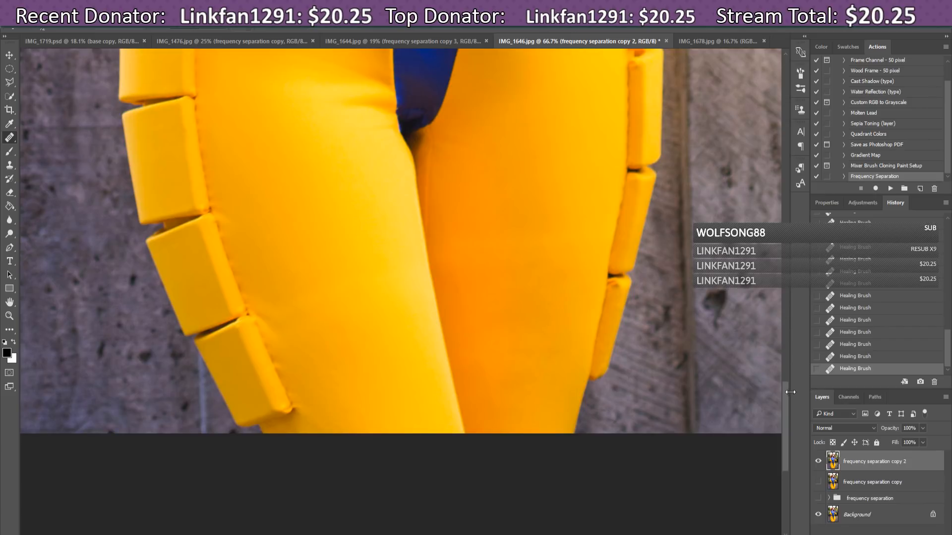
Step: Sample clean blue fabric and heal the torso texture, the area above the buckle, and a spot near the hair
{"action": "mouse_move", "coordinate": [787, 392]}
{"action": "left_mouse_down"}
{"action": "mouse_move", "coordinate": [807, 318]}
{"action": "mouse_move", "coordinate": [808, 252]}
{"action": "mouse_move", "coordinate": [808, 263]}
{"action": "left_mouse_up"}
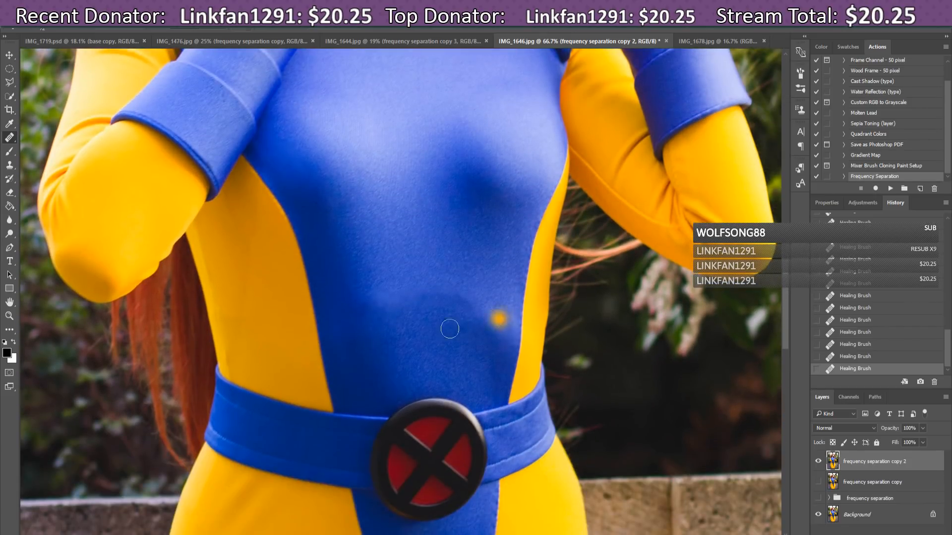
{"action": "left_click", "coordinate": [451, 276], "text": "alt"}
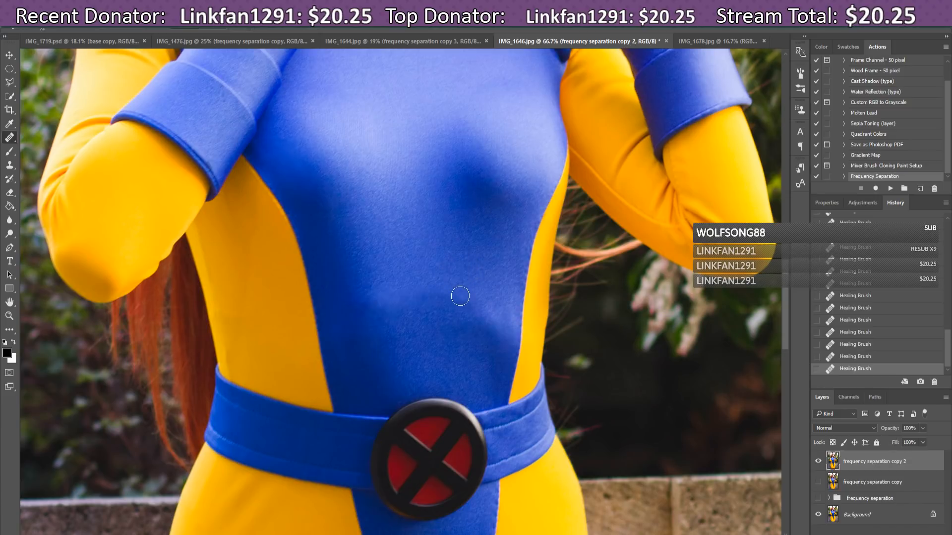
{"action": "left_click_drag", "start_coordinate": [460, 296], "coordinate": [467, 299]}
{"action": "left_click", "coordinate": [451, 391], "text": "alt"}
{"action": "left_click_drag", "start_coordinate": [430, 419], "coordinate": [424, 404]}
{"action": "left_click", "coordinate": [206, 374]}
{"action": "left_click_drag", "start_coordinate": [787, 278], "coordinate": [790, 182]}
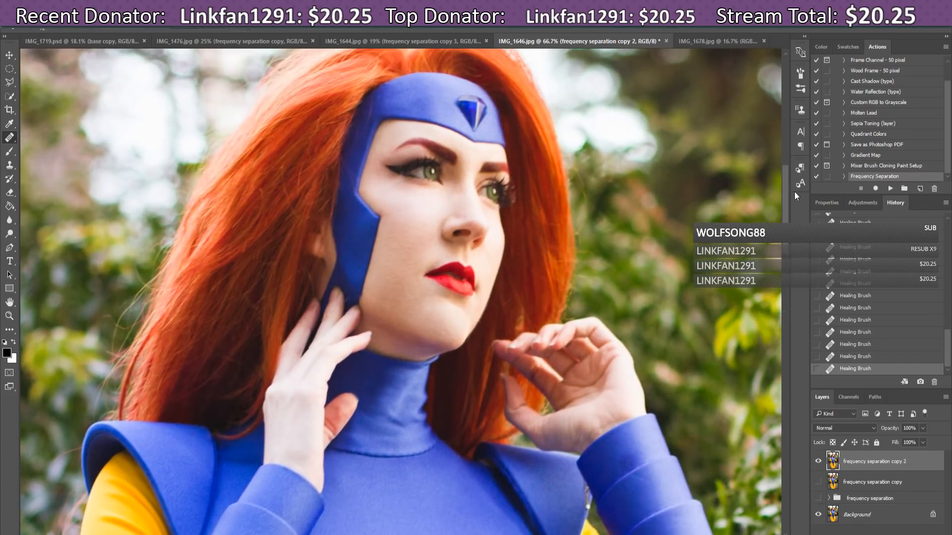
Step: Fit IMG_1646 on screen and toggle frequency separation copy 2 repeatedly, leaving it hidden
{"action": "key", "text": "ctrl+0"}
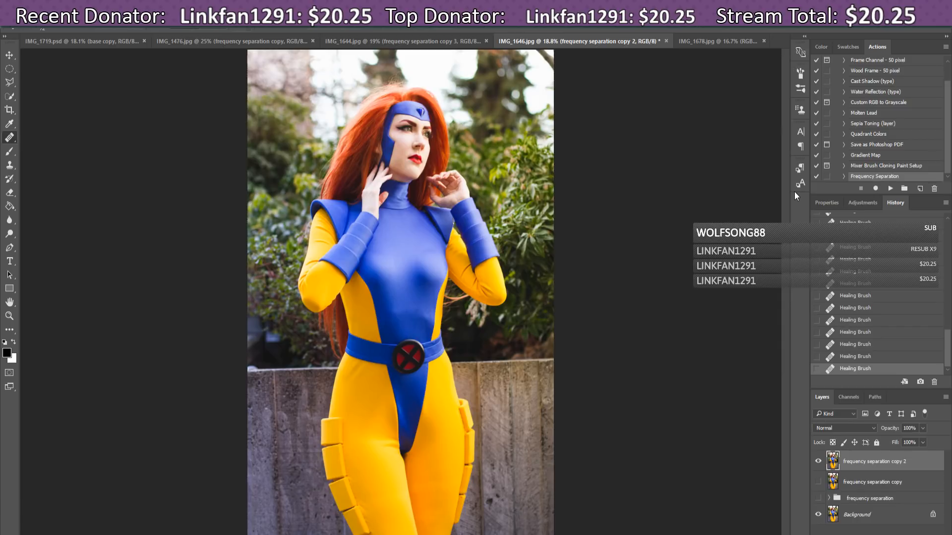
{"action": "left_click", "coordinate": [819, 462]}
{"action": "left_click", "coordinate": [818, 461]}
{"action": "left_click", "coordinate": [818, 462]}
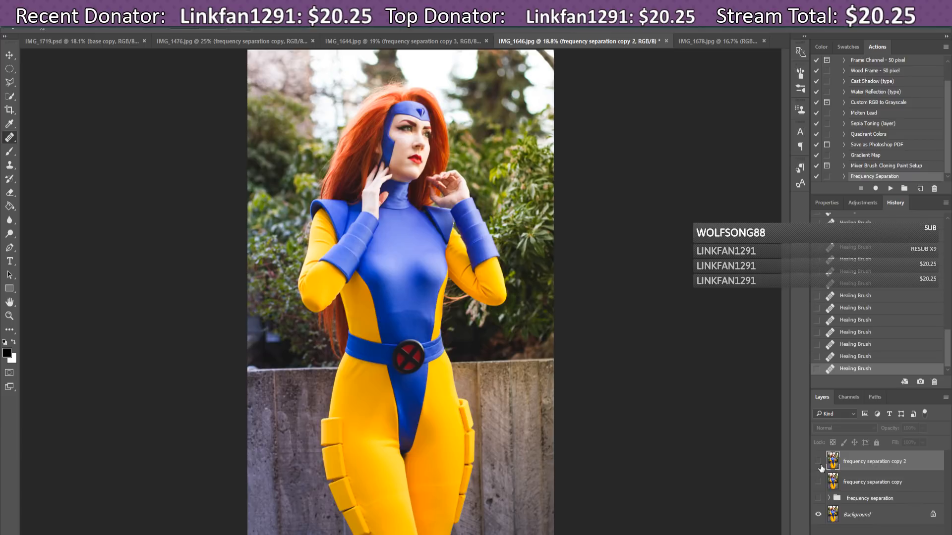
{"action": "left_click", "coordinate": [819, 461]}
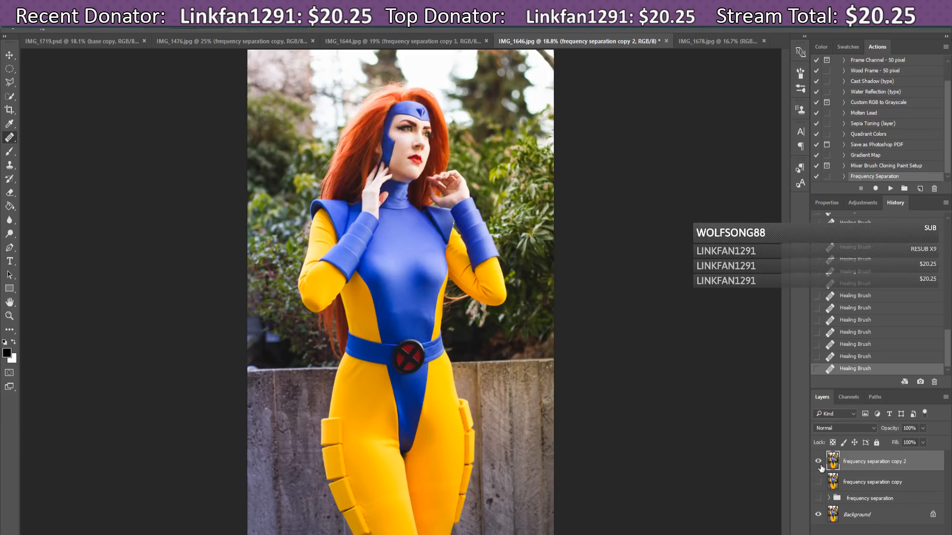
{"action": "left_click", "coordinate": [818, 462]}
{"action": "left_click", "coordinate": [818, 462]}
{"action": "left_click", "coordinate": [818, 461]}
{"action": "left_click", "coordinate": [819, 461]}
{"action": "left_click", "coordinate": [819, 462]}
{"action": "left_click", "coordinate": [819, 462]}
{"action": "left_click", "coordinate": [819, 462]}
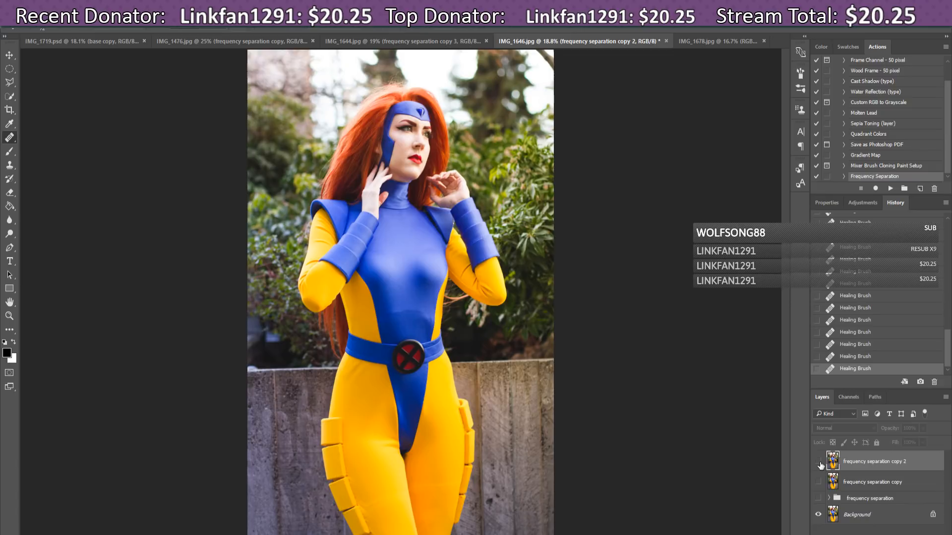
{"action": "left_click", "coordinate": [819, 462]}
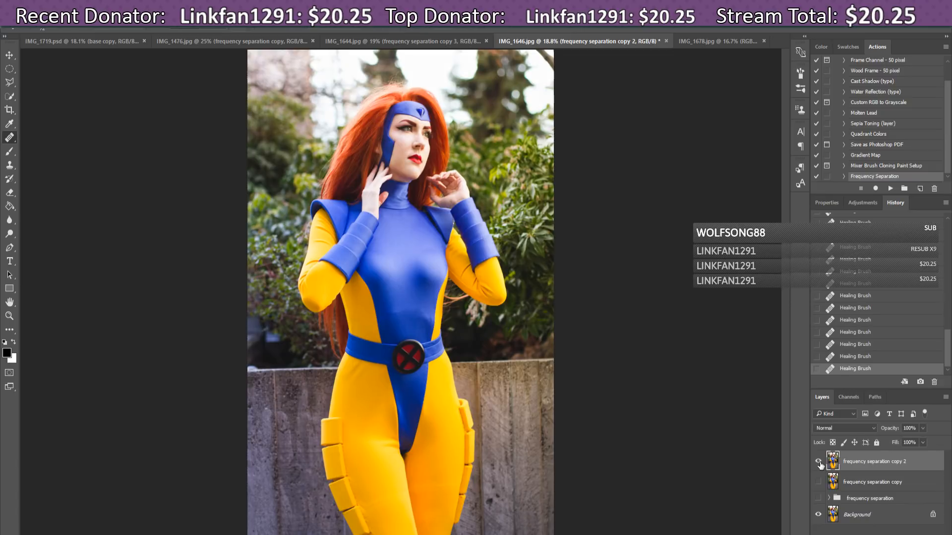
{"action": "left_click", "coordinate": [818, 462]}
{"action": "left_click", "coordinate": [819, 462]}
Step: Save IMG_1646 as a layered PSD, keeping Maximize Compatibility on
{"action": "key", "text": "ctrl+shift+s"}
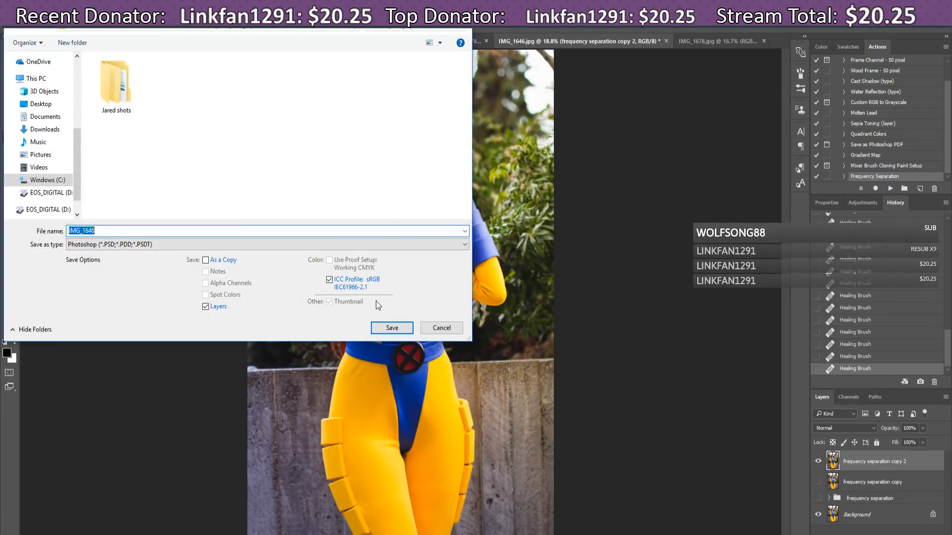
{"action": "left_click", "coordinate": [397, 328]}
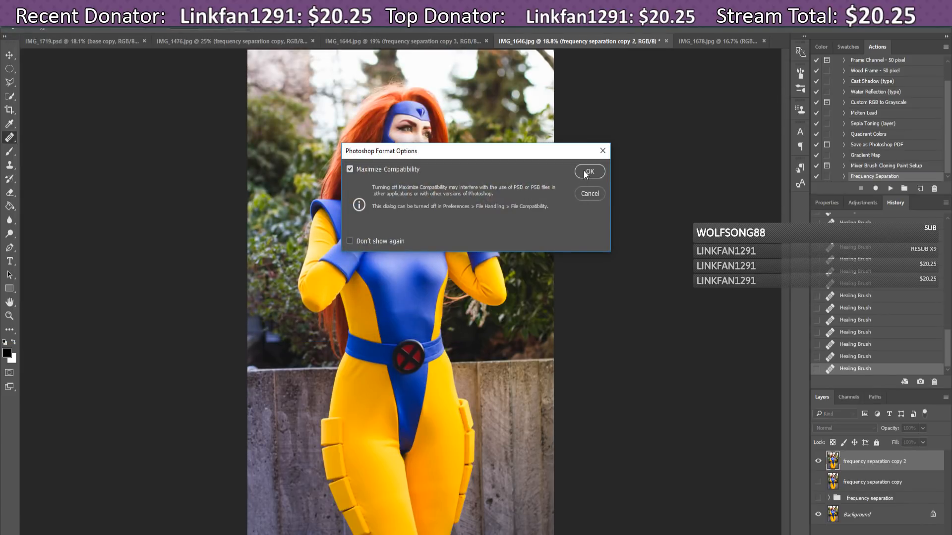
{"action": "left_click", "coordinate": [587, 173]}
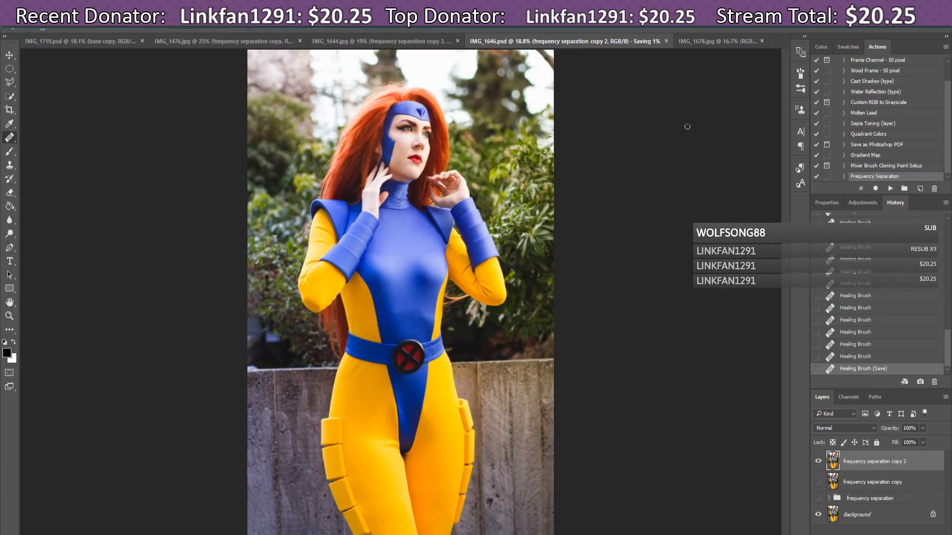
Step: In IMG_1678, run the Frequency Separation action and rename Group 1 to 'frequency separation'
{"action": "left_click", "coordinate": [692, 40]}
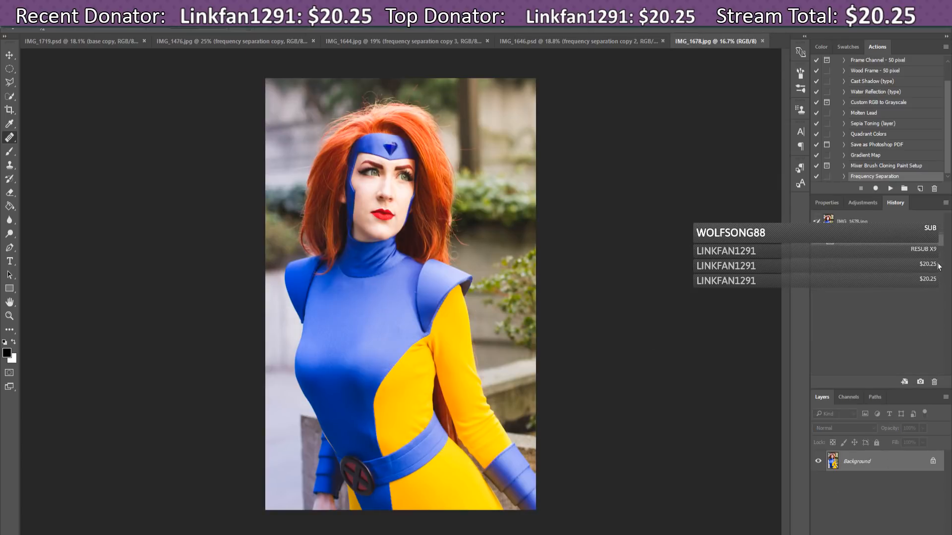
{"action": "left_click", "coordinate": [891, 188]}
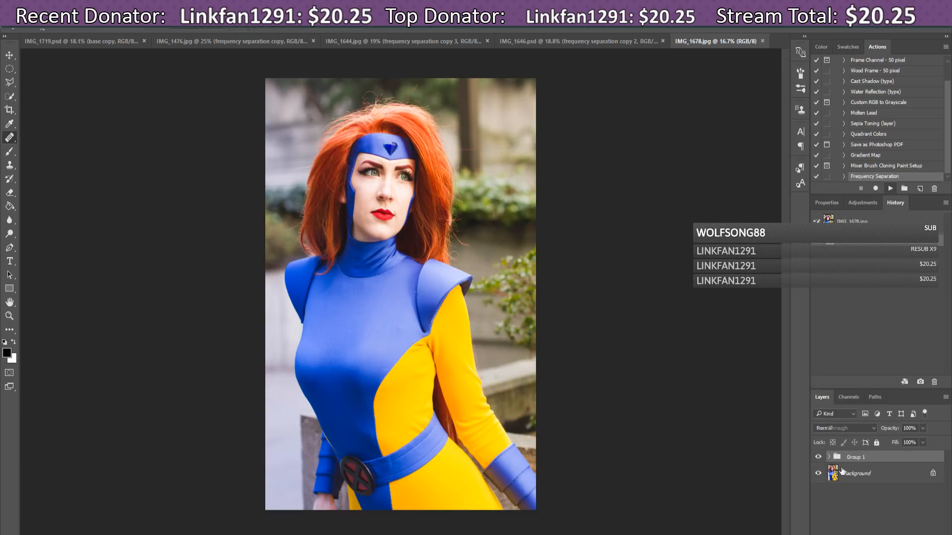
{"action": "double_click", "coordinate": [850, 459]}
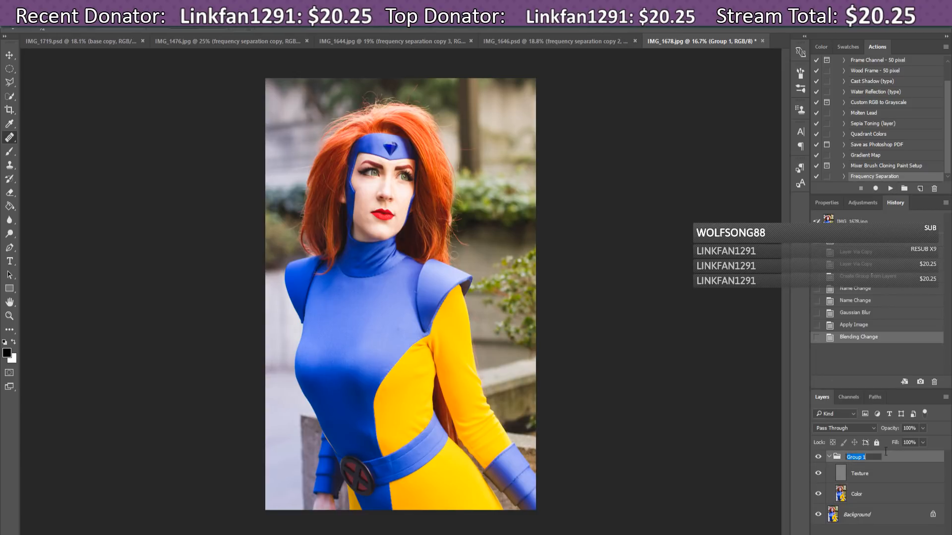
{"action": "type", "text": "frequency separation"}
{"action": "key", "text": "Return"}
Step: Select IMG_1678's Color layer, zoom to 50% and scroll up to the face
{"action": "left_click", "coordinate": [880, 477]}
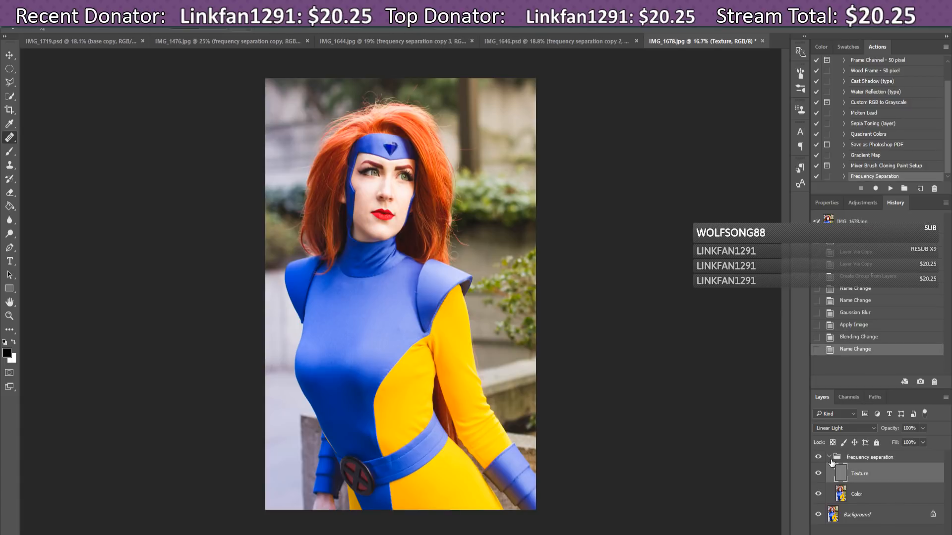
{"action": "left_click", "coordinate": [829, 491]}
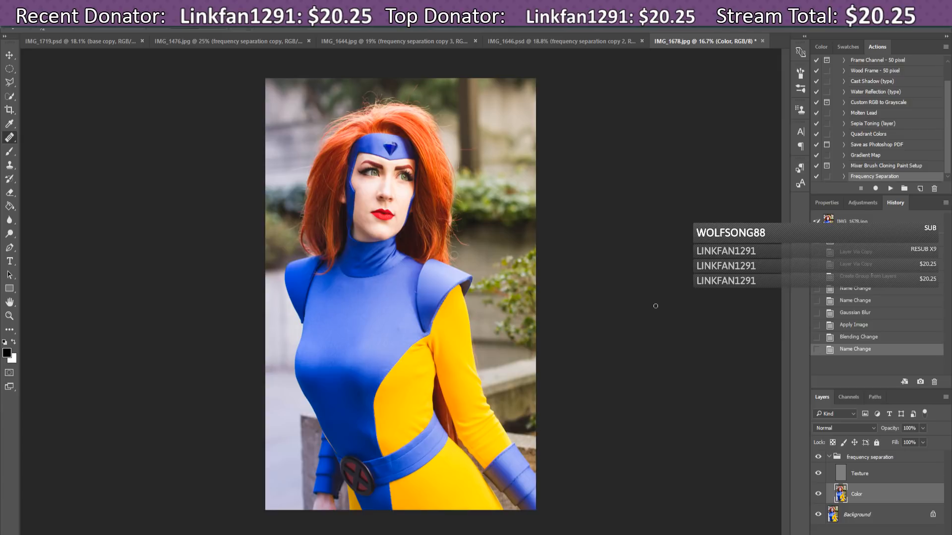
{"action": "key", "text": "ctrl+plus"}
{"action": "key", "text": "ctrl+plus"}
{"action": "key", "text": "ctrl+plus"}
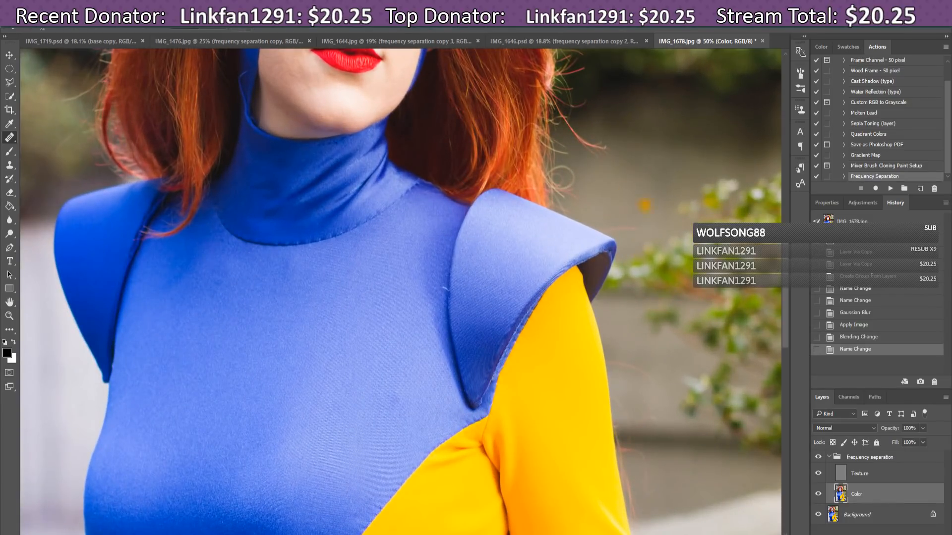
{"action": "left_click_drag", "start_coordinate": [786, 272], "coordinate": [796, 211]}
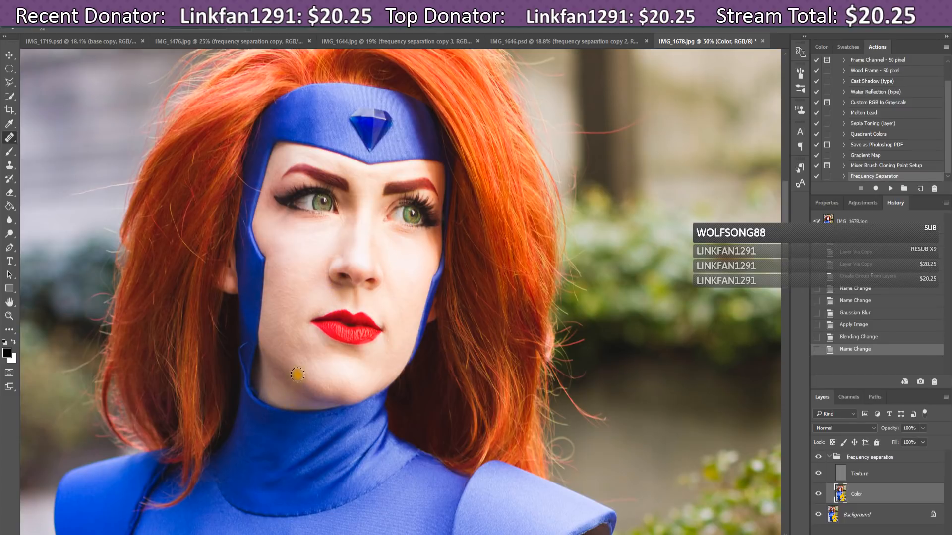
Step: Select the Healing Brush, hide Texture, set a soft 62 px brush and sample clean cheek skin
{"action": "left_click", "coordinate": [10, 139]}
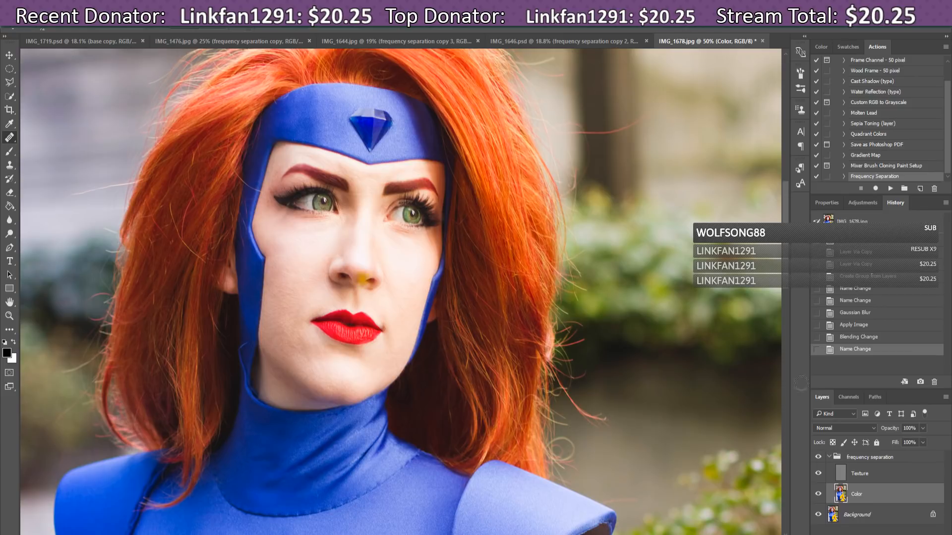
{"action": "left_click", "coordinate": [818, 474]}
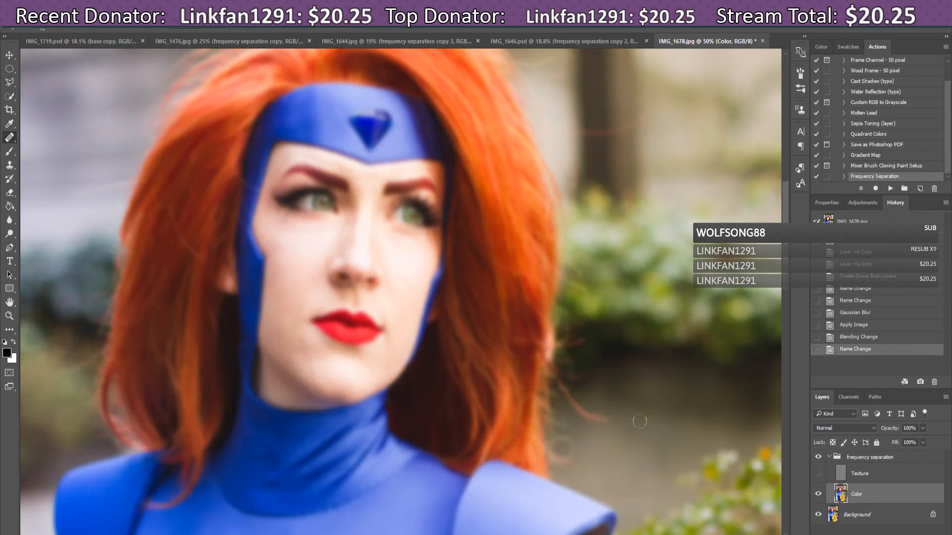
{"action": "left_click", "coordinate": [48, 29]}
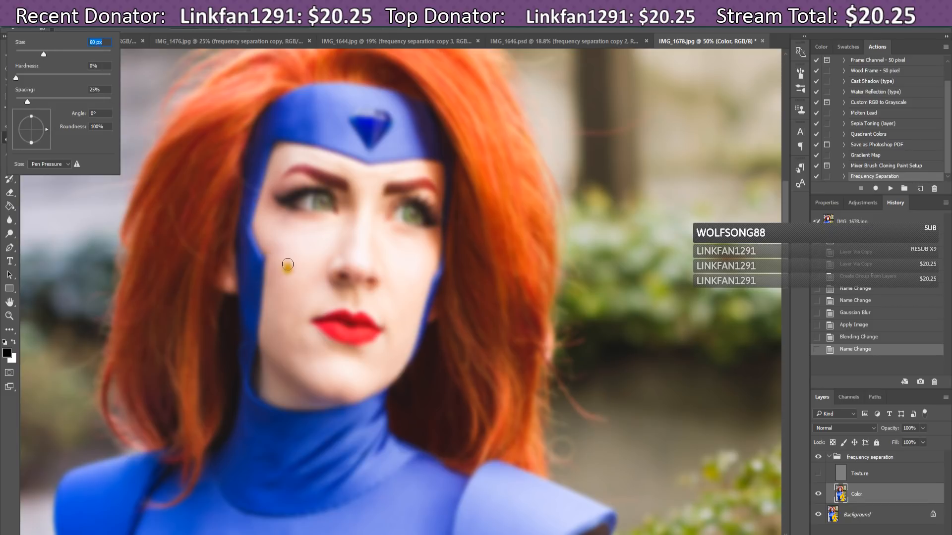
{"action": "left_click", "coordinate": [297, 241], "text": "alt"}
Step: Dab across the left cheek to even out its skin tones, working up toward the upper cheek
{"action": "left_click", "coordinate": [282, 242]}
{"action": "left_click", "coordinate": [282, 247]}
{"action": "left_click", "coordinate": [285, 254]}
{"action": "left_click", "coordinate": [279, 248]}
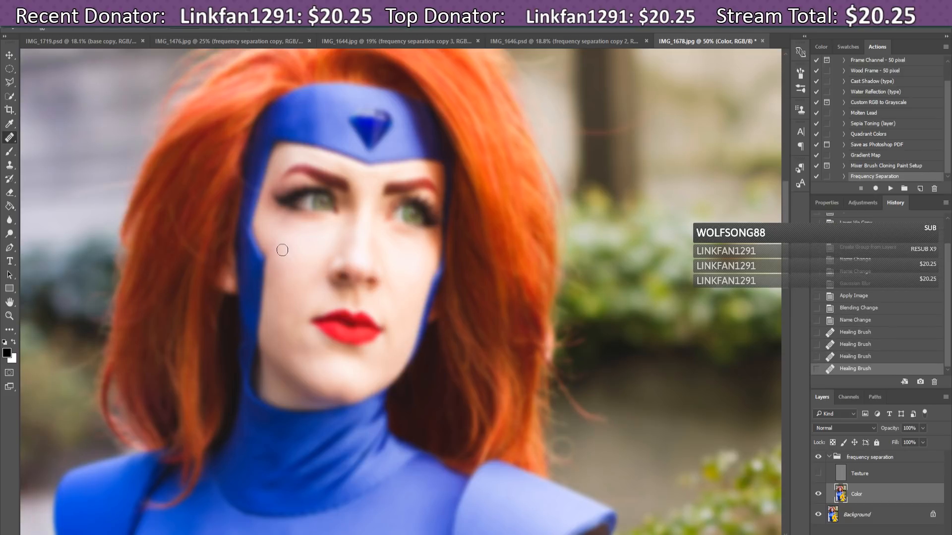
{"action": "left_click", "coordinate": [276, 247]}
{"action": "left_click", "coordinate": [273, 245]}
{"action": "left_click", "coordinate": [274, 245]}
{"action": "left_click", "coordinate": [273, 244]}
{"action": "left_click", "coordinate": [277, 248]}
{"action": "left_click", "coordinate": [281, 251]}
{"action": "left_click", "coordinate": [273, 244]}
{"action": "left_click", "coordinate": [266, 238]}
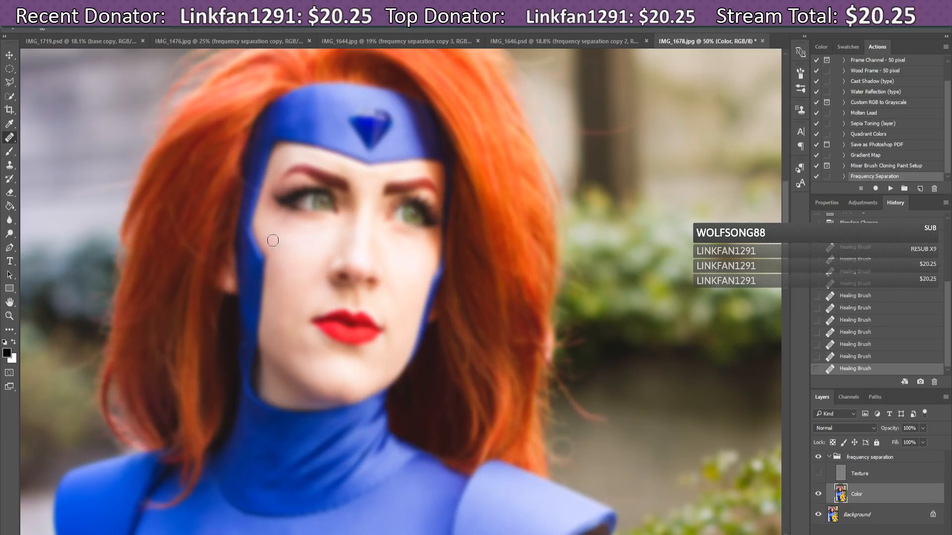
{"action": "left_click", "coordinate": [274, 244]}
{"action": "left_click", "coordinate": [281, 251]}
{"action": "left_click", "coordinate": [282, 251]}
{"action": "left_click", "coordinate": [284, 247]}
{"action": "left_click", "coordinate": [286, 246]}
{"action": "left_click", "coordinate": [288, 248]}
{"action": "left_click", "coordinate": [289, 250]}
{"action": "left_click", "coordinate": [288, 249]}
{"action": "left_click", "coordinate": [295, 252]}
{"action": "left_click", "coordinate": [312, 252]}
{"action": "left_click", "coordinate": [302, 246]}
{"action": "left_click", "coordinate": [296, 248]}
{"action": "left_click", "coordinate": [295, 229]}
Step: Heal the small dark blemish on the chin in the Color layer
{"action": "left_click", "coordinate": [351, 376]}
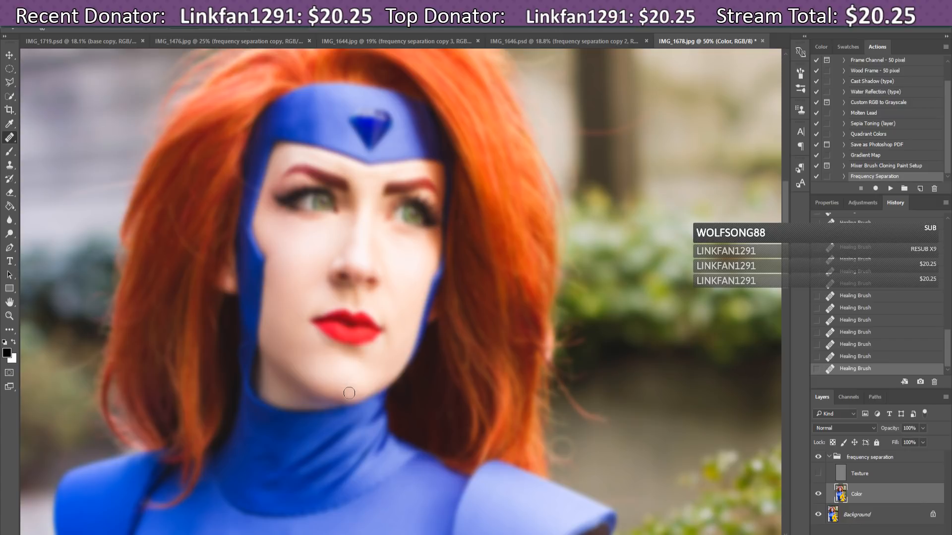
Step: Compare the result by toggling the Texture layer and group, leaving the Texture layer visible
{"action": "left_click", "coordinate": [818, 475]}
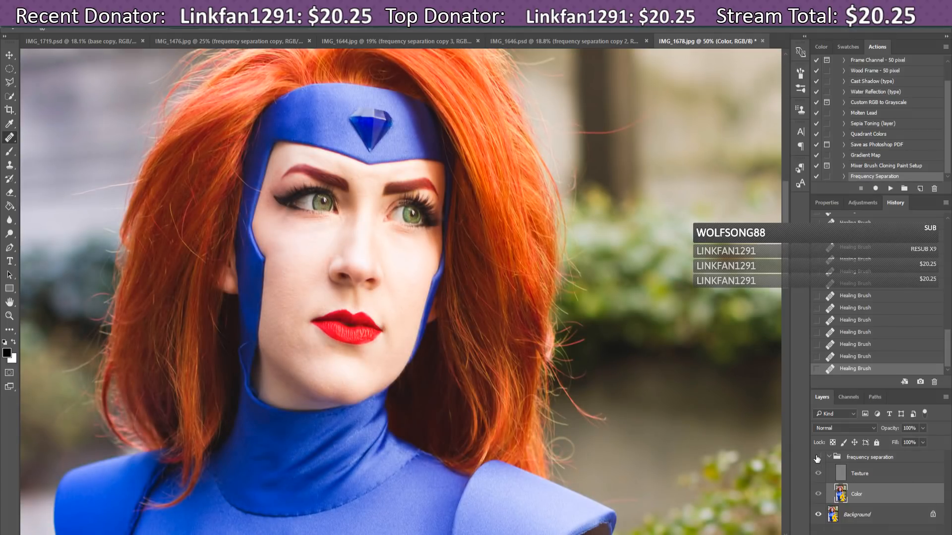
{"action": "left_click", "coordinate": [817, 458]}
{"action": "left_click", "coordinate": [817, 458]}
{"action": "left_click", "coordinate": [818, 474]}
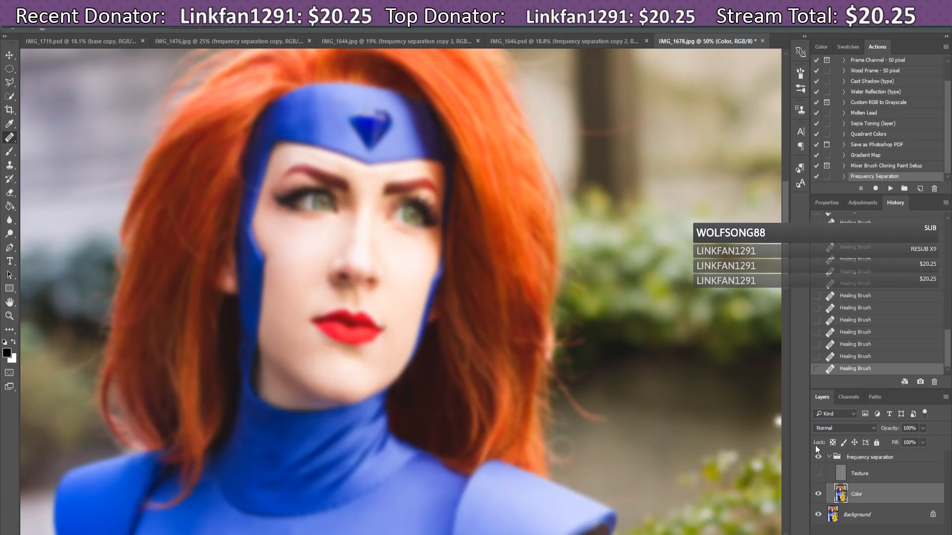
{"action": "left_click", "coordinate": [818, 474]}
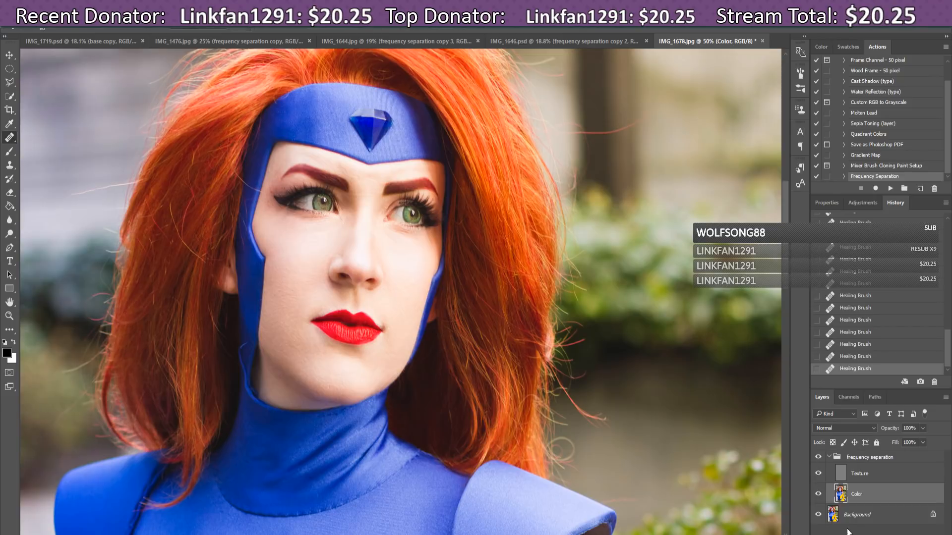
Step: On the Texture layer, sample clean skin and heal spots on the chin, cheek and under the eye
{"action": "left_click", "coordinate": [838, 477]}
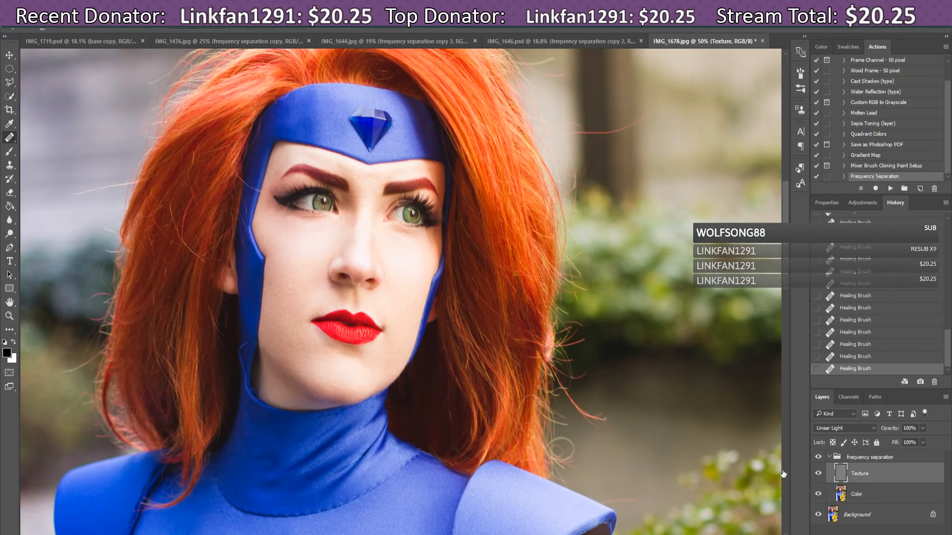
{"action": "left_click", "coordinate": [324, 344], "text": "alt"}
{"action": "left_click", "coordinate": [363, 387]}
{"action": "left_click", "coordinate": [390, 347]}
{"action": "left_click", "coordinate": [407, 283]}
{"action": "left_click", "coordinate": [396, 247]}
{"action": "left_click", "coordinate": [399, 257]}
{"action": "left_click", "coordinate": [394, 248]}
{"action": "left_click", "coordinate": [395, 231]}
{"action": "key", "text": "ctrl+plus"}
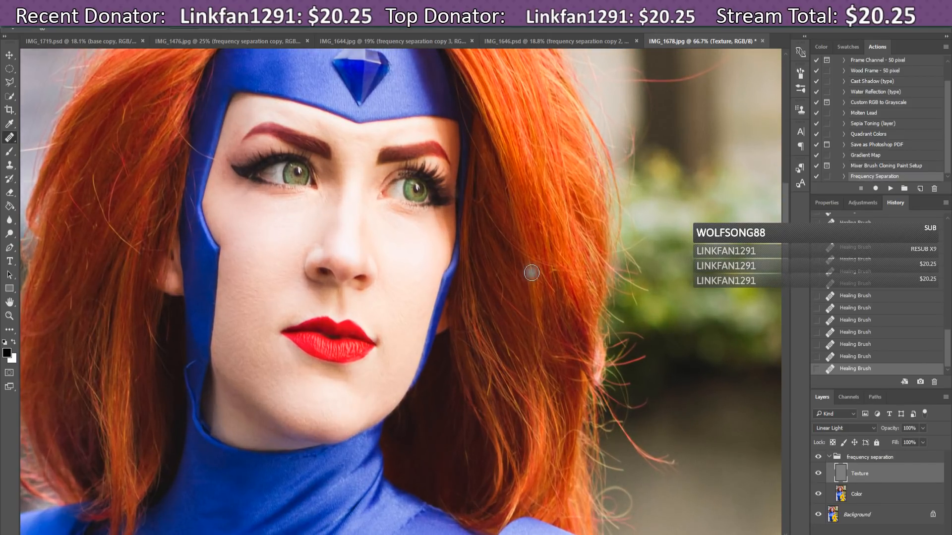
{"action": "scroll", "coordinate": [446, 273], "scroll_direction": "up", "scroll_amount": 2}
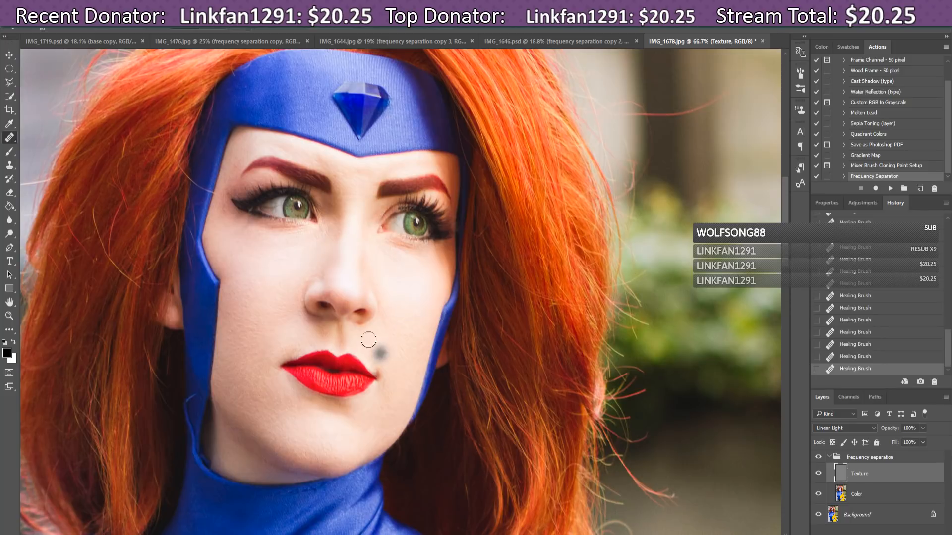
{"action": "left_click", "coordinate": [314, 251]}
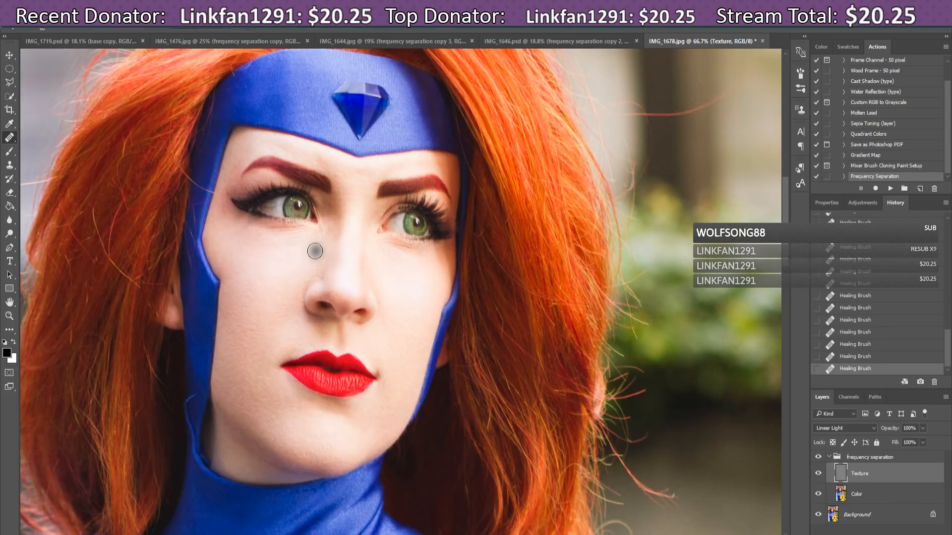
Step: Set the Healing Brush to 46 px and heal spots under the left eye, the nose and the eye corners
{"action": "left_click", "coordinate": [49, 28]}
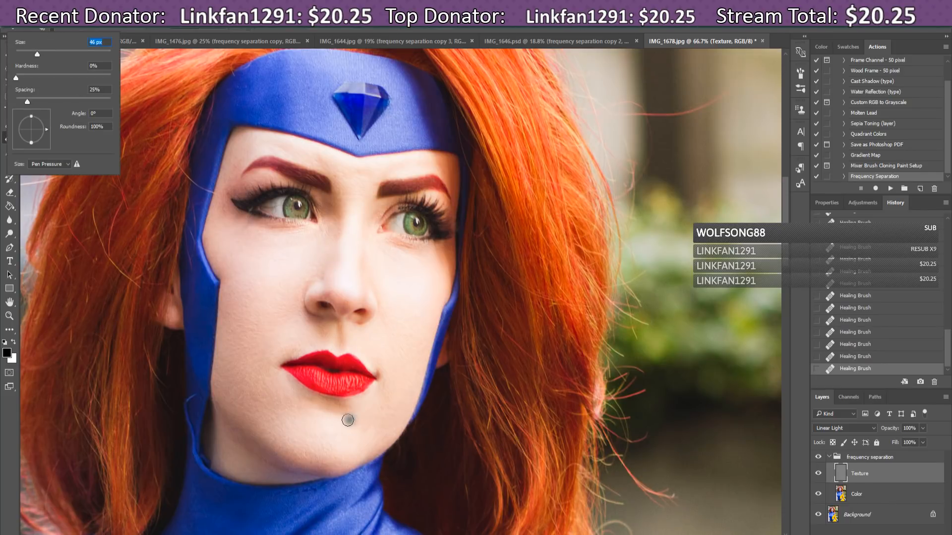
{"action": "left_click", "coordinate": [358, 406]}
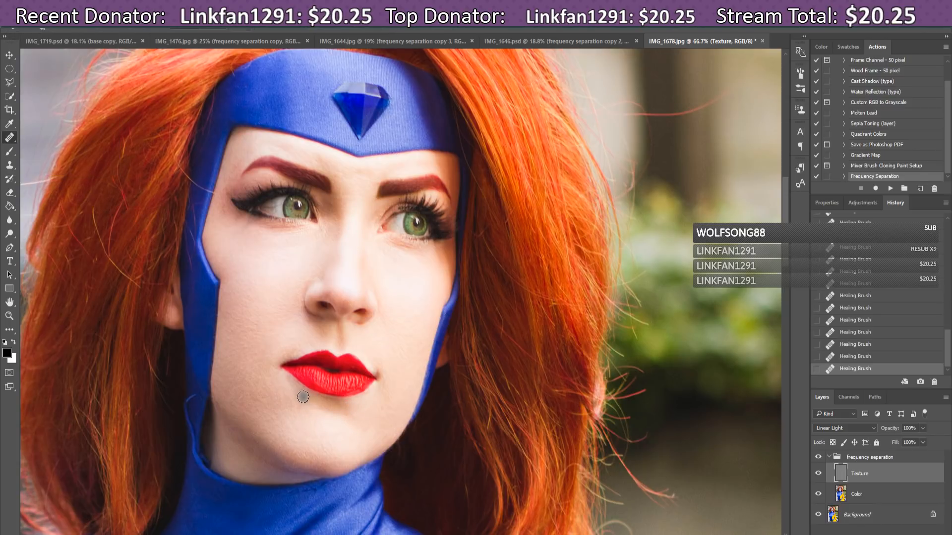
{"action": "left_click", "coordinate": [303, 245]}
{"action": "left_click_drag", "start_coordinate": [317, 260], "coordinate": [329, 231]}
{"action": "left_click", "coordinate": [347, 263]}
{"action": "left_click", "coordinate": [256, 237]}
{"action": "left_click", "coordinate": [285, 237]}
{"action": "left_click", "coordinate": [321, 227]}
{"action": "left_click", "coordinate": [231, 177]}
Step: Reselect the Texture layer and heal blemishes across the chin and above the upper lip
{"action": "left_click", "coordinate": [829, 457]}
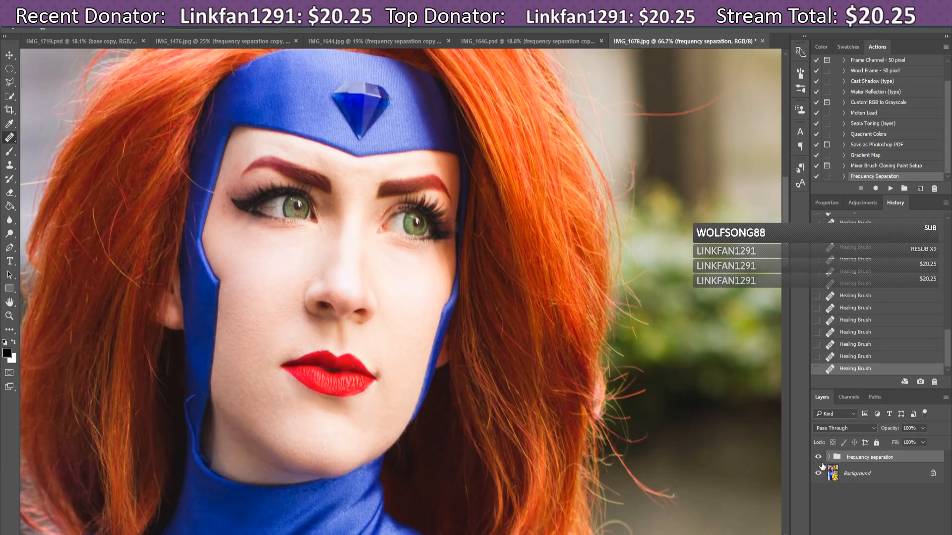
{"action": "left_click", "coordinate": [829, 457]}
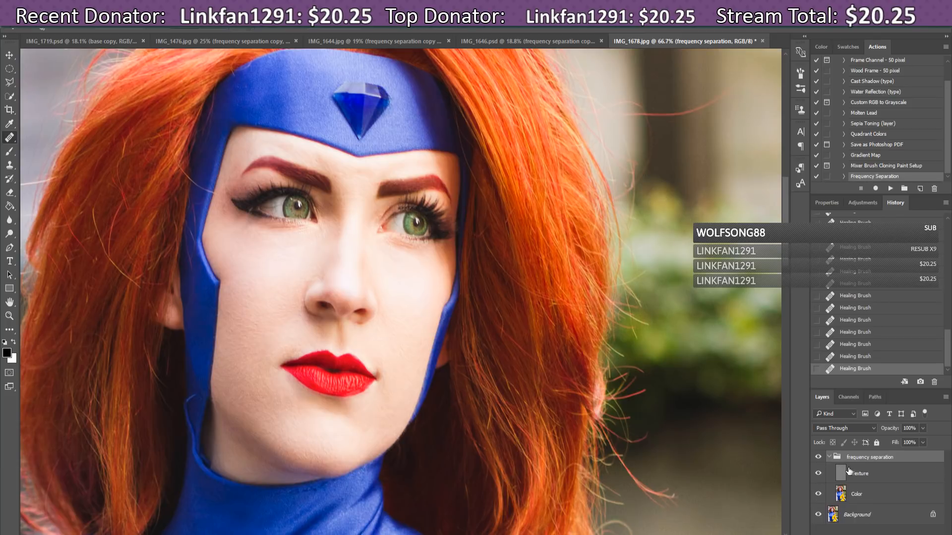
{"action": "left_click", "coordinate": [849, 474]}
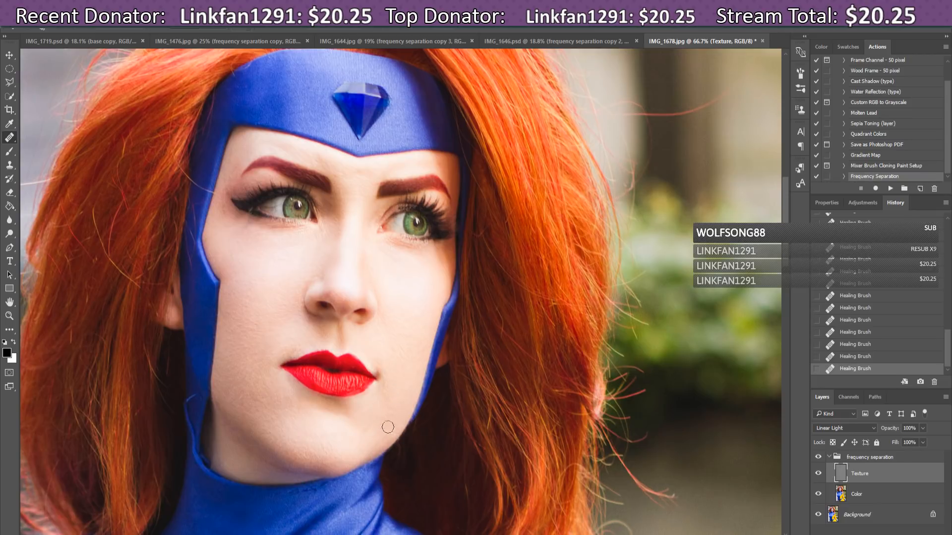
{"action": "left_click", "coordinate": [343, 462]}
{"action": "left_click", "coordinate": [330, 442]}
{"action": "left_click", "coordinate": [331, 444]}
{"action": "left_click", "coordinate": [320, 448]}
{"action": "left_click_drag", "start_coordinate": [324, 443], "coordinate": [326, 450]}
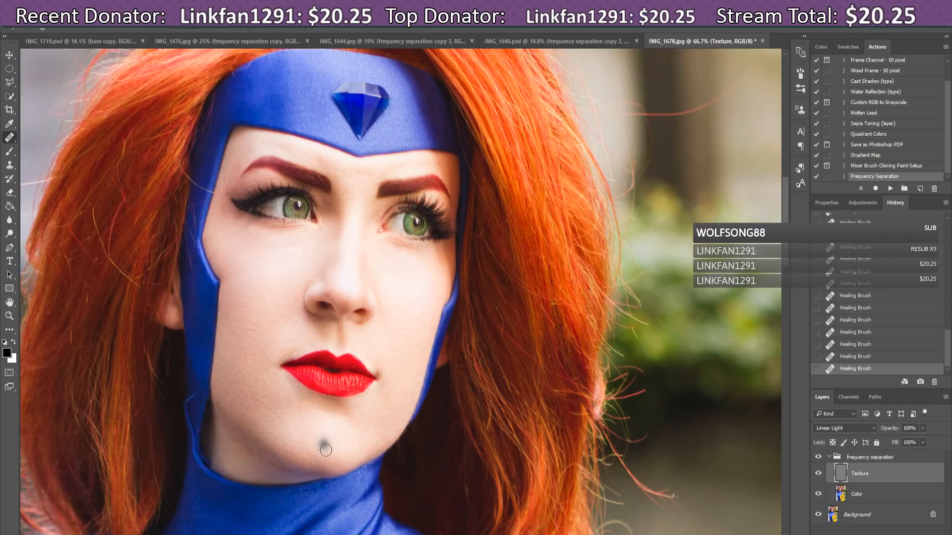
{"action": "left_click", "coordinate": [296, 346]}
{"action": "left_click", "coordinate": [312, 343]}
{"action": "left_click", "coordinate": [252, 379]}
{"action": "left_click", "coordinate": [296, 354]}
Step: Heal spots on the right cheek, brows, nose bridge, cheeks, around the left eye and the jaw
{"action": "left_click", "coordinate": [415, 278]}
{"action": "left_click", "coordinate": [428, 158]}
{"action": "left_click", "coordinate": [363, 168]}
{"action": "left_click", "coordinate": [351, 229]}
{"action": "left_click", "coordinate": [274, 252]}
{"action": "left_click", "coordinate": [337, 224]}
{"action": "left_click", "coordinate": [339, 204]}
{"action": "left_click", "coordinate": [346, 229]}
{"action": "left_click", "coordinate": [344, 241]}
{"action": "left_click", "coordinate": [350, 220]}
{"action": "left_click", "coordinate": [351, 215]}
{"action": "left_click", "coordinate": [336, 234]}
{"action": "left_click", "coordinate": [245, 233]}
{"action": "left_click", "coordinate": [229, 224]}
{"action": "left_click", "coordinate": [224, 211]}
{"action": "left_click", "coordinate": [221, 204]}
{"action": "left_click", "coordinate": [374, 445]}
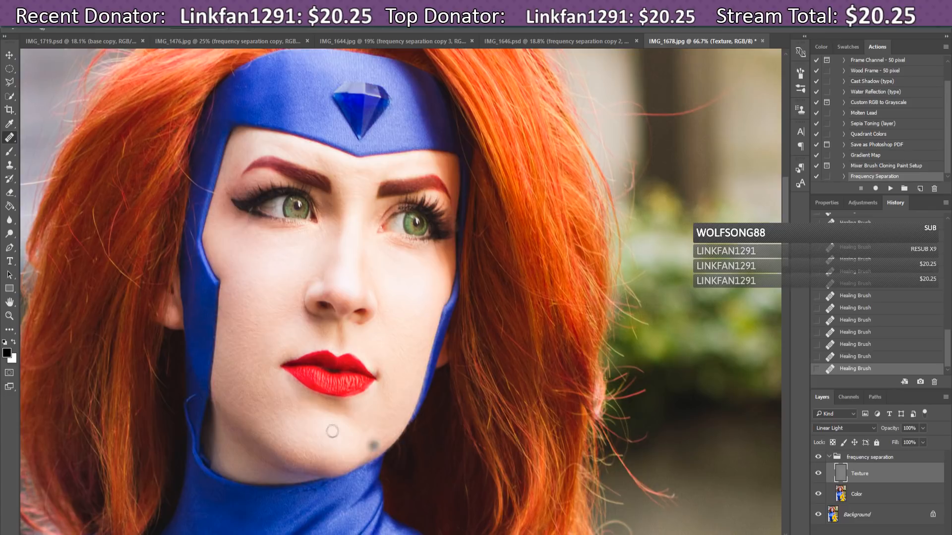
Step: Resample clean cheek skin and heal the remaining small spots on the cheek and chin
{"action": "left_click", "coordinate": [243, 358], "text": "alt"}
{"action": "left_click", "coordinate": [245, 348]}
{"action": "left_click", "coordinate": [328, 433]}
{"action": "left_click", "coordinate": [354, 430]}
{"action": "left_click", "coordinate": [368, 427]}
Step: Merge a duplicate of the frequency separation group into one layer, copy it, and ready the Dodge Tool
{"action": "left_click", "coordinate": [828, 457]}
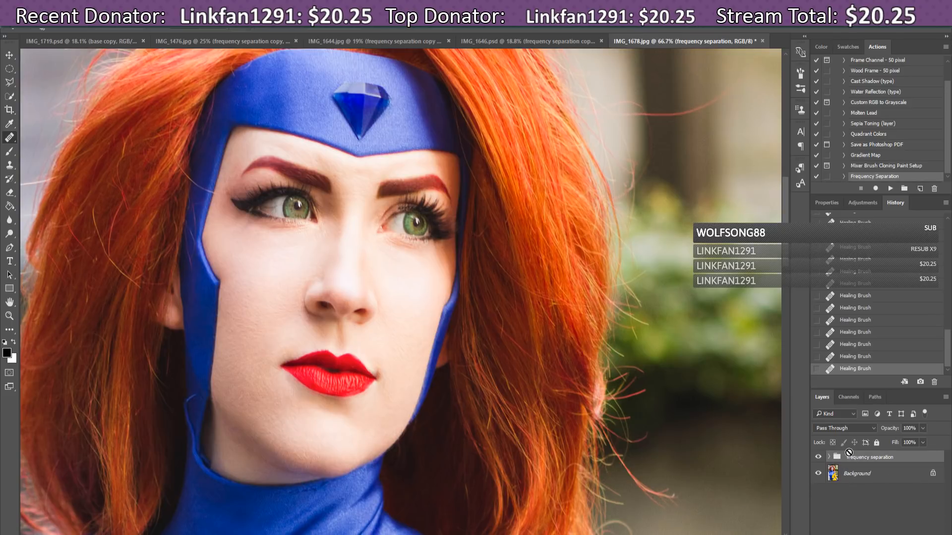
{"action": "key", "text": "ctrl+j"}
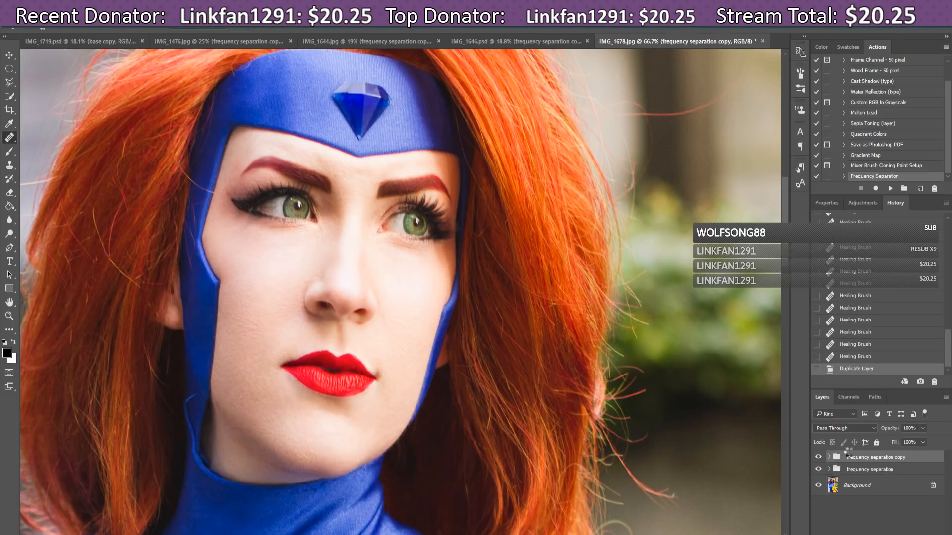
{"action": "key", "text": "ctrl+e"}
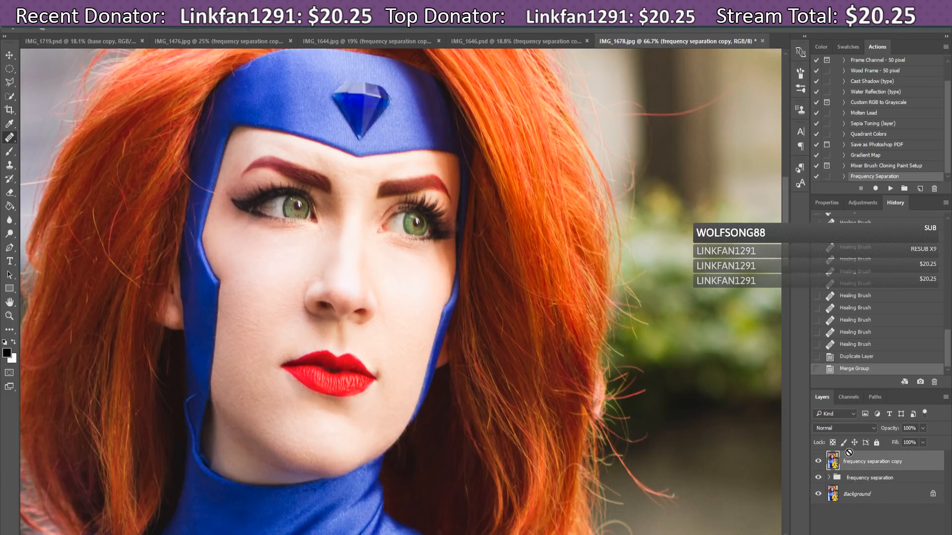
{"action": "key", "text": "ctrl+j"}
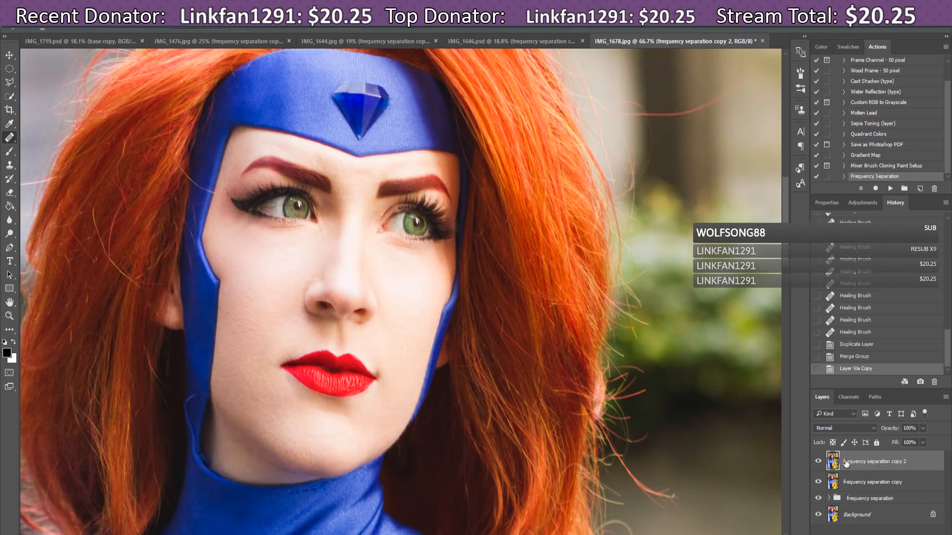
{"action": "left_click", "coordinate": [12, 235]}
{"action": "left_click", "coordinate": [41, 30]}
Step: Dodge the forehead, between and beside both brows, near the left eye and under the right eye
{"action": "mouse_move", "coordinate": [393, 166]}
{"action": "left_mouse_down"}
{"action": "mouse_move", "coordinate": [409, 163]}
{"action": "mouse_move", "coordinate": [401, 168]}
{"action": "left_mouse_up"}
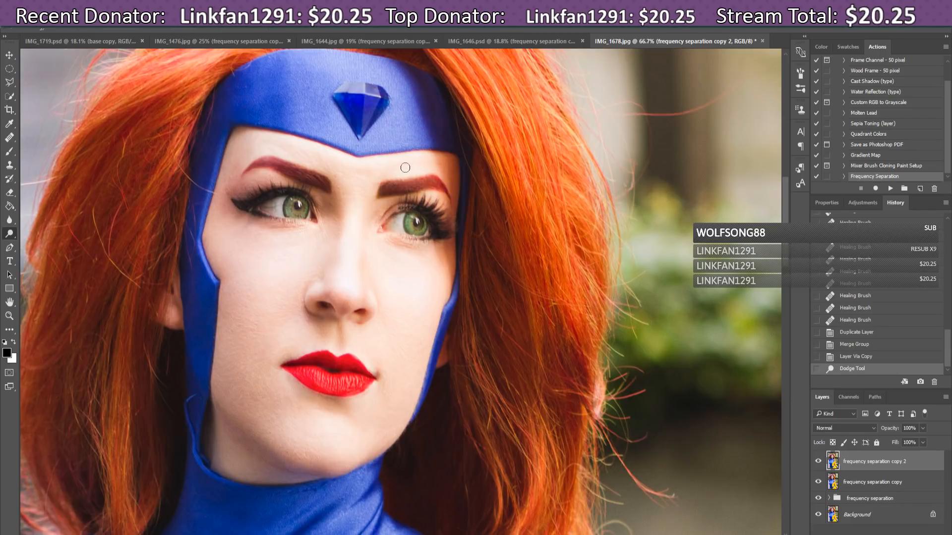
{"action": "left_click", "coordinate": [349, 172]}
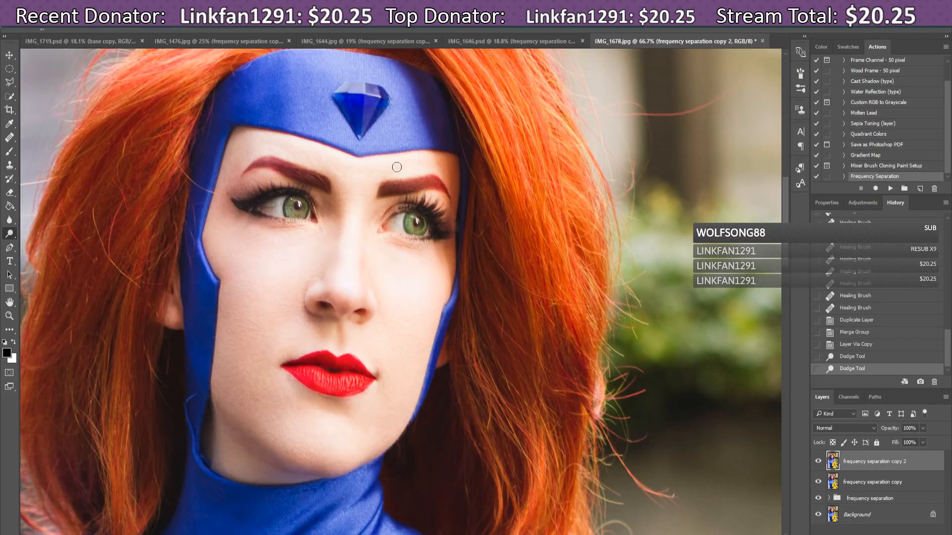
{"action": "left_click", "coordinate": [379, 177]}
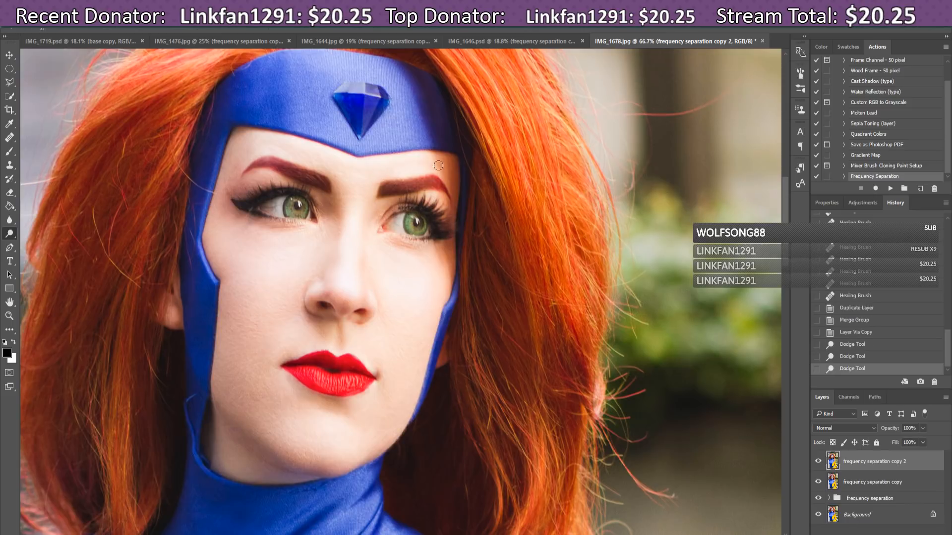
{"action": "left_click", "coordinate": [441, 168]}
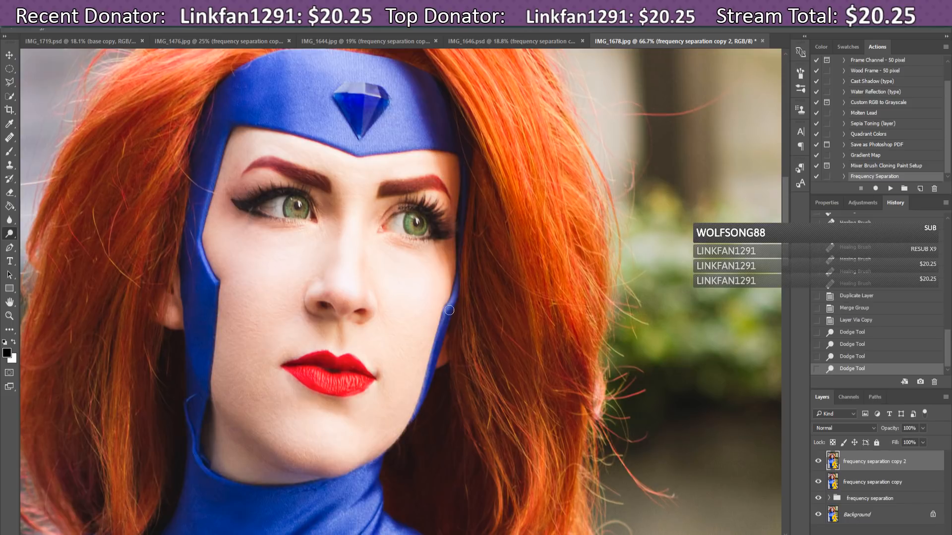
{"action": "left_click", "coordinate": [270, 149]}
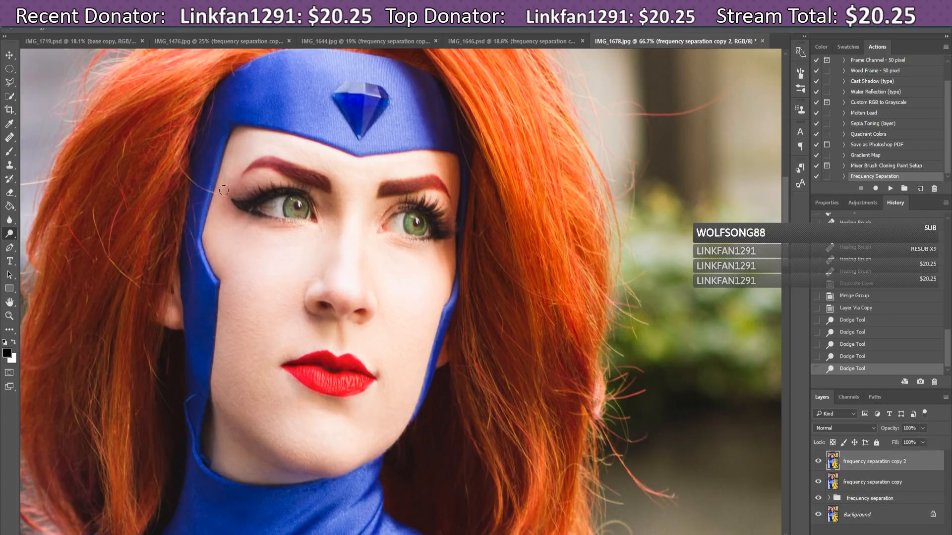
{"action": "left_click_drag", "start_coordinate": [228, 181], "coordinate": [268, 191]}
{"action": "mouse_move", "coordinate": [422, 255]}
{"action": "left_mouse_down"}
{"action": "mouse_move", "coordinate": [393, 242]}
{"action": "mouse_move", "coordinate": [387, 256]}
{"action": "mouse_move", "coordinate": [383, 246]}
{"action": "left_mouse_up"}
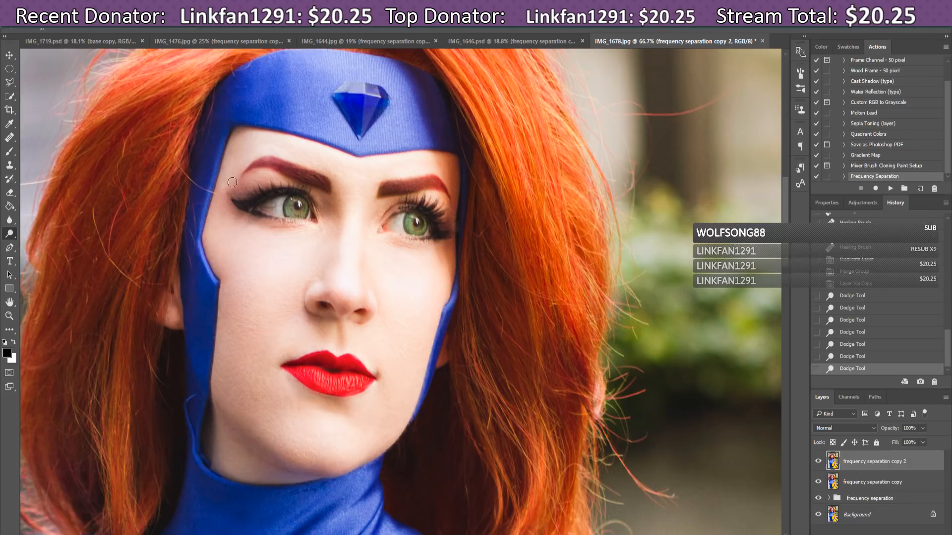
Step: Dodge the skin around the nostril, across the cheek, beside the nose and along the left jaw
{"action": "left_click", "coordinate": [316, 304]}
{"action": "left_click", "coordinate": [385, 168]}
{"action": "left_click", "coordinate": [428, 285]}
{"action": "left_click", "coordinate": [380, 321]}
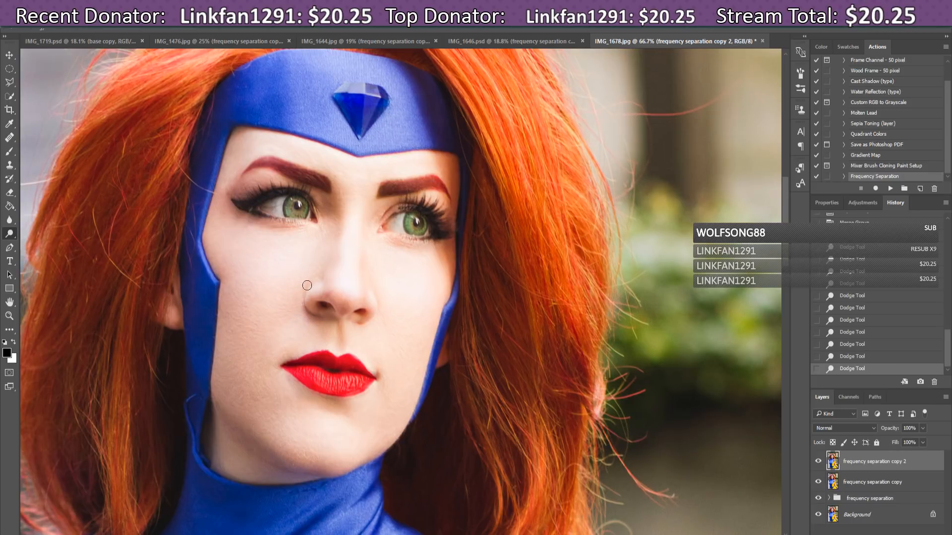
{"action": "left_click_drag", "start_coordinate": [307, 285], "coordinate": [299, 307]}
{"action": "left_click_drag", "start_coordinate": [216, 406], "coordinate": [266, 429]}
Step: Shrink the brush to 9 px and zoom in to 200% on the eyes
{"action": "left_click", "coordinate": [52, 28]}
{"action": "left_click", "coordinate": [61, 57]}
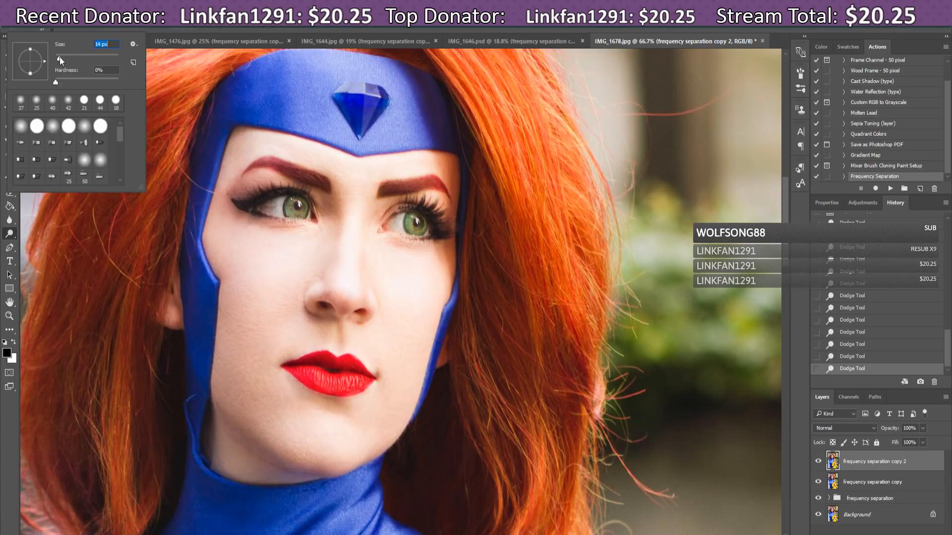
{"action": "key", "text": "Return"}
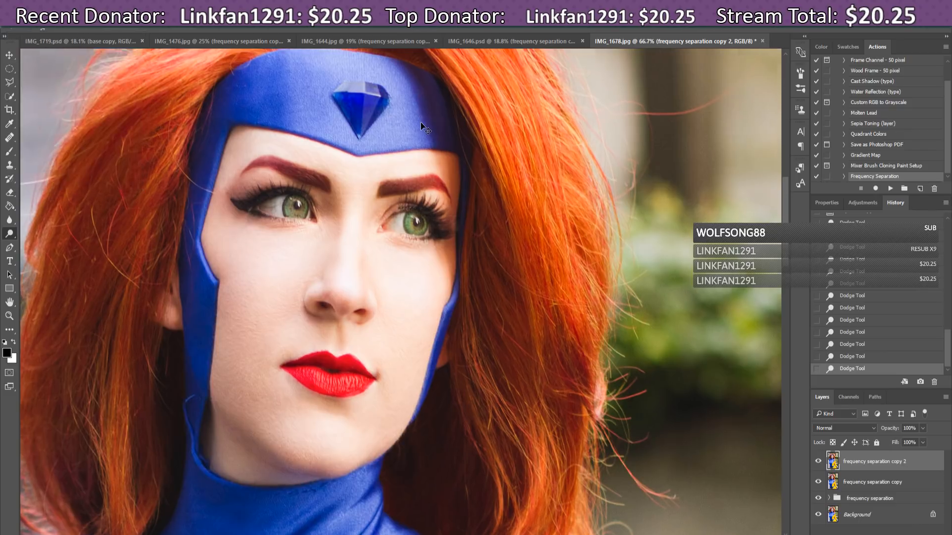
{"action": "key", "text": "ctrl+plus"}
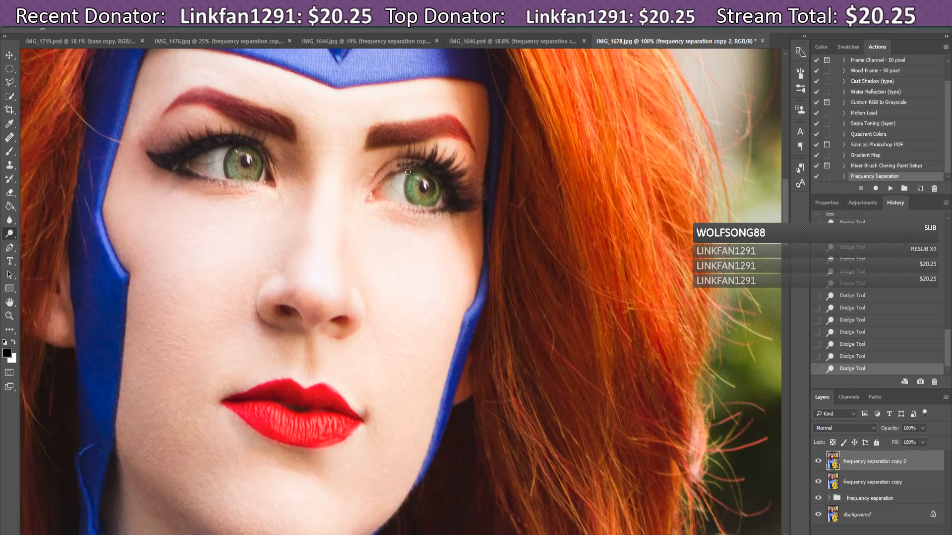
{"action": "key", "text": "ctrl+plus"}
{"action": "scroll", "coordinate": [422, 213], "scroll_direction": "up", "scroll_amount": 3}
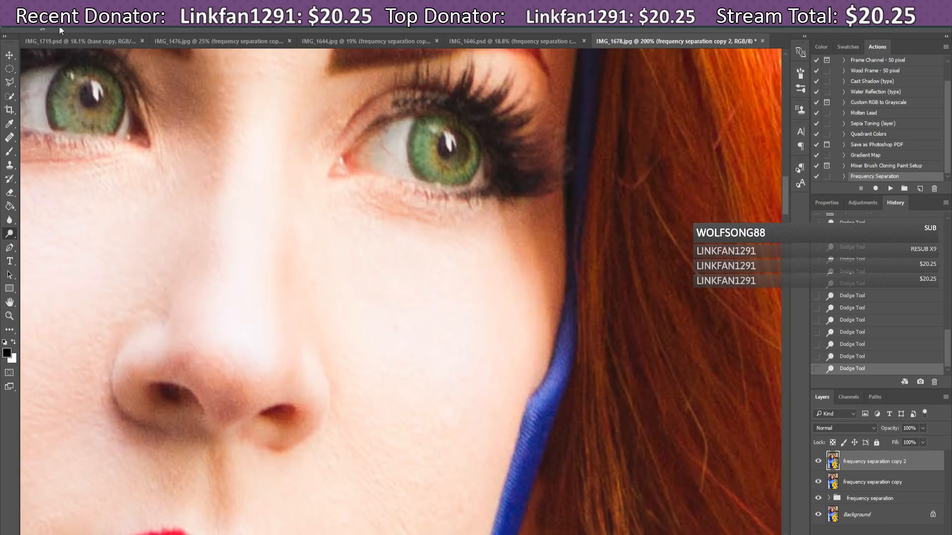
{"action": "left_click", "coordinate": [56, 29]}
{"action": "left_click_drag", "start_coordinate": [59, 60], "coordinate": [58, 60]}
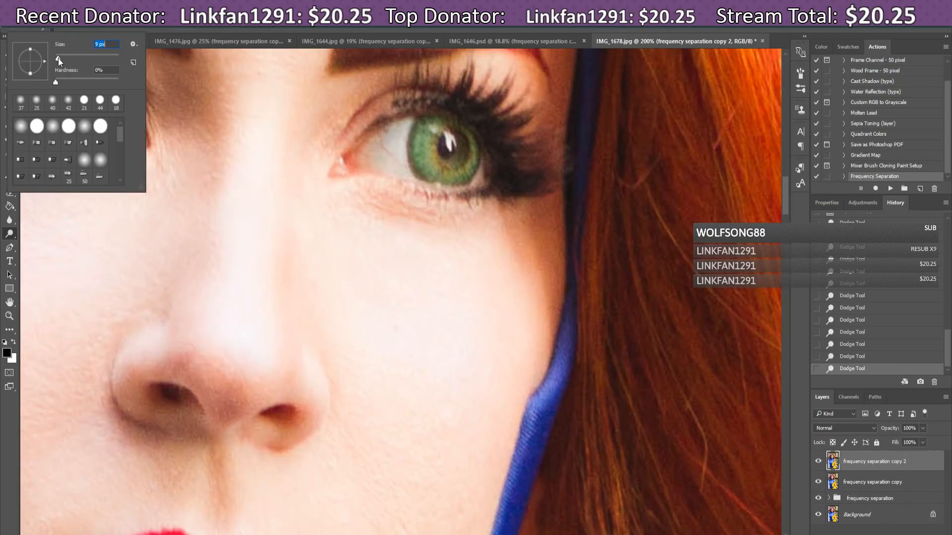
{"action": "key", "text": "Return"}
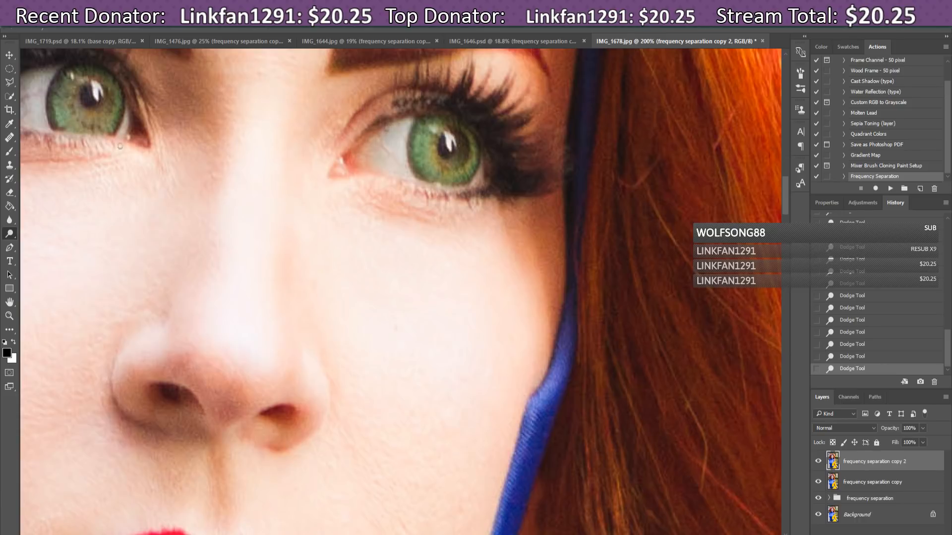
Step: Switch to the Sponge Tool and sponge the skin around the eye
{"action": "left_click_drag", "start_coordinate": [10, 234], "coordinate": [42, 249]}
{"action": "left_click_drag", "start_coordinate": [408, 166], "coordinate": [434, 198]}
{"action": "scroll", "coordinate": [401, 291], "scroll_direction": "left", "scroll_amount": 5}
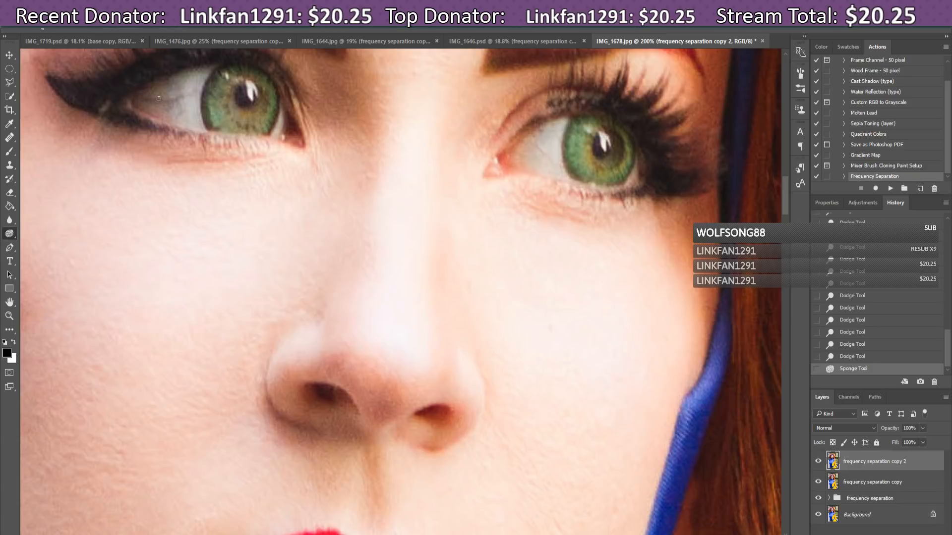
Step: Switch to the Dodge Tool and brighten the whites of both eyes, then return to the Sponge Tool
{"action": "left_click", "coordinate": [159, 99]}
{"action": "right_click", "coordinate": [10, 234]}
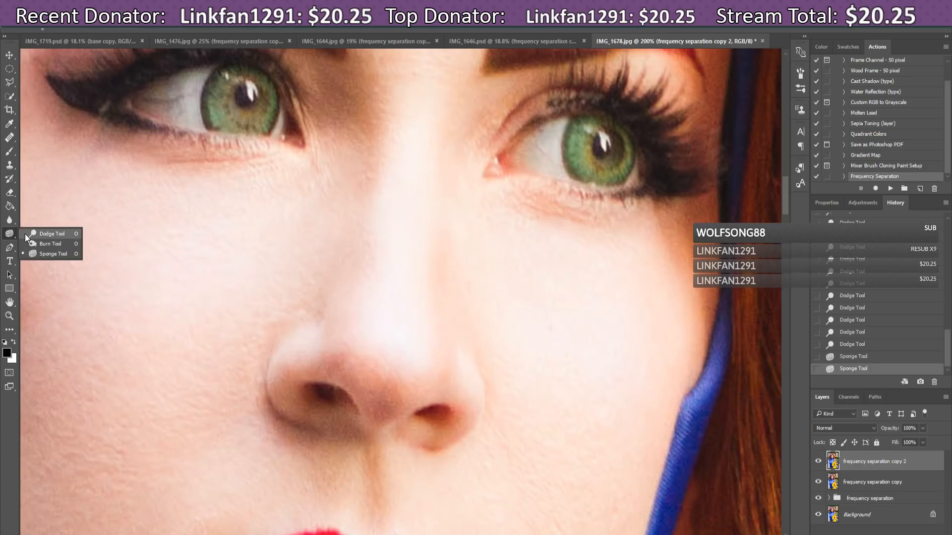
{"action": "left_click", "coordinate": [25, 234]}
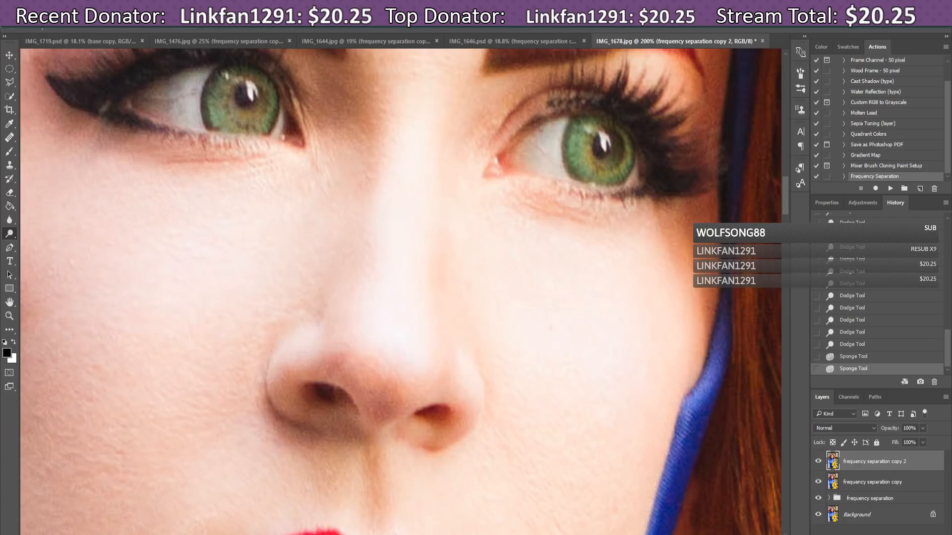
{"action": "left_click_drag", "start_coordinate": [194, 89], "coordinate": [177, 86]}
{"action": "left_click_drag", "start_coordinate": [168, 99], "coordinate": [174, 101]}
{"action": "left_click", "coordinate": [189, 94]}
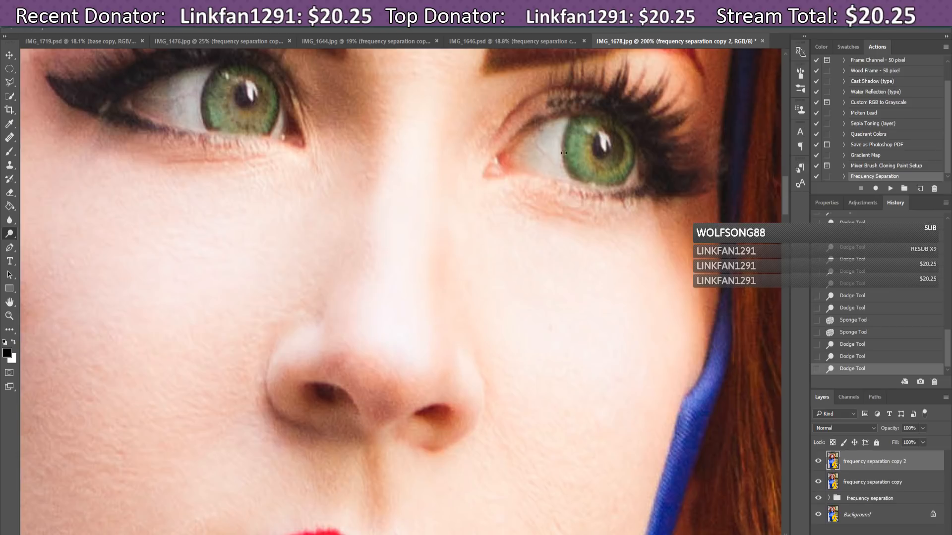
{"action": "left_click", "coordinate": [540, 127]}
{"action": "left_click", "coordinate": [13, 235]}
{"action": "left_click", "coordinate": [54, 255]}
Step: Reduce the brush size to 9 px
{"action": "left_click_drag", "start_coordinate": [782, 198], "coordinate": [784, 183]}
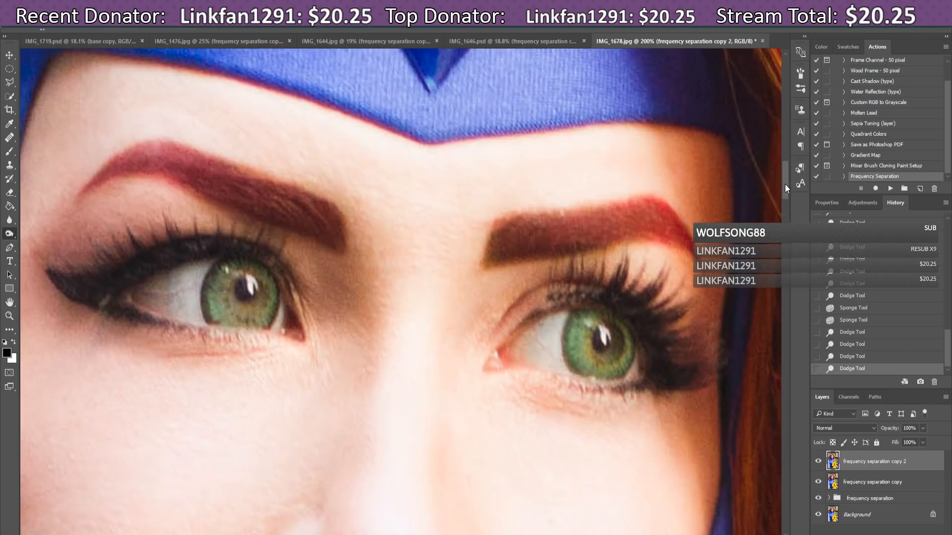
{"action": "left_click", "coordinate": [48, 26]}
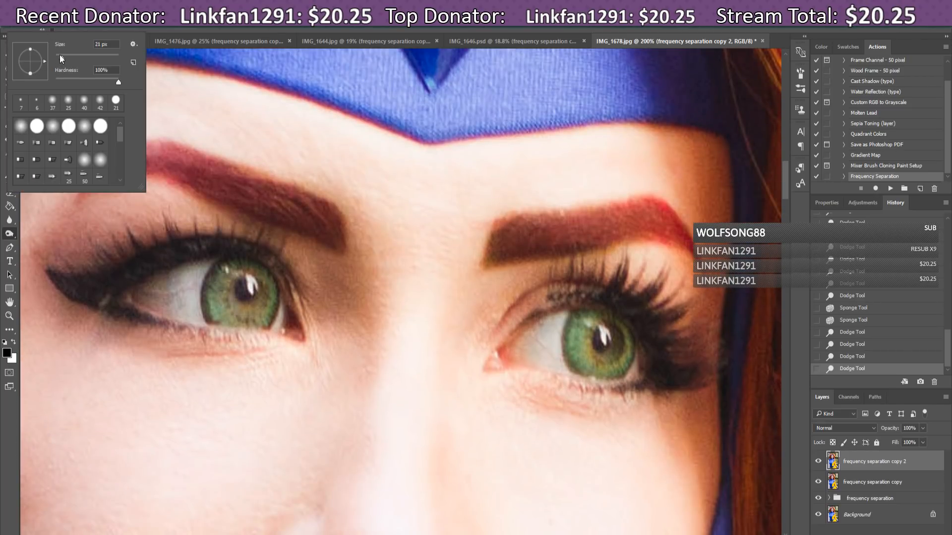
{"action": "left_click_drag", "start_coordinate": [60, 55], "coordinate": [58, 55]}
{"action": "key", "text": "Return"}
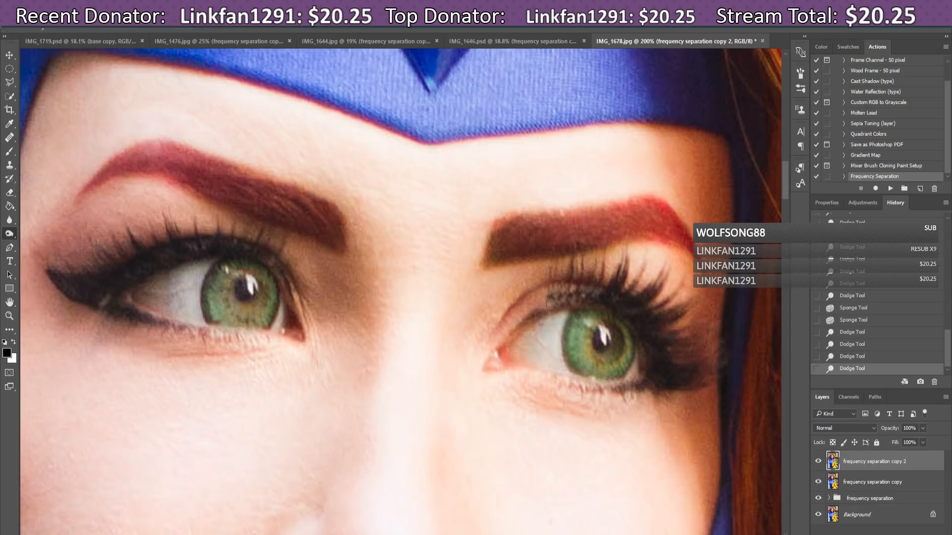
Step: Burn along the right eye's upper lash line
{"action": "left_click_drag", "start_coordinate": [555, 301], "coordinate": [574, 297]}
{"action": "left_click", "coordinate": [197, 28]}
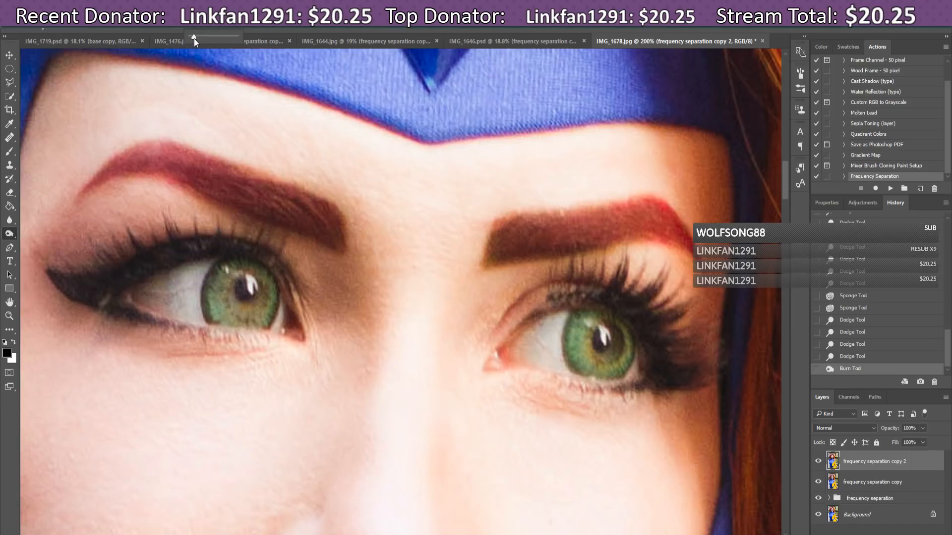
{"action": "left_click", "coordinate": [547, 307]}
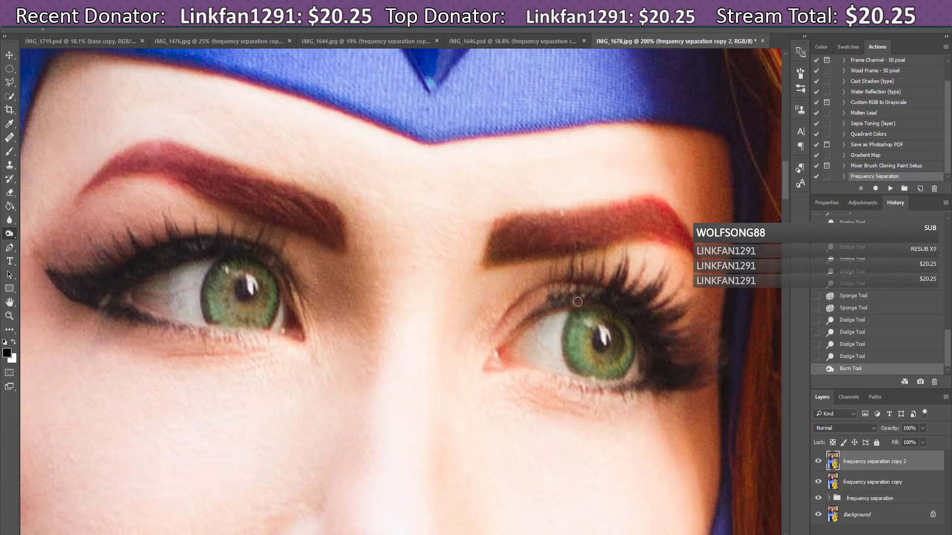
{"action": "left_click_drag", "start_coordinate": [571, 301], "coordinate": [594, 302]}
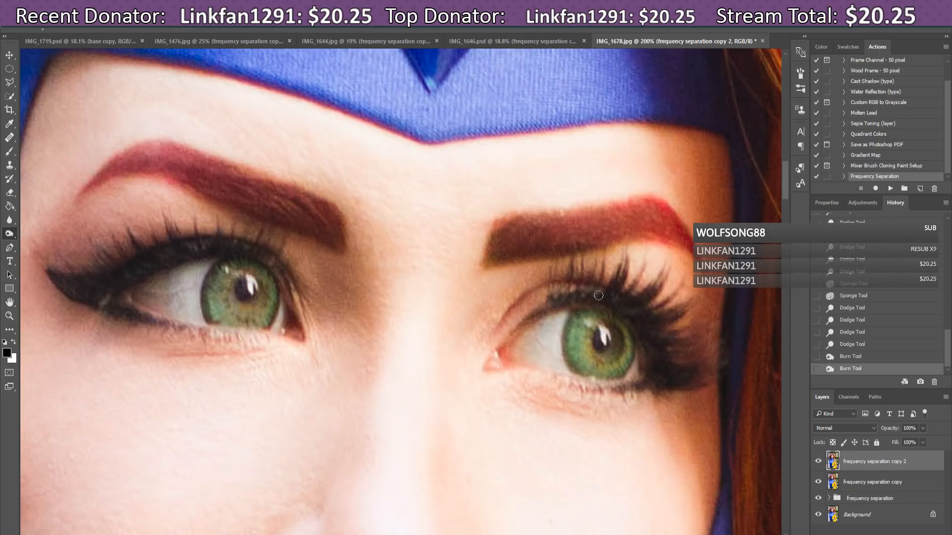
{"action": "left_click_drag", "start_coordinate": [600, 298], "coordinate": [547, 308]}
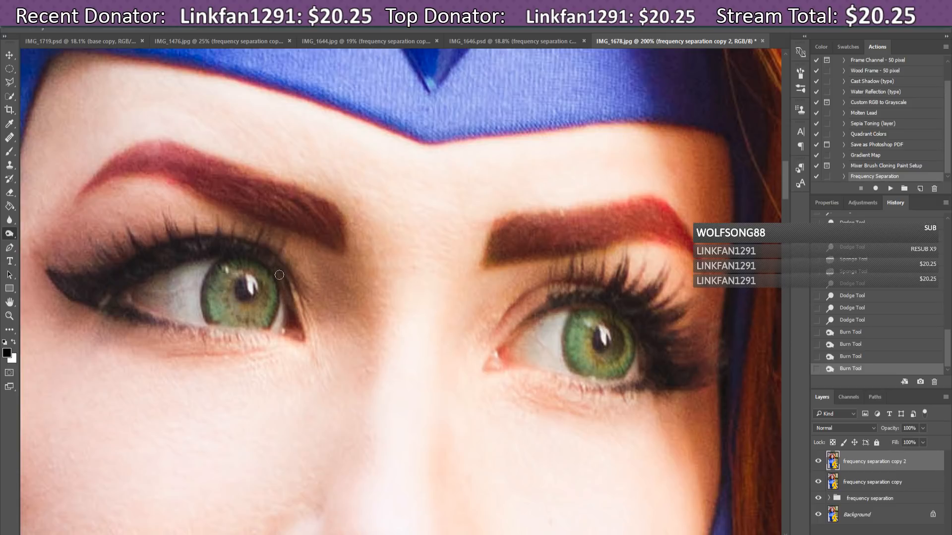
Step: Burn the left upper lash line and outer corner, then deepen the right eye's outer lashes
{"action": "left_click_drag", "start_coordinate": [241, 249], "coordinate": [277, 272]}
{"action": "left_click", "coordinate": [111, 300]}
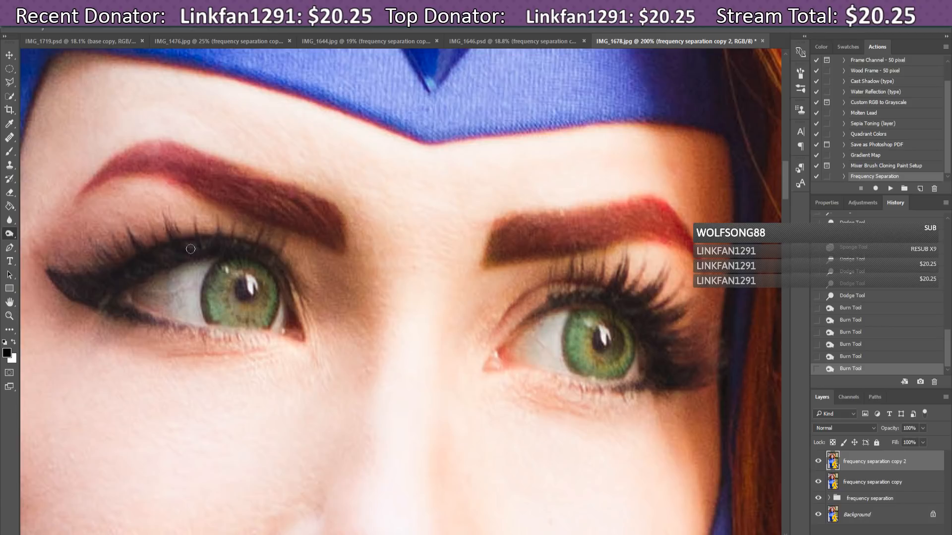
{"action": "left_click_drag", "start_coordinate": [189, 247], "coordinate": [211, 250]}
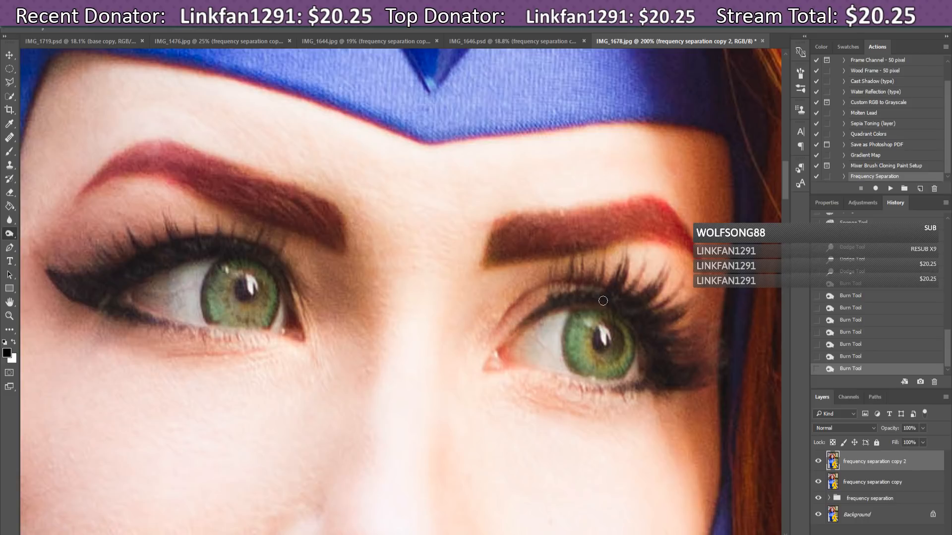
{"action": "left_click_drag", "start_coordinate": [564, 301], "coordinate": [571, 312]}
{"action": "left_click_drag", "start_coordinate": [651, 349], "coordinate": [634, 322]}
{"action": "key", "text": "ctrl+minus"}
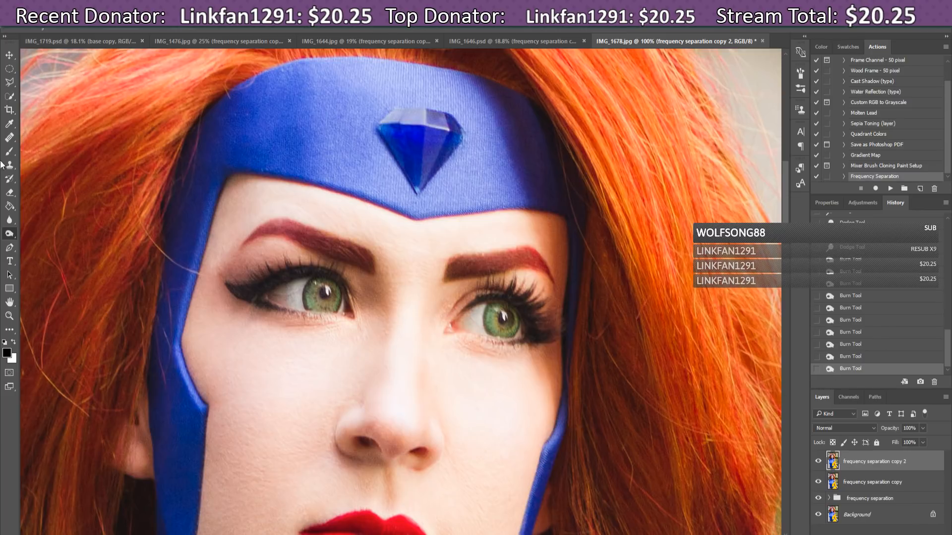
Step: Heal blemishes on the forehead and cheek with the Healing Brush, sampling clean forehead skin
{"action": "left_click", "coordinate": [9, 137]}
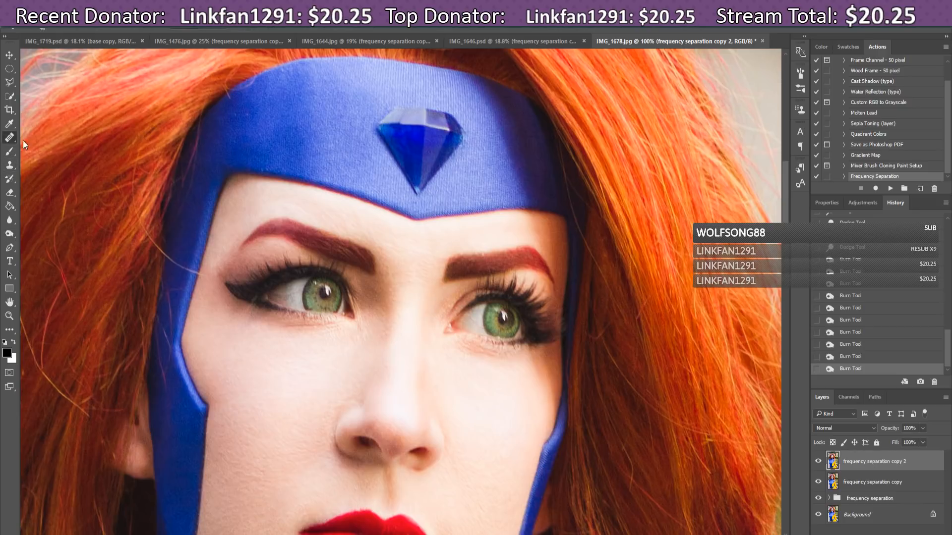
{"action": "left_click", "coordinate": [544, 244], "text": "alt"}
{"action": "left_click", "coordinate": [538, 236]}
{"action": "left_click_drag", "start_coordinate": [783, 211], "coordinate": [786, 234]}
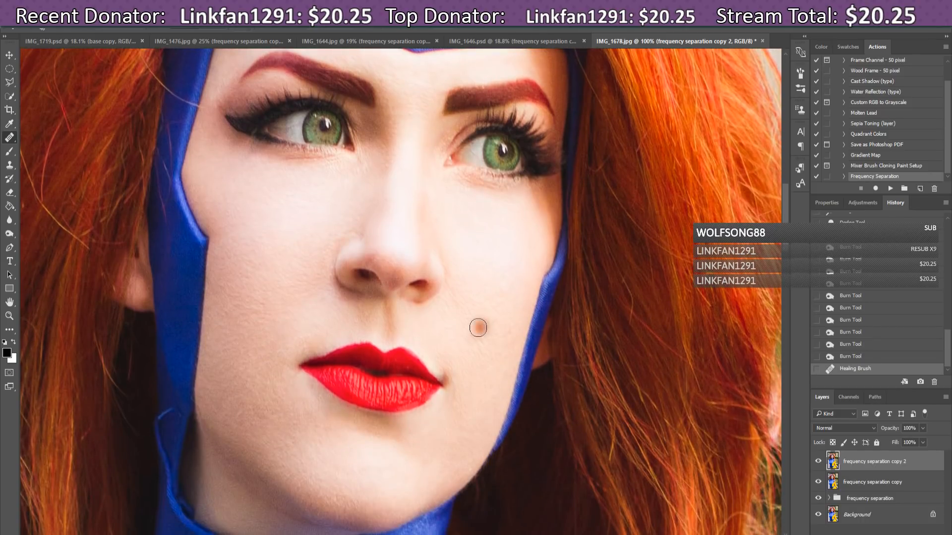
{"action": "left_click", "coordinate": [486, 323], "text": "alt"}
{"action": "left_click", "coordinate": [480, 341]}
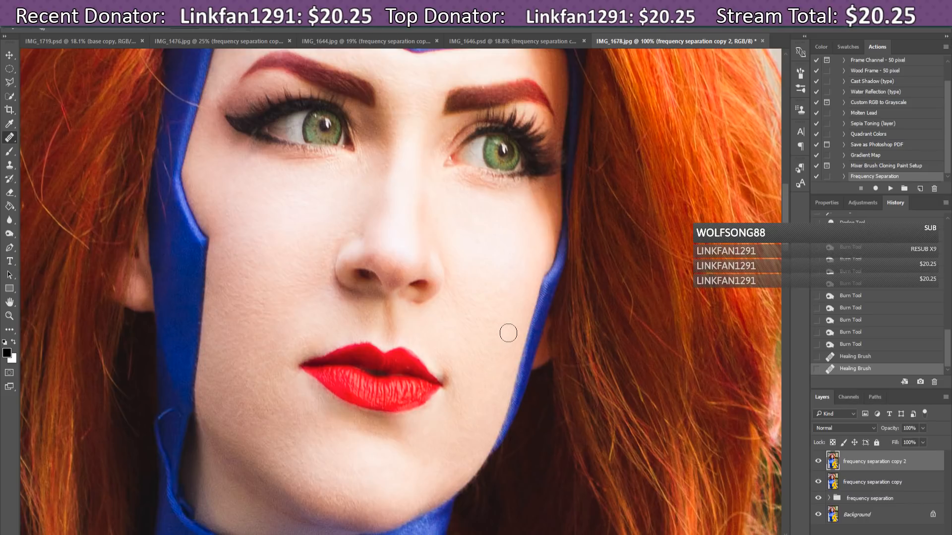
{"action": "left_click", "coordinate": [508, 333]}
Step: Heal the skin along the blue suit edge by the jaw, then zoom out to the whole head
{"action": "key", "text": "ctrl+minus"}
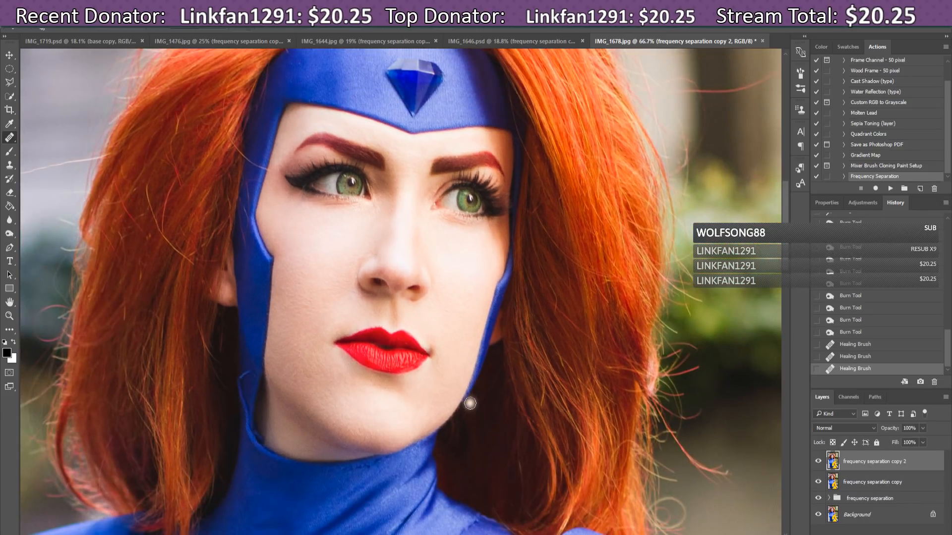
{"action": "left_click", "coordinate": [246, 383]}
{"action": "left_click", "coordinate": [244, 374]}
{"action": "left_click", "coordinate": [243, 375]}
{"action": "left_click", "coordinate": [240, 379]}
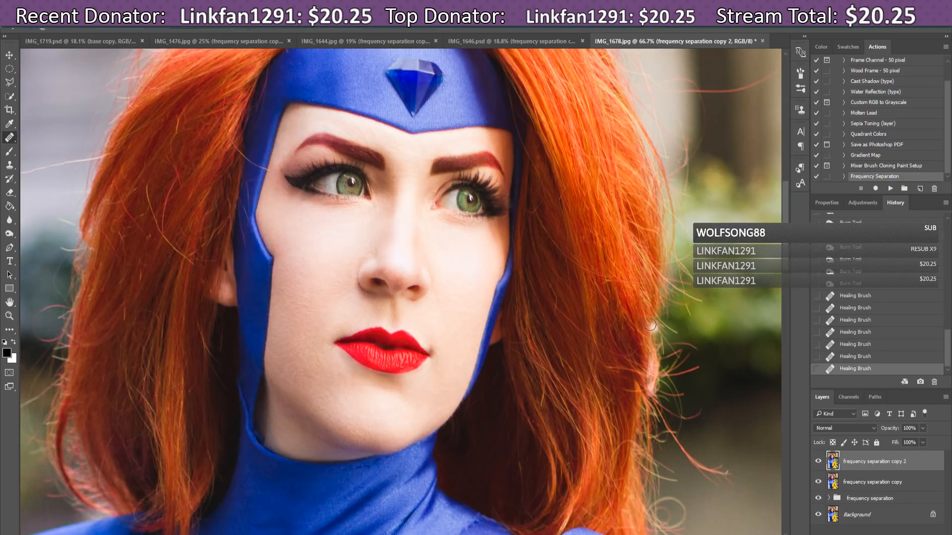
{"action": "key", "text": "ctrl+minus"}
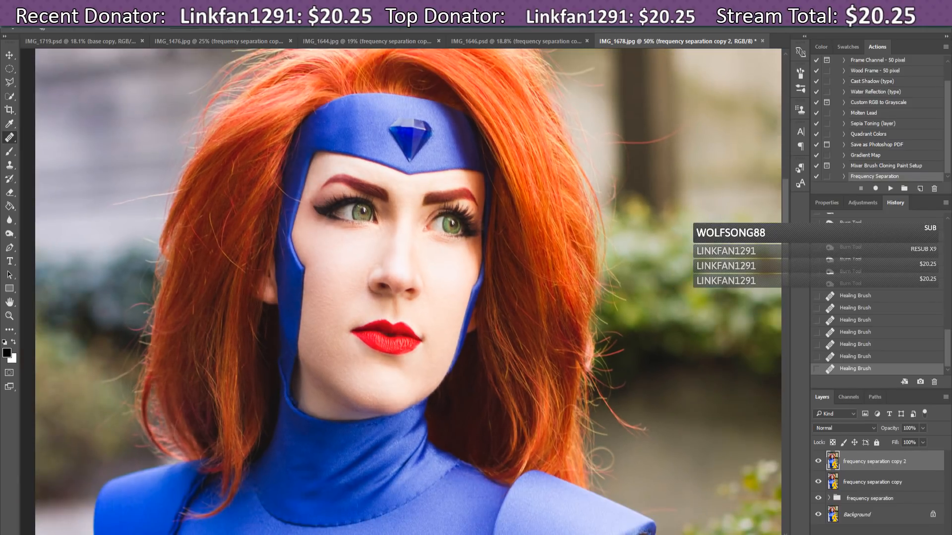
{"action": "scroll", "coordinate": [786, 256], "scroll_direction": "up", "scroll_amount": 3}
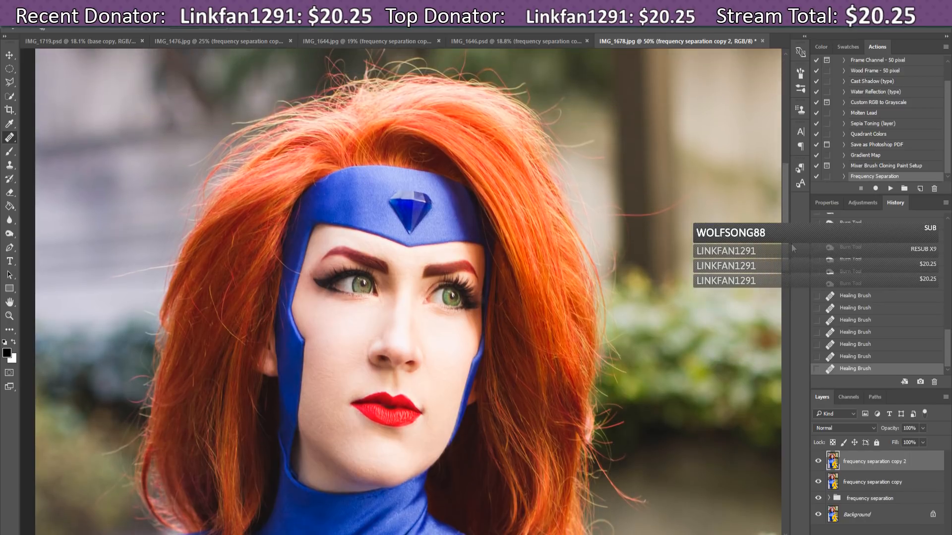
{"action": "scroll", "coordinate": [792, 248], "scroll_direction": "up", "scroll_amount": 1}
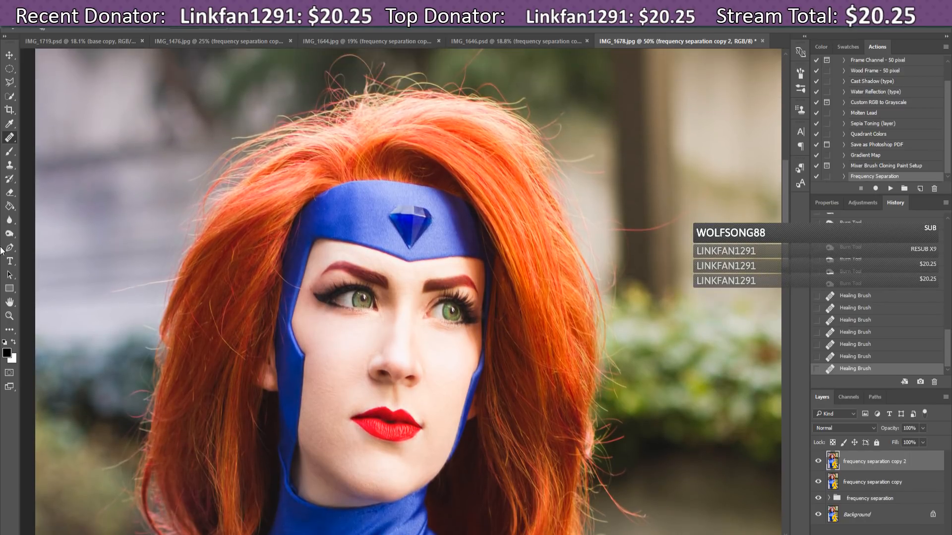
Step: Spot-heal the stray hairs beside and above the head, including the looping flyaway above it
{"action": "right_click", "coordinate": [10, 138]}
{"action": "left_click", "coordinate": [43, 140]}
{"action": "mouse_move", "coordinate": [171, 280]}
{"action": "left_mouse_down"}
{"action": "mouse_move", "coordinate": [105, 294]}
{"action": "mouse_move", "coordinate": [118, 289]}
{"action": "mouse_move", "coordinate": [157, 307]}
{"action": "left_mouse_up"}
{"action": "left_click_drag", "start_coordinate": [122, 291], "coordinate": [149, 276]}
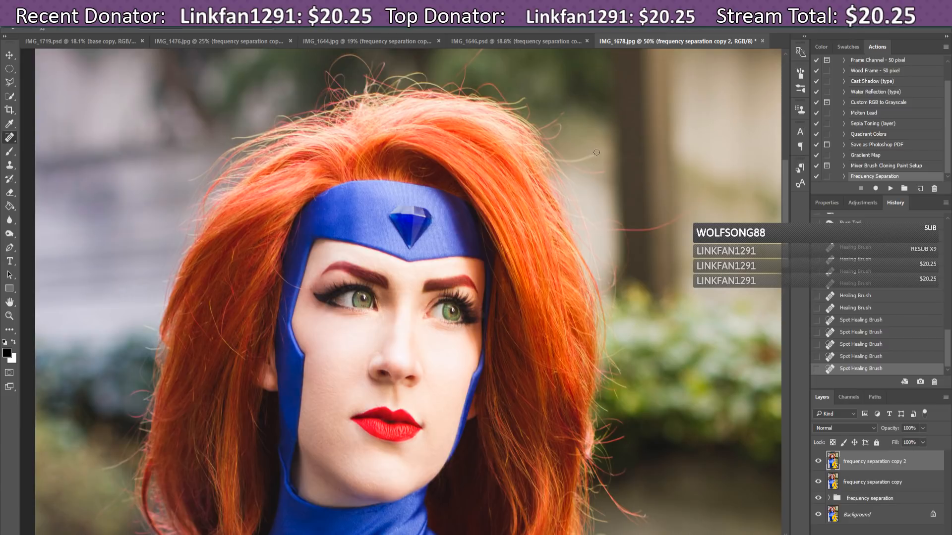
{"action": "mouse_move", "coordinate": [597, 152]}
{"action": "left_mouse_down"}
{"action": "mouse_move", "coordinate": [570, 159]}
{"action": "mouse_move", "coordinate": [601, 170]}
{"action": "mouse_move", "coordinate": [569, 164]}
{"action": "mouse_move", "coordinate": [585, 156]}
{"action": "mouse_move", "coordinate": [573, 159]}
{"action": "mouse_move", "coordinate": [600, 171]}
{"action": "mouse_move", "coordinate": [583, 157]}
{"action": "left_mouse_up"}
{"action": "mouse_move", "coordinate": [689, 207]}
{"action": "left_mouse_down"}
{"action": "mouse_move", "coordinate": [632, 227]}
{"action": "mouse_move", "coordinate": [669, 227]}
{"action": "mouse_move", "coordinate": [681, 215]}
{"action": "mouse_move", "coordinate": [655, 223]}
{"action": "mouse_move", "coordinate": [673, 217]}
{"action": "mouse_move", "coordinate": [653, 233]}
{"action": "mouse_move", "coordinate": [607, 222]}
{"action": "mouse_move", "coordinate": [628, 227]}
{"action": "mouse_move", "coordinate": [622, 276]}
{"action": "left_mouse_up"}
{"action": "scroll", "coordinate": [488, 127], "scroll_direction": "up", "scroll_amount": 3}
{"action": "mouse_move", "coordinate": [492, 75]}
{"action": "left_mouse_down"}
{"action": "mouse_move", "coordinate": [475, 98]}
{"action": "mouse_move", "coordinate": [491, 81]}
{"action": "mouse_move", "coordinate": [457, 118]}
{"action": "left_mouse_up"}
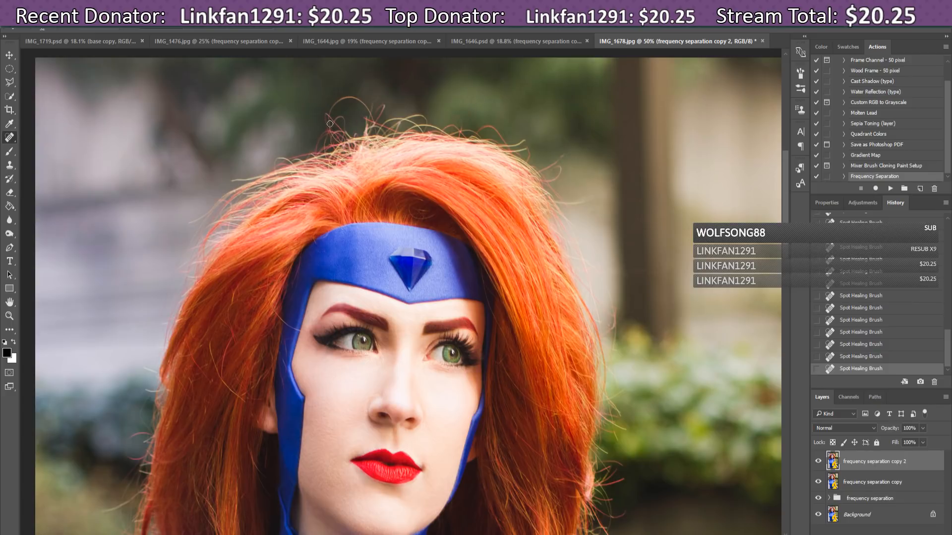
{"action": "mouse_move", "coordinate": [332, 135]}
{"action": "left_mouse_down"}
{"action": "mouse_move", "coordinate": [328, 105]}
{"action": "mouse_move", "coordinate": [366, 106]}
{"action": "mouse_move", "coordinate": [373, 121]}
{"action": "mouse_move", "coordinate": [366, 99]}
{"action": "mouse_move", "coordinate": [342, 96]}
{"action": "mouse_move", "coordinate": [326, 123]}
{"action": "mouse_move", "coordinate": [346, 123]}
{"action": "mouse_move", "coordinate": [333, 125]}
{"action": "left_mouse_up"}
{"action": "mouse_move", "coordinate": [333, 123]}
{"action": "left_mouse_down"}
{"action": "mouse_move", "coordinate": [327, 117]}
{"action": "mouse_move", "coordinate": [341, 98]}
{"action": "mouse_move", "coordinate": [335, 112]}
{"action": "mouse_move", "coordinate": [384, 106]}
{"action": "mouse_move", "coordinate": [360, 121]}
{"action": "left_mouse_up"}
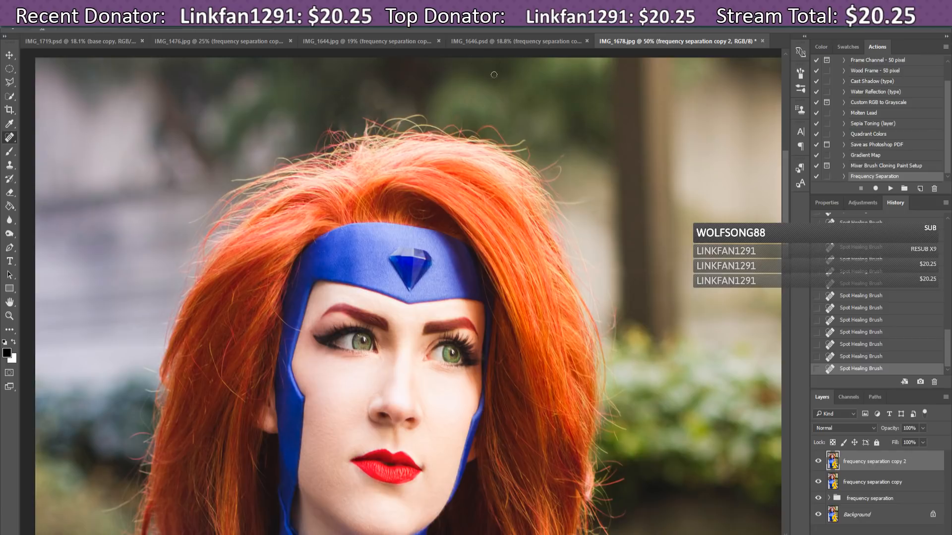
Step: Switch to the Blur Tool with a 48 px brush
{"action": "left_click", "coordinate": [10, 222]}
{"action": "left_click", "coordinate": [51, 33]}
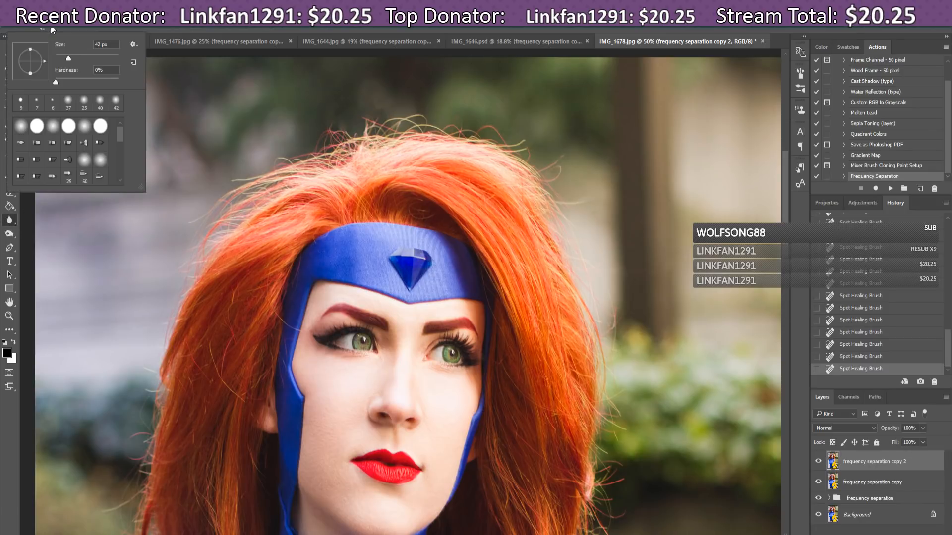
{"action": "left_click_drag", "start_coordinate": [67, 60], "coordinate": [70, 61]}
{"action": "left_click", "coordinate": [371, 118]}
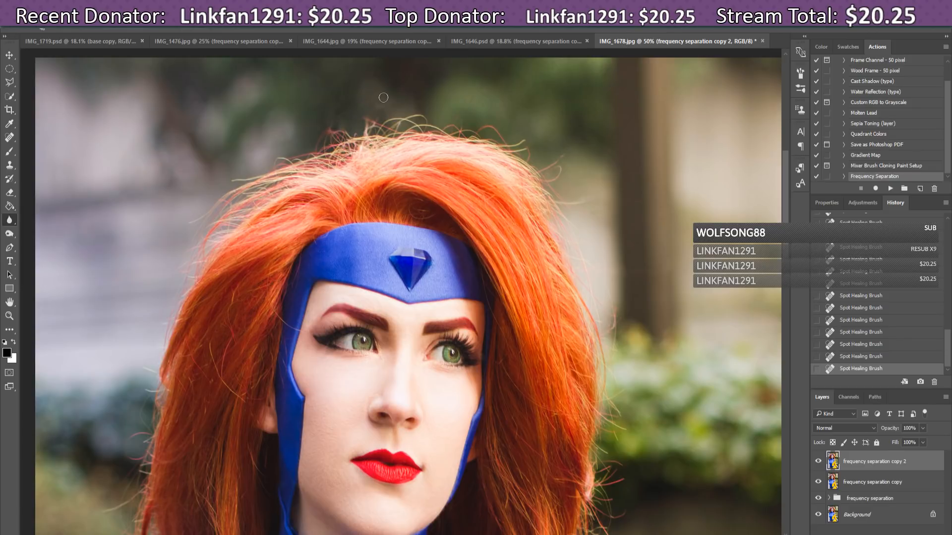
Step: Blur the top, right and left edges of the red hair into the background
{"action": "left_click_drag", "start_coordinate": [391, 93], "coordinate": [468, 133]}
{"action": "left_click_drag", "start_coordinate": [568, 168], "coordinate": [574, 198]}
{"action": "left_click_drag", "start_coordinate": [594, 221], "coordinate": [619, 325]}
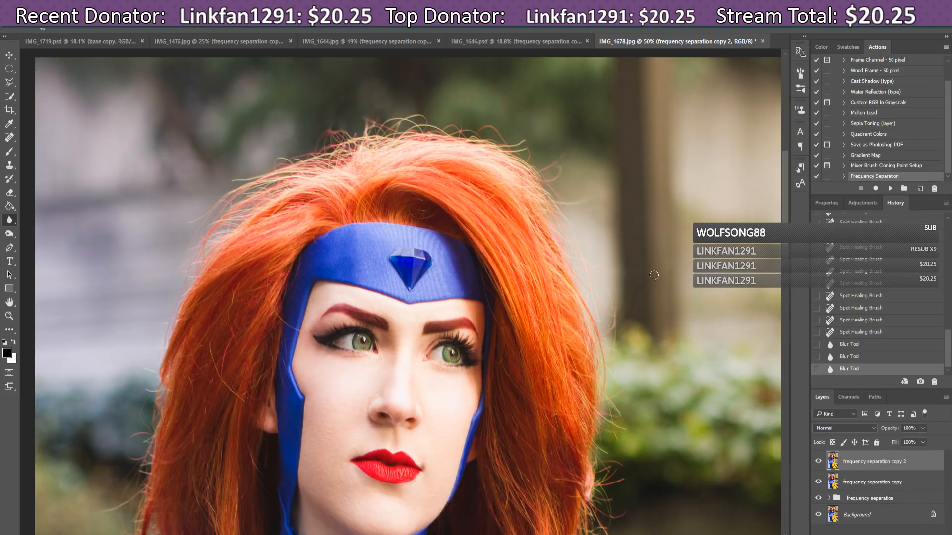
{"action": "left_click_drag", "start_coordinate": [677, 260], "coordinate": [675, 259]}
{"action": "left_click_drag", "start_coordinate": [675, 259], "coordinate": [617, 269]}
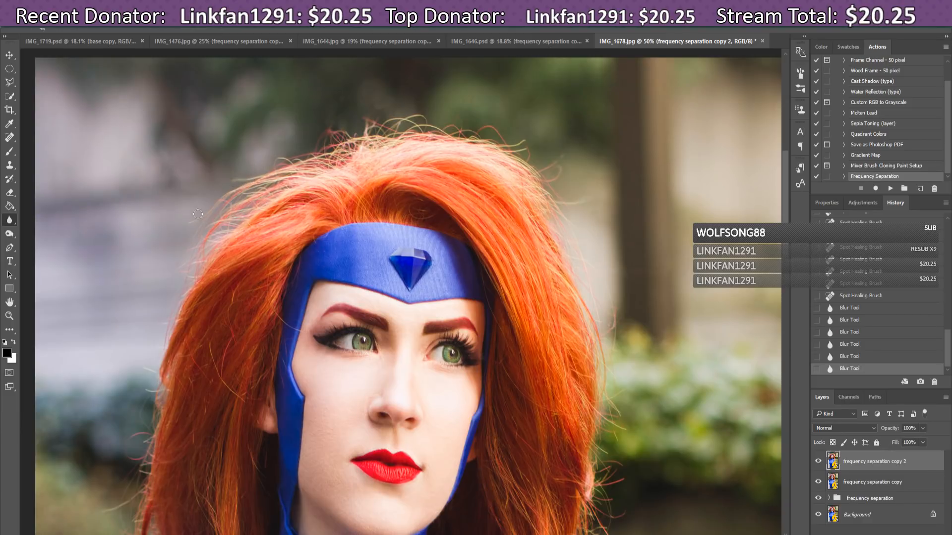
{"action": "left_click_drag", "start_coordinate": [202, 213], "coordinate": [161, 302]}
{"action": "left_click_drag", "start_coordinate": [138, 359], "coordinate": [134, 350]}
{"action": "left_click_drag", "start_coordinate": [171, 503], "coordinate": [164, 494]}
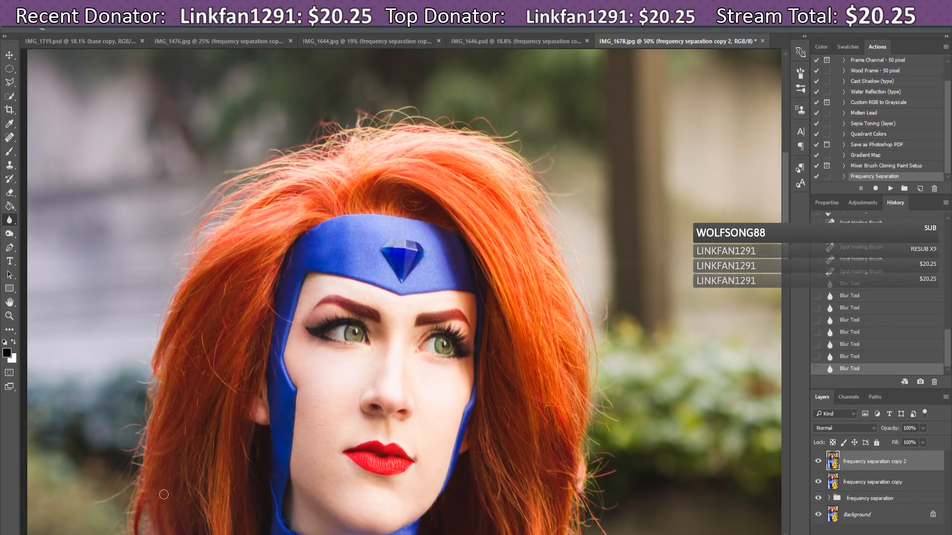
{"action": "scroll", "coordinate": [785, 211], "scroll_direction": "down", "scroll_amount": 5}
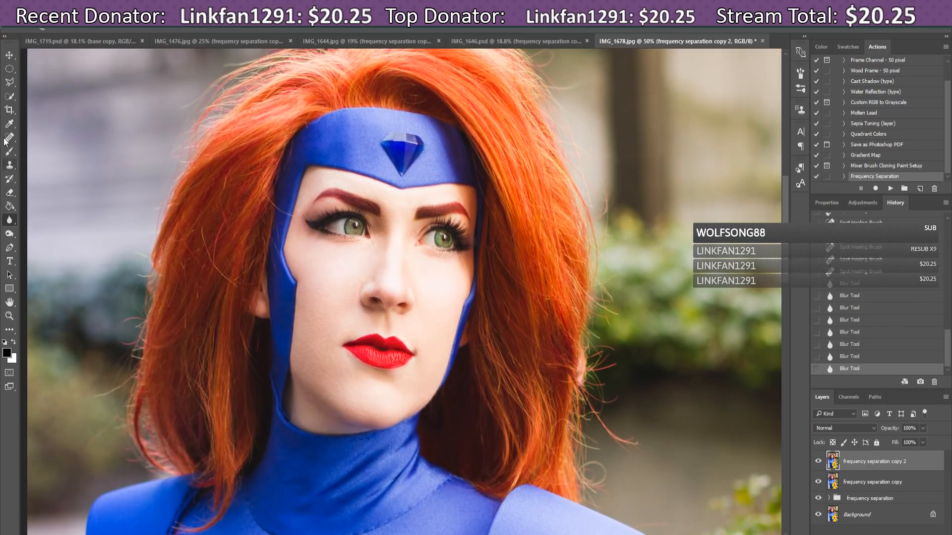
Step: Spot-heal the dark streak on the headband and stray hairs, undoing the last two strokes
{"action": "left_click", "coordinate": [9, 96]}
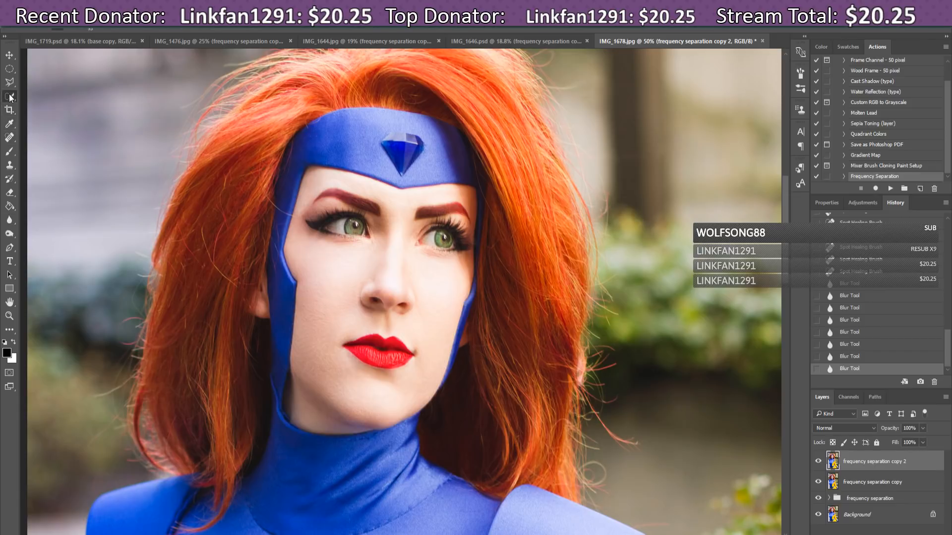
{"action": "left_click", "coordinate": [7, 137]}
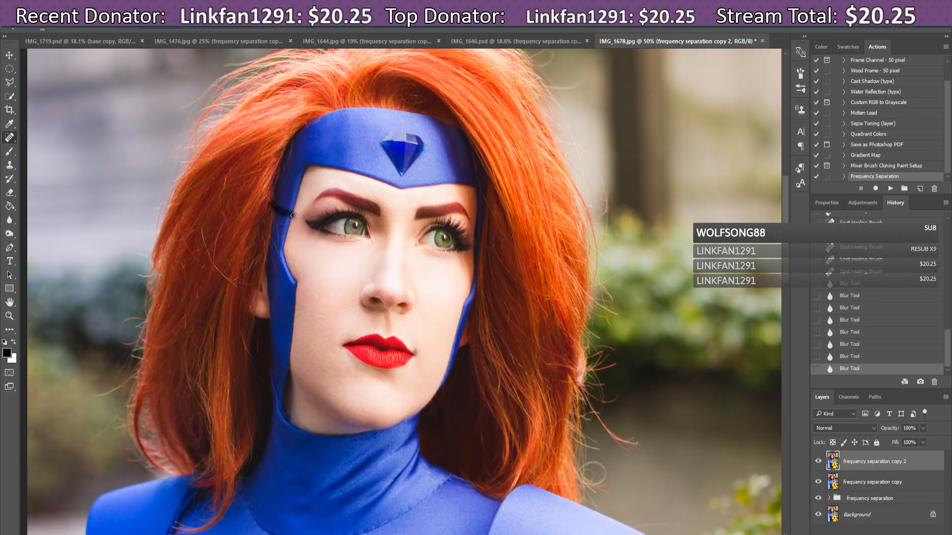
{"action": "left_click_drag", "start_coordinate": [271, 202], "coordinate": [294, 218]}
{"action": "scroll", "coordinate": [632, 422], "scroll_direction": "down", "scroll_amount": 3}
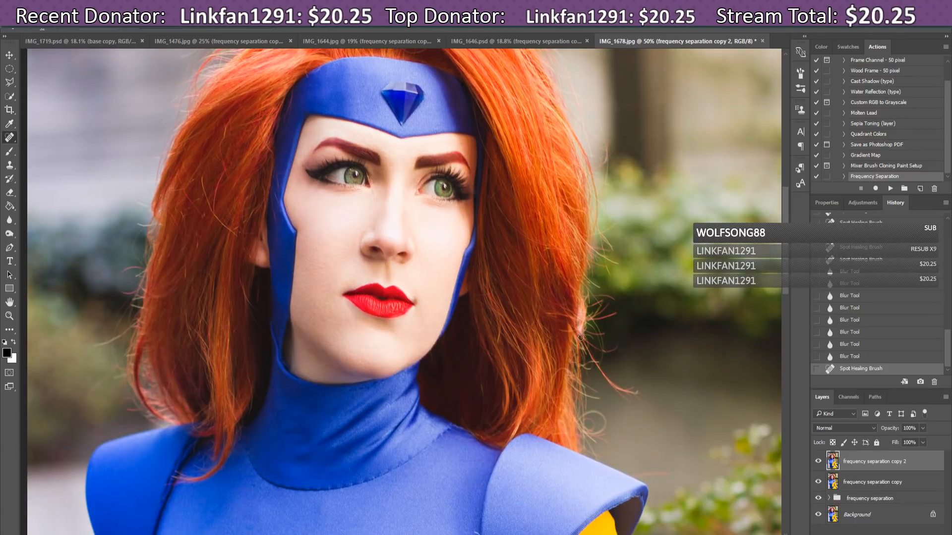
{"action": "mouse_move", "coordinate": [580, 337]}
{"action": "left_mouse_down"}
{"action": "mouse_move", "coordinate": [613, 386]}
{"action": "mouse_move", "coordinate": [641, 391]}
{"action": "mouse_move", "coordinate": [617, 389]}
{"action": "left_mouse_up"}
{"action": "mouse_move", "coordinate": [619, 390]}
{"action": "left_mouse_down"}
{"action": "mouse_move", "coordinate": [645, 387]}
{"action": "mouse_move", "coordinate": [627, 398]}
{"action": "mouse_move", "coordinate": [642, 400]}
{"action": "mouse_move", "coordinate": [617, 394]}
{"action": "mouse_move", "coordinate": [633, 408]}
{"action": "mouse_move", "coordinate": [588, 349]}
{"action": "mouse_move", "coordinate": [611, 348]}
{"action": "mouse_move", "coordinate": [582, 346]}
{"action": "left_mouse_up"}
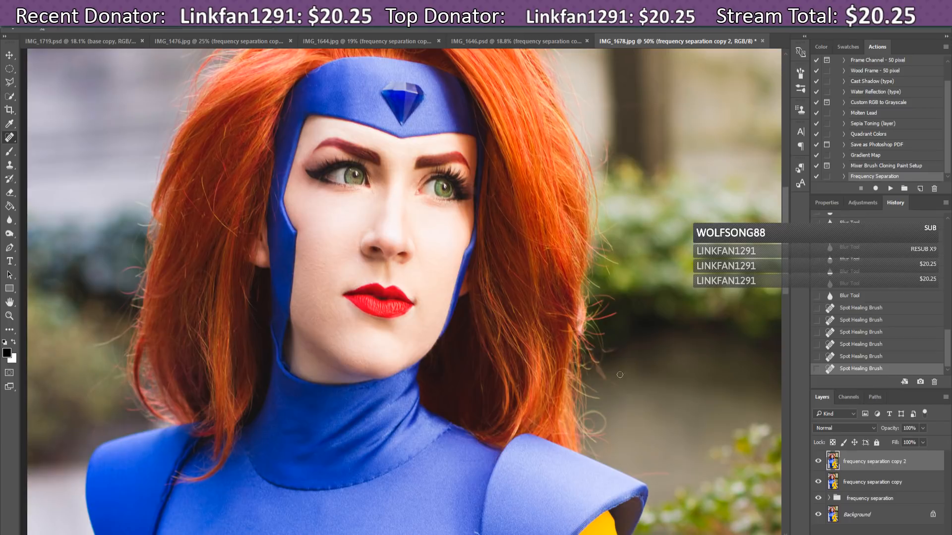
{"action": "left_click_drag", "start_coordinate": [620, 383], "coordinate": [587, 347]}
{"action": "mouse_move", "coordinate": [617, 380]}
{"action": "left_mouse_down"}
{"action": "mouse_move", "coordinate": [606, 385]}
{"action": "mouse_move", "coordinate": [593, 362]}
{"action": "mouse_move", "coordinate": [607, 379]}
{"action": "left_mouse_up"}
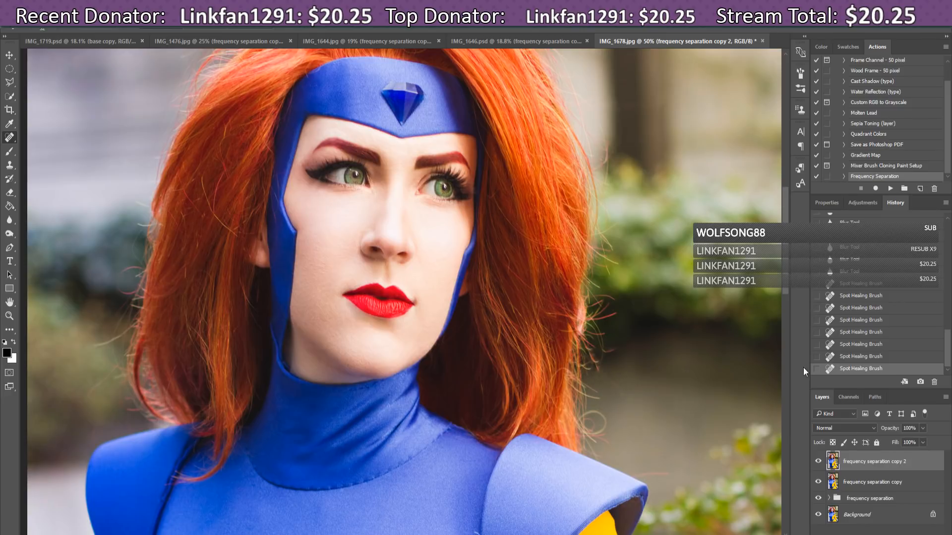
{"action": "left_click", "coordinate": [878, 346]}
{"action": "left_click", "coordinate": [874, 333]}
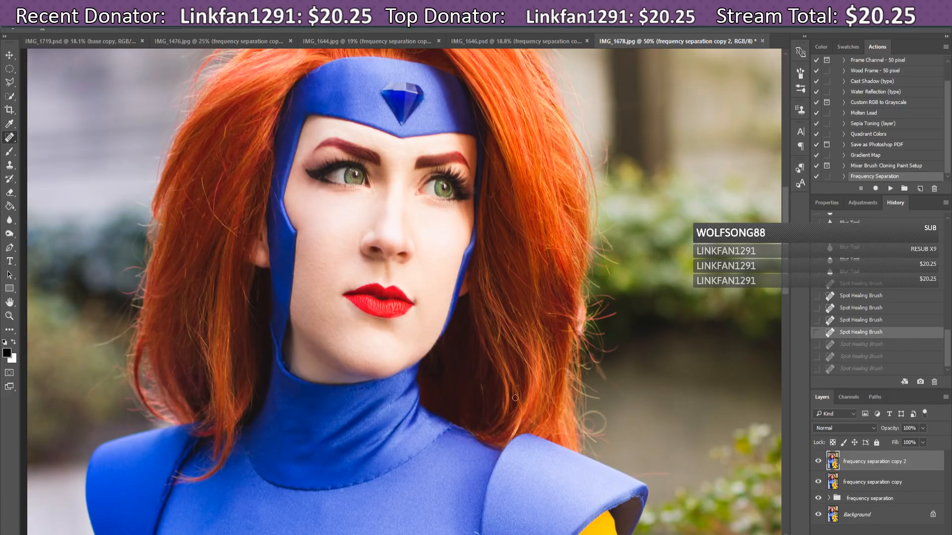
Step: Blur the hair edge against the background on both sides
{"action": "left_click", "coordinate": [9, 219]}
{"action": "left_click_drag", "start_coordinate": [621, 345], "coordinate": [605, 348]}
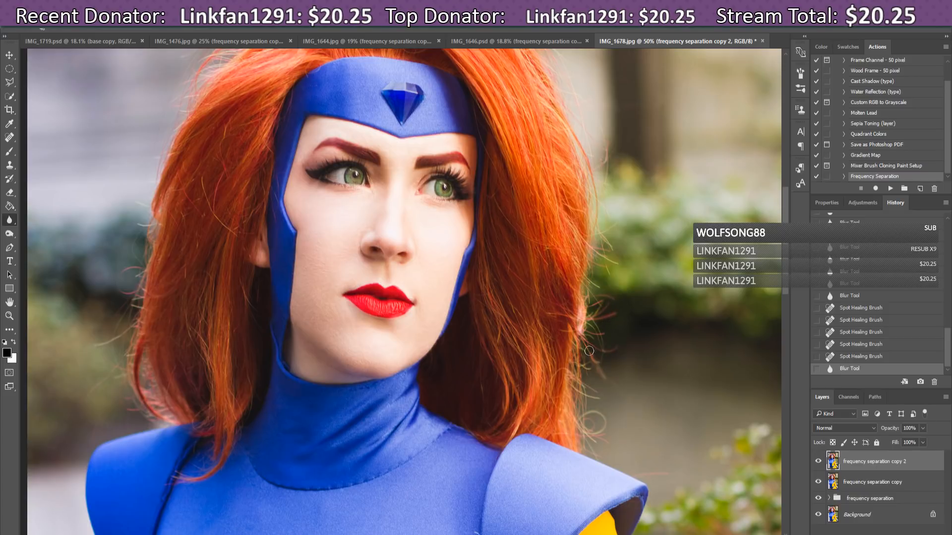
{"action": "left_click_drag", "start_coordinate": [594, 357], "coordinate": [651, 462]}
{"action": "left_click", "coordinate": [656, 474]}
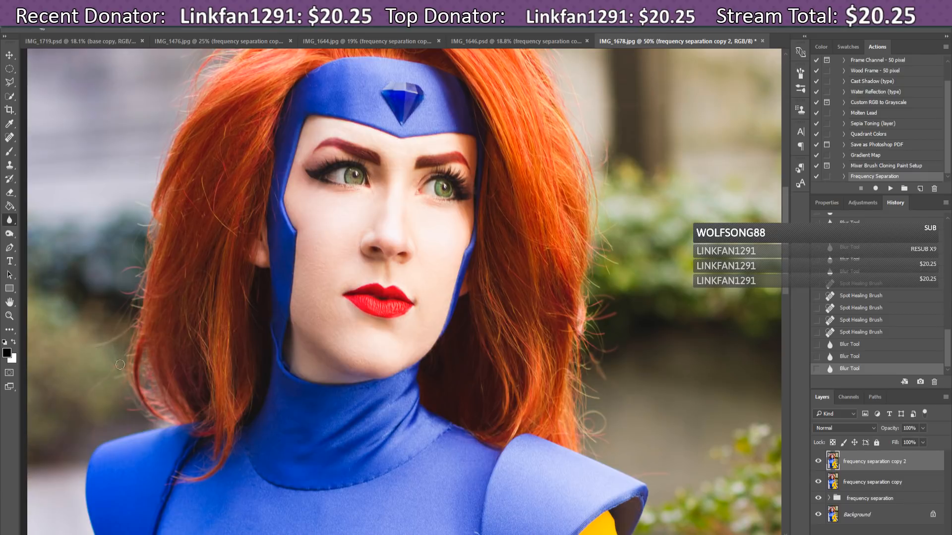
{"action": "left_click", "coordinate": [117, 336]}
Step: Spot-heal the remaining stray strands in the hair and the lower flyaway hair
{"action": "left_click", "coordinate": [10, 138]}
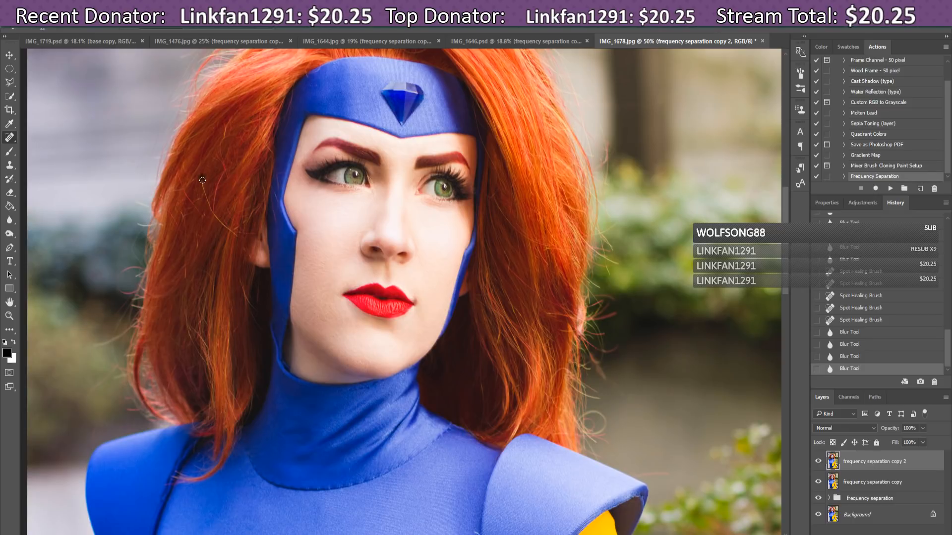
{"action": "left_click_drag", "start_coordinate": [210, 207], "coordinate": [235, 232]}
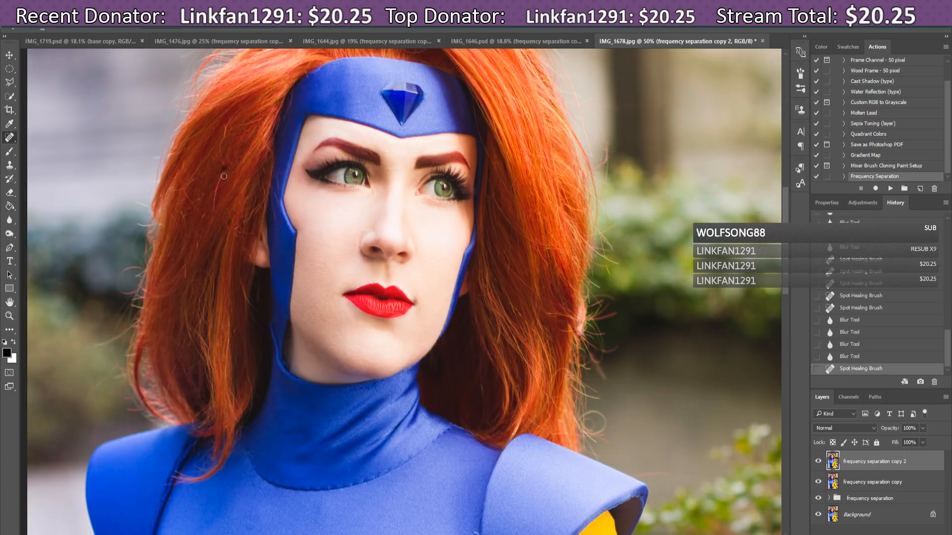
{"action": "left_click_drag", "start_coordinate": [223, 176], "coordinate": [213, 215]}
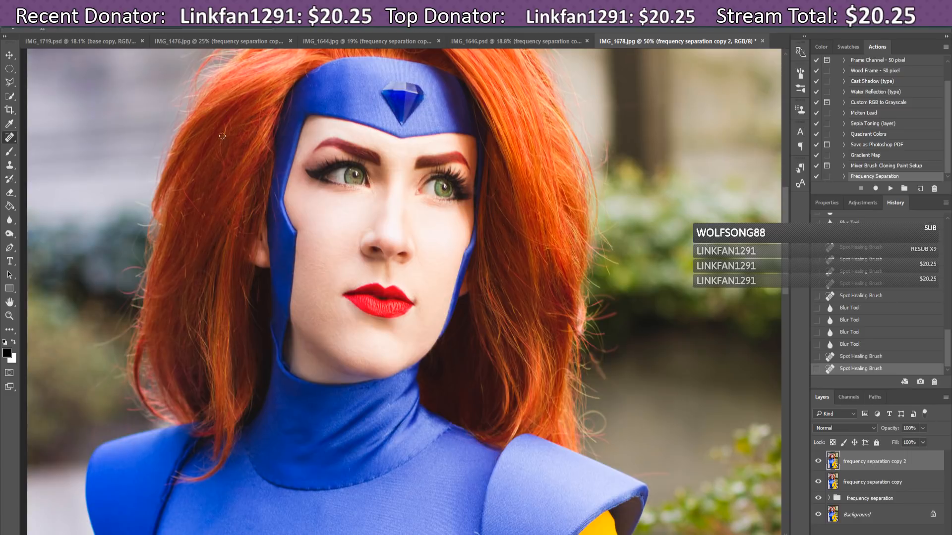
{"action": "left_click_drag", "start_coordinate": [228, 125], "coordinate": [226, 192]}
{"action": "mouse_move", "coordinate": [218, 149]}
{"action": "left_mouse_down"}
{"action": "mouse_move", "coordinate": [226, 169]}
{"action": "mouse_move", "coordinate": [182, 185]}
{"action": "mouse_move", "coordinate": [203, 220]}
{"action": "mouse_move", "coordinate": [185, 269]}
{"action": "left_mouse_up"}
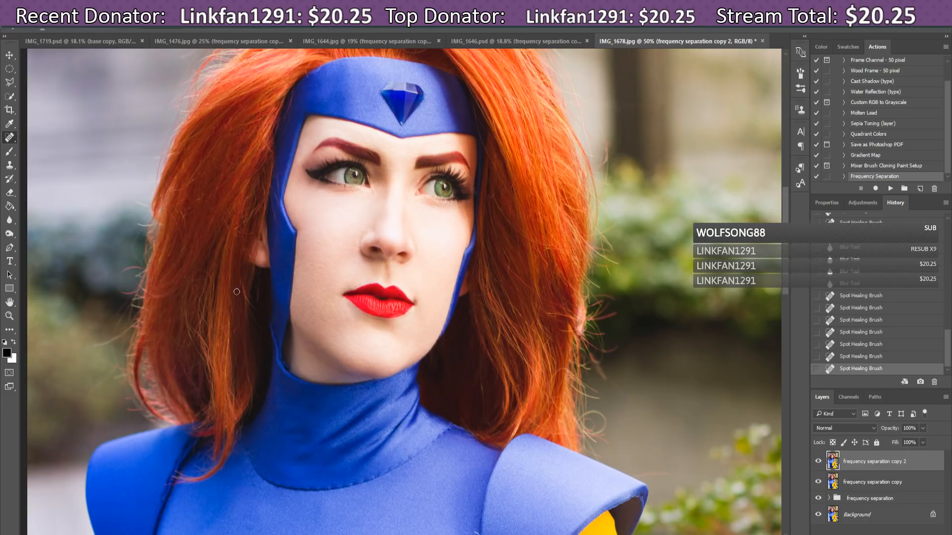
{"action": "mouse_move", "coordinate": [246, 287]}
{"action": "left_mouse_down"}
{"action": "mouse_move", "coordinate": [247, 306]}
{"action": "mouse_move", "coordinate": [244, 297]}
{"action": "left_mouse_up"}
{"action": "mouse_move", "coordinate": [593, 412]}
{"action": "left_mouse_down"}
{"action": "mouse_move", "coordinate": [605, 416]}
{"action": "mouse_move", "coordinate": [601, 430]}
{"action": "left_mouse_up"}
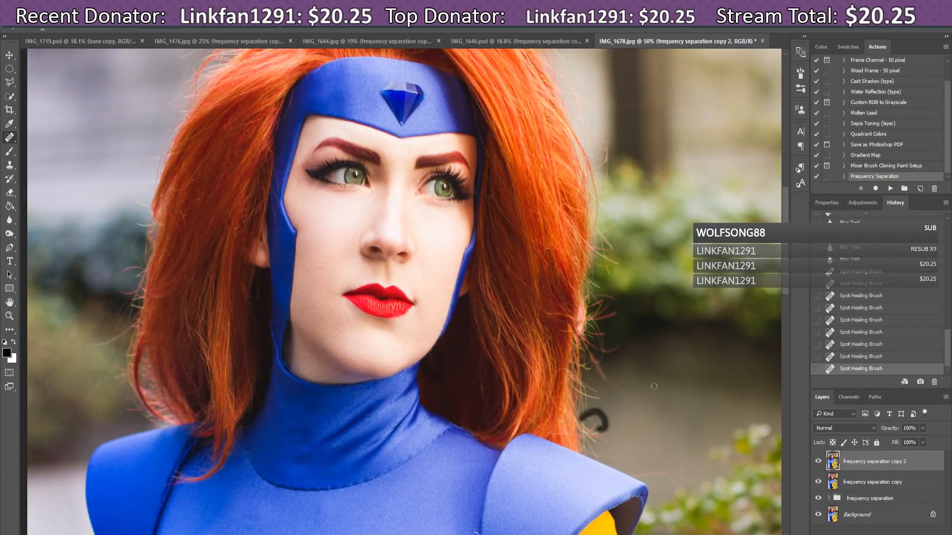
{"action": "left_click_drag", "start_coordinate": [788, 279], "coordinate": [803, 357]}
Step: With the Healing Brush, sample clean fabric and heal the dark spot on the blue top
{"action": "left_click", "coordinate": [15, 137]}
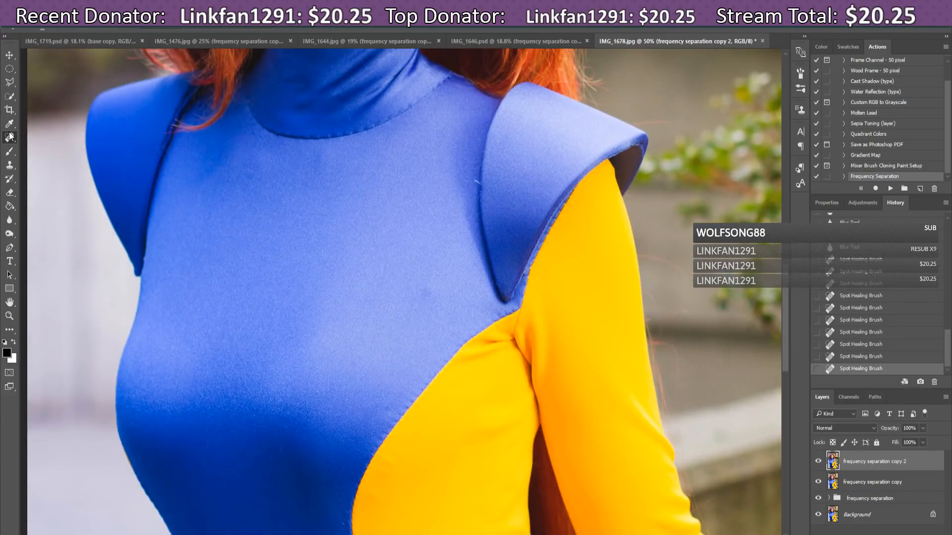
{"action": "left_click", "coordinate": [46, 148]}
{"action": "left_click", "coordinate": [10, 140]}
{"action": "left_click", "coordinate": [12, 139]}
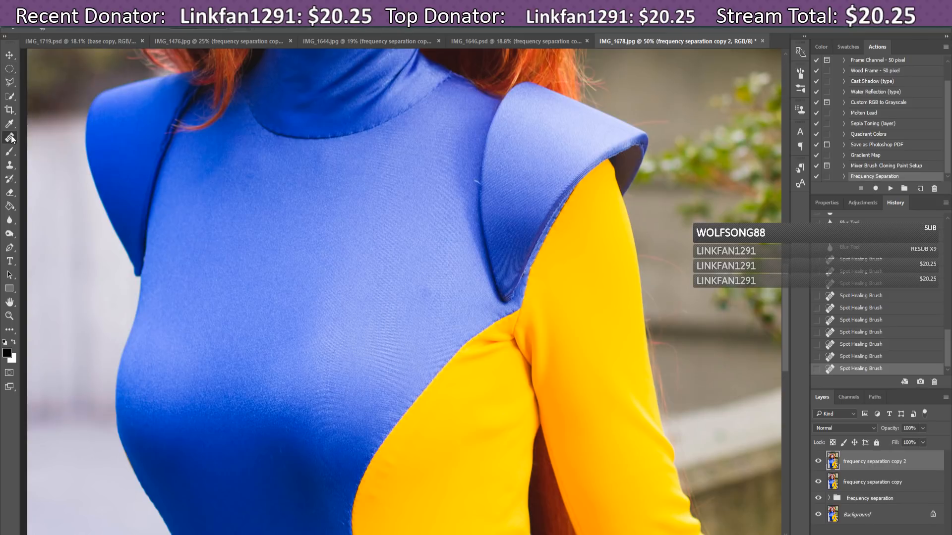
{"action": "left_click", "coordinate": [52, 27]}
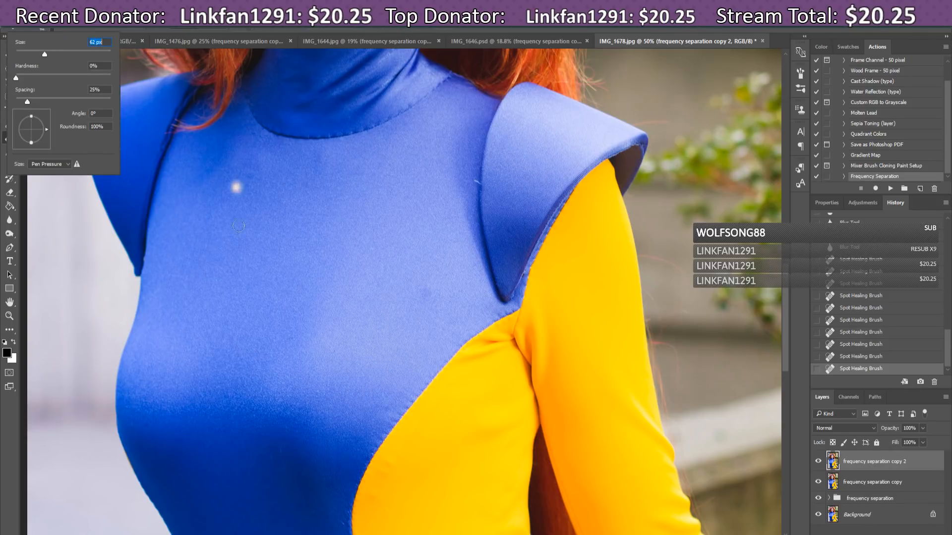
{"action": "left_click", "coordinate": [433, 314], "text": "alt"}
{"action": "left_click", "coordinate": [427, 294]}
{"action": "left_click", "coordinate": [428, 292]}
{"action": "left_click", "coordinate": [424, 295]}
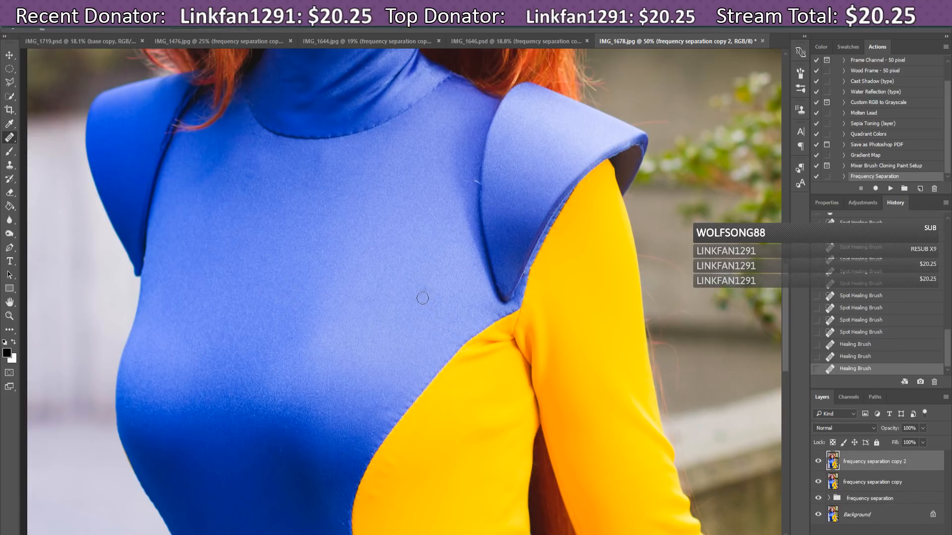
{"action": "left_click", "coordinate": [422, 297]}
{"action": "left_click", "coordinate": [429, 289]}
{"action": "left_click", "coordinate": [426, 290]}
Step: Heal the stray thread and mark at the shoulder piece edge
{"action": "left_click", "coordinate": [475, 167], "text": "alt"}
{"action": "left_click", "coordinate": [475, 182]}
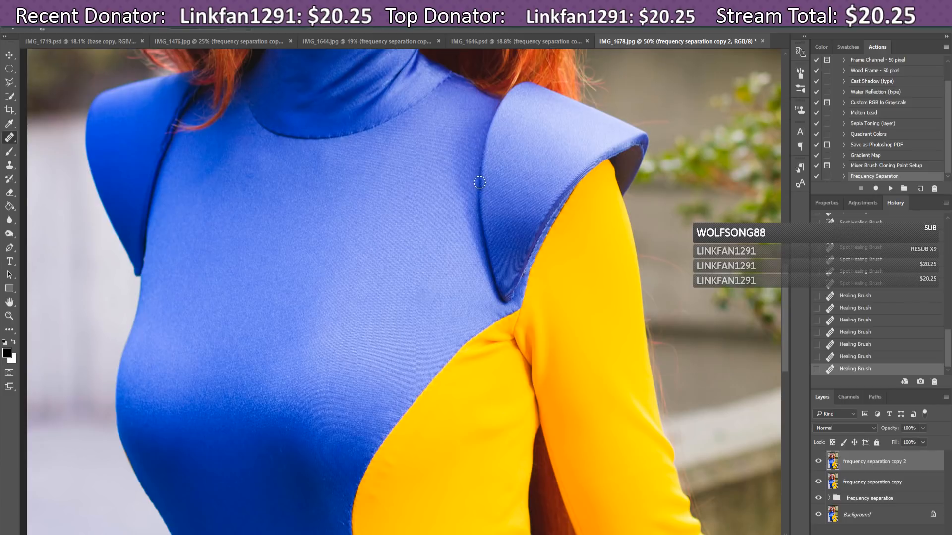
{"action": "left_click", "coordinate": [480, 182]}
{"action": "left_click_drag", "start_coordinate": [786, 276], "coordinate": [791, 322]}
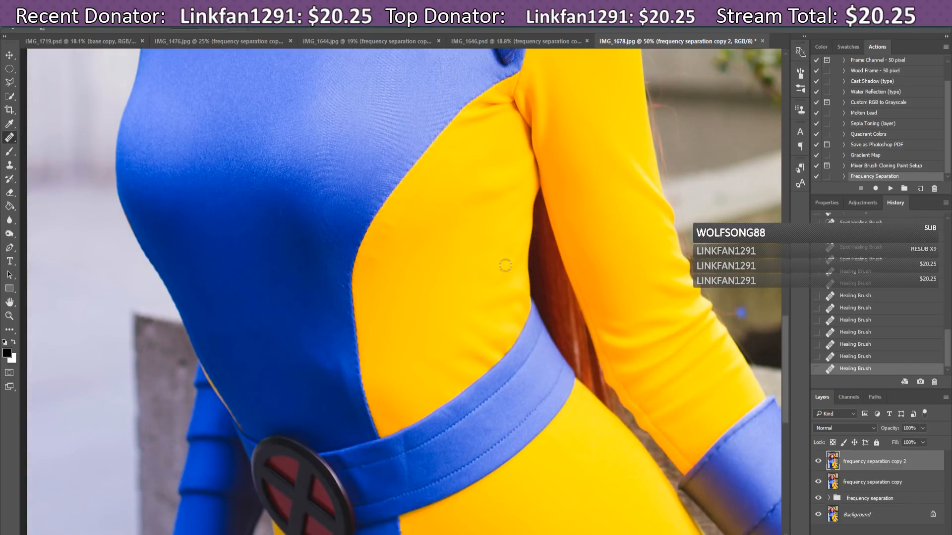
Step: Heal marks on the yellow fabric, the blue-yellow seam and near the belt
{"action": "left_click", "coordinate": [378, 280], "text": "alt"}
{"action": "left_click", "coordinate": [383, 270]}
{"action": "left_click", "coordinate": [377, 258]}
{"action": "left_click", "coordinate": [372, 261]}
{"action": "left_click_drag", "start_coordinate": [787, 347], "coordinate": [794, 375]}
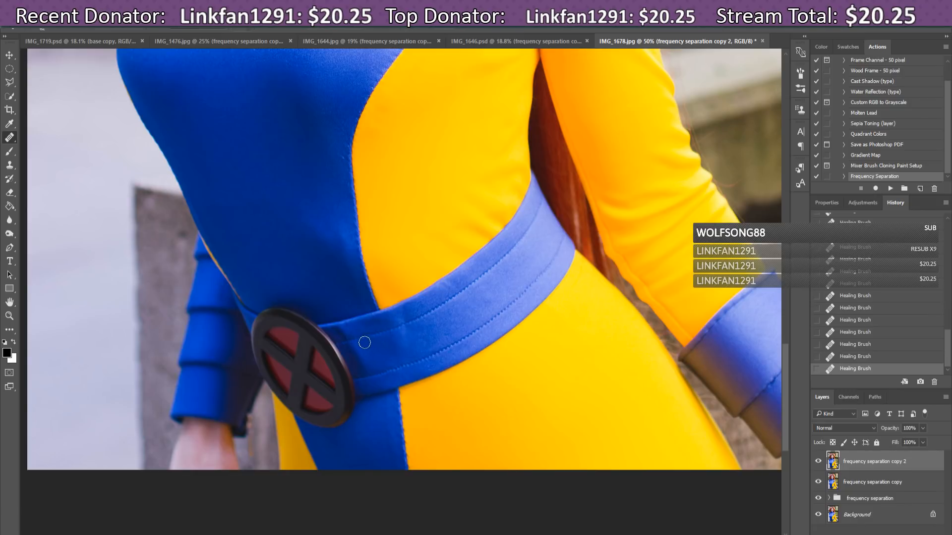
{"action": "left_click", "coordinate": [528, 358]}
{"action": "left_click_drag", "start_coordinate": [786, 379], "coordinate": [806, 160]}
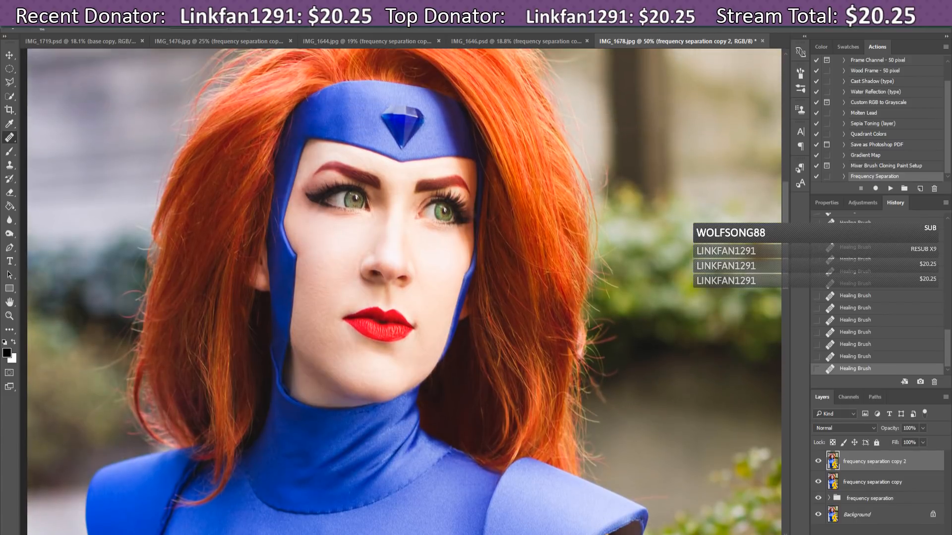
Step: Fit the whole photo in view and hide the frequency separation copy layer
{"action": "key", "text": "ctrl+minus"}
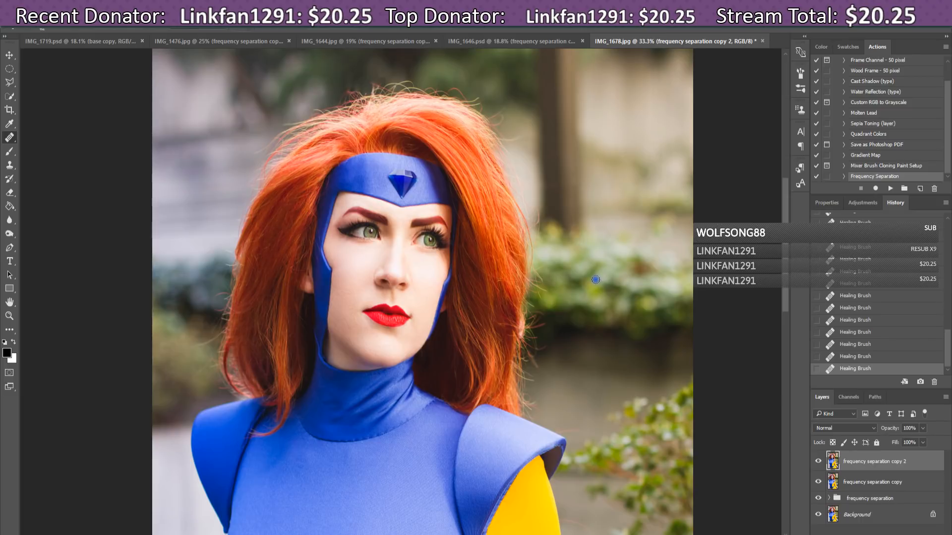
{"action": "key", "text": "ctrl+minus"}
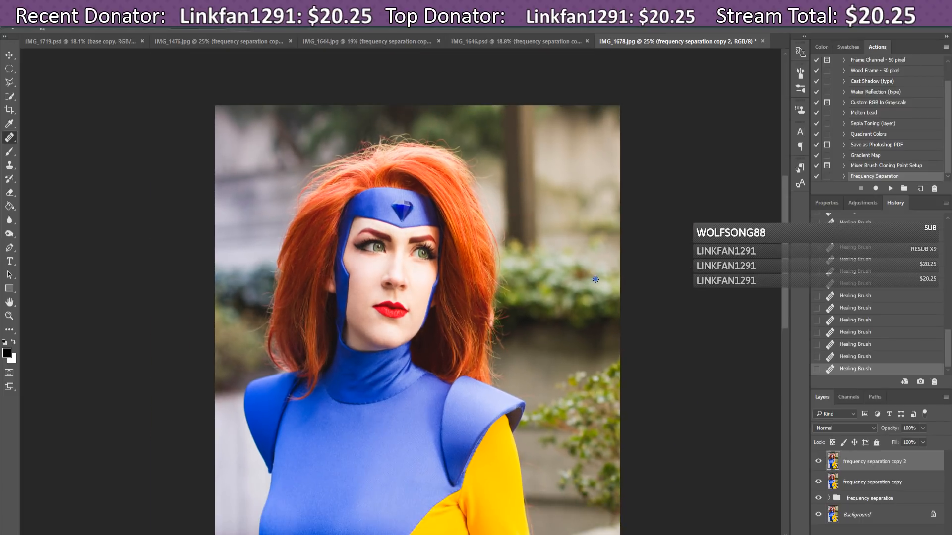
{"action": "key", "text": "ctrl+0"}
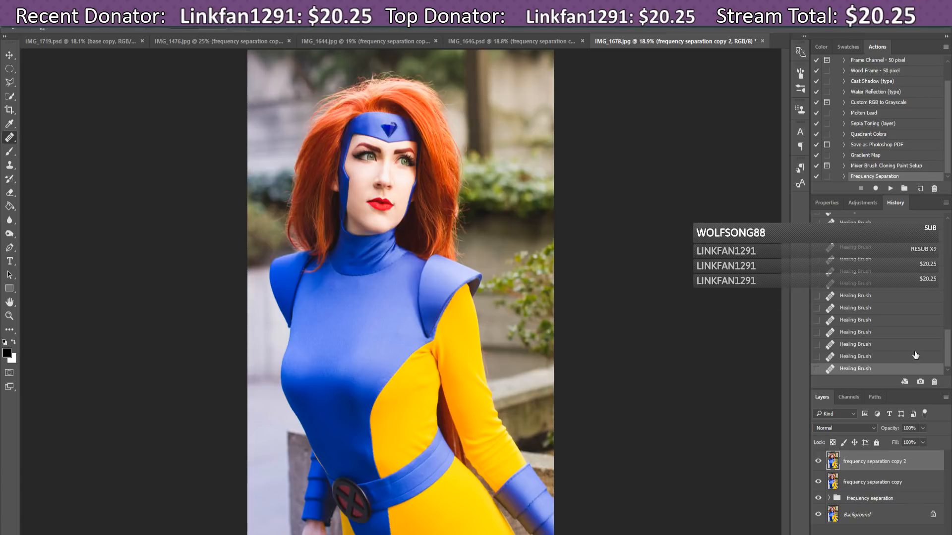
{"action": "left_click", "coordinate": [818, 482]}
Step: Toggle 'frequency separation copy 2' to compare before and after, leave it visible, then view IMG_1646.psd
{"action": "left_click", "coordinate": [819, 462]}
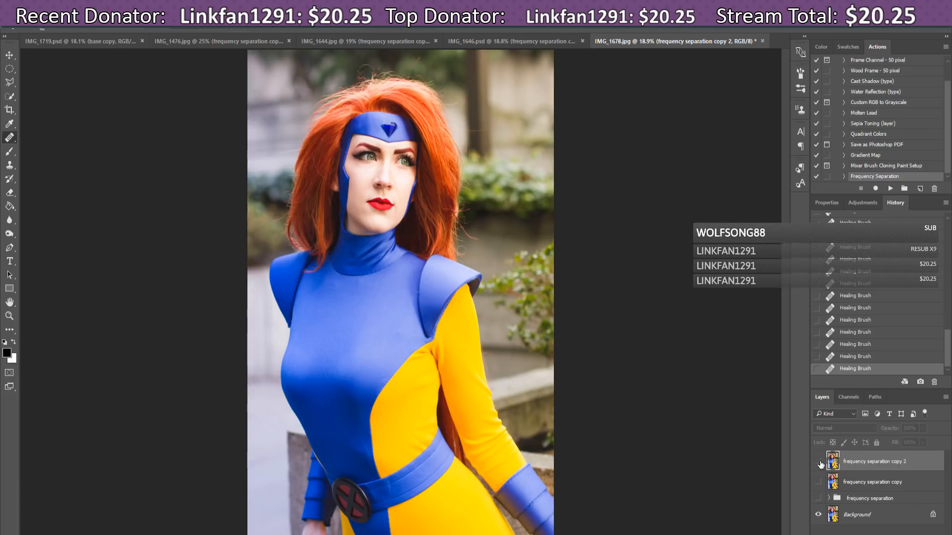
{"action": "left_click", "coordinate": [818, 462]}
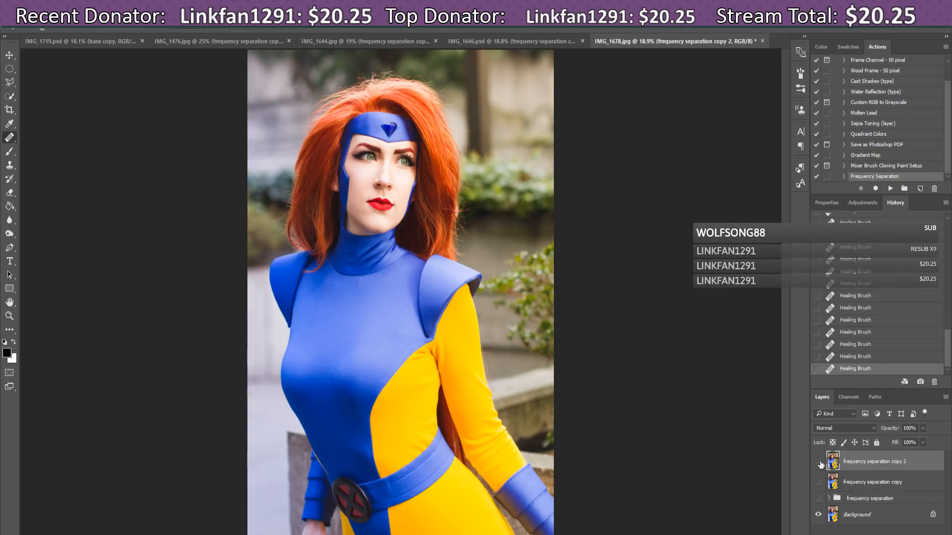
{"action": "left_click", "coordinate": [819, 462]}
{"action": "left_click", "coordinate": [819, 462]}
{"action": "left_click", "coordinate": [819, 463]}
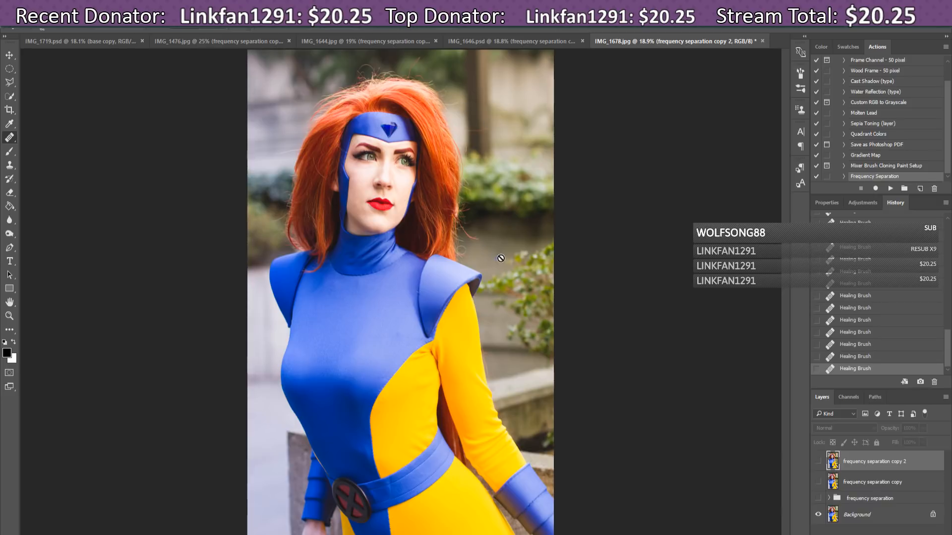
{"action": "left_click", "coordinate": [818, 464]}
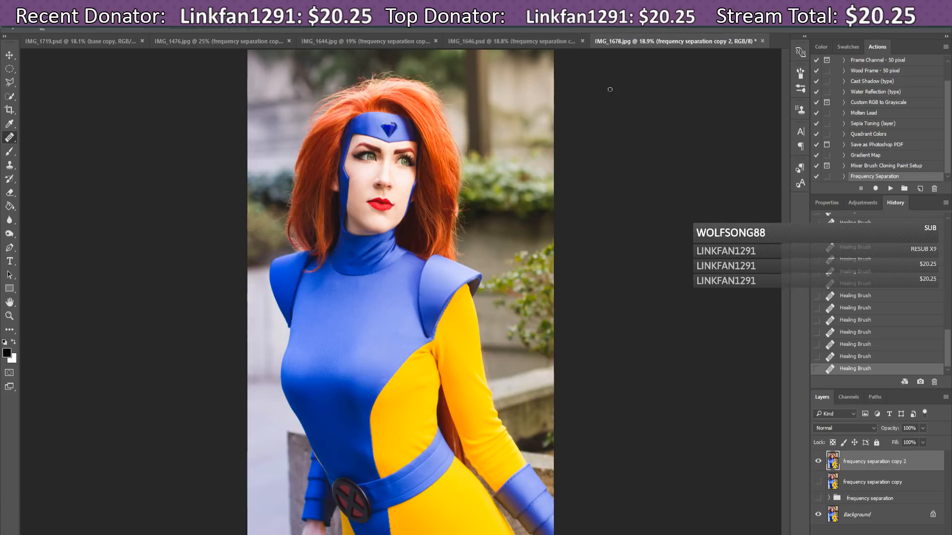
{"action": "left_click", "coordinate": [476, 39]}
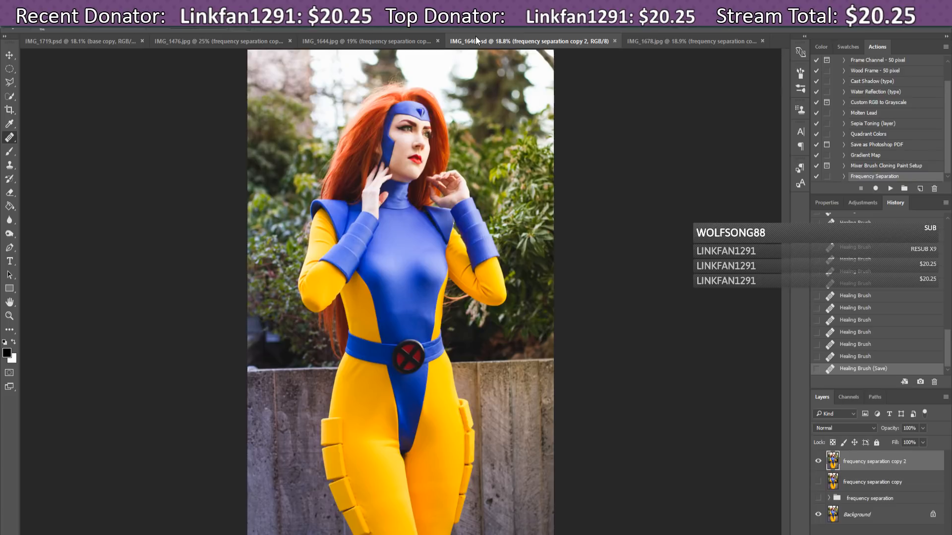
Step: Flip through IMG_1644, IMG_1476, IMG_1646 and IMG_1678, ending on IMG_1719.psd
{"action": "left_click", "coordinate": [365, 44]}
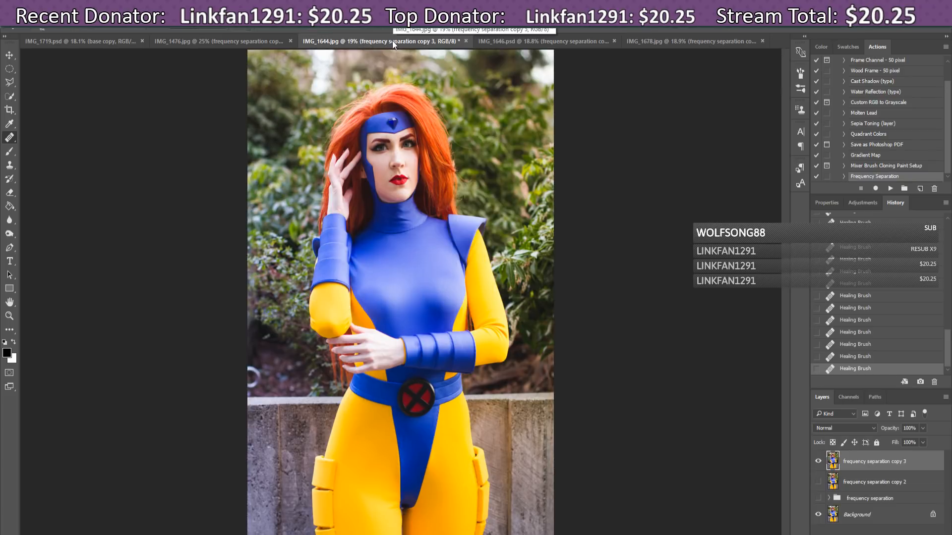
{"action": "left_click", "coordinate": [211, 44]}
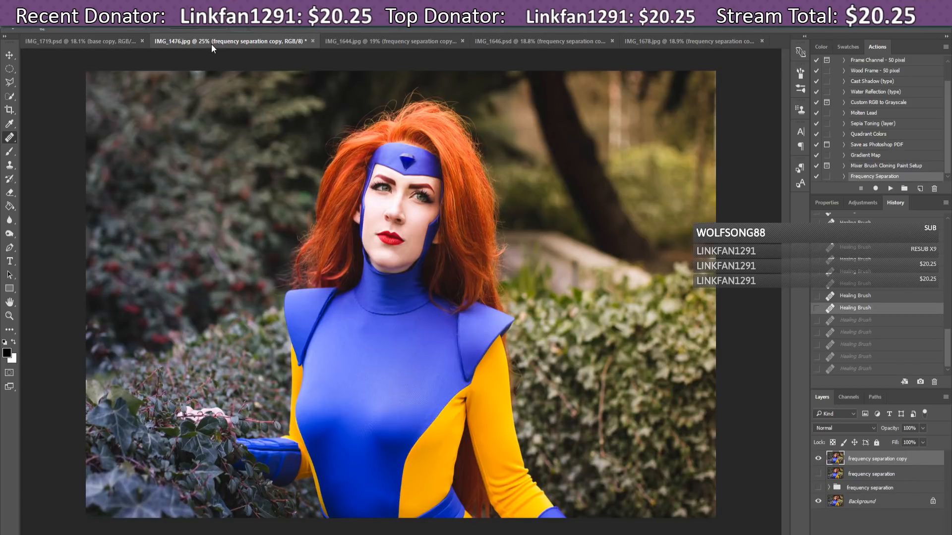
{"action": "left_click", "coordinate": [391, 42]}
{"action": "left_click", "coordinate": [565, 41]}
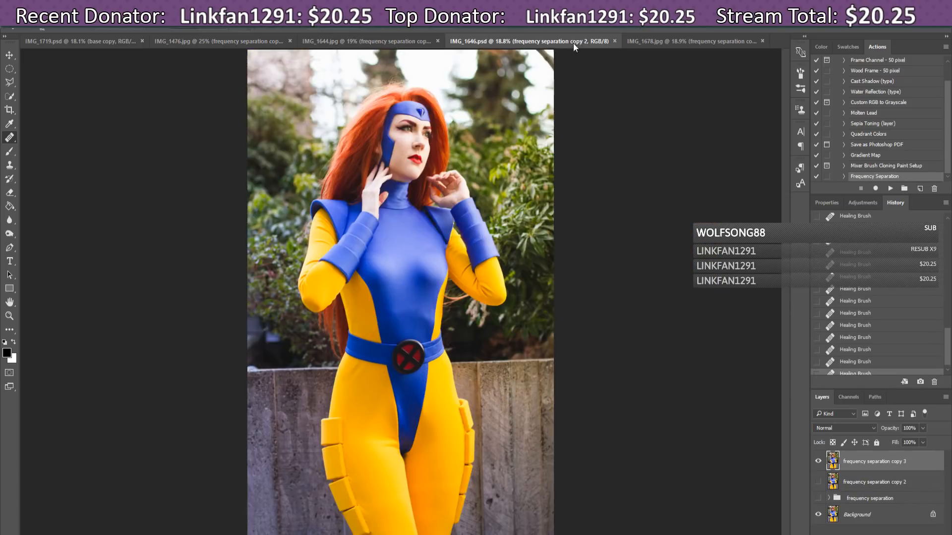
{"action": "left_click", "coordinate": [669, 39]}
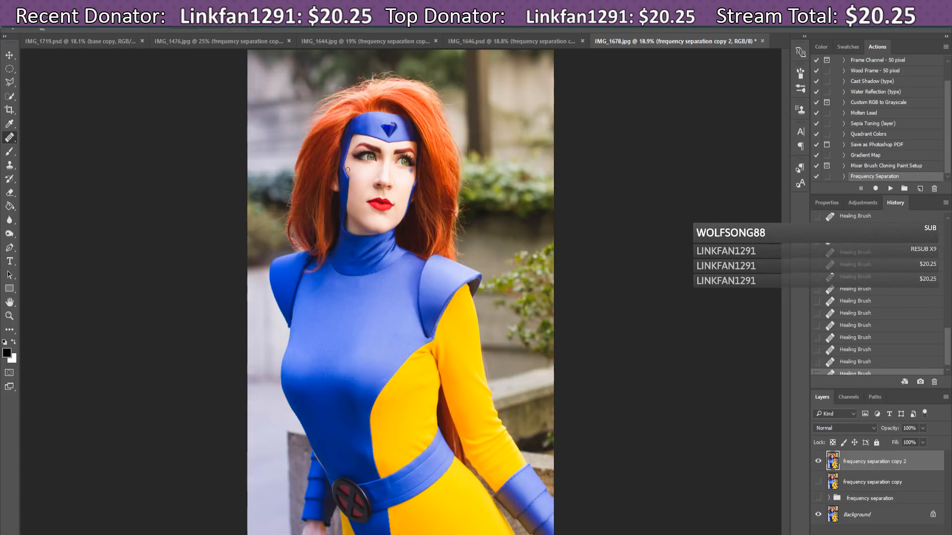
{"action": "left_click", "coordinate": [203, 43]}
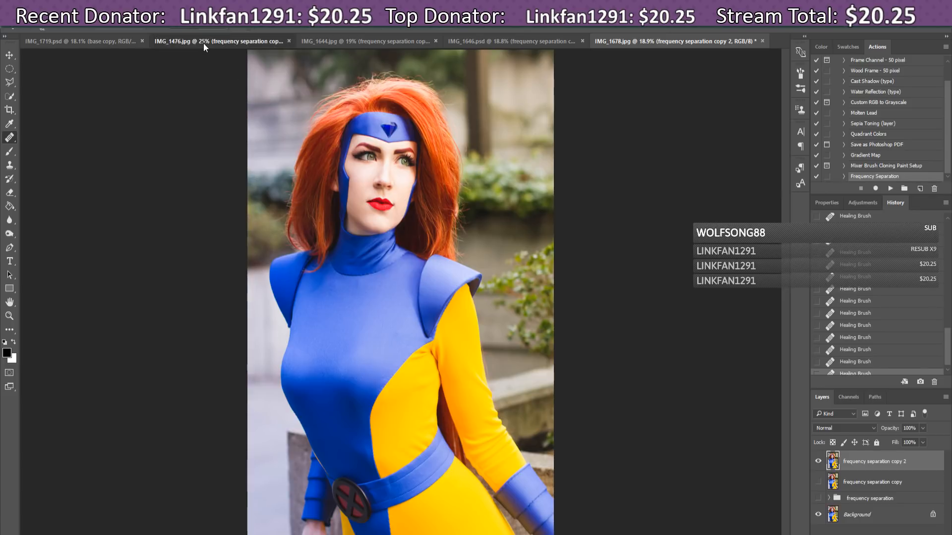
{"action": "left_click", "coordinate": [117, 41]}
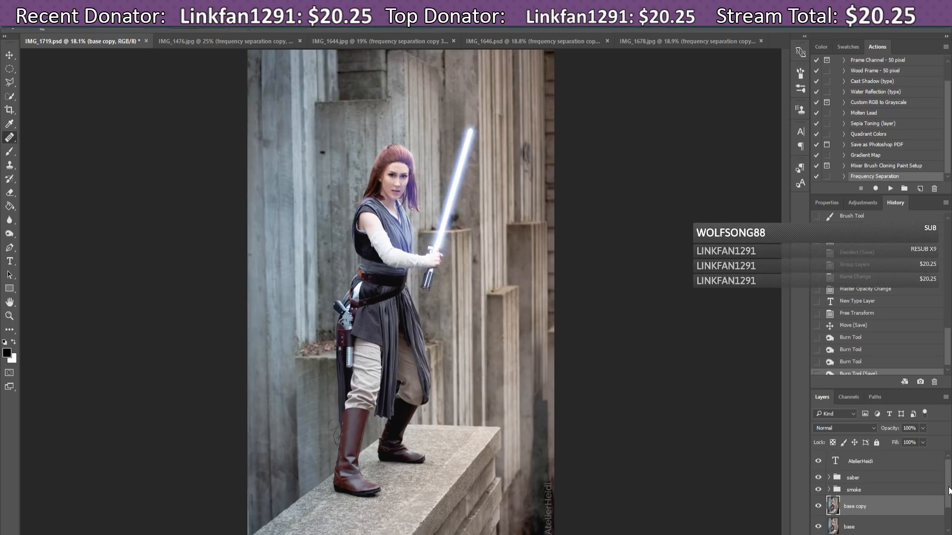
Step: Hide Group 1, base, base copy, smoke, saber glow and watermark layers to strip the Jedi photo's edits
{"action": "scroll", "coordinate": [949, 491], "scroll_direction": "down", "scroll_amount": 2}
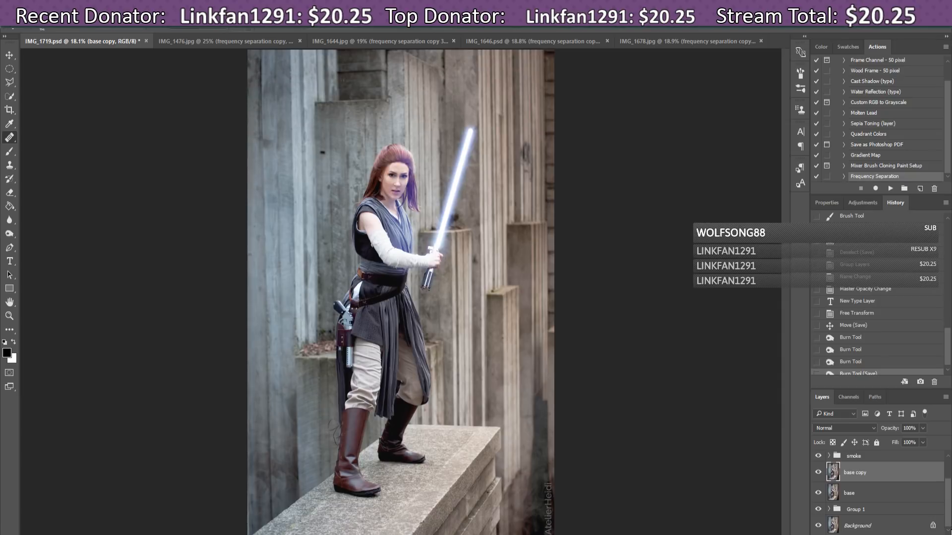
{"action": "left_click", "coordinate": [818, 510]}
{"action": "left_click", "coordinate": [819, 495]}
{"action": "left_click", "coordinate": [818, 473]}
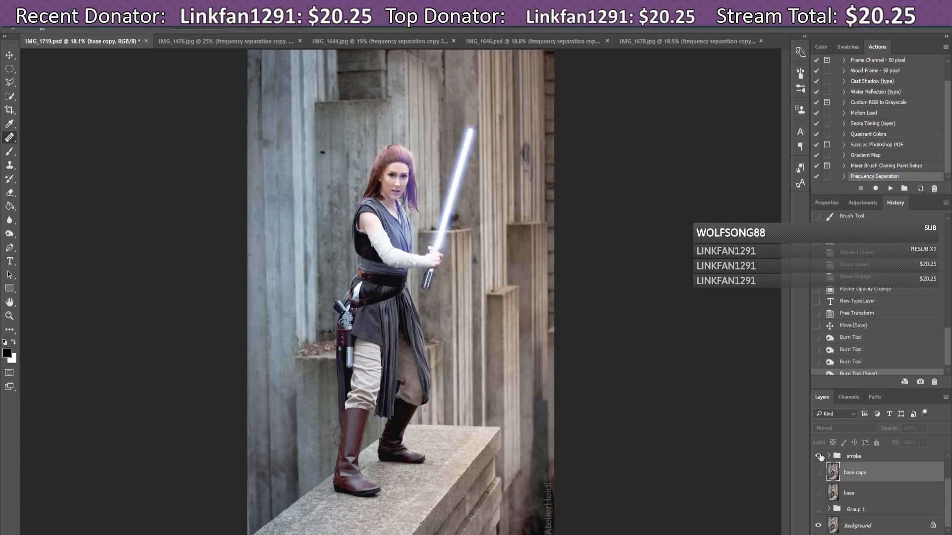
{"action": "left_click", "coordinate": [818, 456]}
{"action": "scroll", "coordinate": [832, 488], "scroll_direction": "up", "scroll_amount": 2}
{"action": "left_click", "coordinate": [818, 478]}
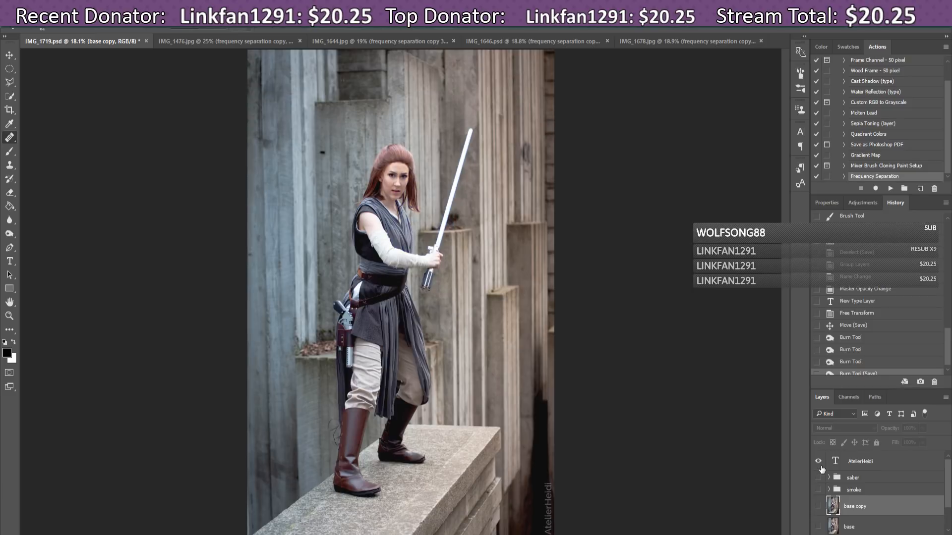
{"action": "left_click", "coordinate": [818, 461]}
Step: Toggle the base copy layer to compare the retouched face against the unretouched original
{"action": "scroll", "coordinate": [948, 497], "scroll_direction": "down", "scroll_amount": 2}
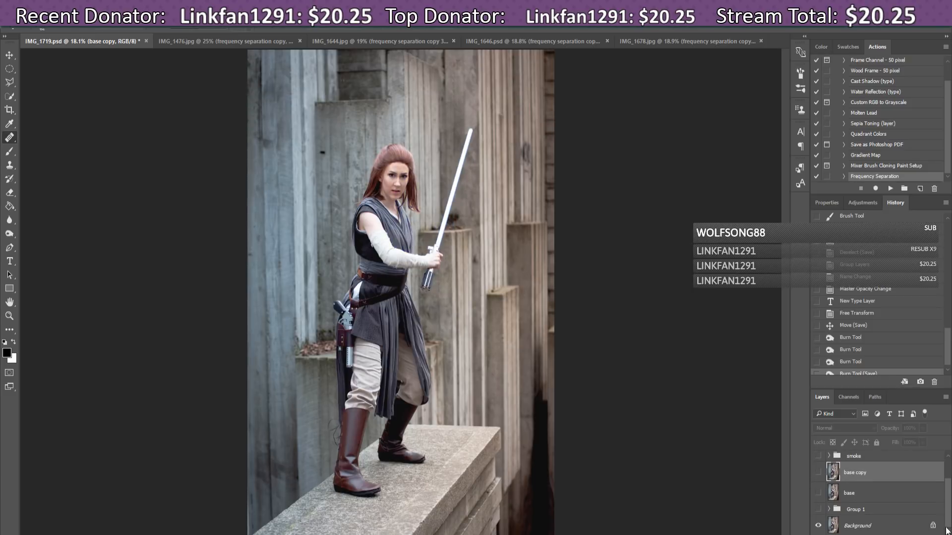
{"action": "left_click", "coordinate": [818, 474]}
{"action": "left_click", "coordinate": [818, 474]}
{"action": "left_click", "coordinate": [819, 474]}
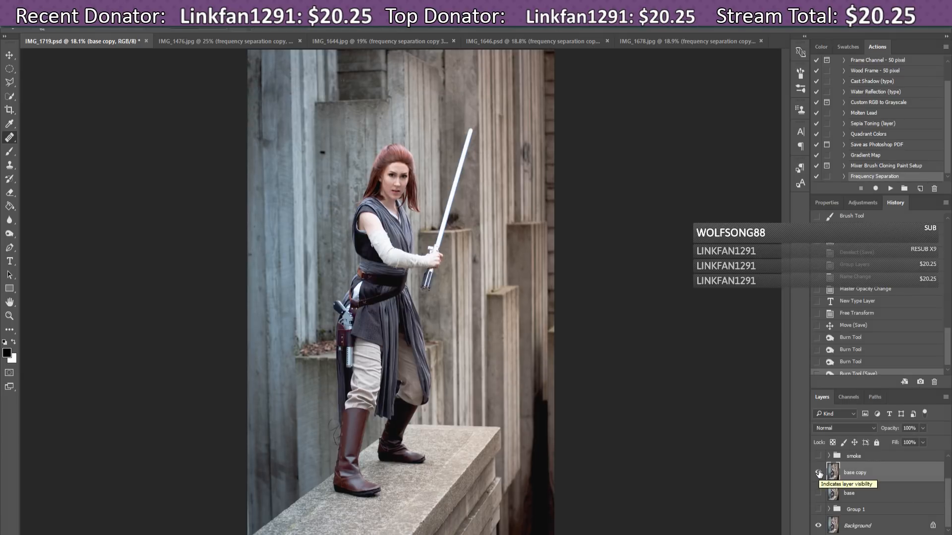
{"action": "left_click", "coordinate": [818, 474]}
{"action": "left_click", "coordinate": [818, 474]}
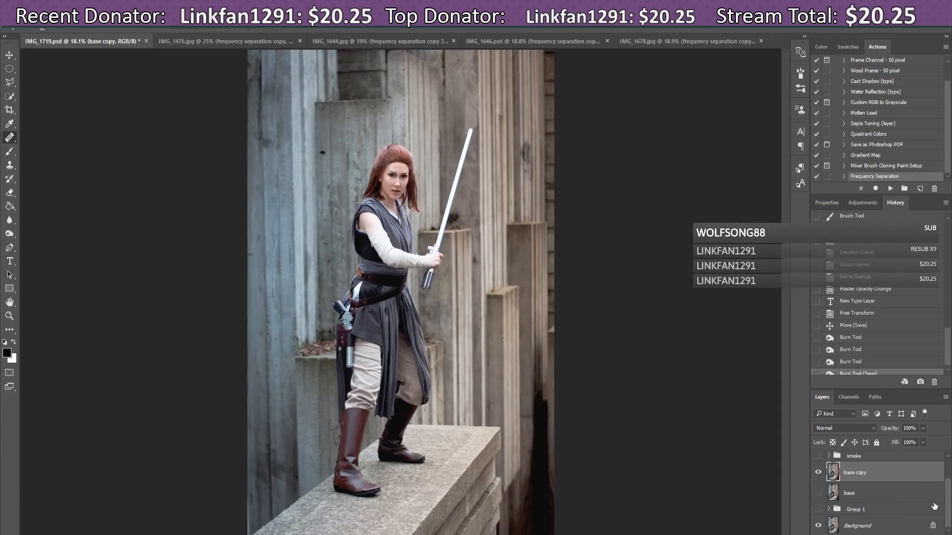
Step: Bring back the smoke haze, toggling it off and on to compare
{"action": "left_click_drag", "start_coordinate": [948, 509], "coordinate": [948, 491]}
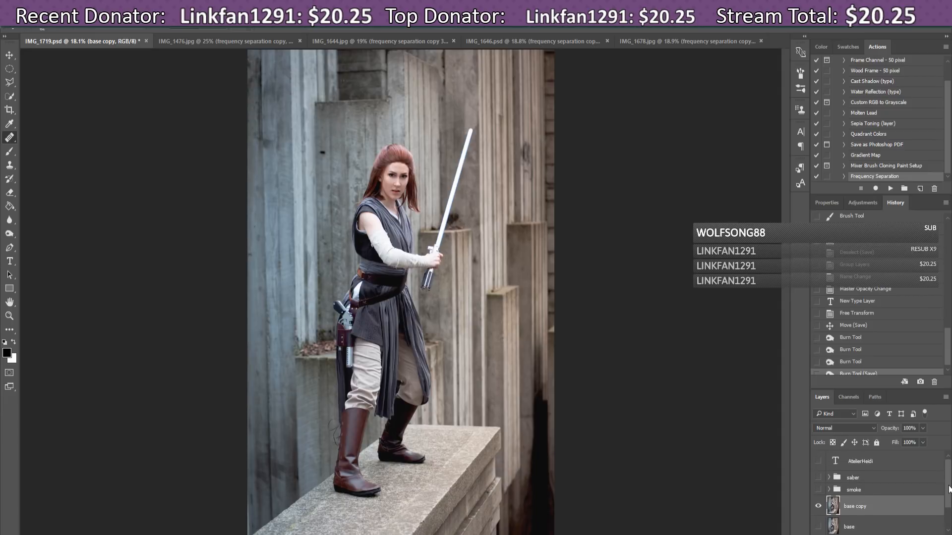
{"action": "left_click", "coordinate": [819, 490]}
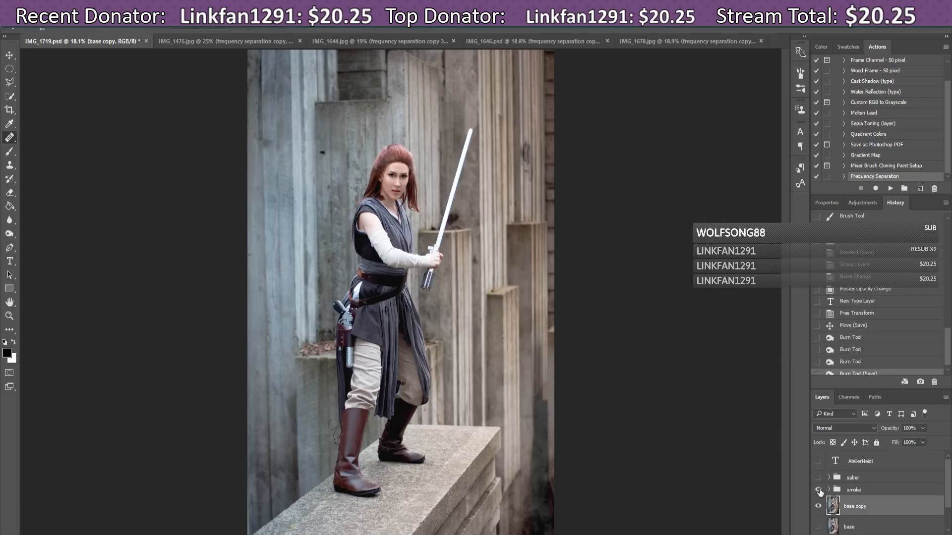
{"action": "left_click", "coordinate": [819, 490]}
{"action": "left_click", "coordinate": [819, 491]}
{"action": "left_click", "coordinate": [819, 490]}
{"action": "left_click", "coordinate": [819, 491]}
Step: Restore the saber glow after several on/off comparisons, and make the watermark text visible again
{"action": "left_click", "coordinate": [819, 478]}
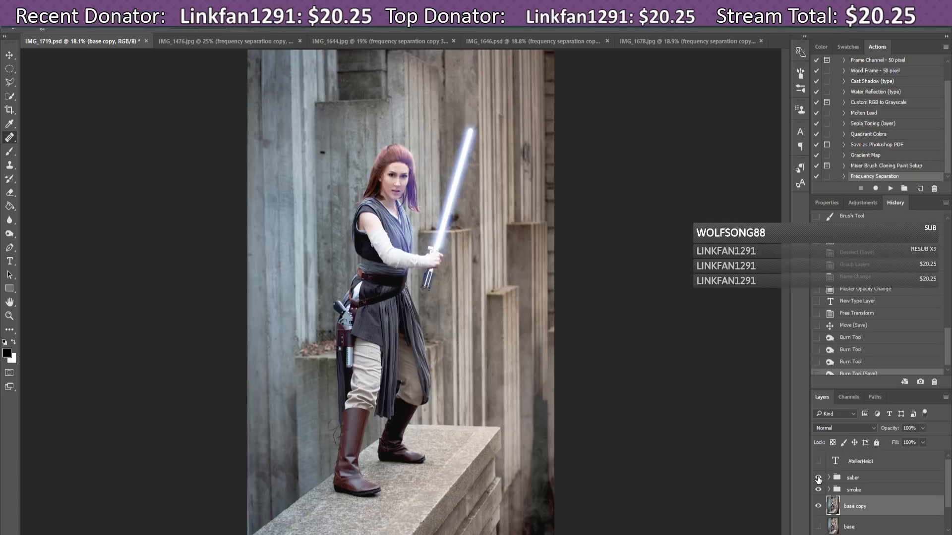
{"action": "left_click", "coordinate": [818, 479]}
{"action": "left_click", "coordinate": [818, 479]}
{"action": "left_click", "coordinate": [818, 478]}
{"action": "left_click", "coordinate": [818, 478]}
{"action": "left_click", "coordinate": [818, 478]}
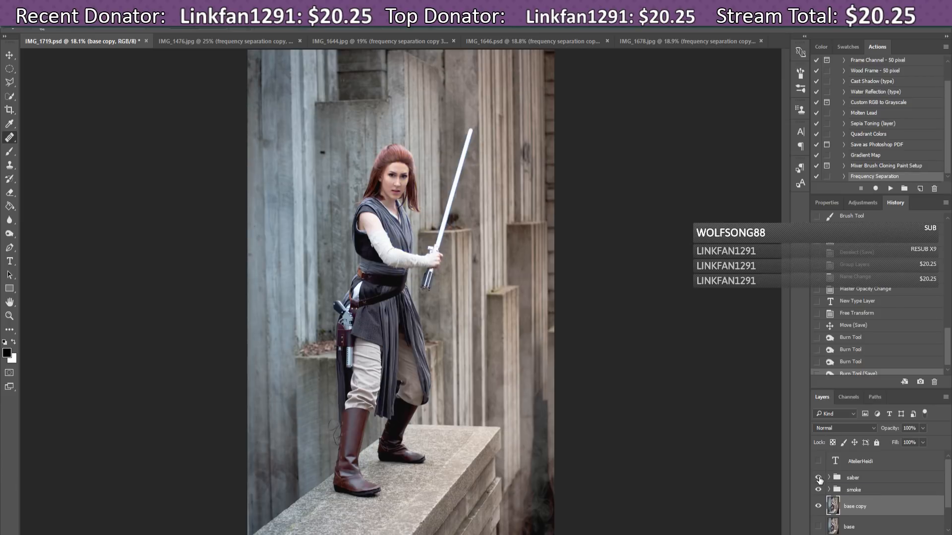
{"action": "left_click", "coordinate": [819, 478]}
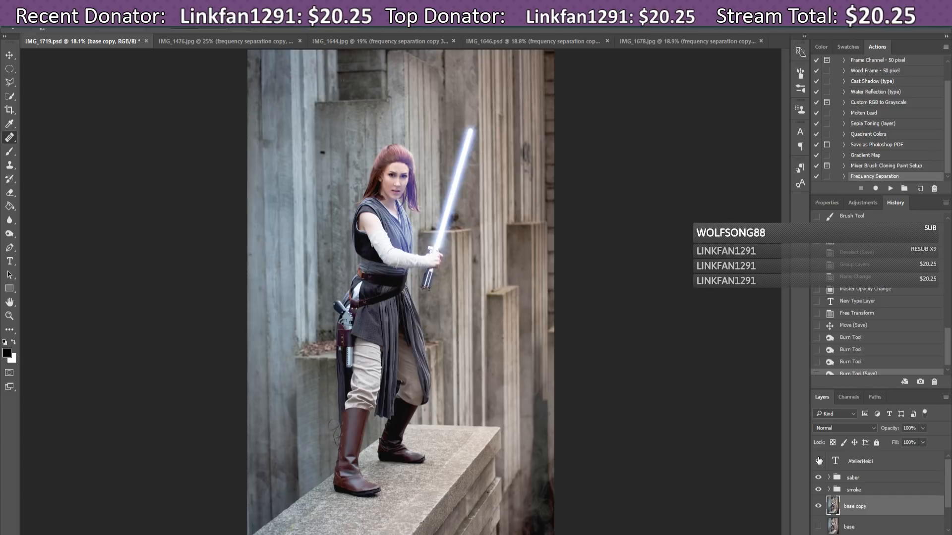
{"action": "left_click", "coordinate": [817, 461]}
Step: Review IMG_1476, IMG_1644, IMG_1646 and IMG_1678, then switch OBS to the End slate scene
{"action": "left_click", "coordinate": [185, 40]}
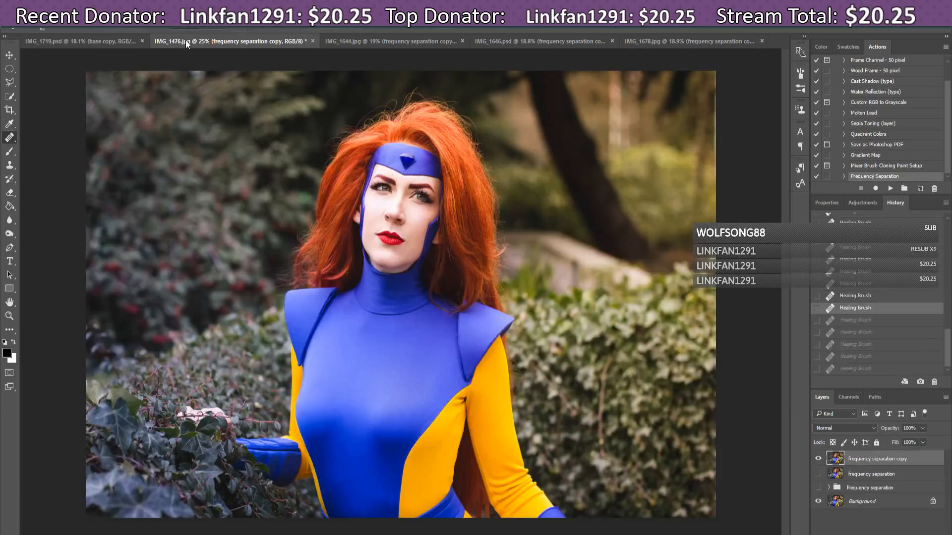
{"action": "left_click", "coordinate": [403, 44]}
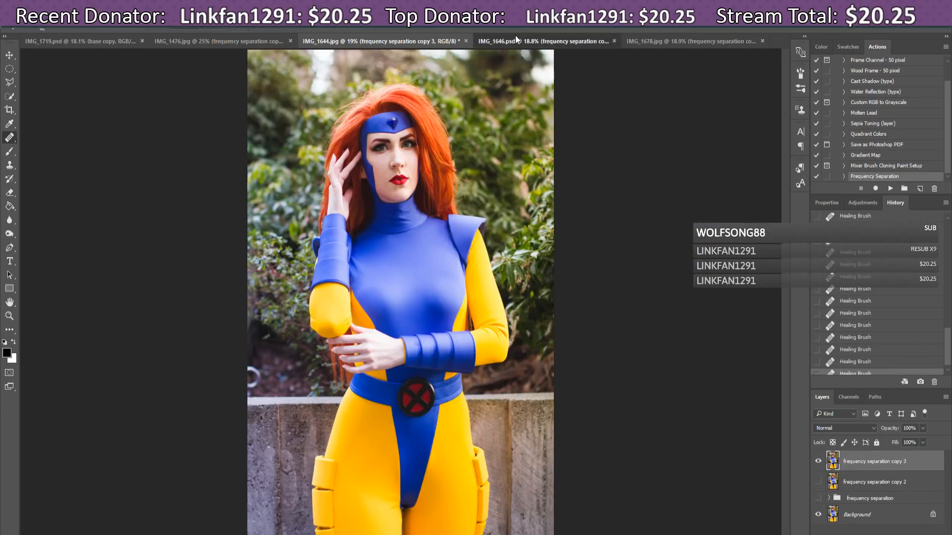
{"action": "left_click", "coordinate": [515, 37]}
{"action": "left_click", "coordinate": [678, 43]}
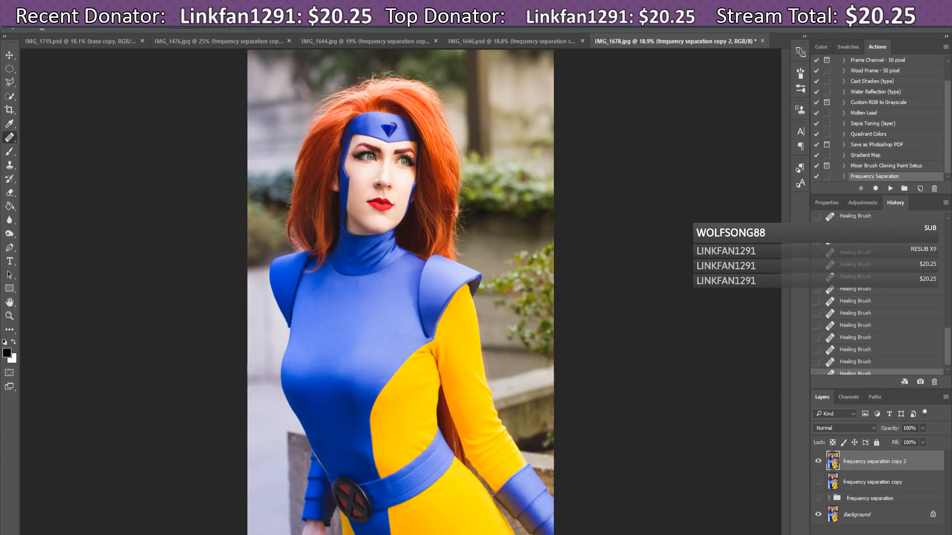
{"action": "key", "text": "alt+Tab"}
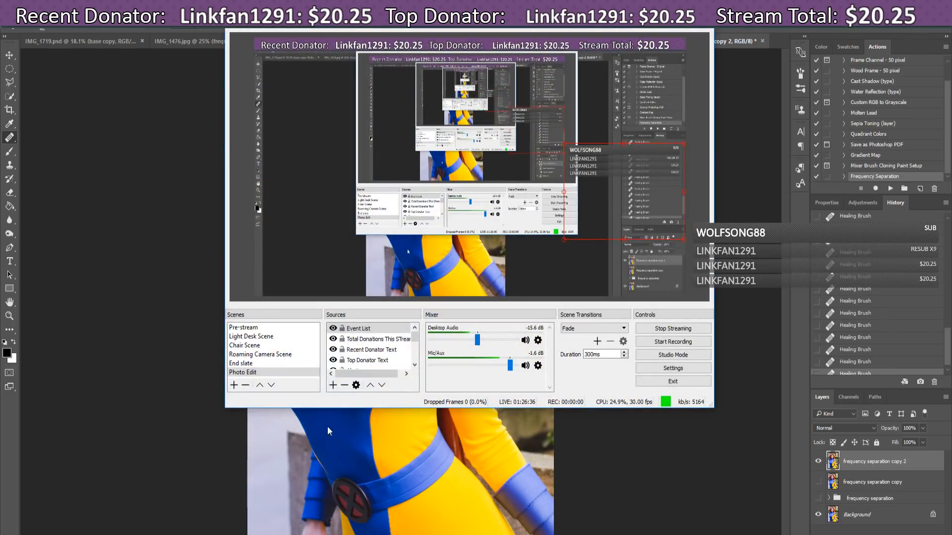
{"action": "left_click", "coordinate": [241, 364]}
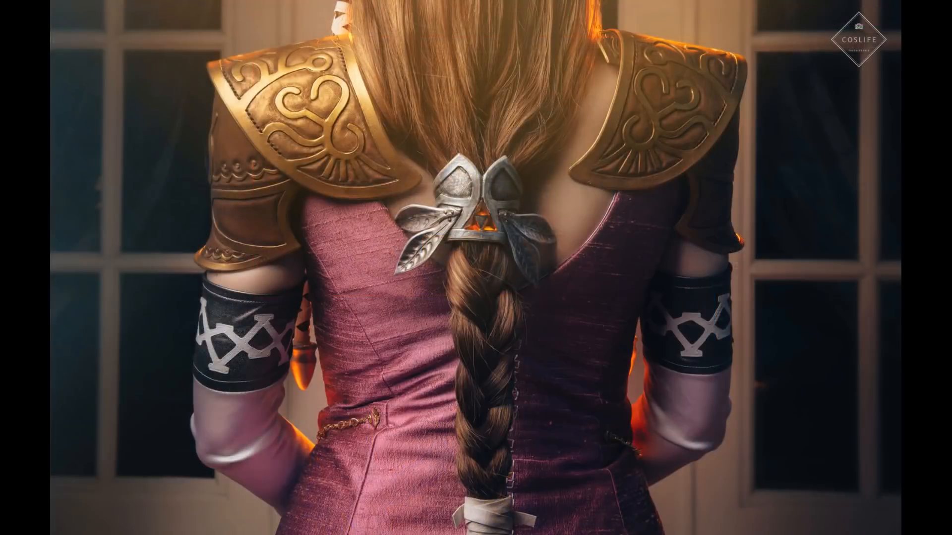